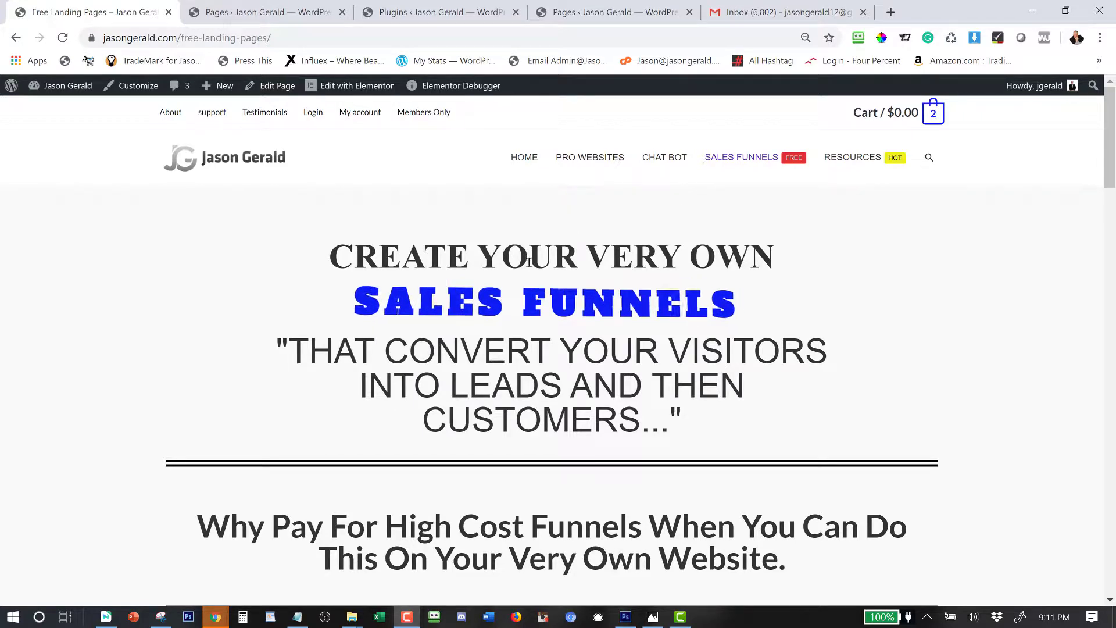
Browse the example sales funnel cards, then switch to the WordPress admin Pages list.
scroll(581, 322, down, 1)
scroll(581, 324, down, 5)
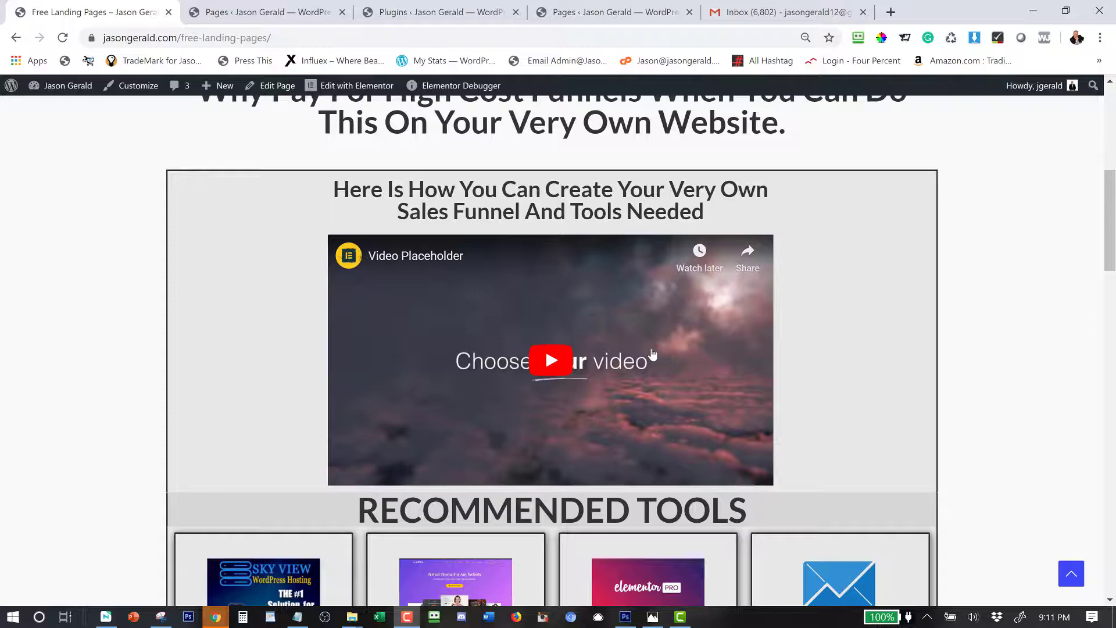
scroll(652, 355, down, 3)
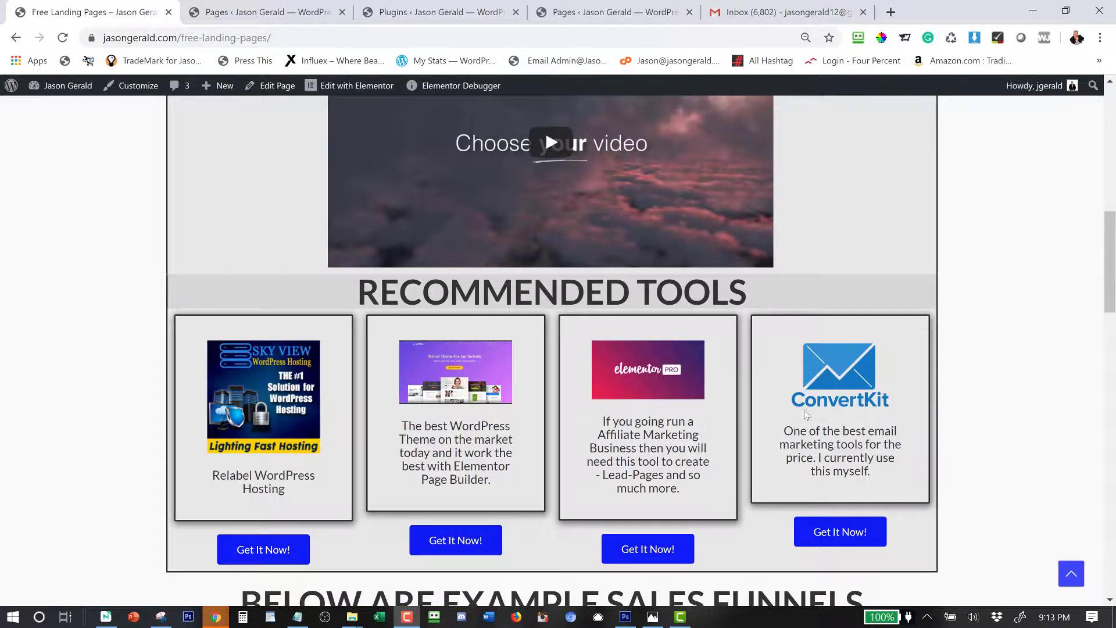
scroll(807, 413, down, 8)
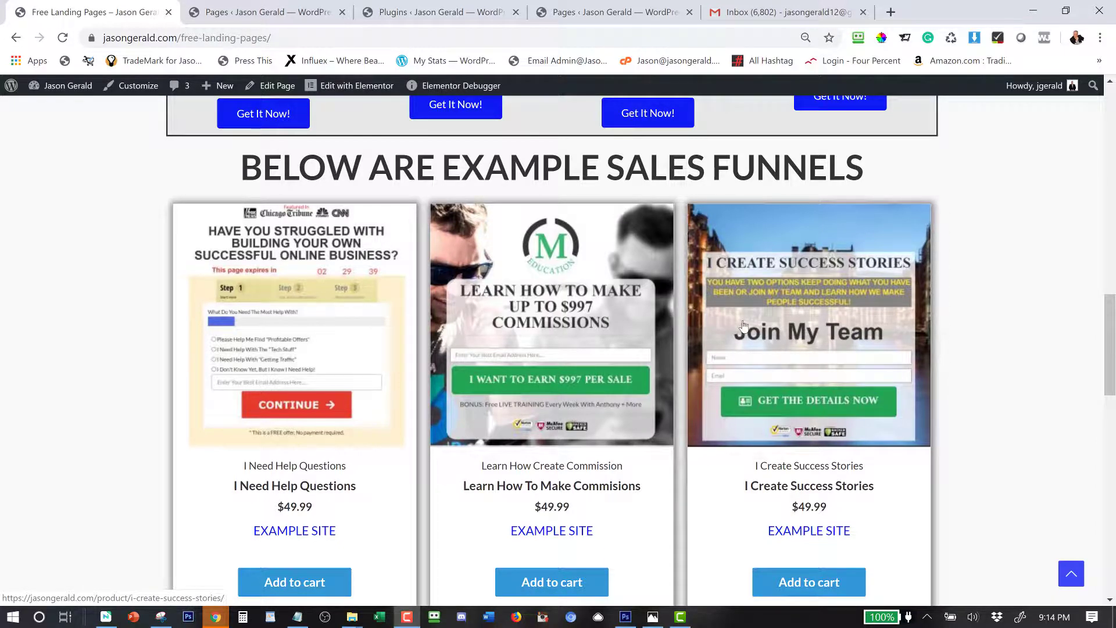
scroll(743, 326, up, 3)
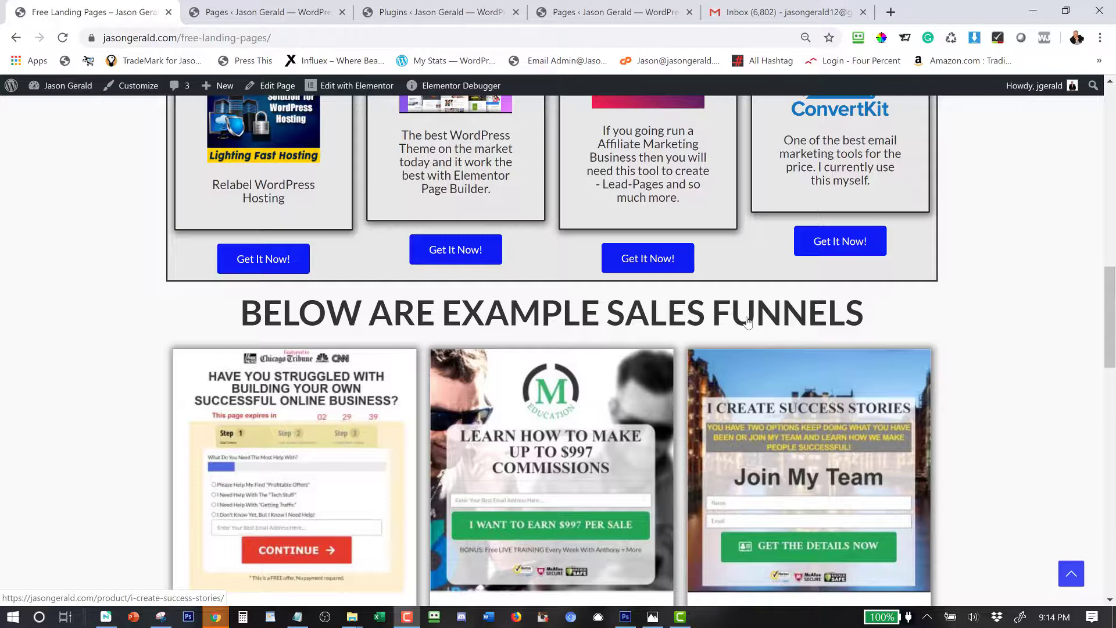
scroll(746, 322, up, 1)
scroll(744, 320, down, 5)
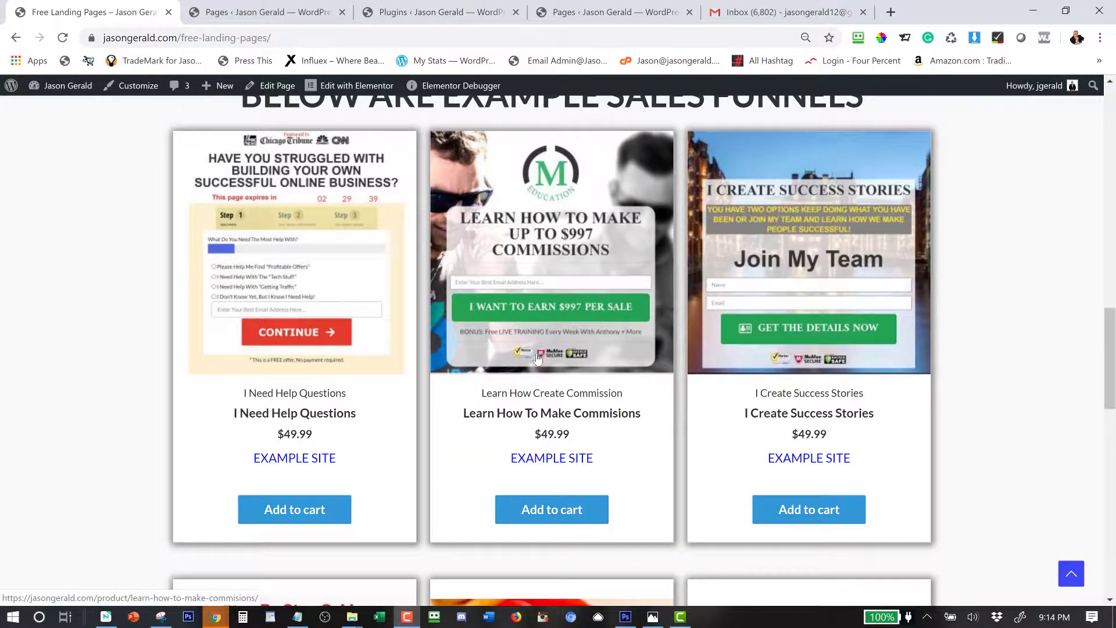
scroll(454, 221, up, 6)
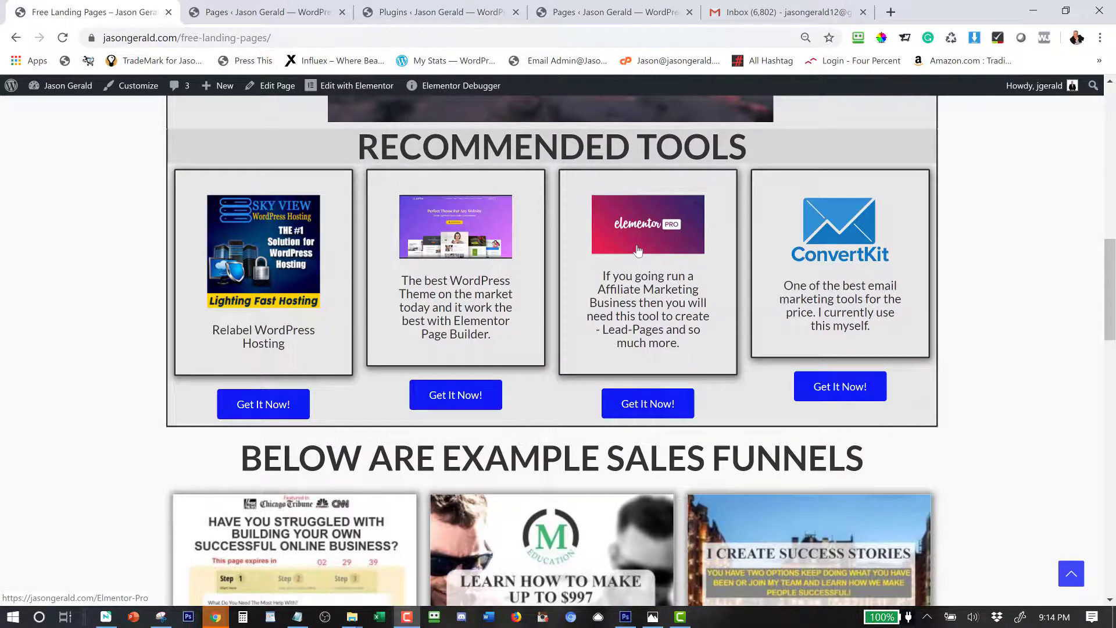
scroll(638, 250, down, 5)
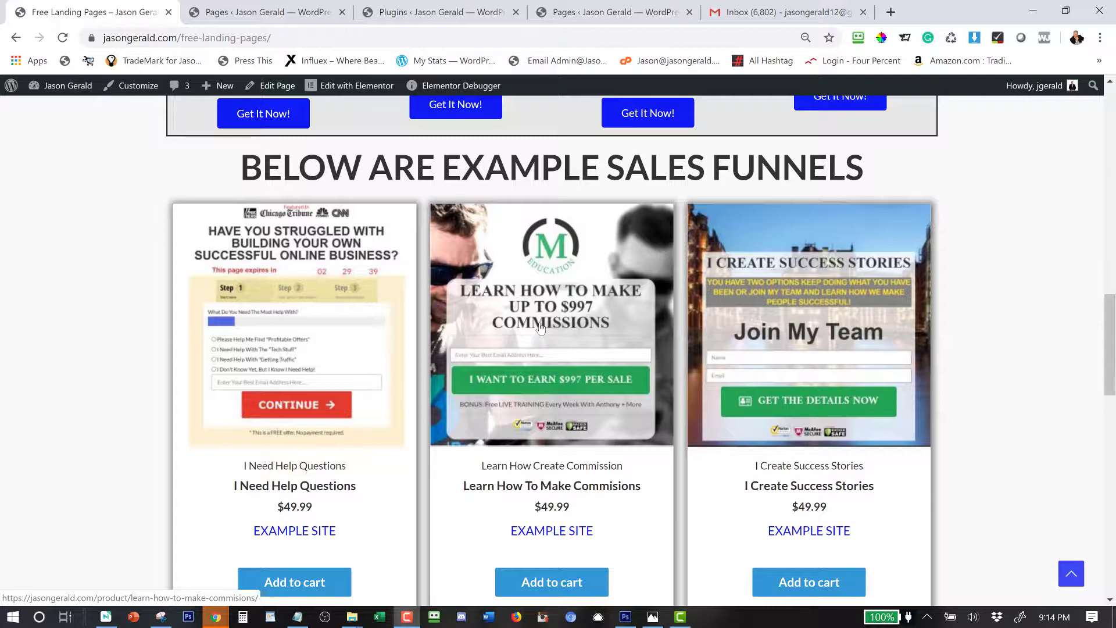
scroll(540, 327, down, 4)
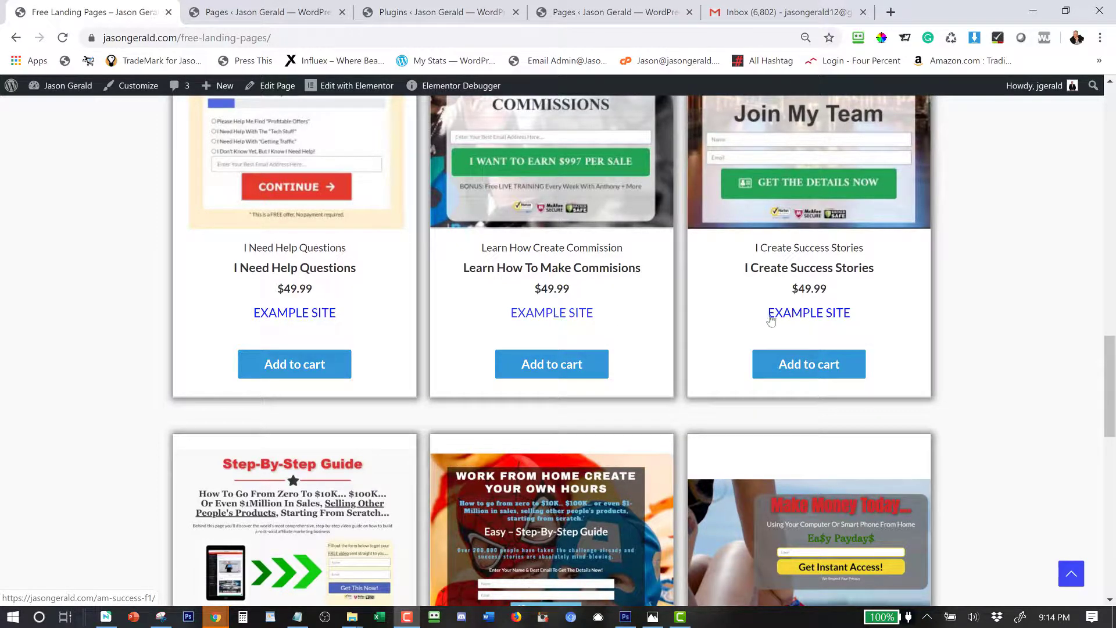
scroll(764, 293, up, 4)
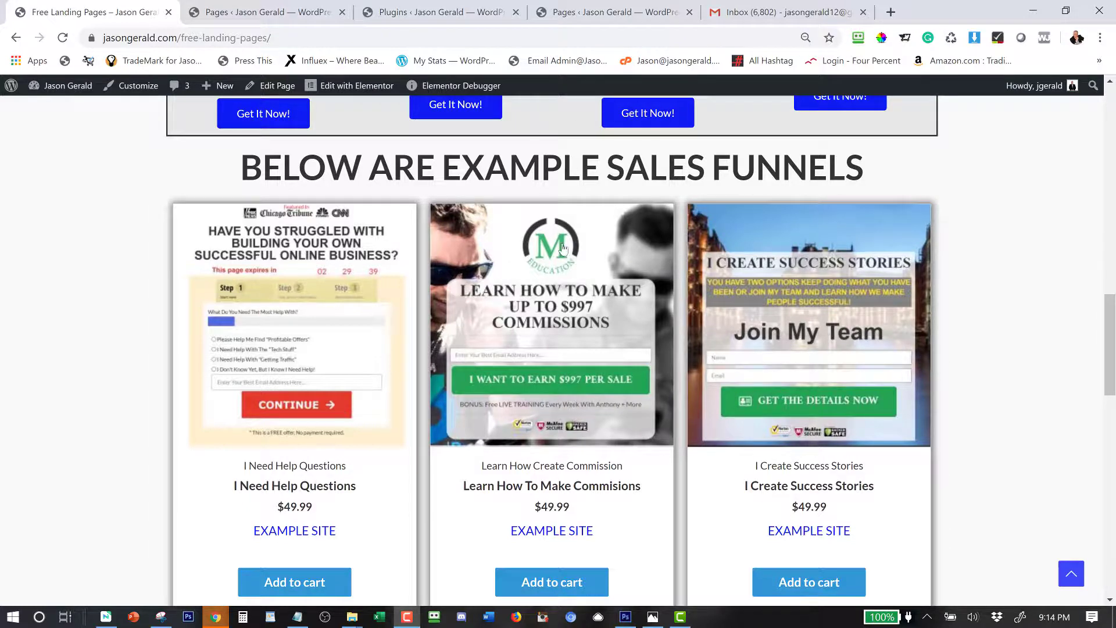
scroll(625, 450, down, 11)
scroll(625, 451, down, 7)
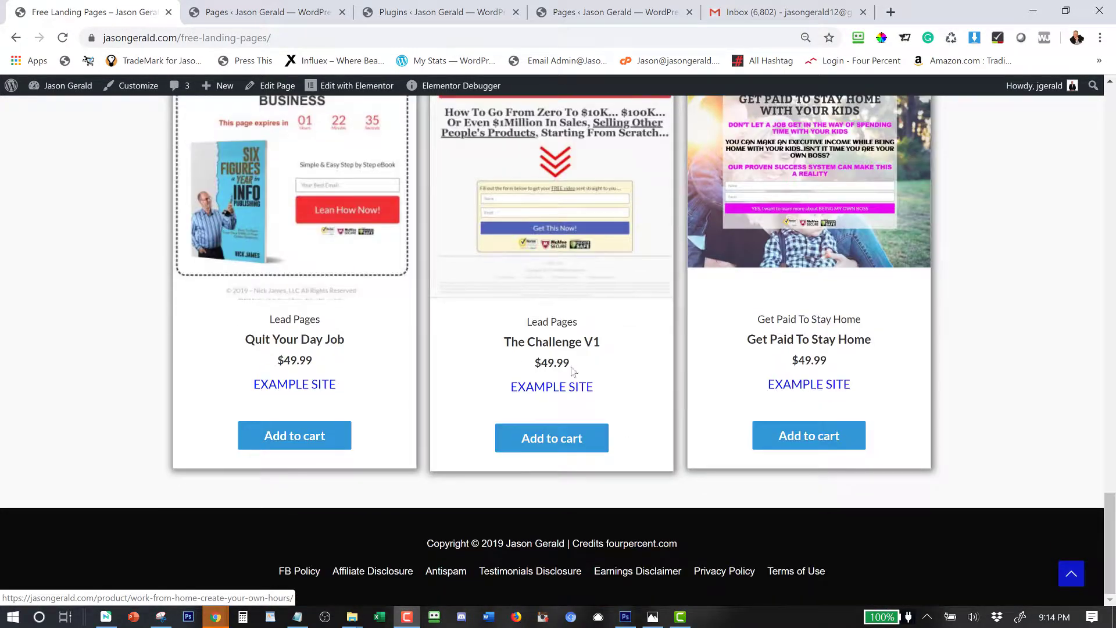
scroll(646, 337, up, 20)
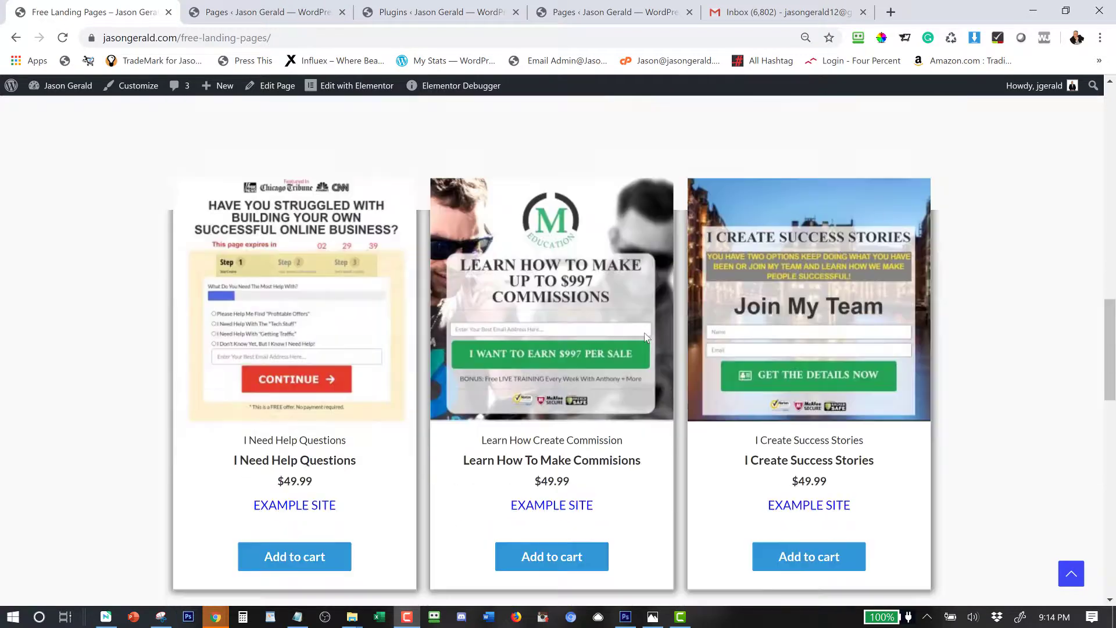
scroll(647, 337, down, 4)
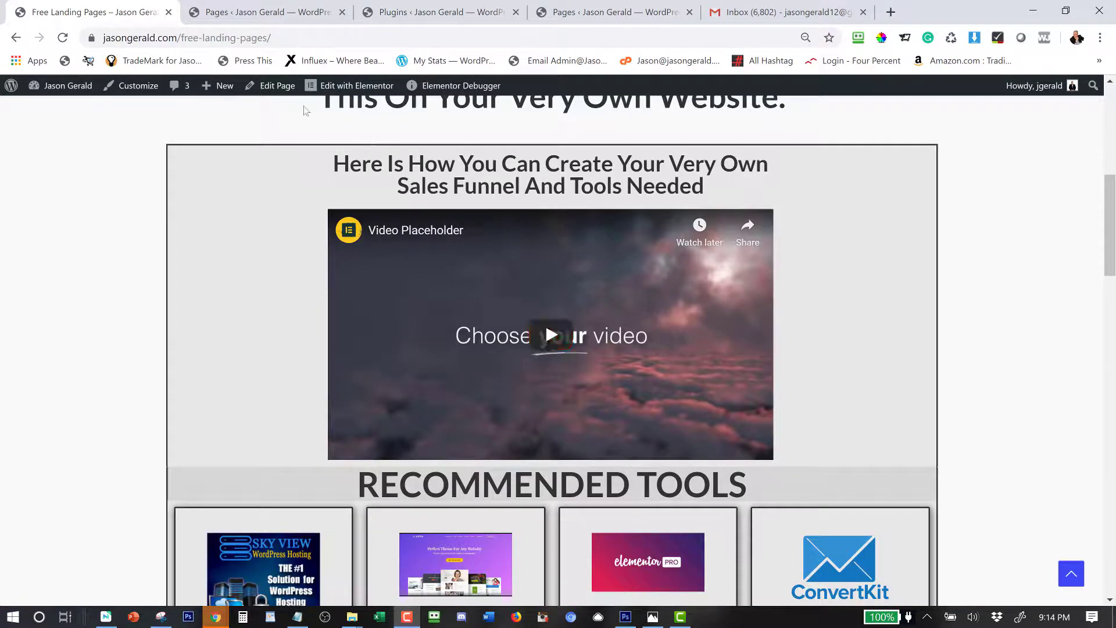
click(243, 12)
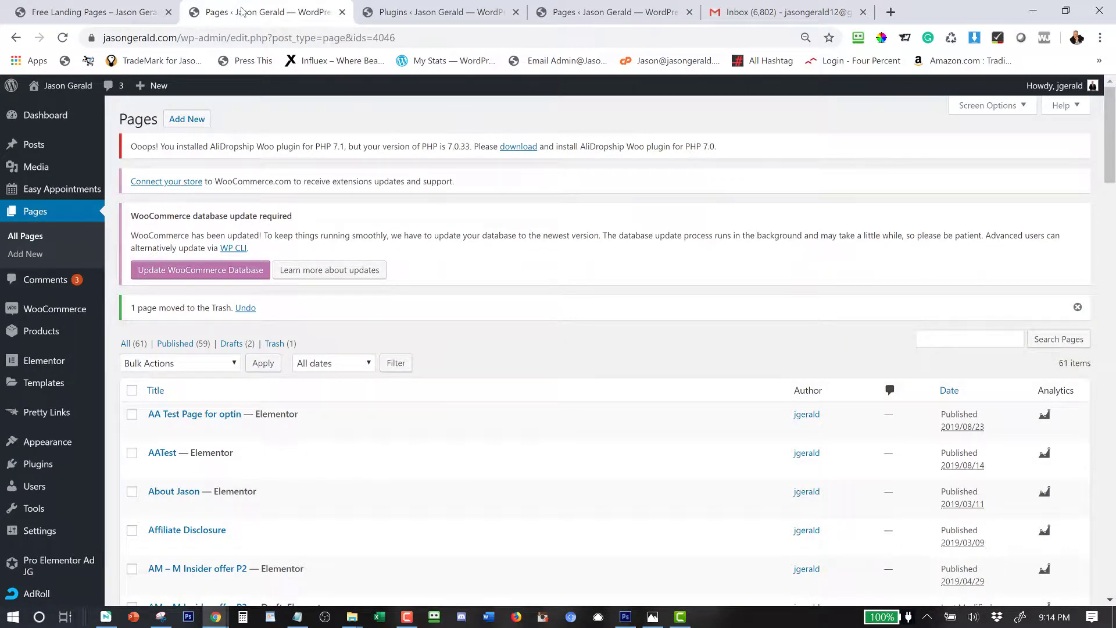
Glance at the installed plugins, then return to the Free Landing Pages funnel cards.
click(398, 14)
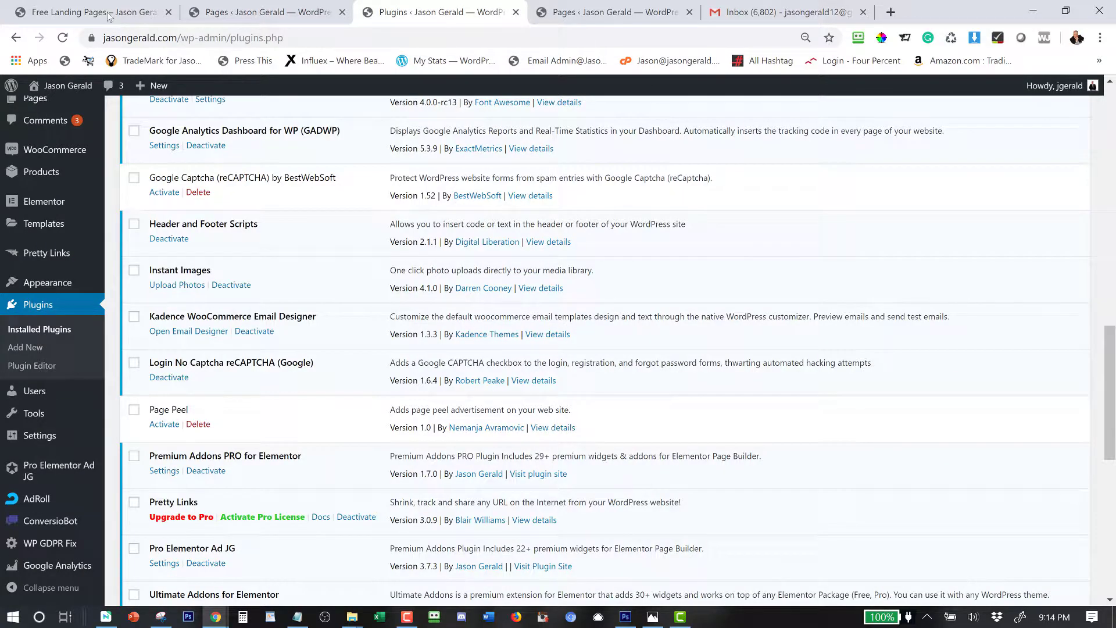
click(110, 14)
scroll(609, 451, down, 15)
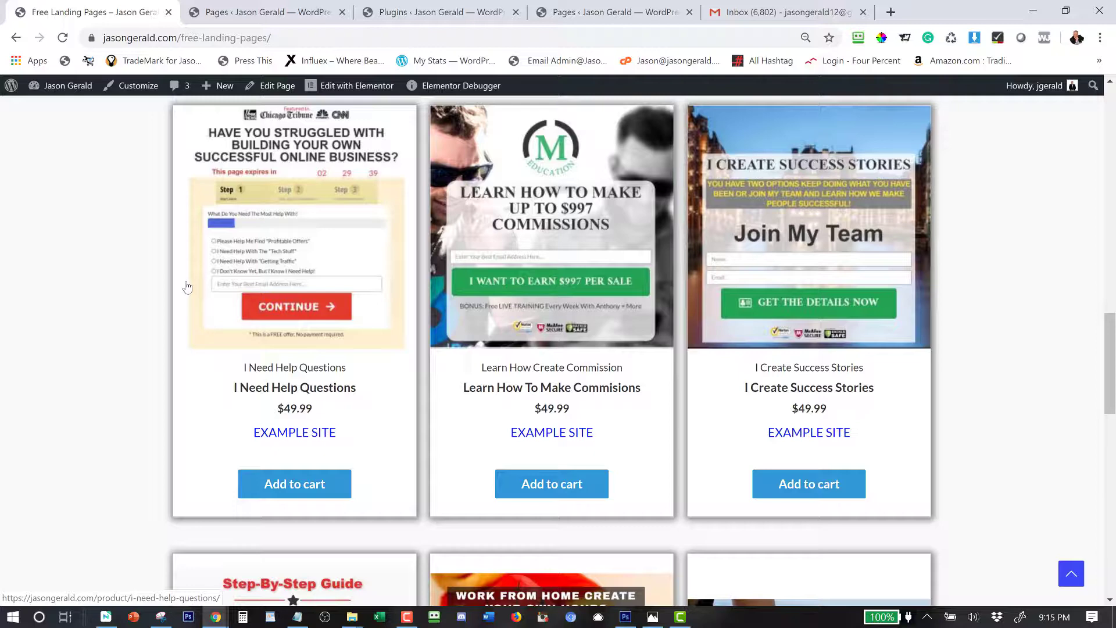
scroll(187, 287, down, 7)
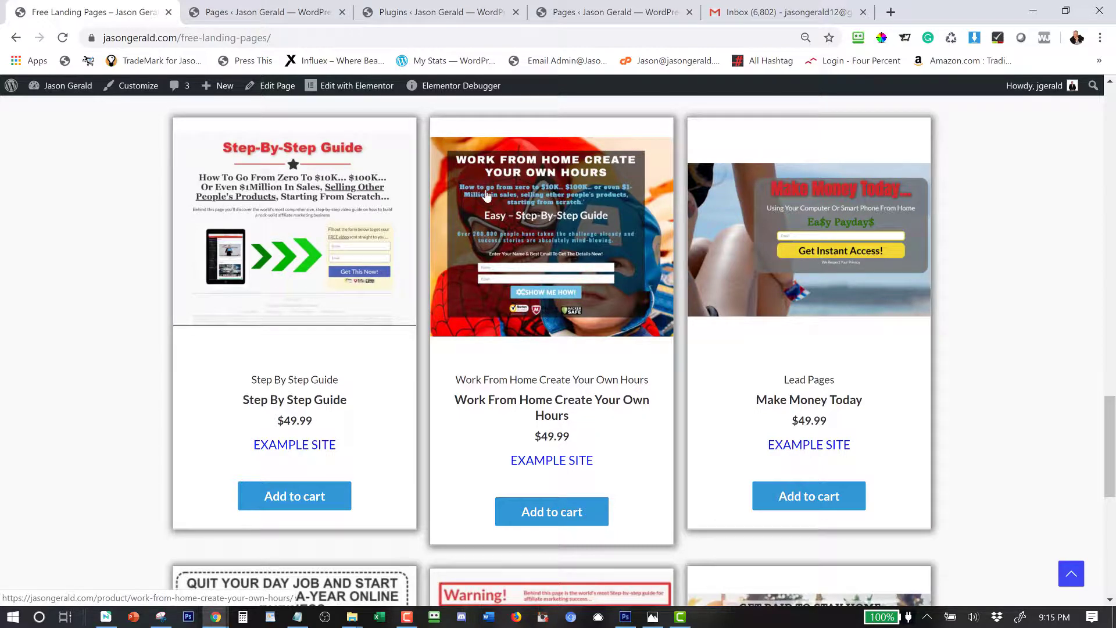
scroll(515, 240, up, 15)
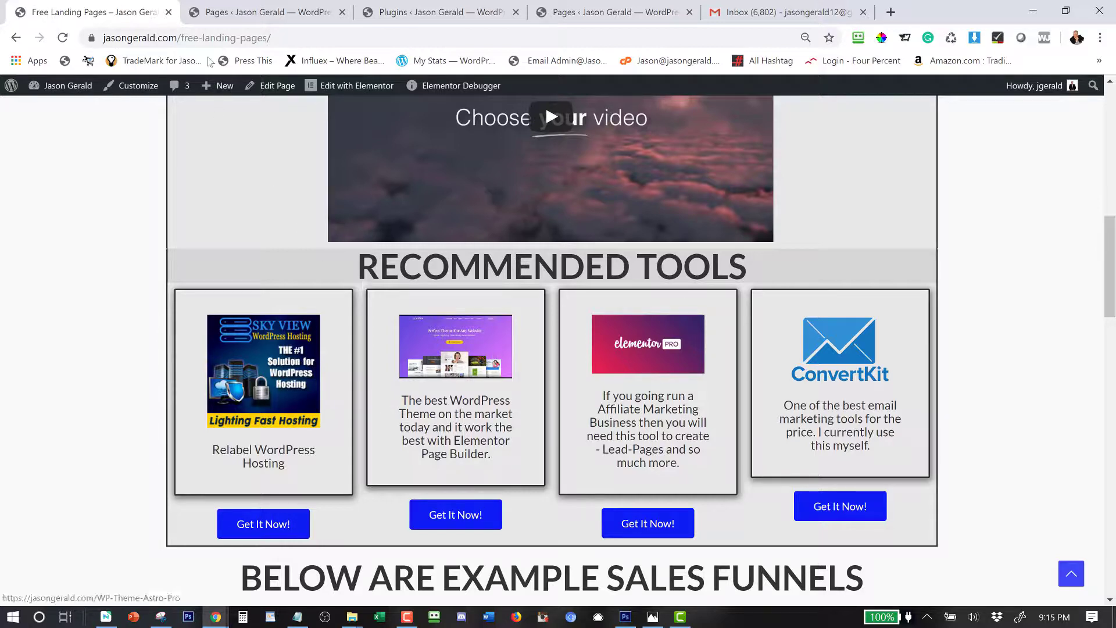
Launch the Instant Images photo uploader from the installed plugins list.
click(226, 16)
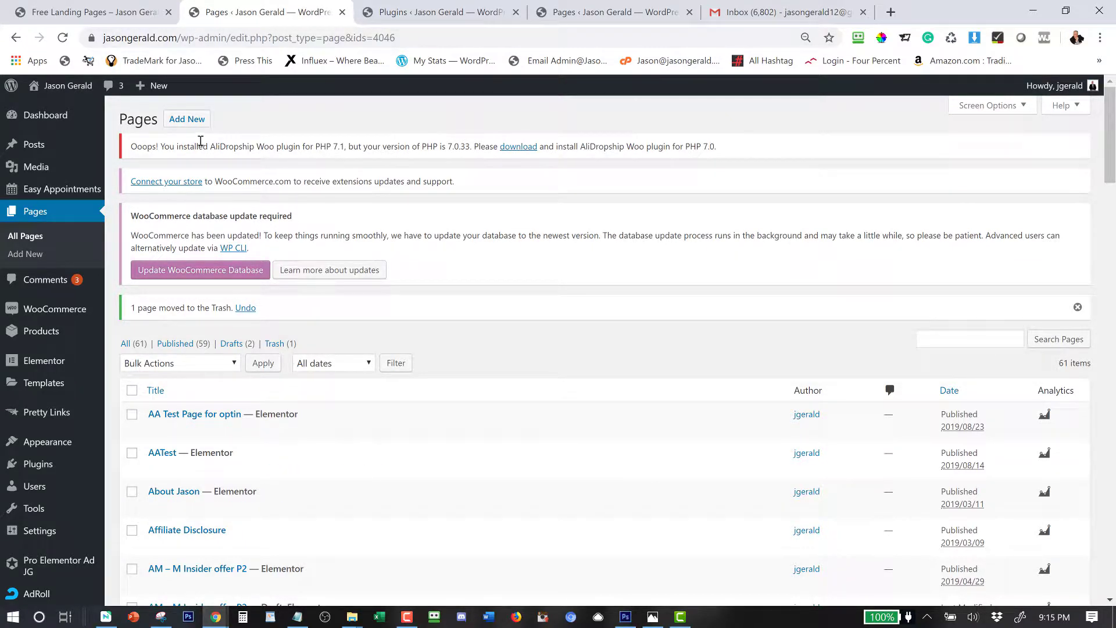
click(395, 14)
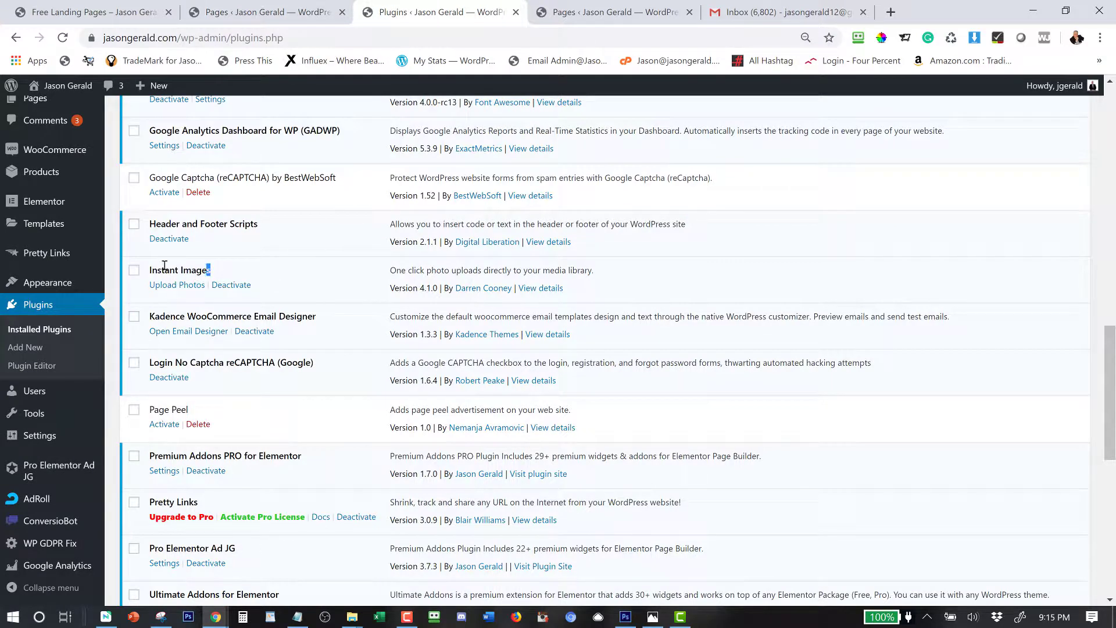
drag(209, 270, 146, 269)
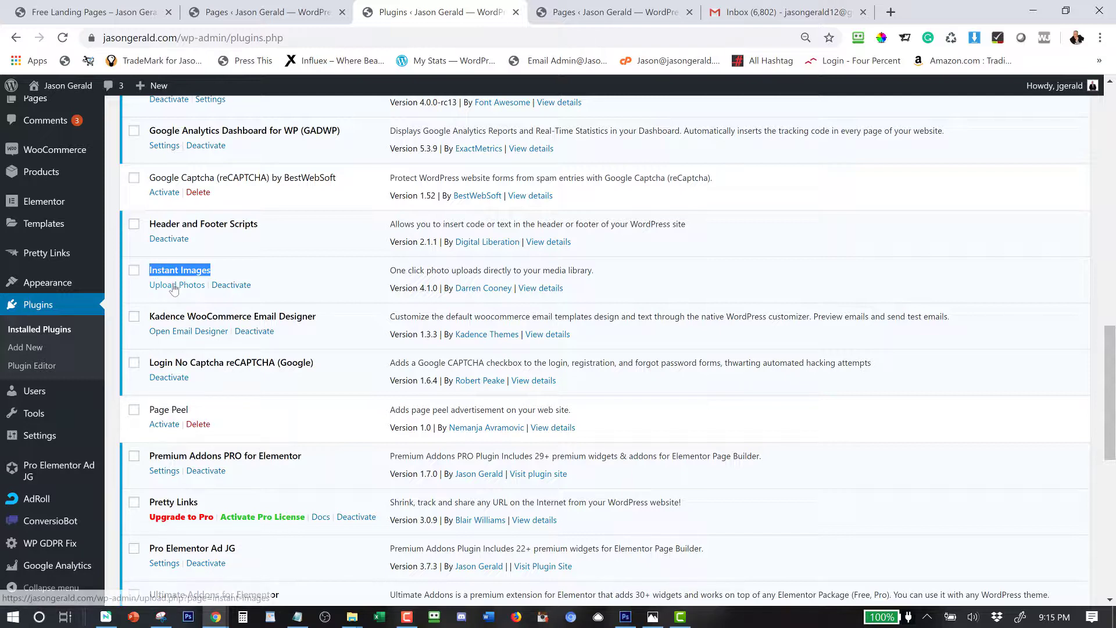
click(172, 287)
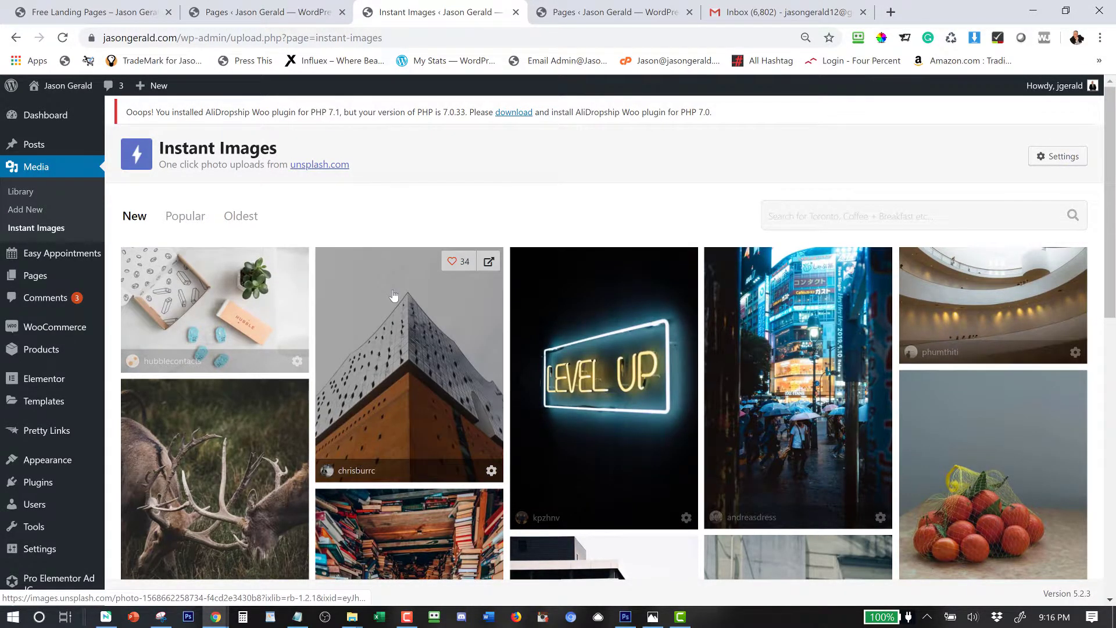
Upload the woman-silhouetted-at-dusk photo from the Unsplash grid to the media library.
scroll(393, 297, down, 4)
scroll(393, 297, down, 5)
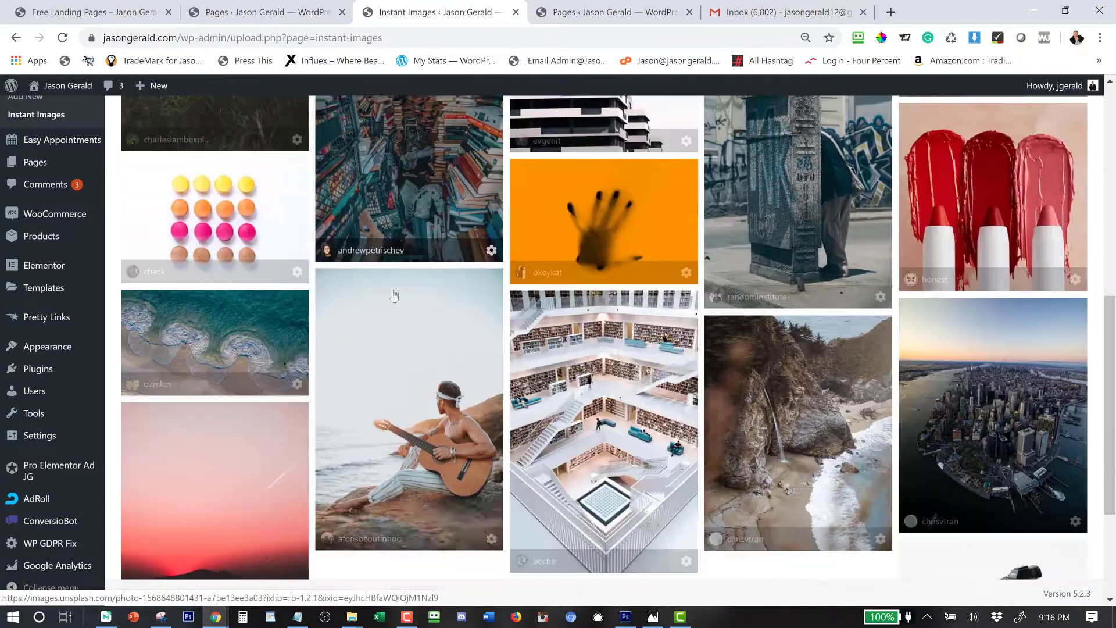
scroll(393, 296, down, 8)
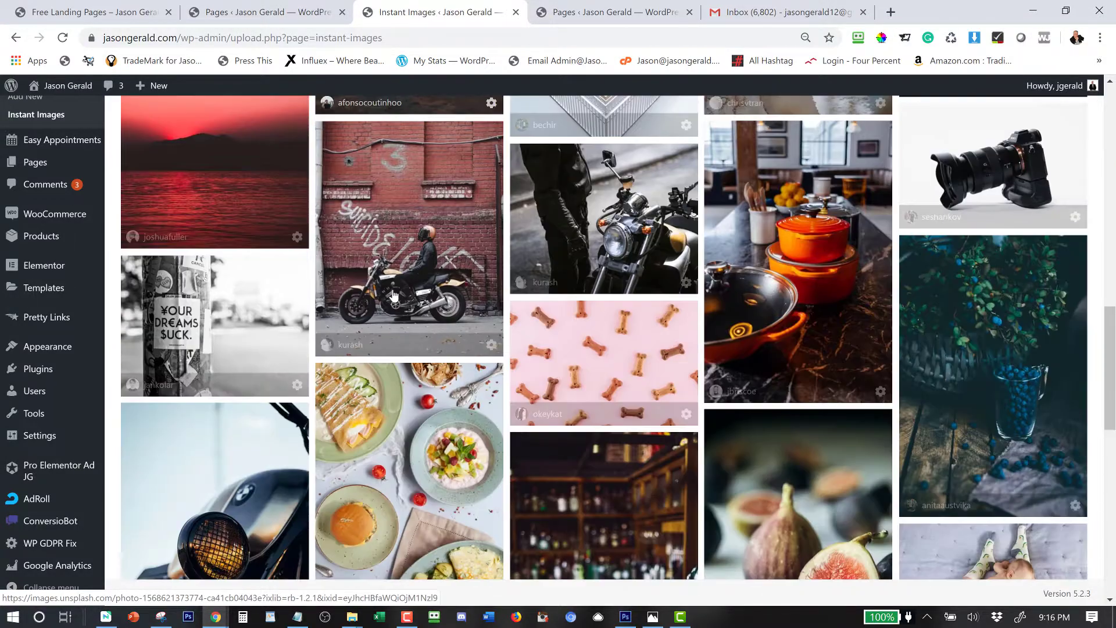
scroll(394, 295, down, 4)
scroll(393, 295, down, 6)
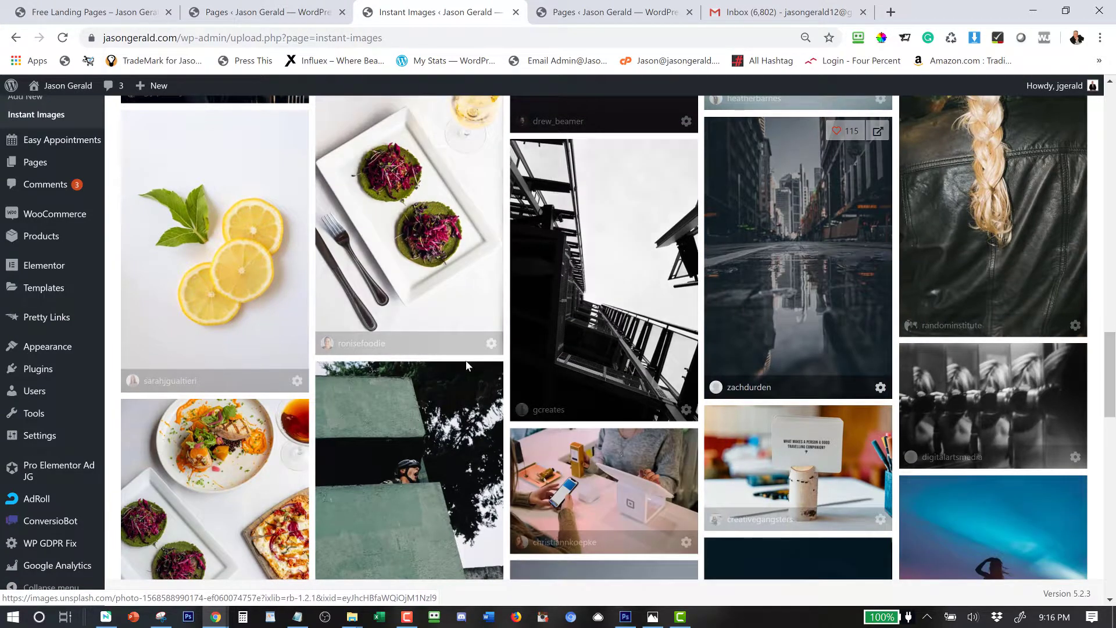
scroll(416, 424, down, 6)
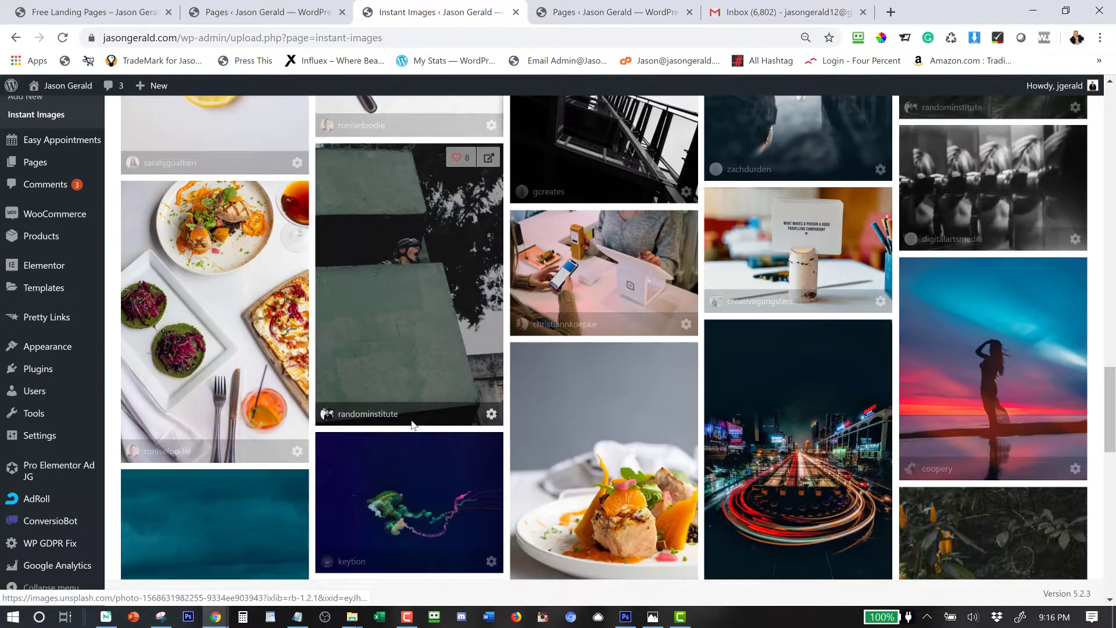
click(979, 253)
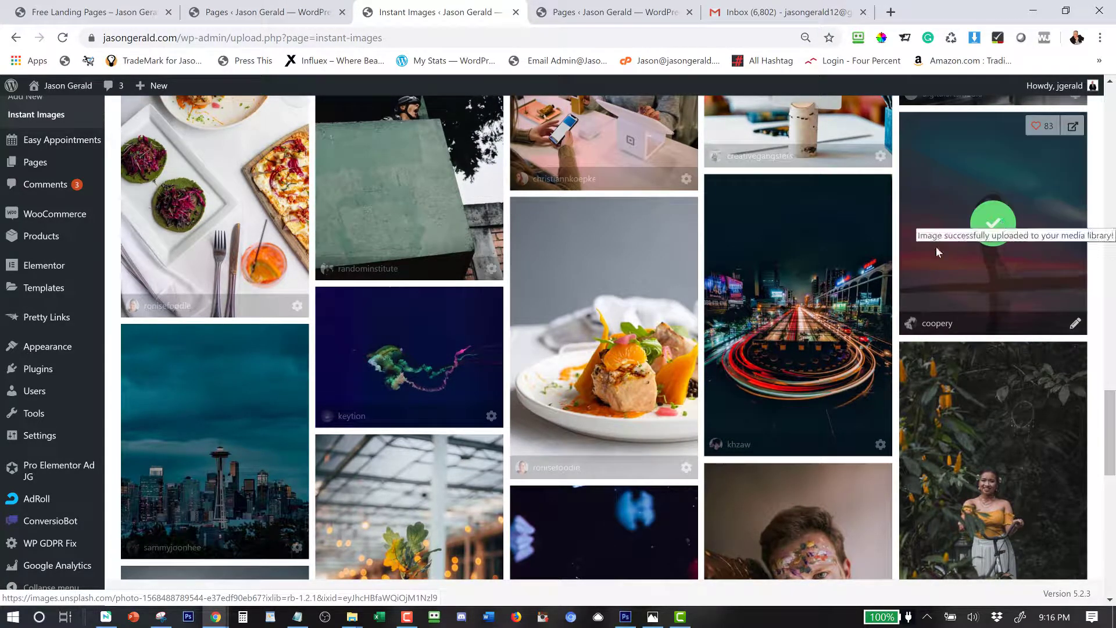
scroll(901, 169, down, 1)
scroll(855, 212, up, 2)
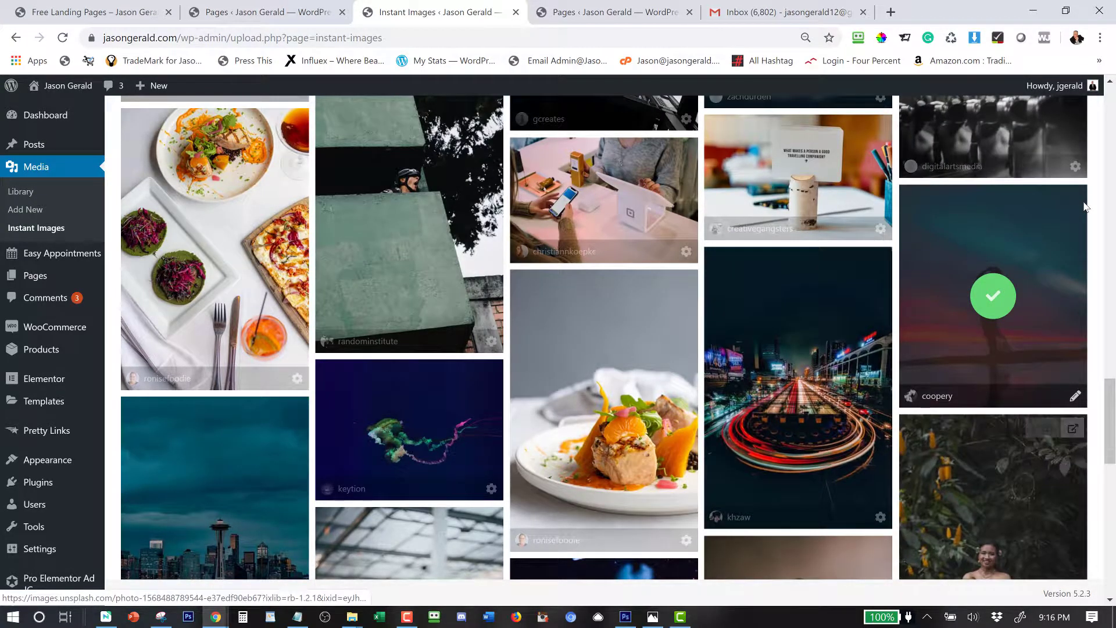
mouse_move(1084, 205)
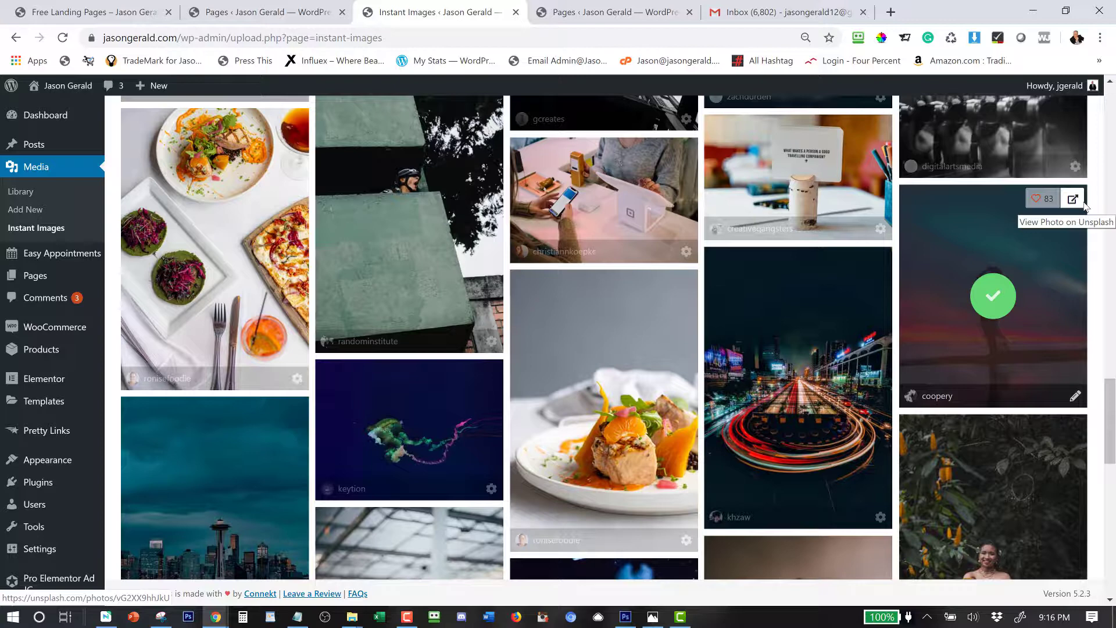
Import the photo of a hiker above a lake into the media library.
scroll(698, 349, down, 4)
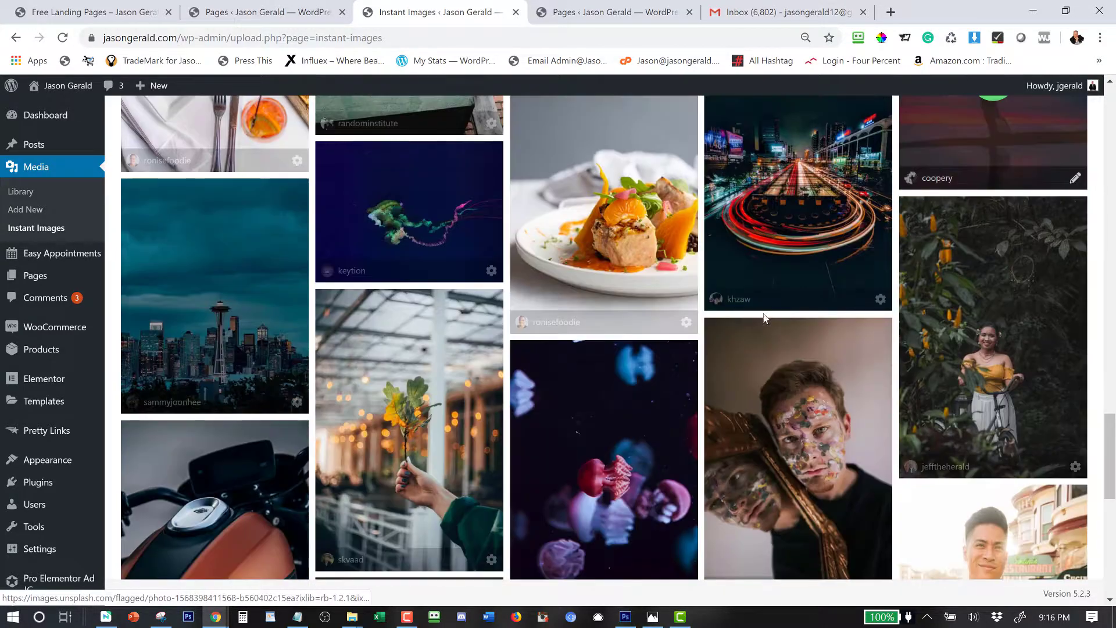
scroll(698, 350, down, 4)
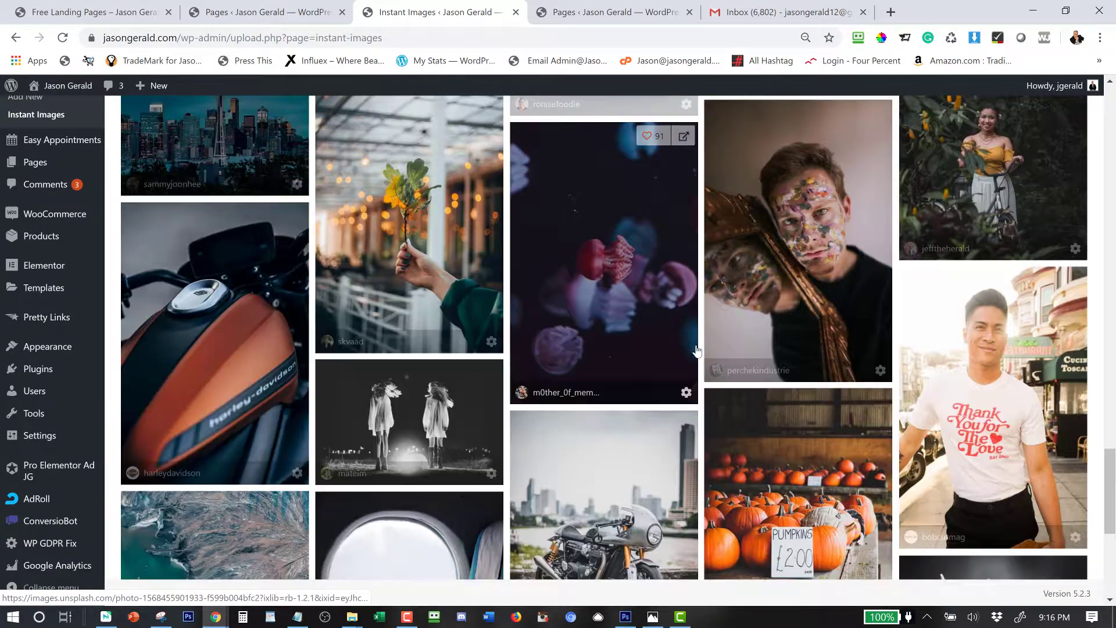
scroll(697, 350, down, 8)
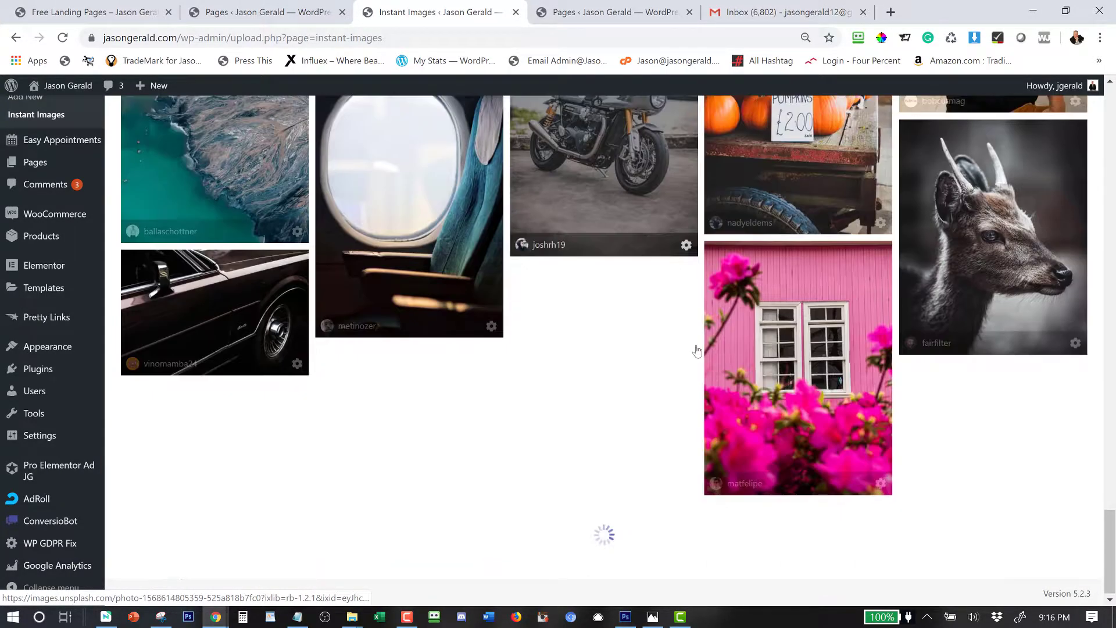
scroll(697, 350, down, 8)
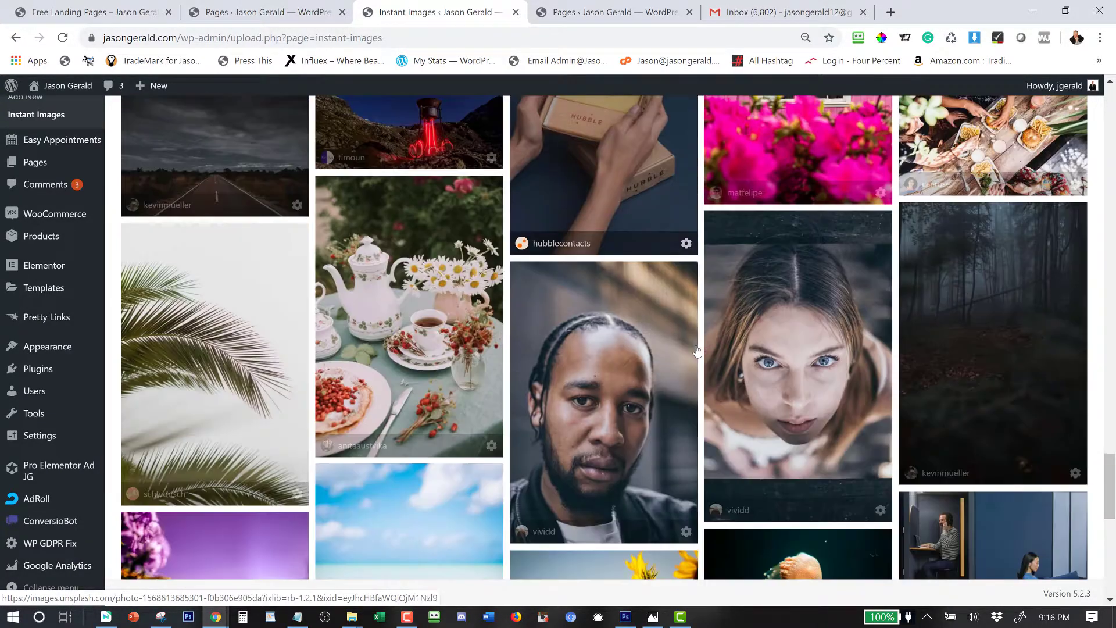
scroll(696, 350, down, 8)
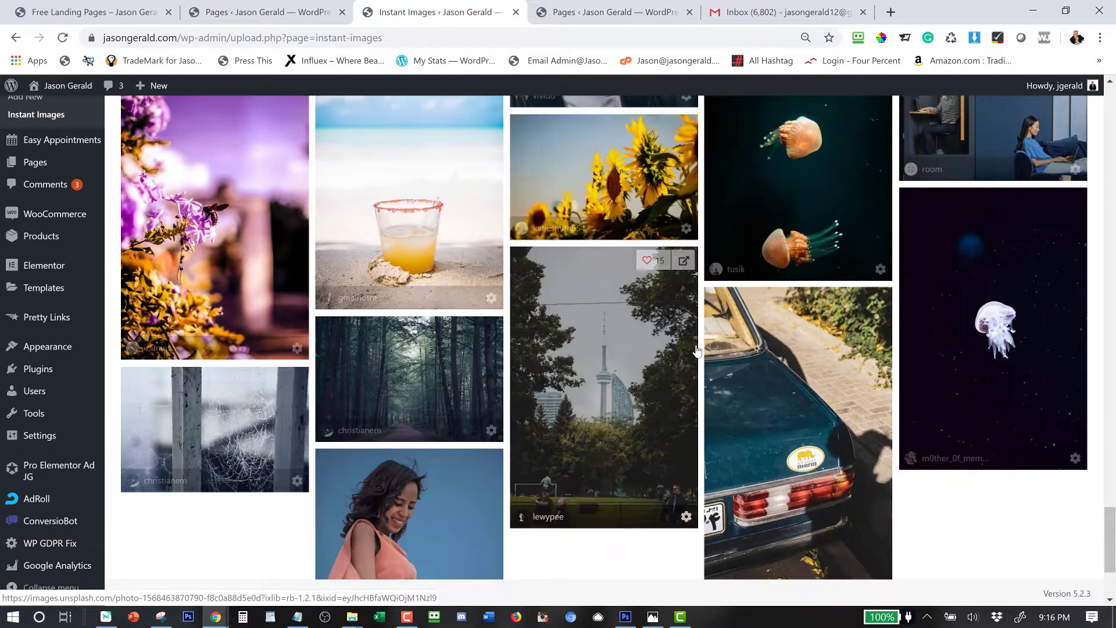
scroll(697, 350, down, 4)
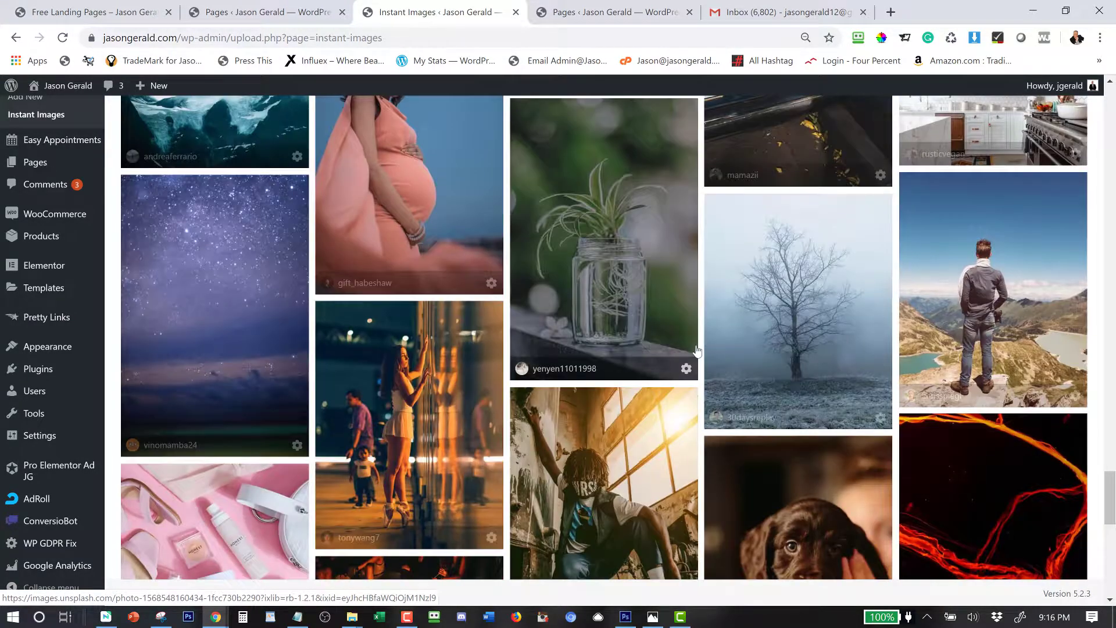
scroll(697, 350, down, 1)
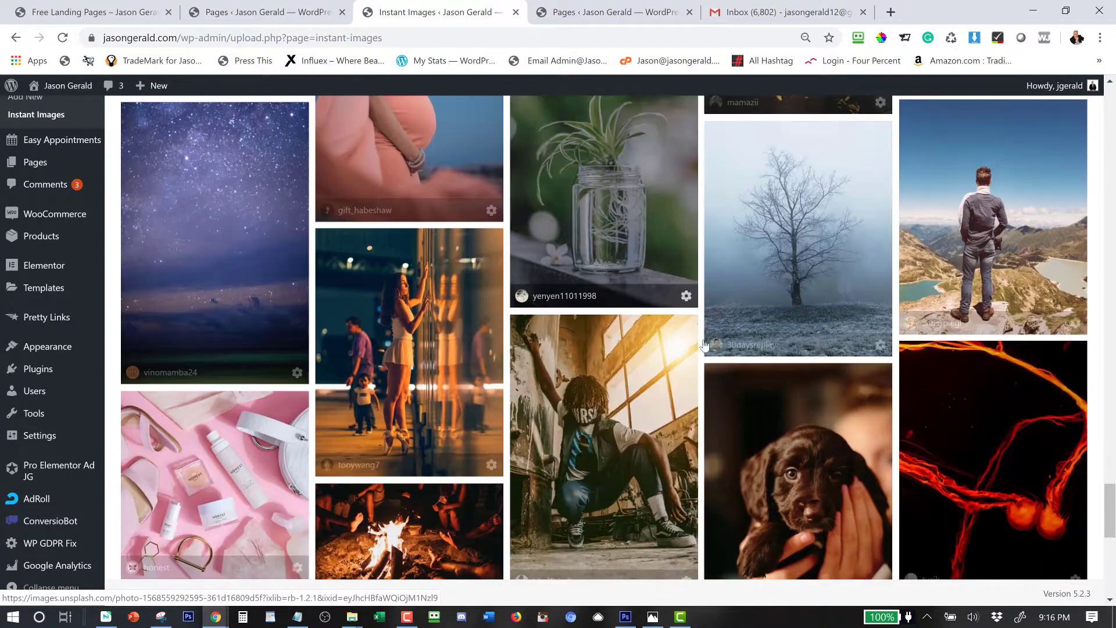
click(960, 268)
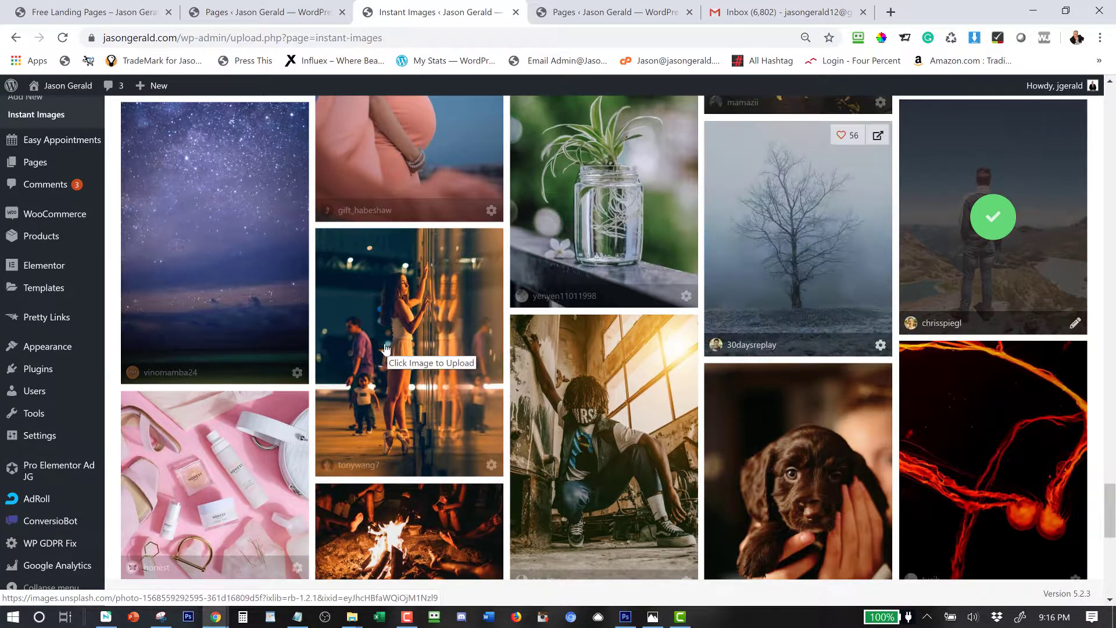
Import the building facade photo with the white car parked in front.
scroll(385, 348, down, 4)
scroll(385, 349, down, 7)
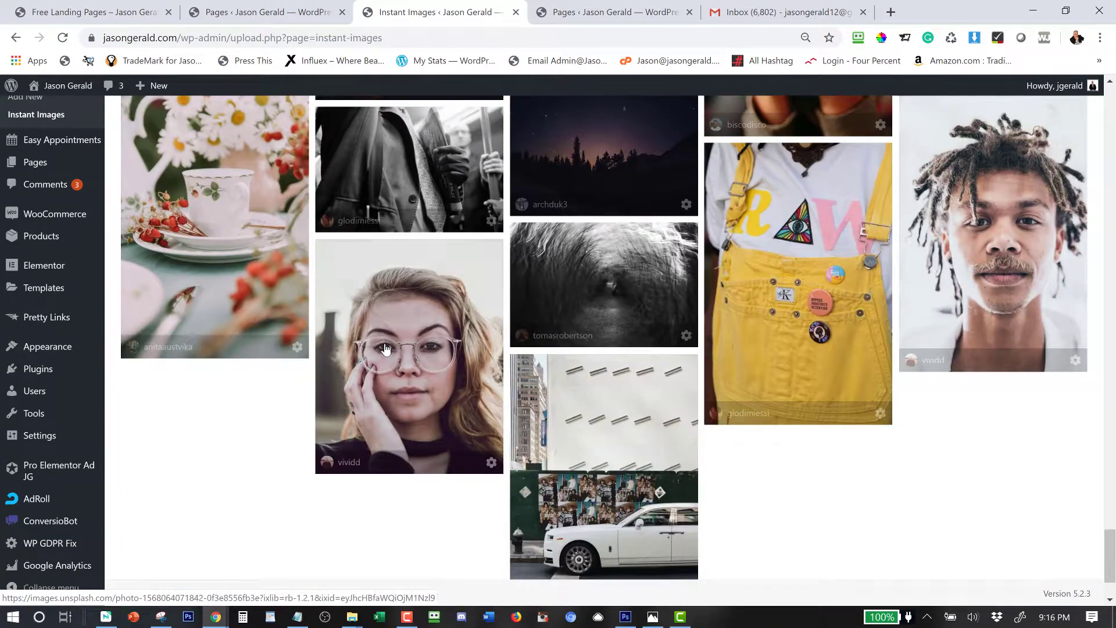
scroll(385, 349, down, 8)
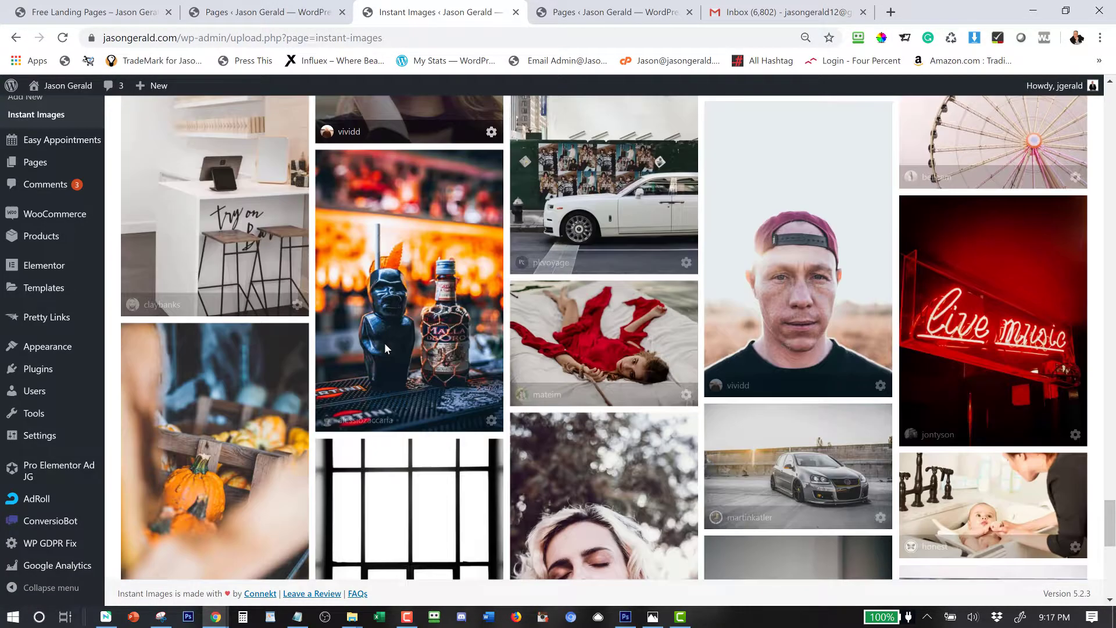
scroll(385, 349, down, 4)
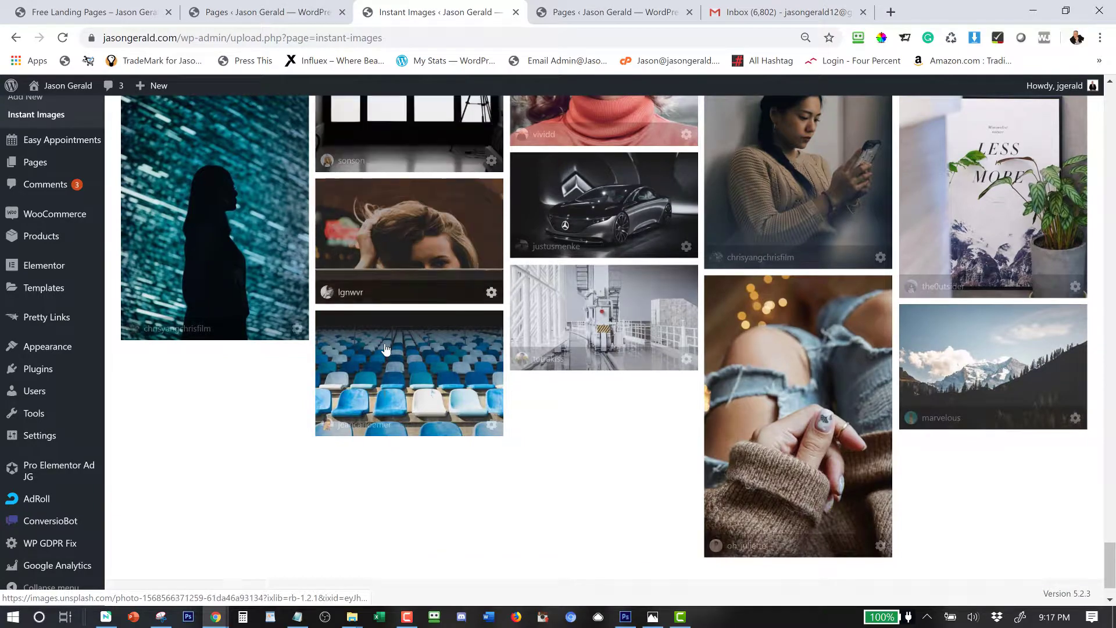
scroll(386, 348, up, 3)
scroll(386, 349, up, 1)
scroll(386, 349, down, 7)
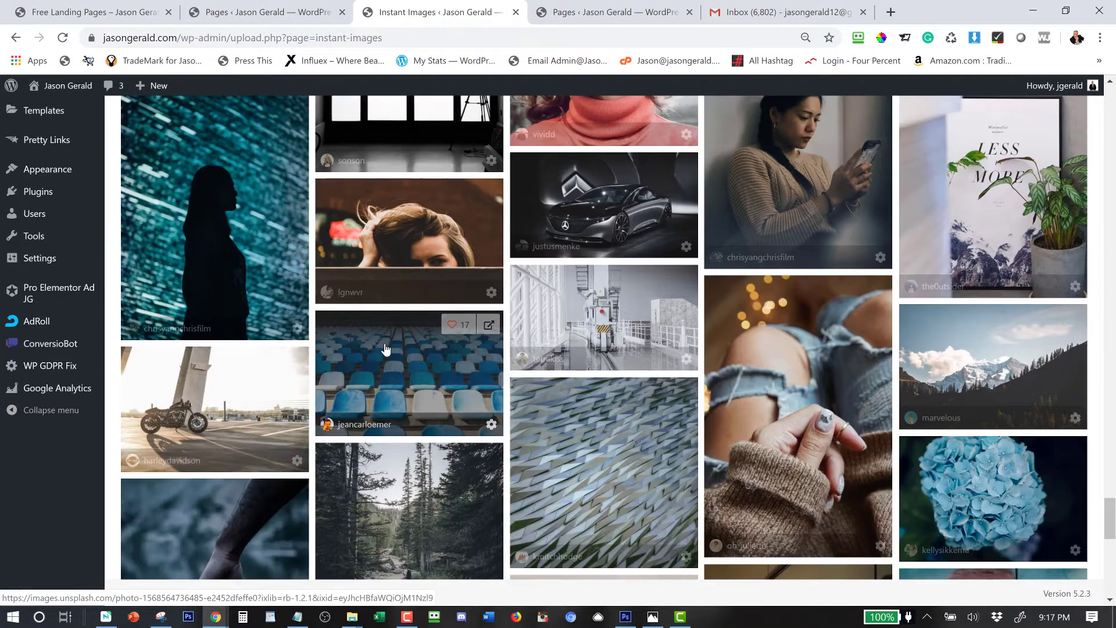
scroll(384, 348, down, 4)
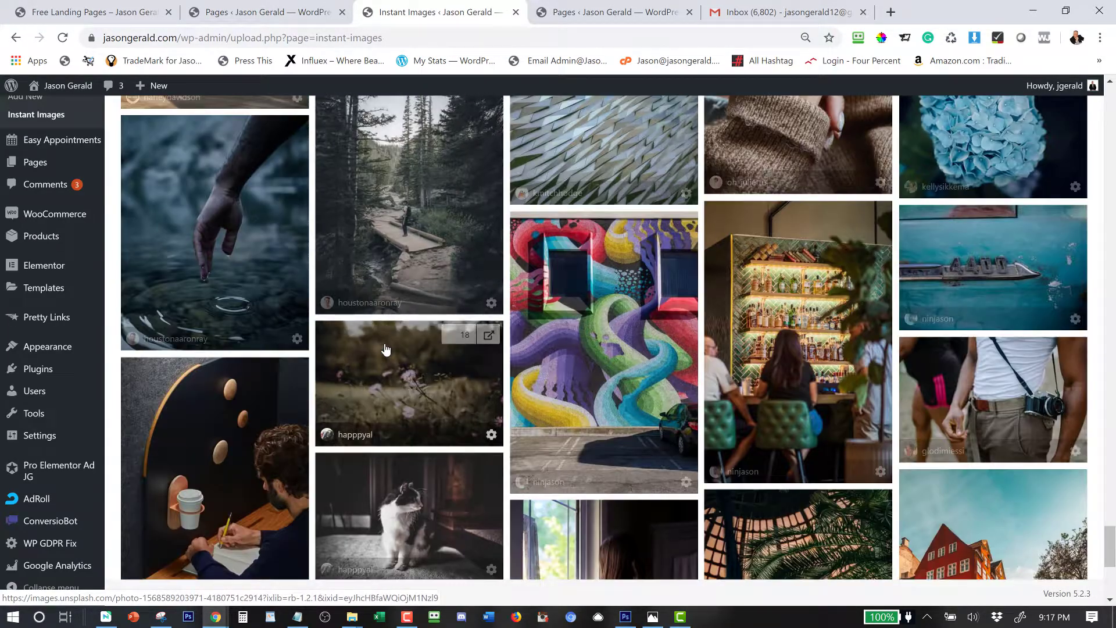
scroll(385, 347, down, 9)
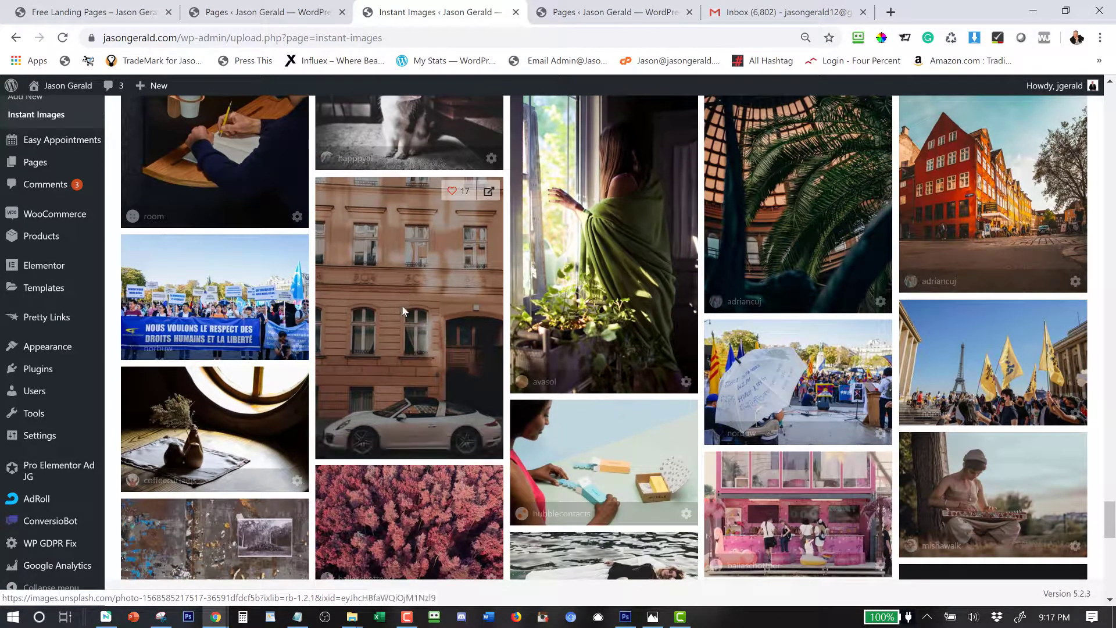
click(402, 305)
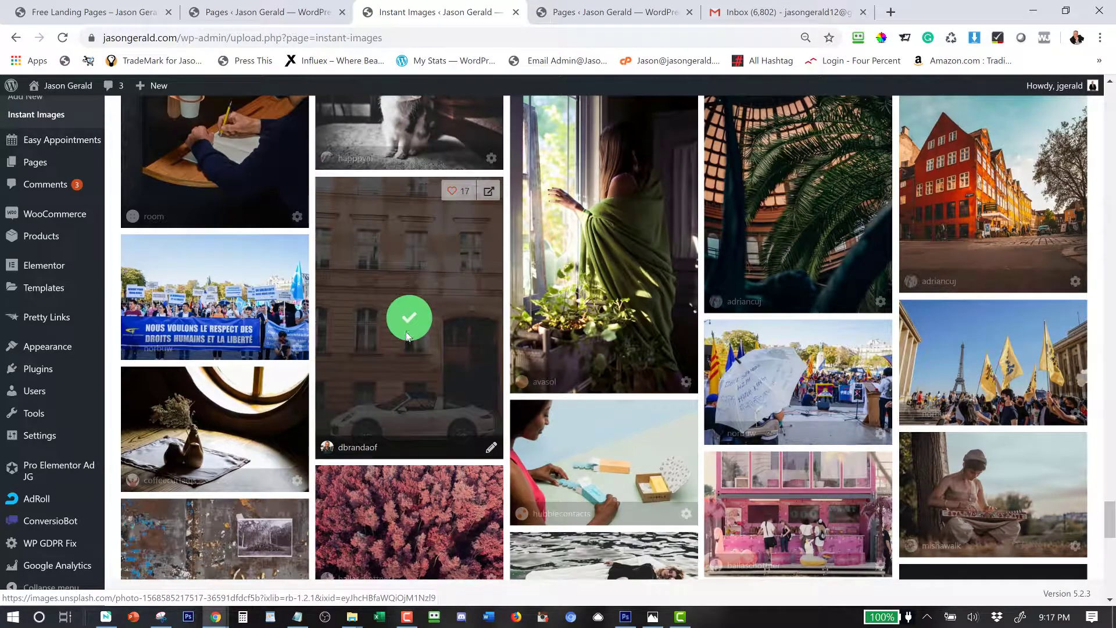
scroll(427, 330, up, 1)
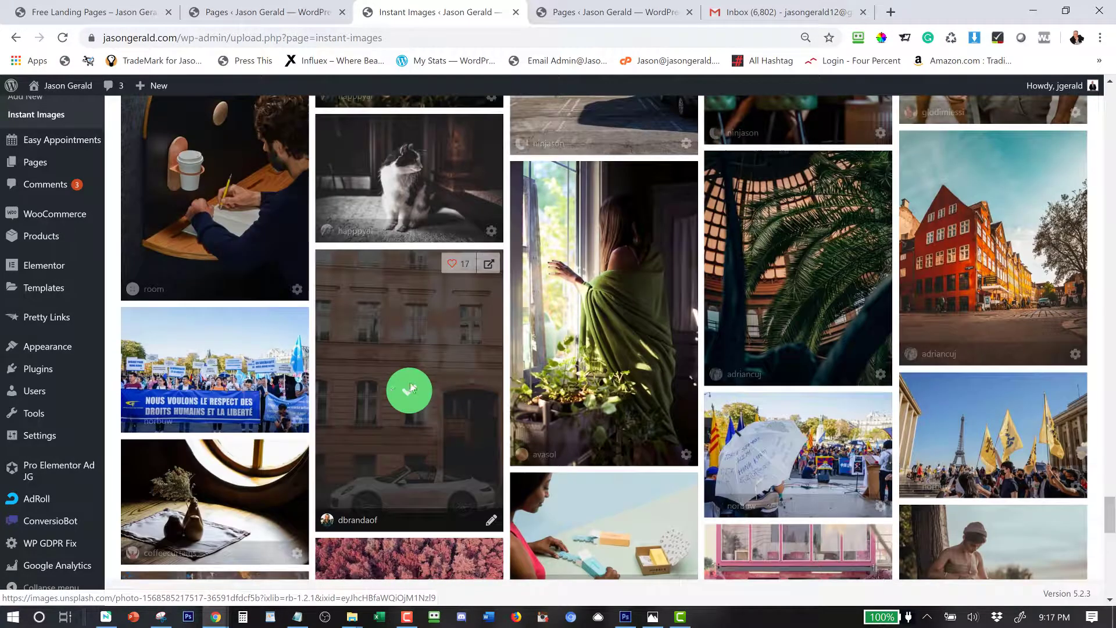
scroll(80, 211, up, 3)
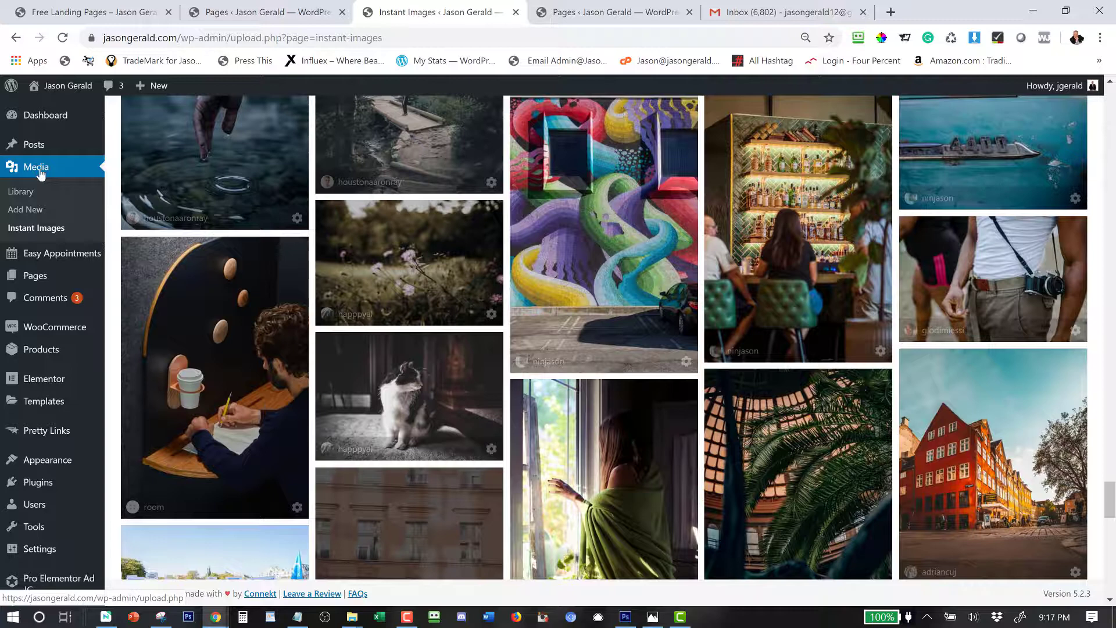
Create a new page titled 'Jaoaonon Sale Funnel'.
click(228, 10)
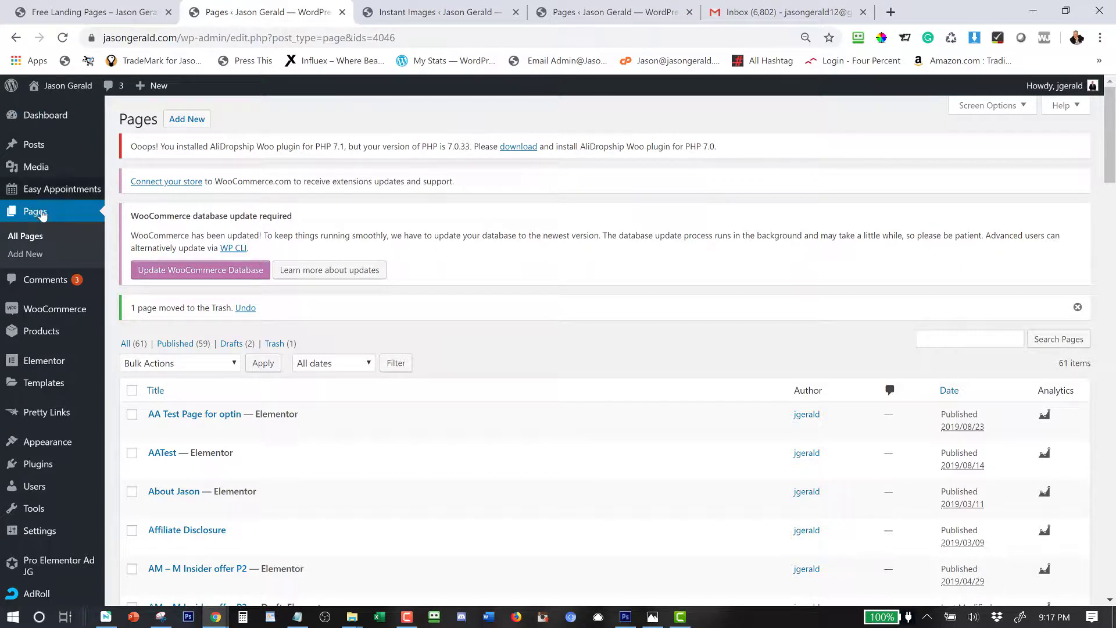
click(196, 121)
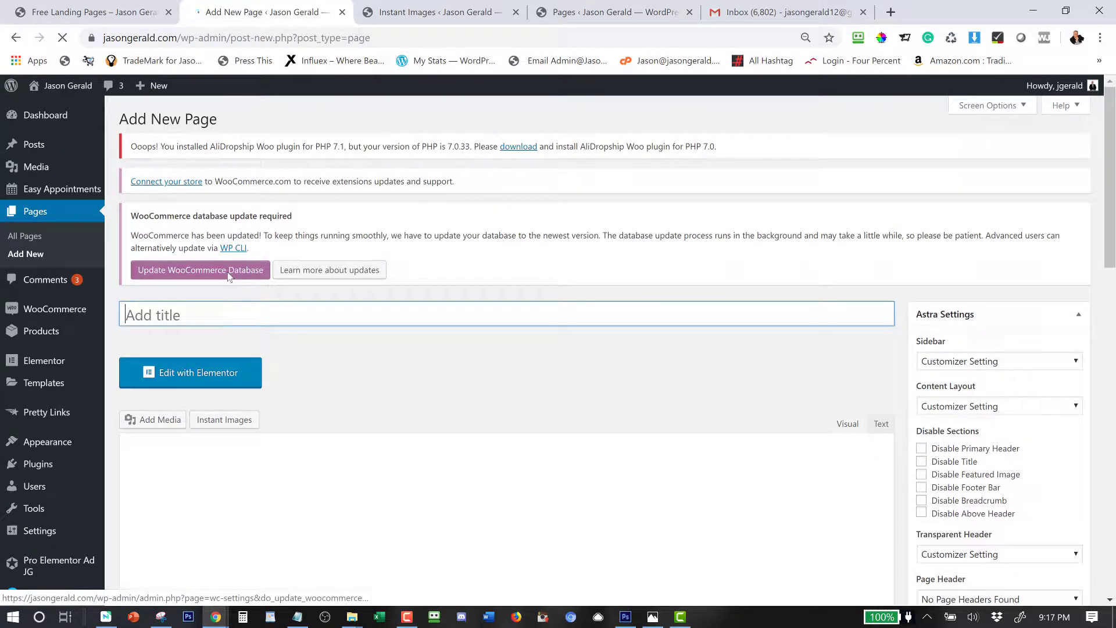
text(Jao)
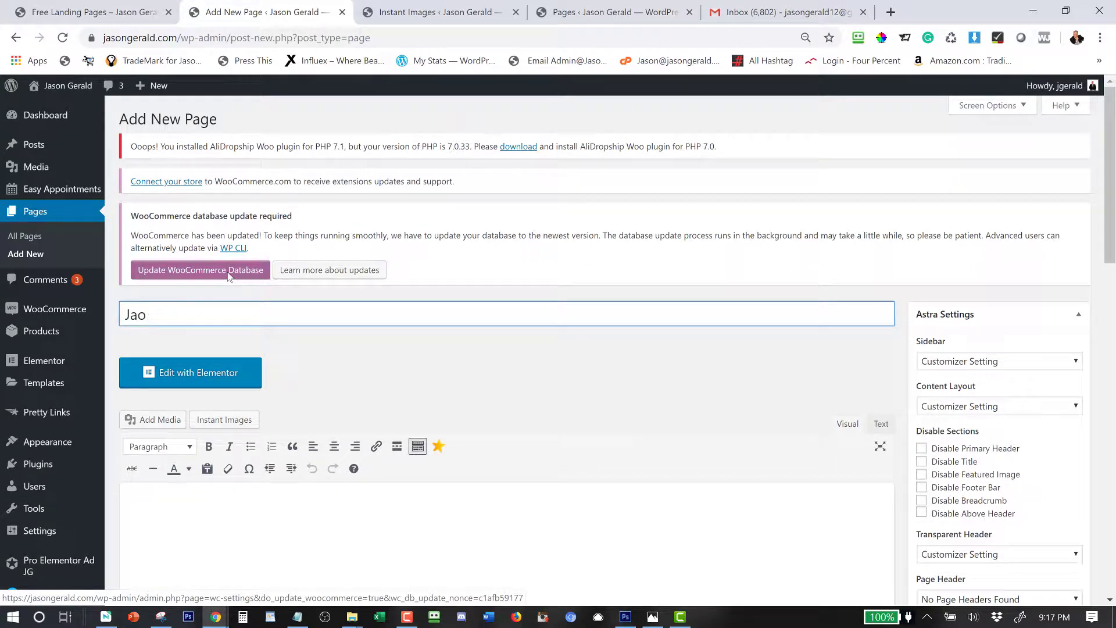
text(aon)
text(on )
text(Sale)
text( Funnel)
Disable the header, title, featured image, footer bar, breadcrumb and above-header sections.
click(922, 451)
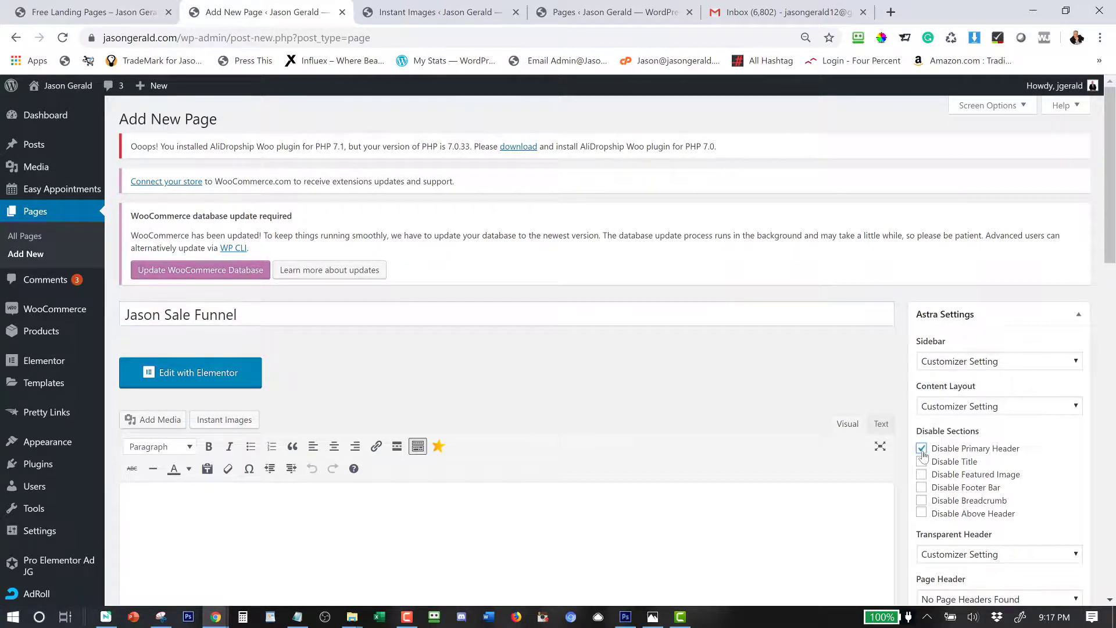
click(921, 462)
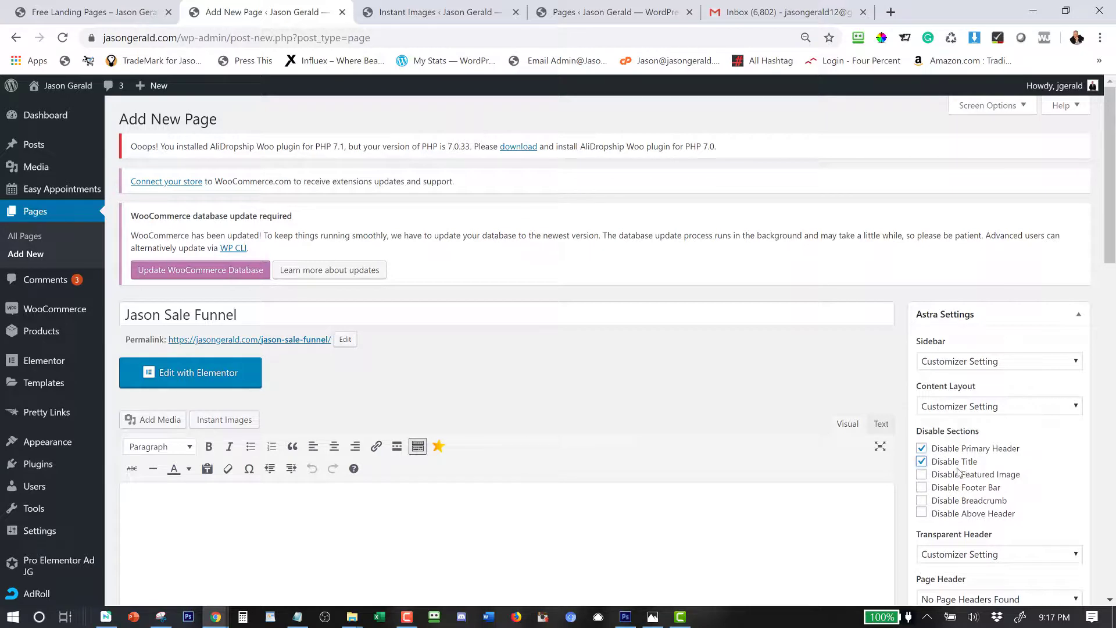
click(922, 474)
click(921, 487)
click(921, 501)
click(921, 512)
Review the remaining page options, including the head scripts box, and publish the page.
scroll(873, 529, down, 3)
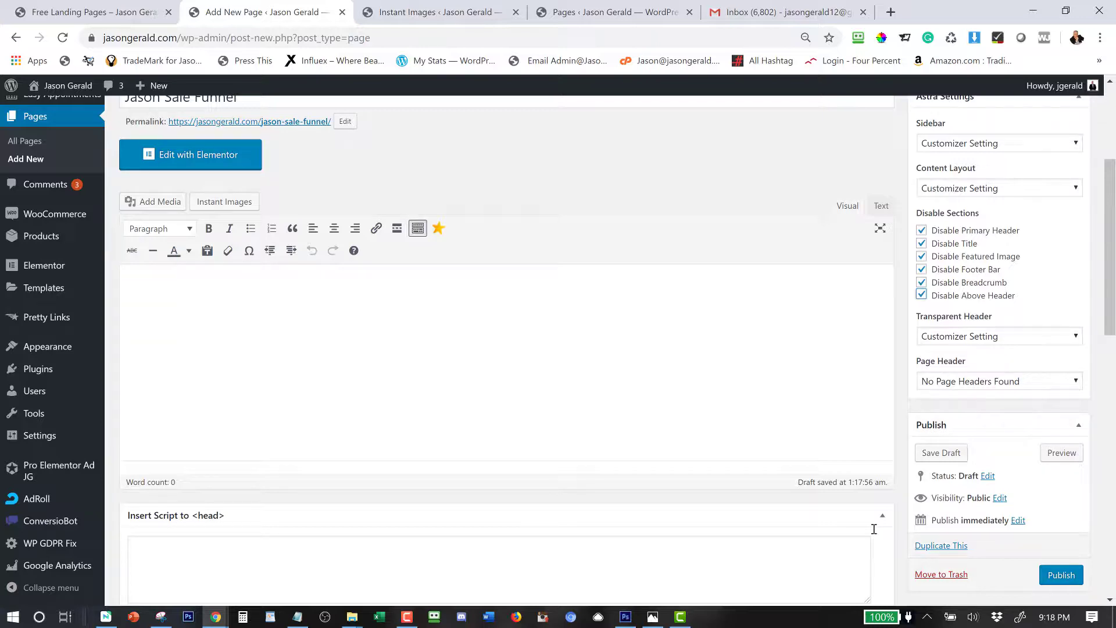
scroll(874, 538, down, 3)
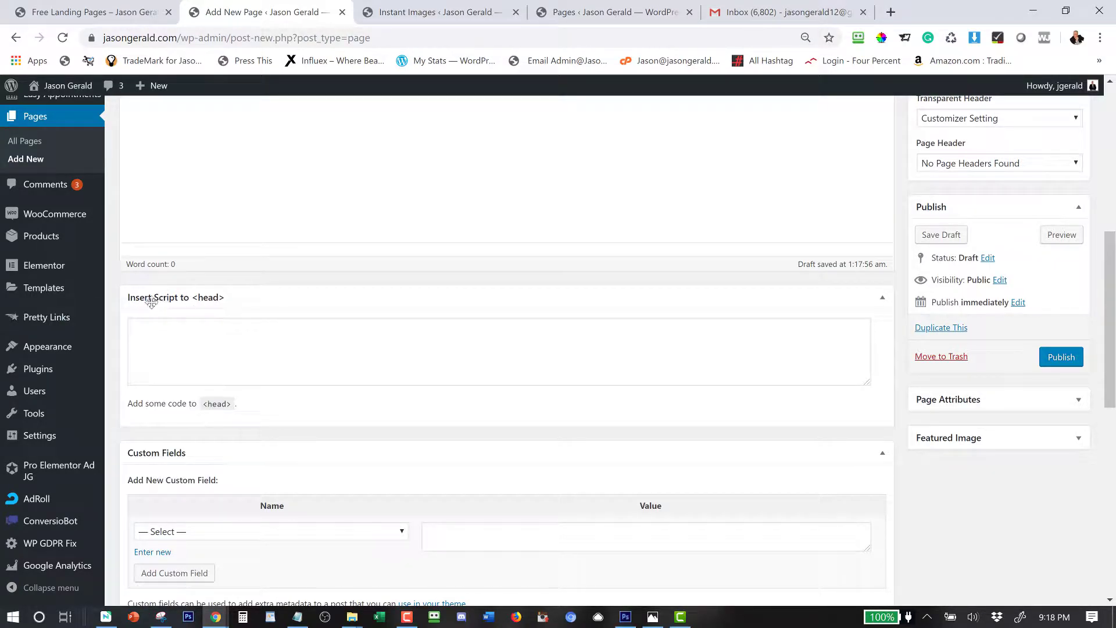
click(160, 327)
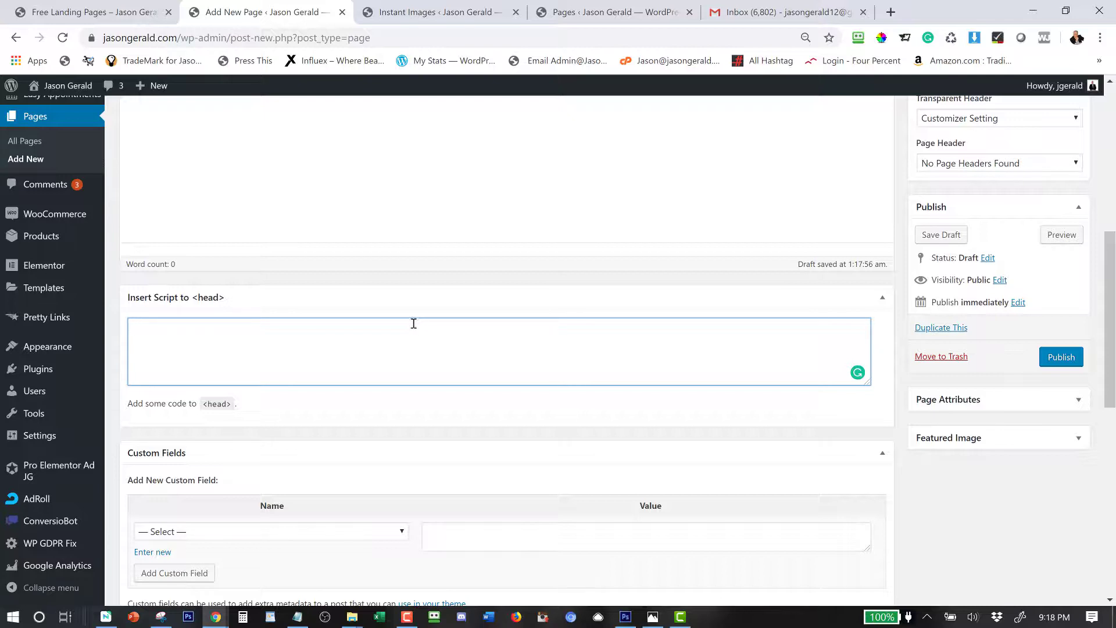
scroll(413, 323, down, 2)
scroll(190, 485, down, 1)
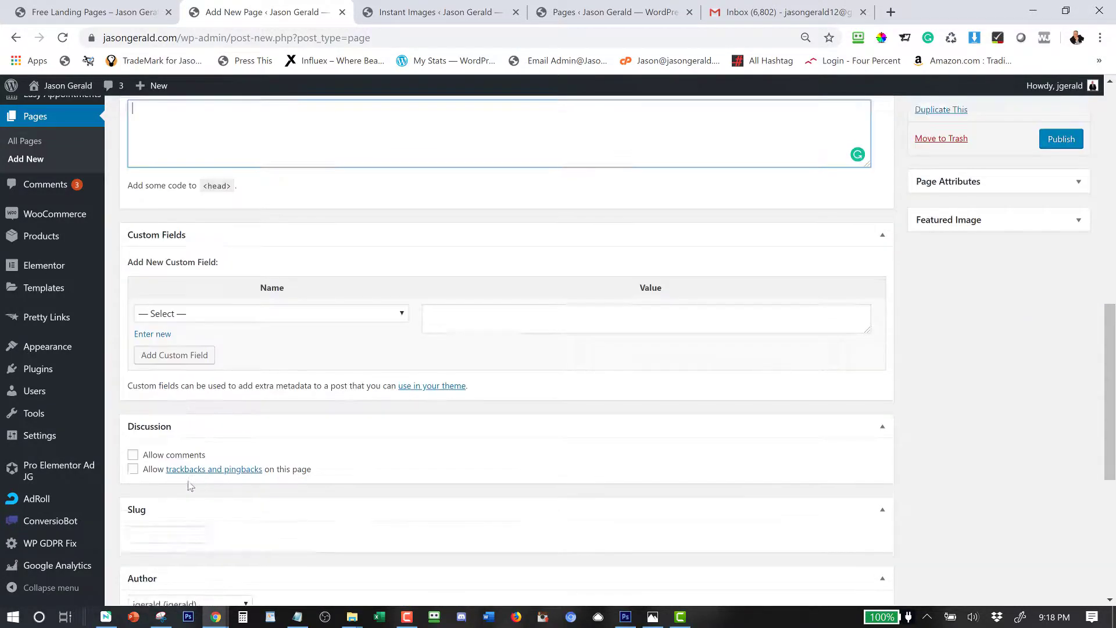
scroll(191, 485, down, 2)
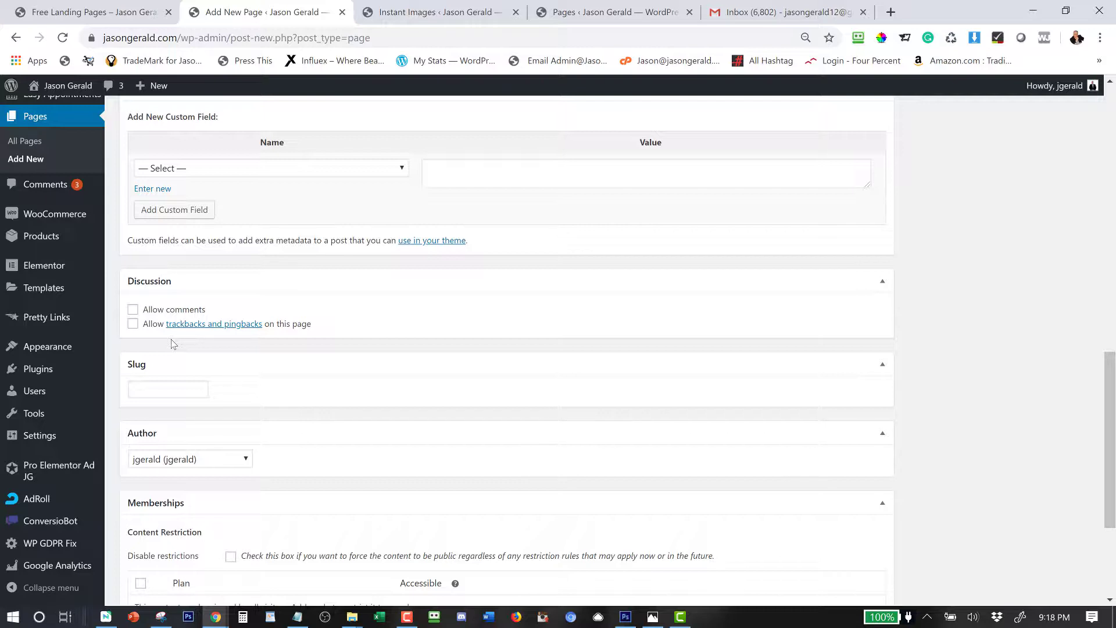
scroll(174, 361, down, 2)
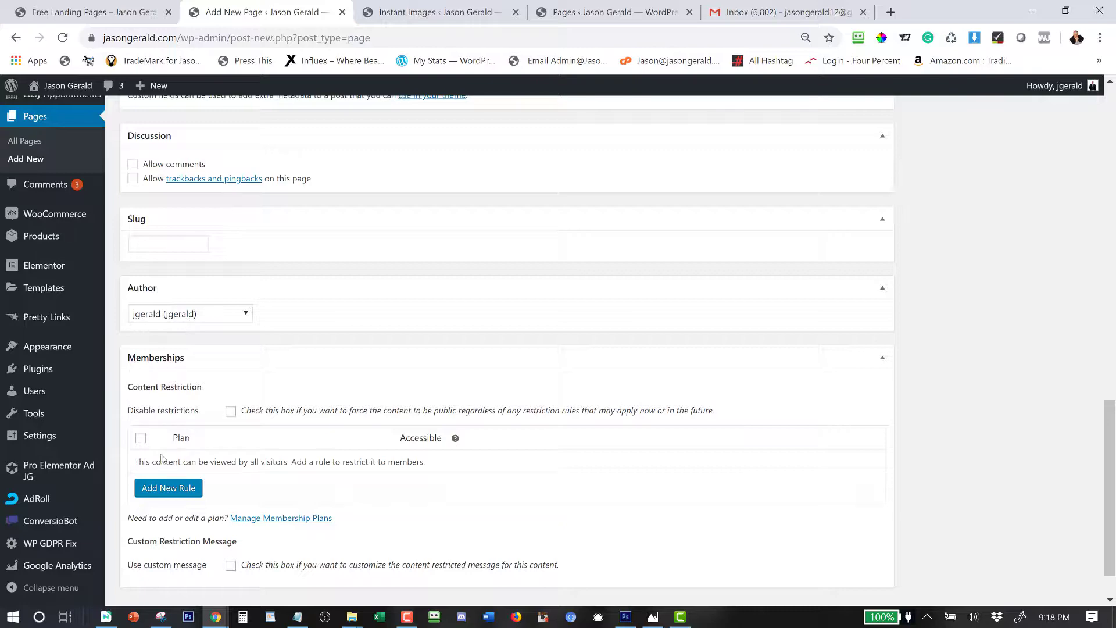
scroll(619, 468, up, 6)
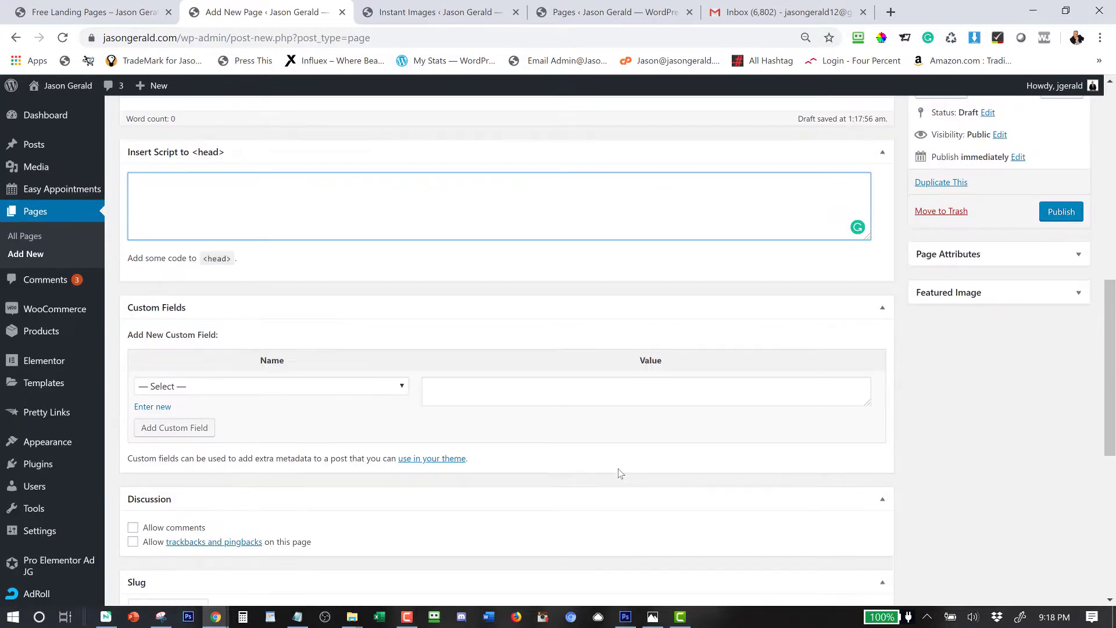
scroll(618, 469, up, 3)
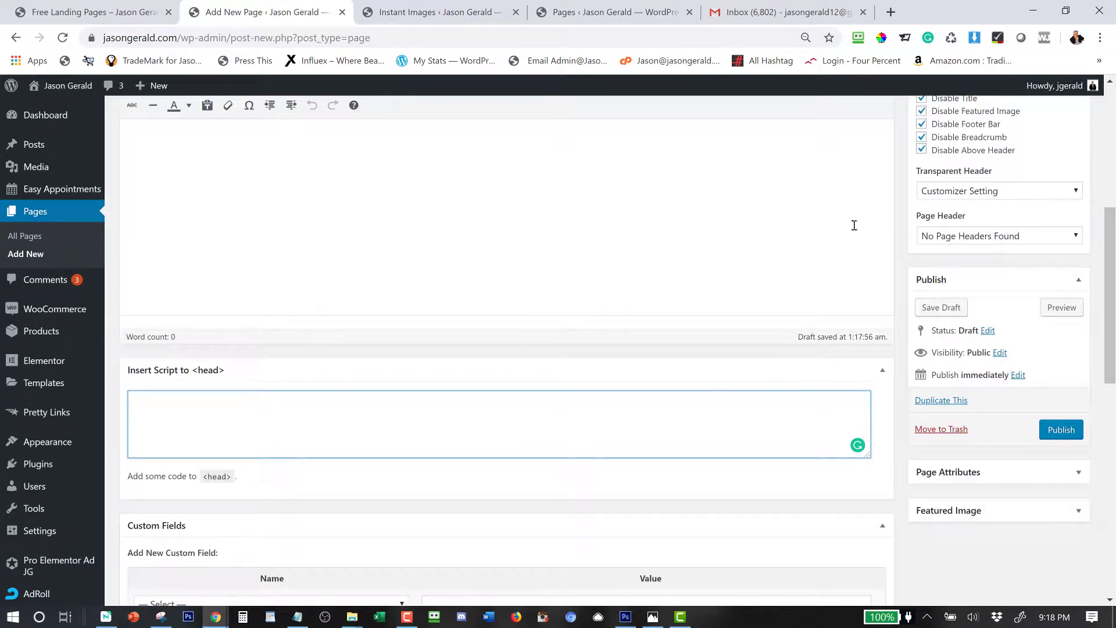
scroll(853, 225, up, 2)
scroll(872, 290, down, 1)
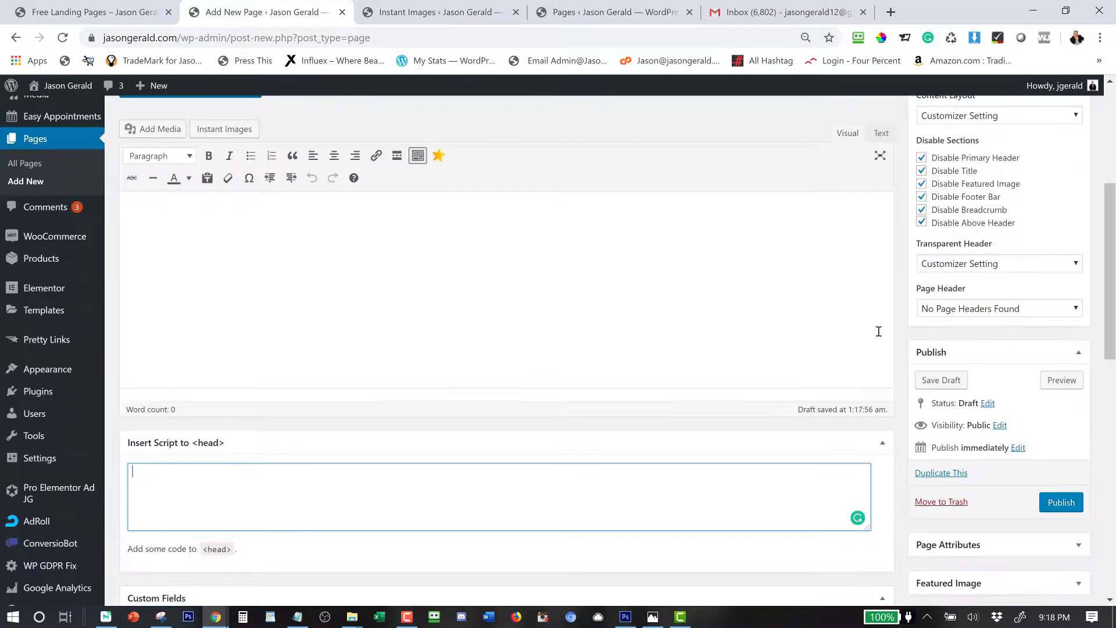
click(1059, 509)
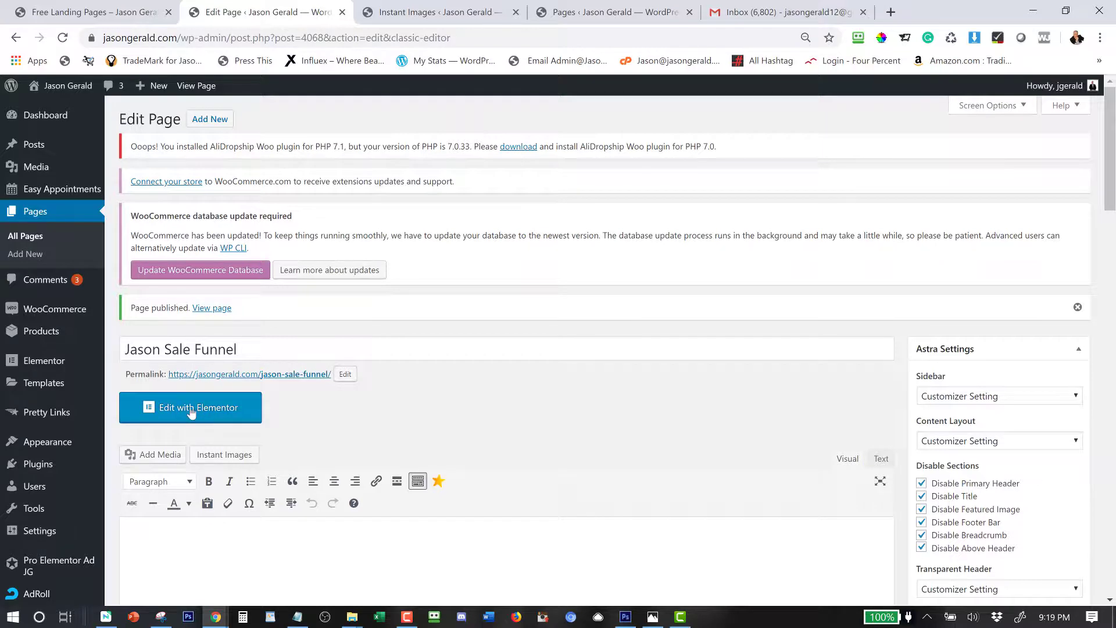
Launch the Elementor editor for the published Sale Funnel page.
click(189, 408)
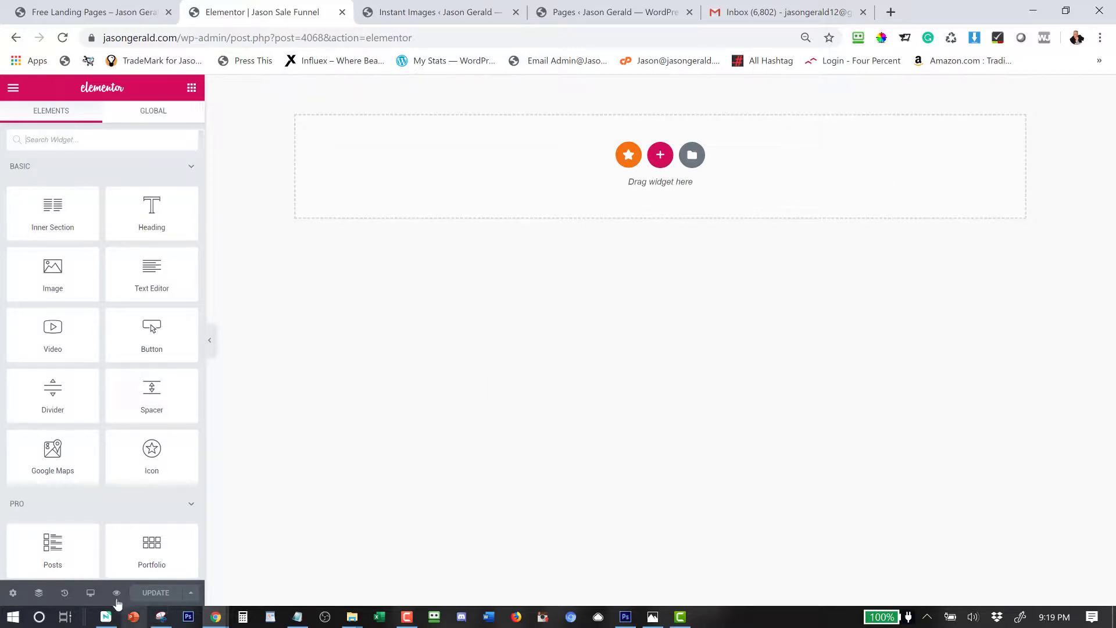
Preview the empty page in a new tab, then return to the Elementor editor.
click(116, 592)
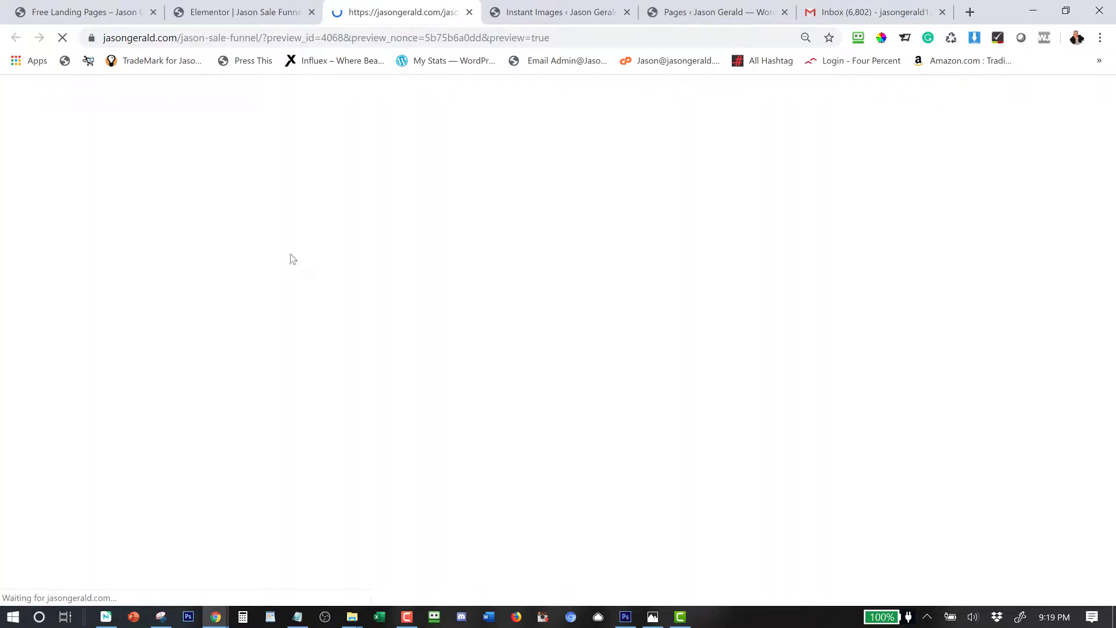
click(215, 7)
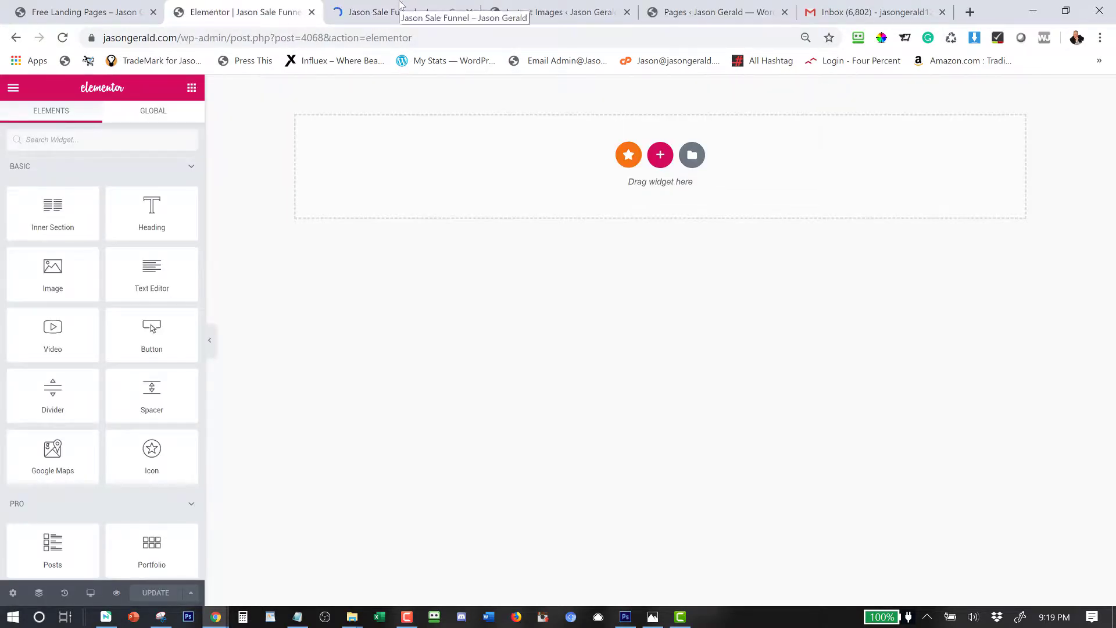
click(394, 9)
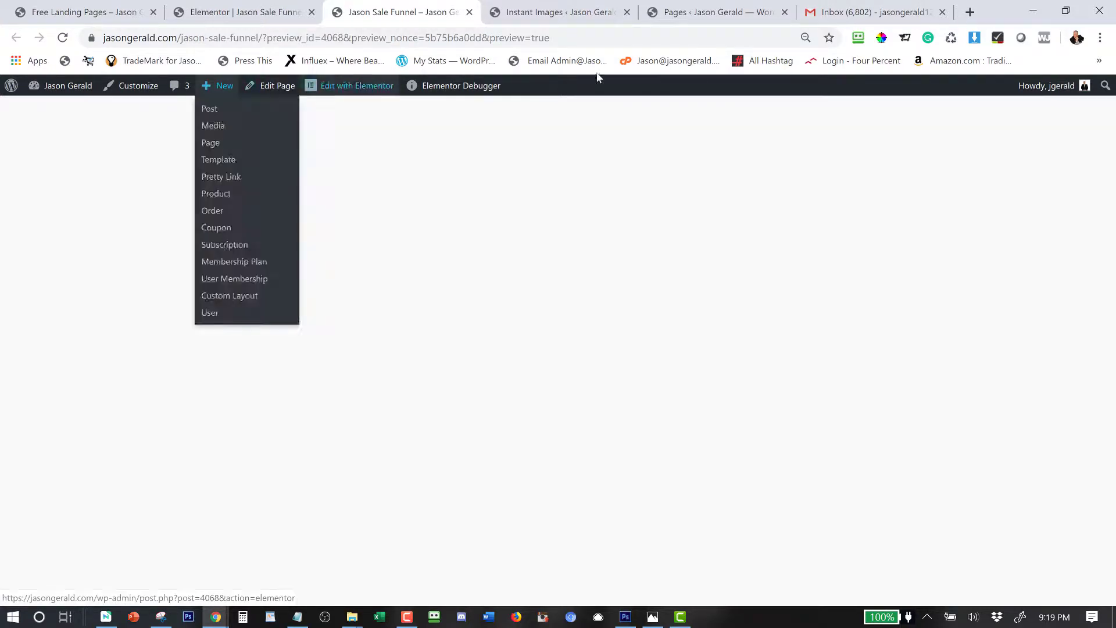
click(275, 18)
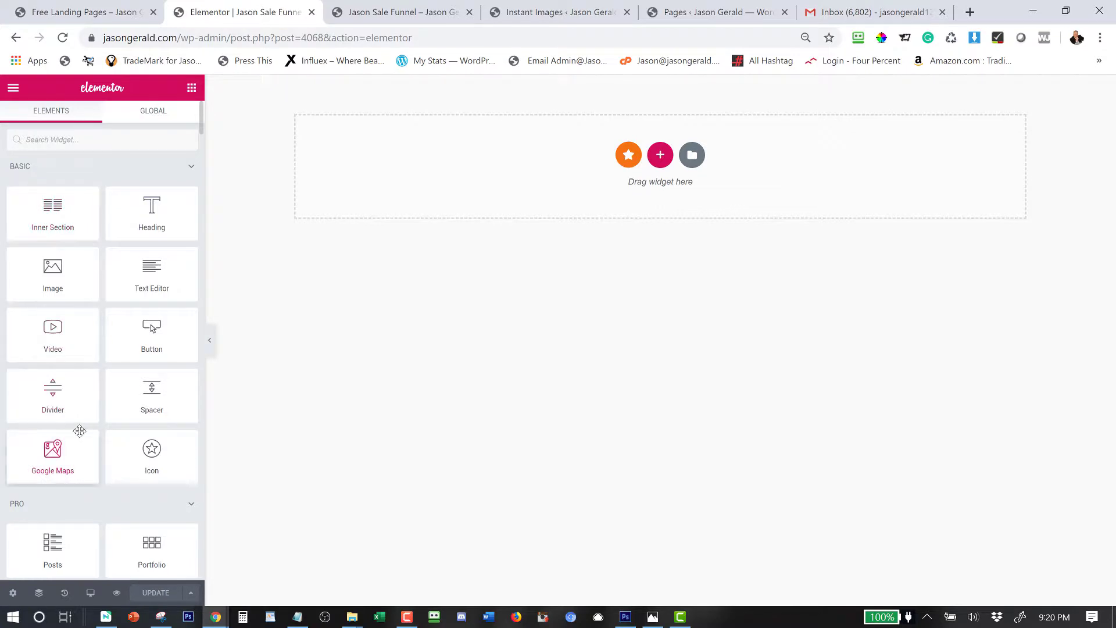
scroll(80, 431, down, 15)
scroll(80, 431, down, 15)
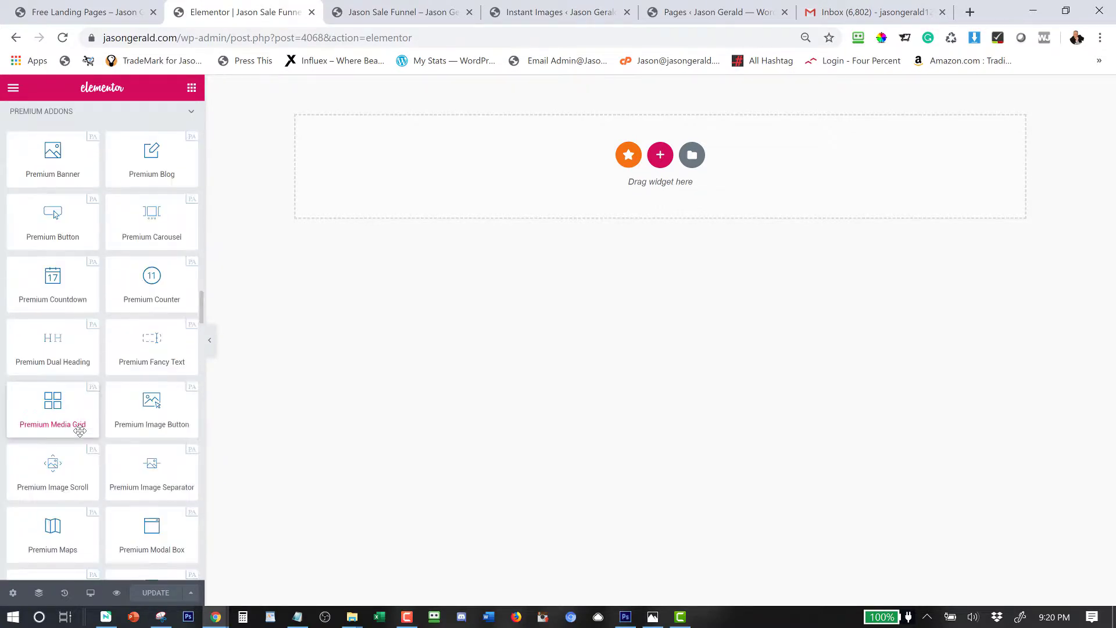
scroll(80, 431, down, 20)
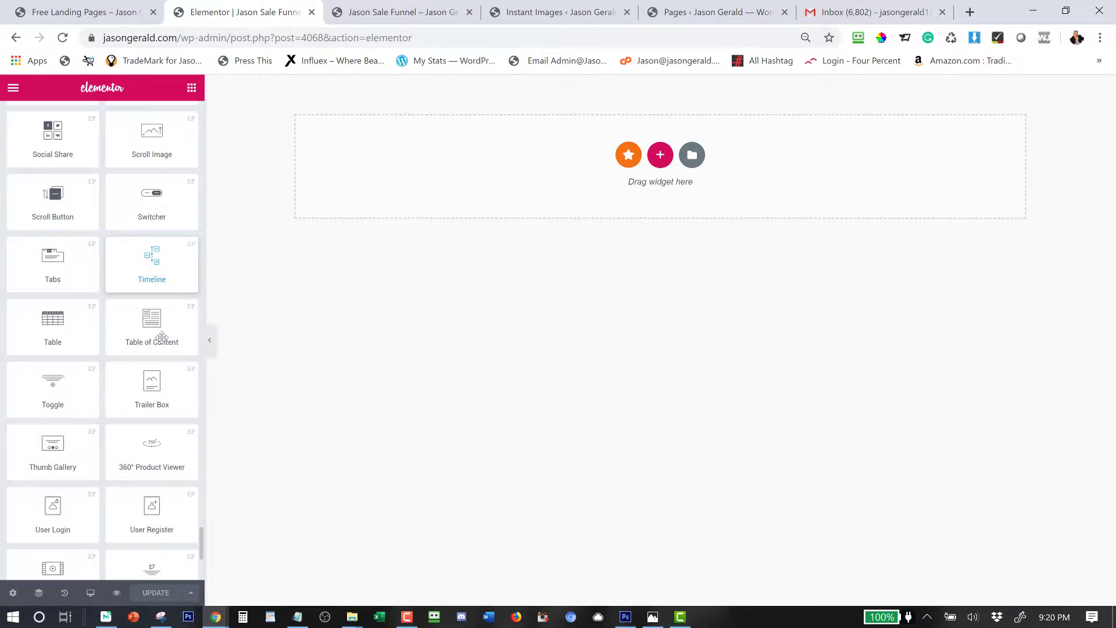
scroll(200, 543, up, 15)
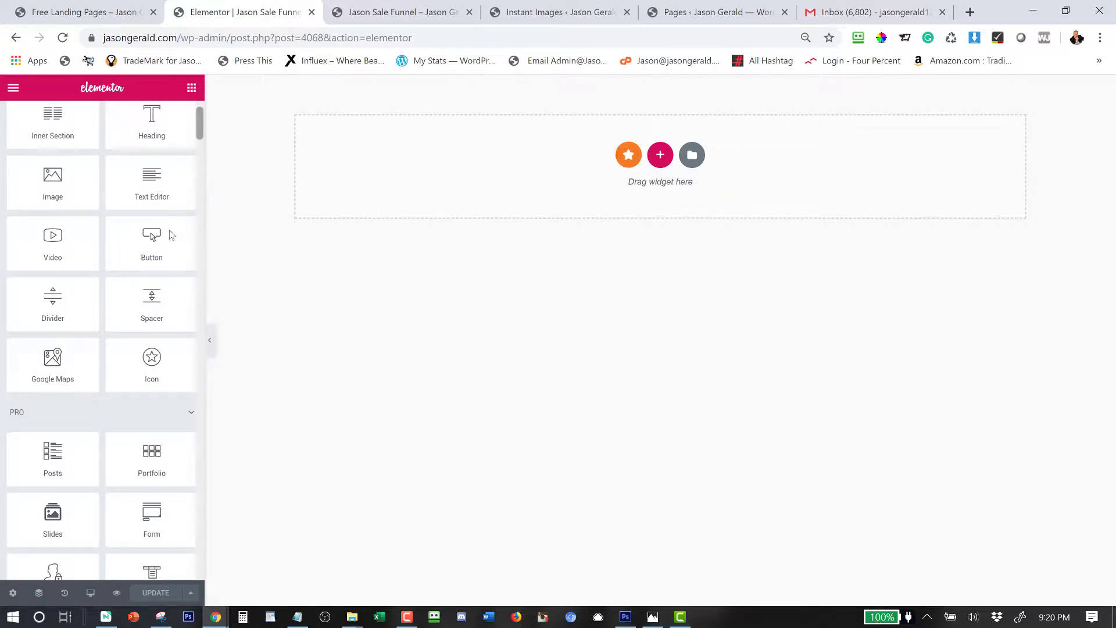
scroll(104, 244, down, 10)
scroll(180, 205, up, 10)
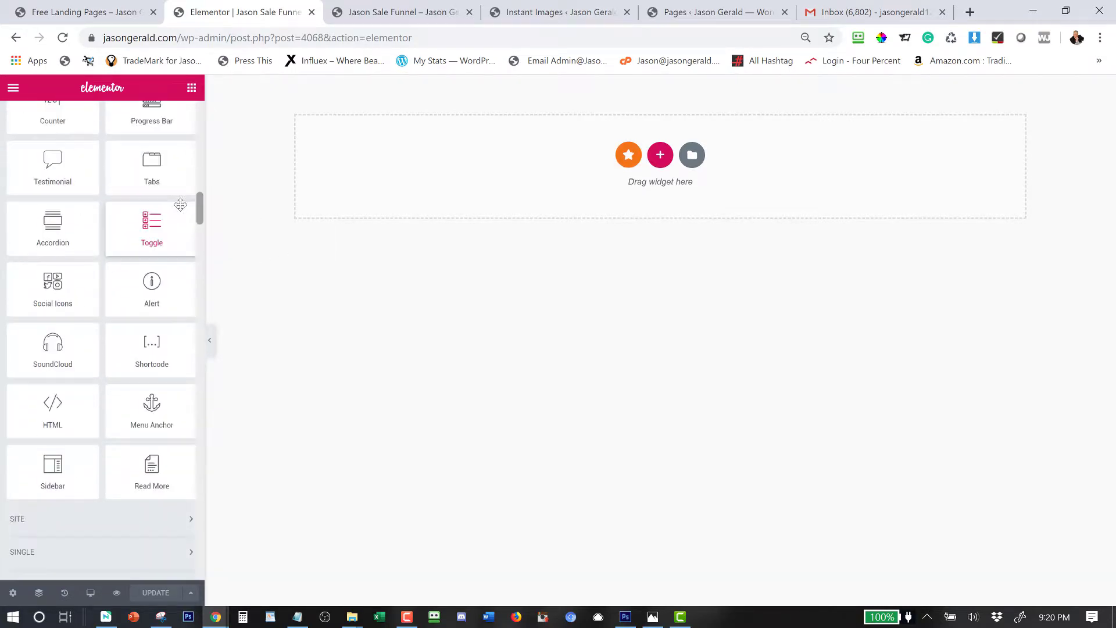
scroll(180, 205, down, 1)
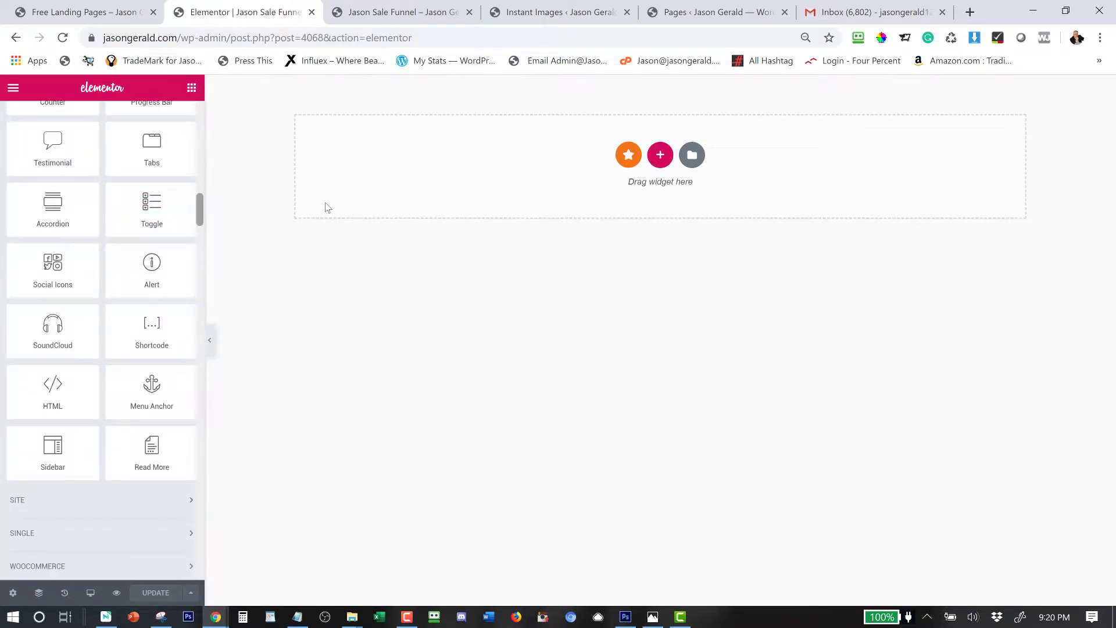
scroll(111, 175, down, 12)
scroll(110, 174, up, 5)
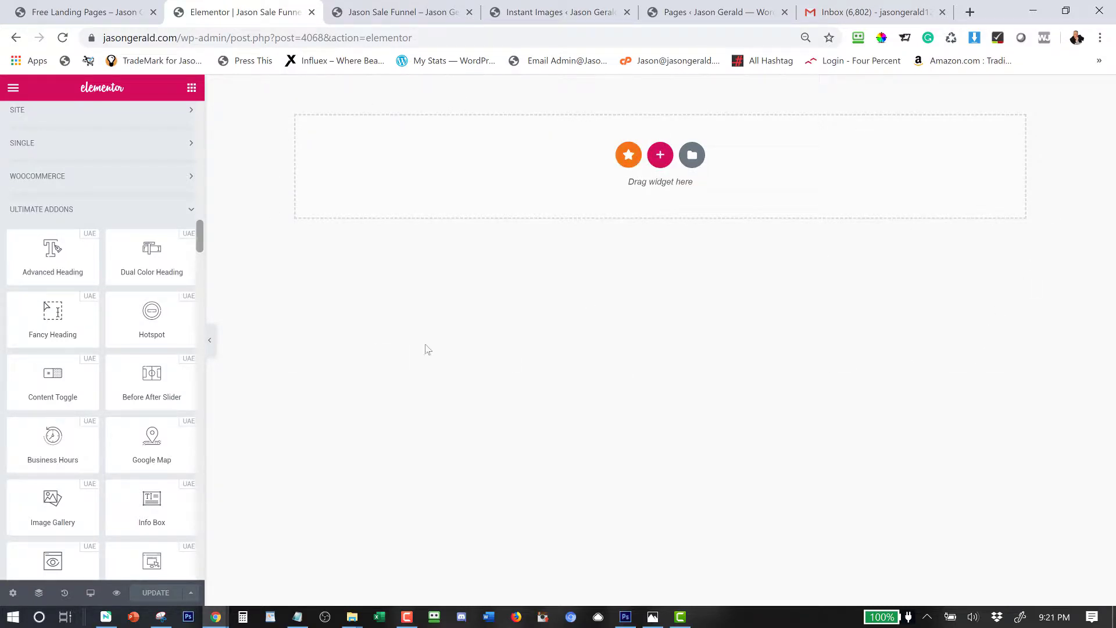
scroll(65, 543, down, 15)
scroll(64, 543, down, 10)
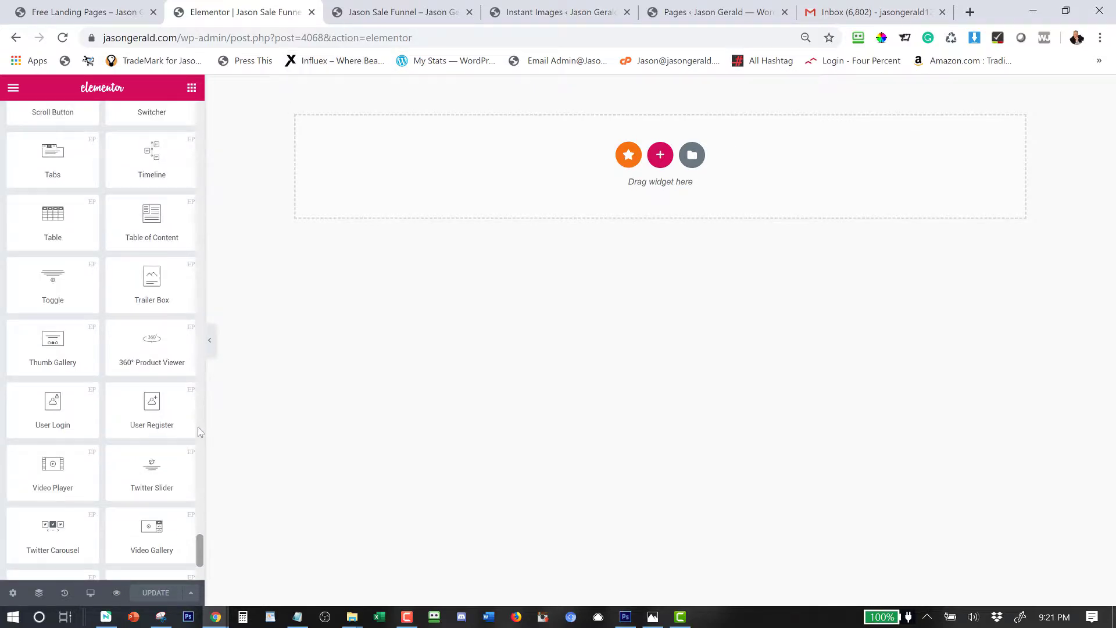
scroll(102, 349, up, 5)
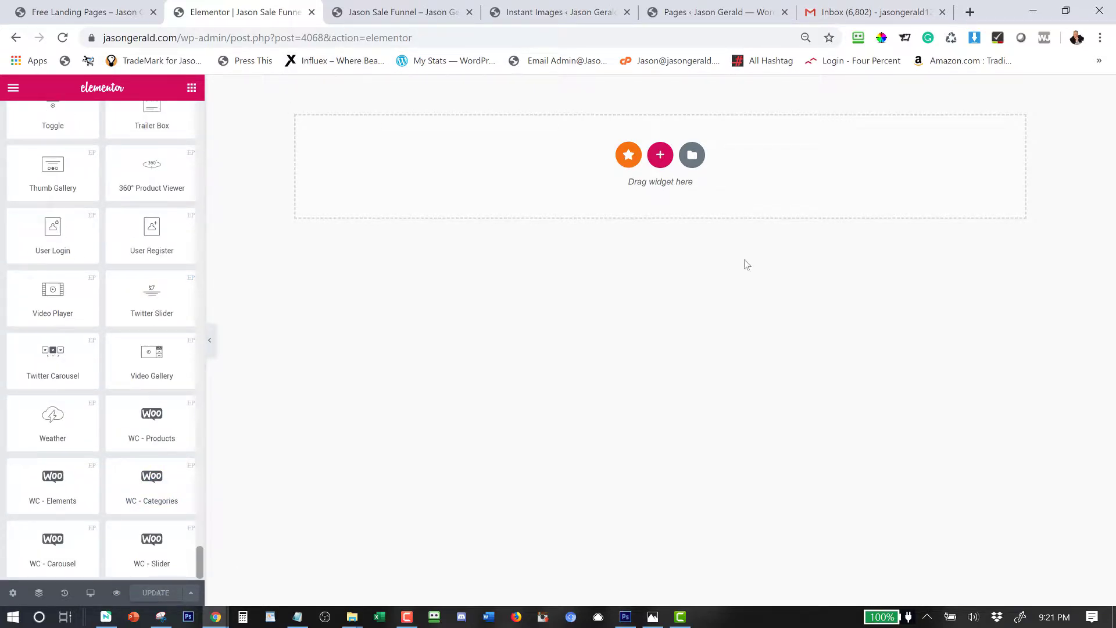
scroll(11, 499, up, 10)
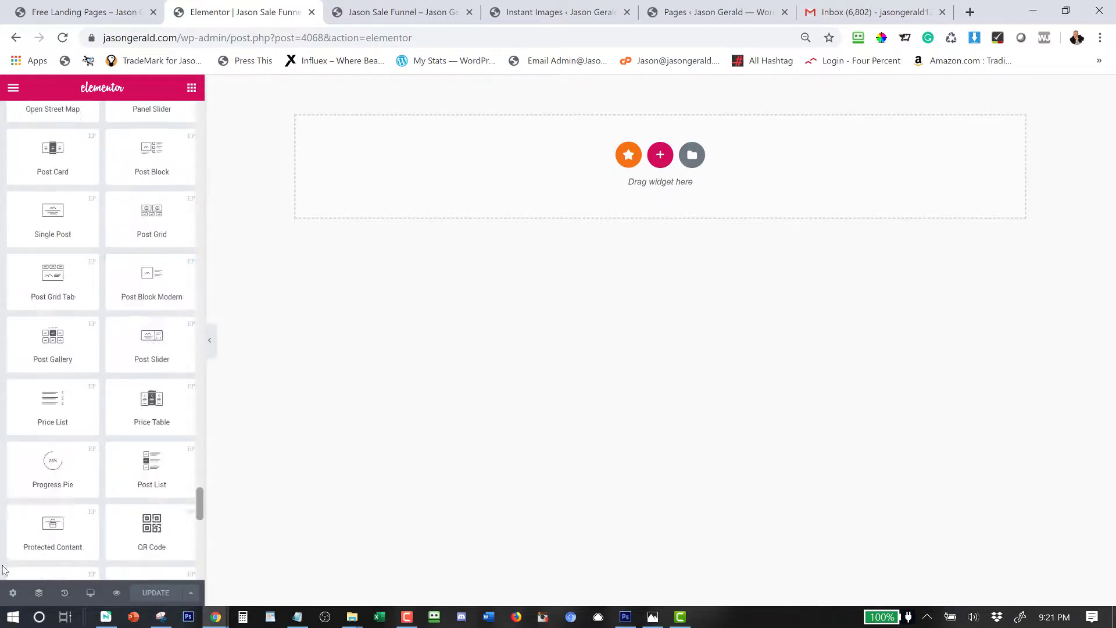
scroll(3, 570, down, 10)
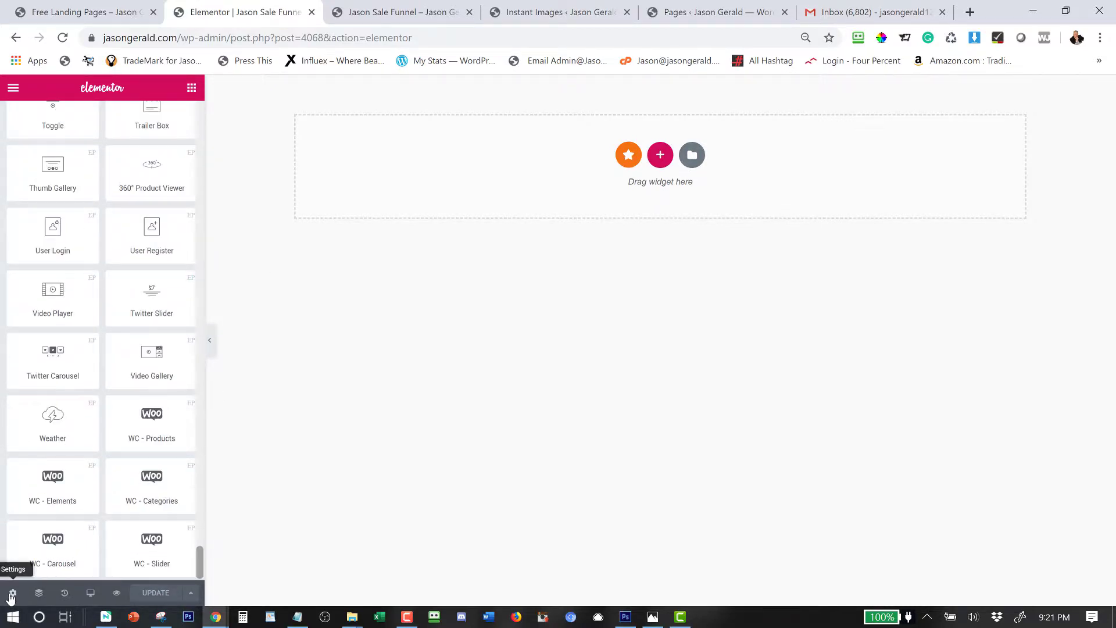
Set the page body Background Type to Classic in the page Style settings.
click(12, 593)
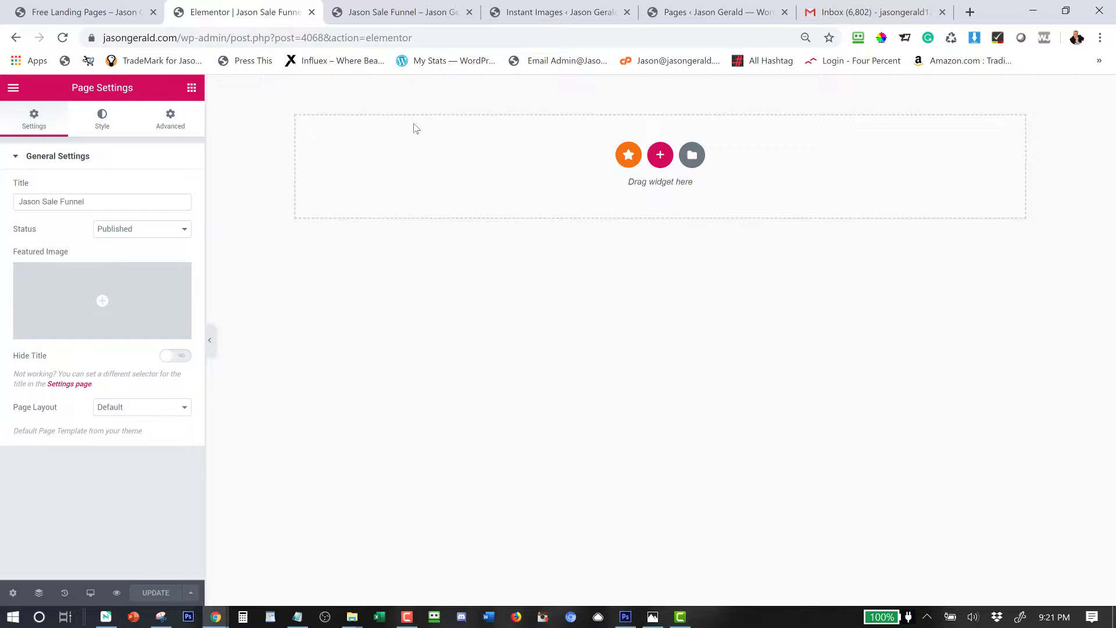
click(111, 120)
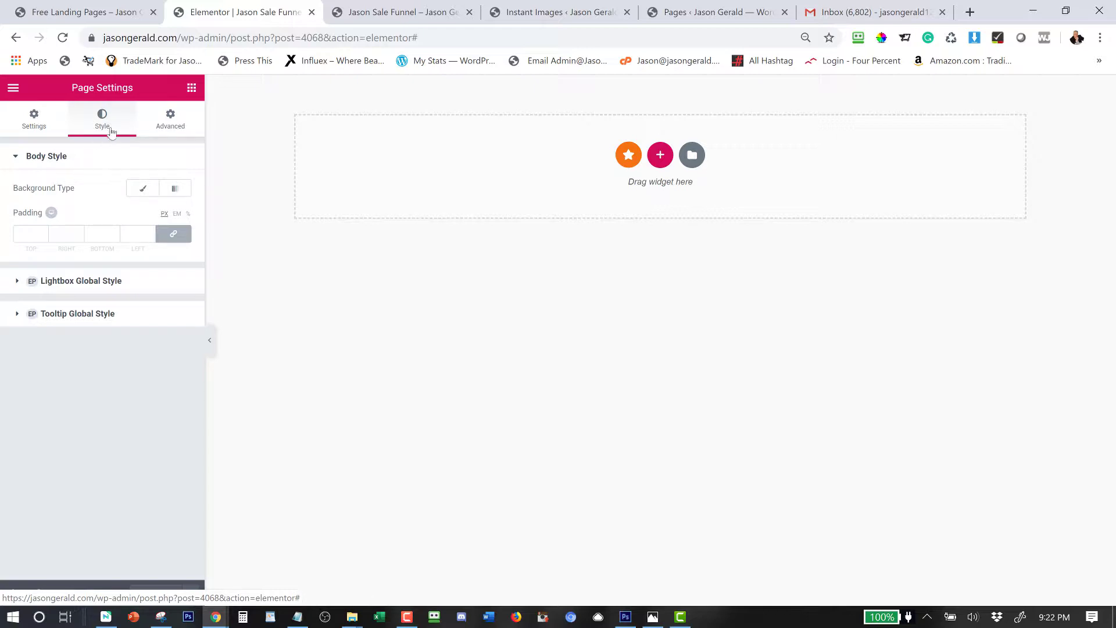
click(145, 192)
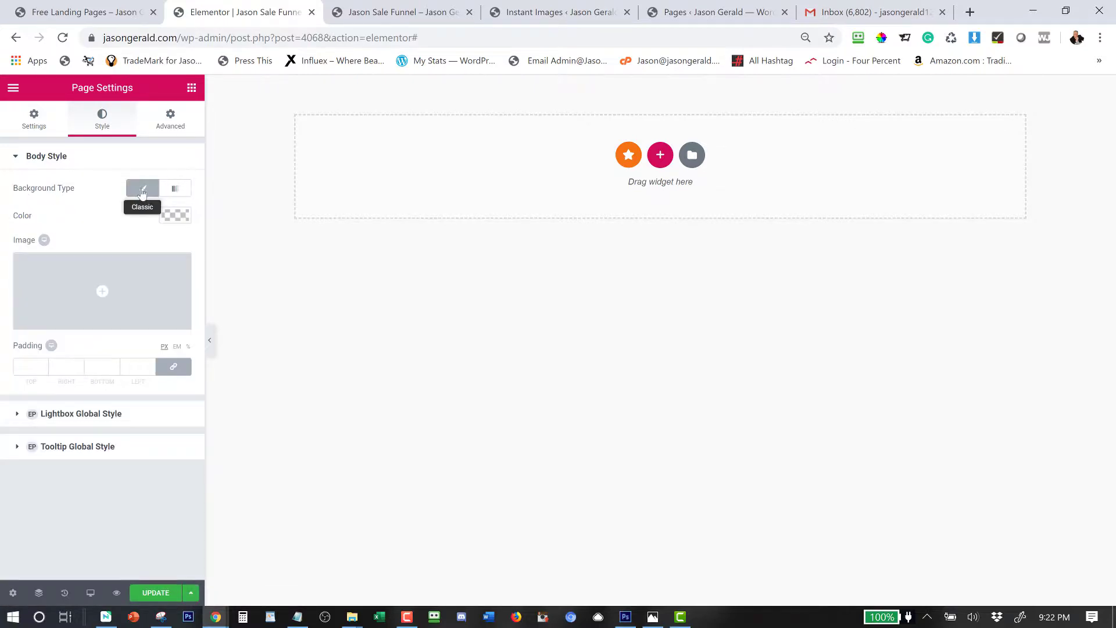
Insert the building photo as the page background, positioned Center Left with Default attachment.
click(106, 290)
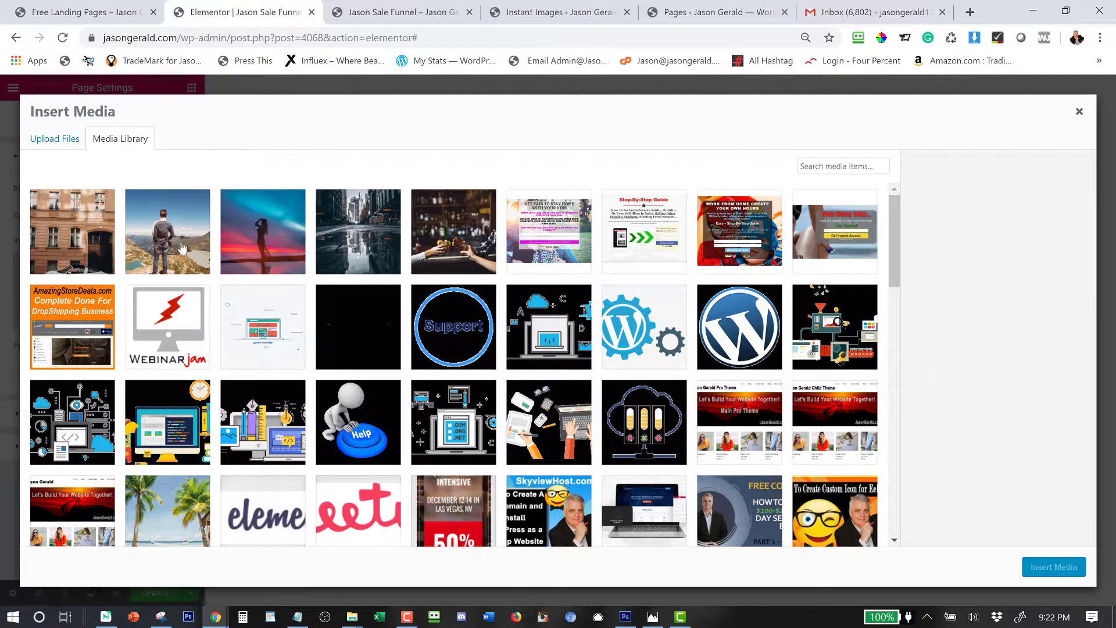
click(90, 234)
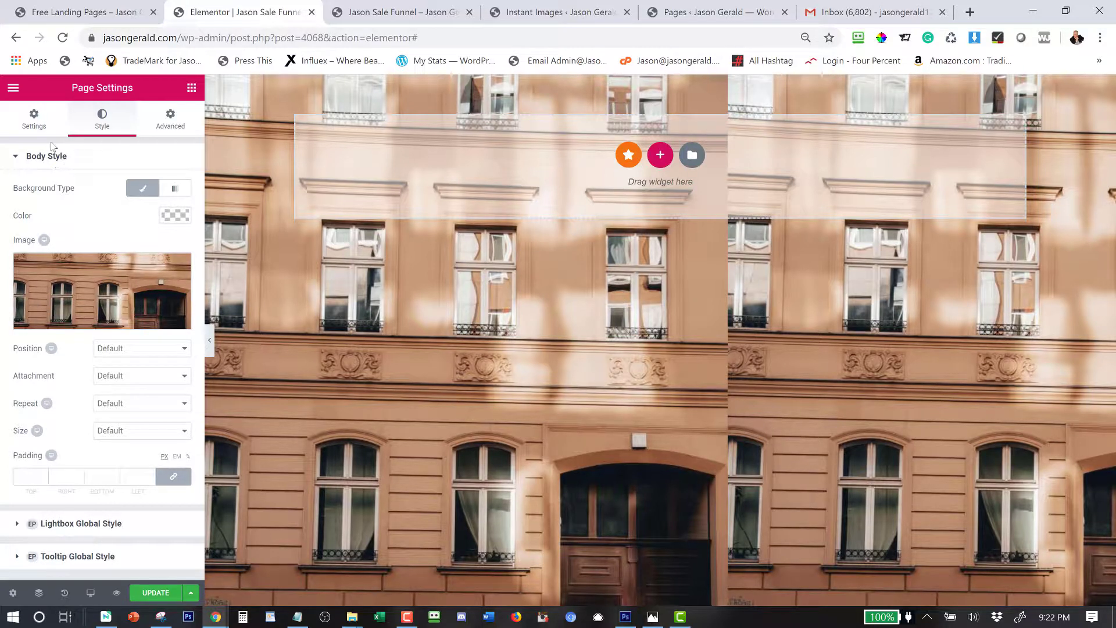
click(118, 351)
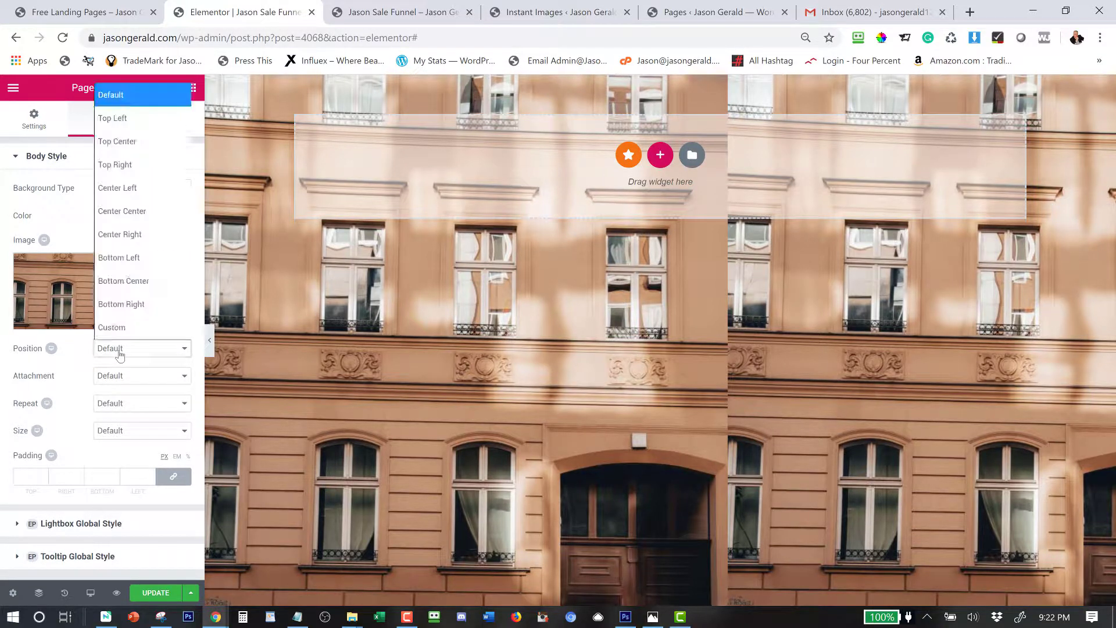
click(128, 194)
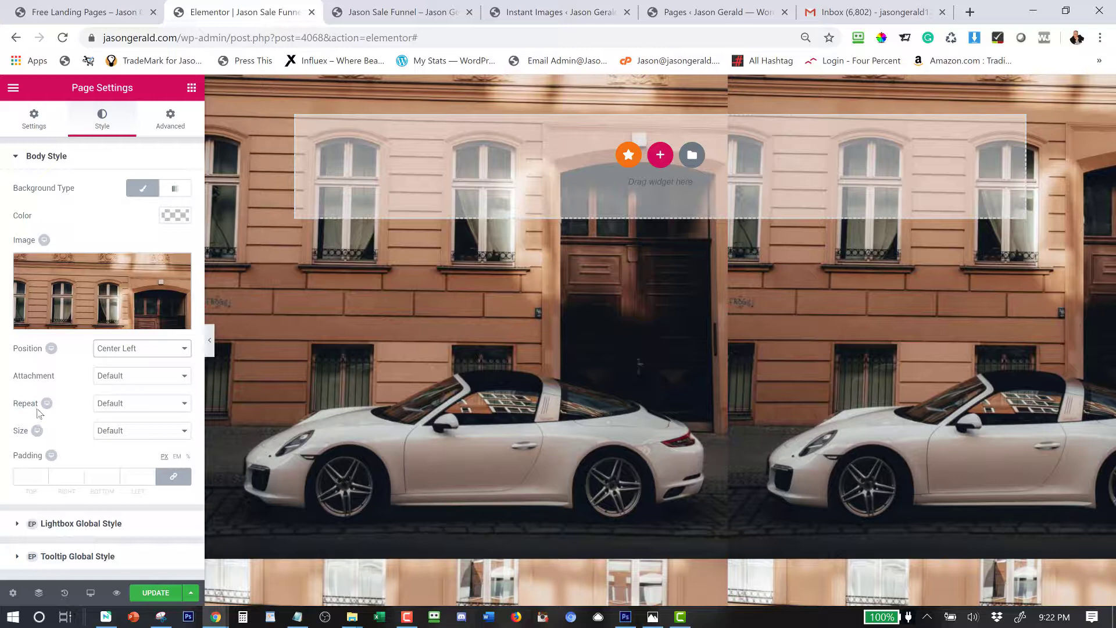
click(114, 378)
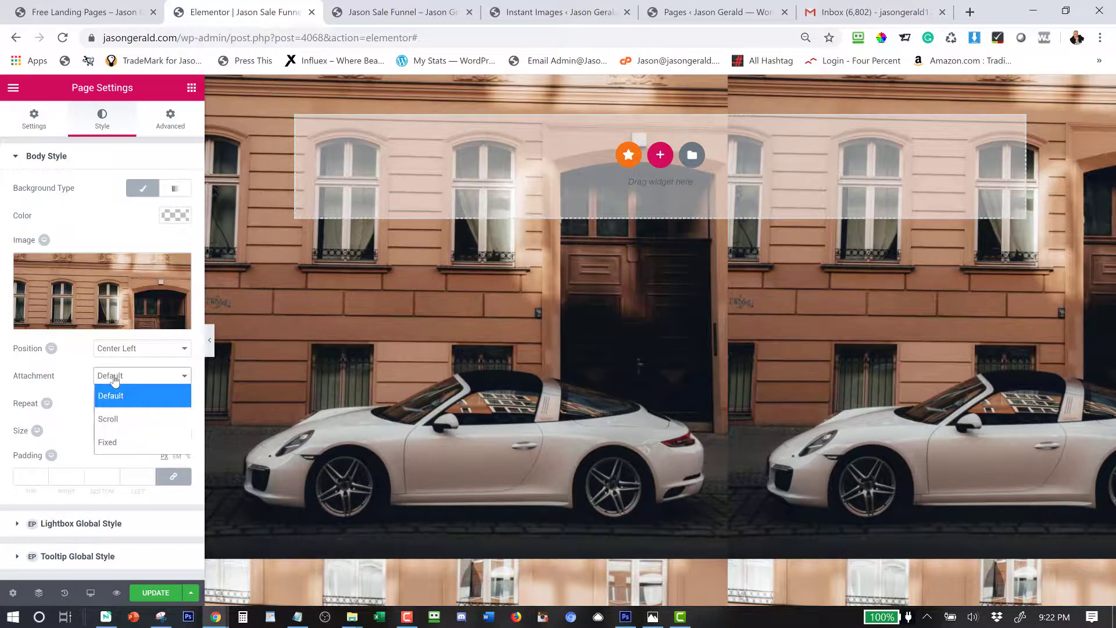
click(115, 379)
Make the background No-repeat and sized to Cover, then update the page and preview it.
click(115, 406)
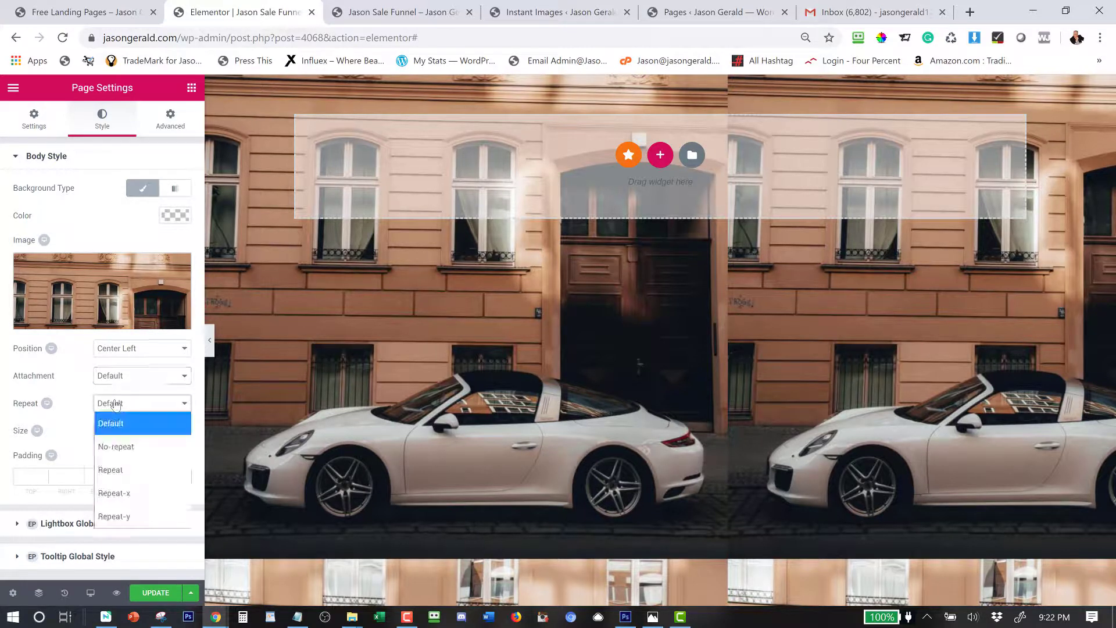
click(116, 447)
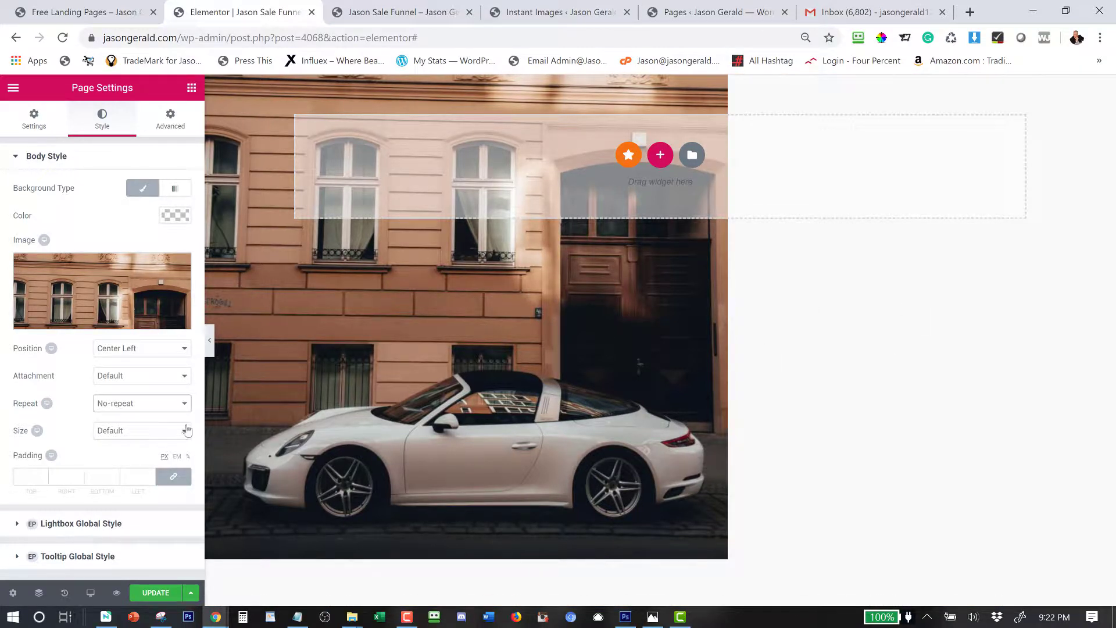
click(134, 430)
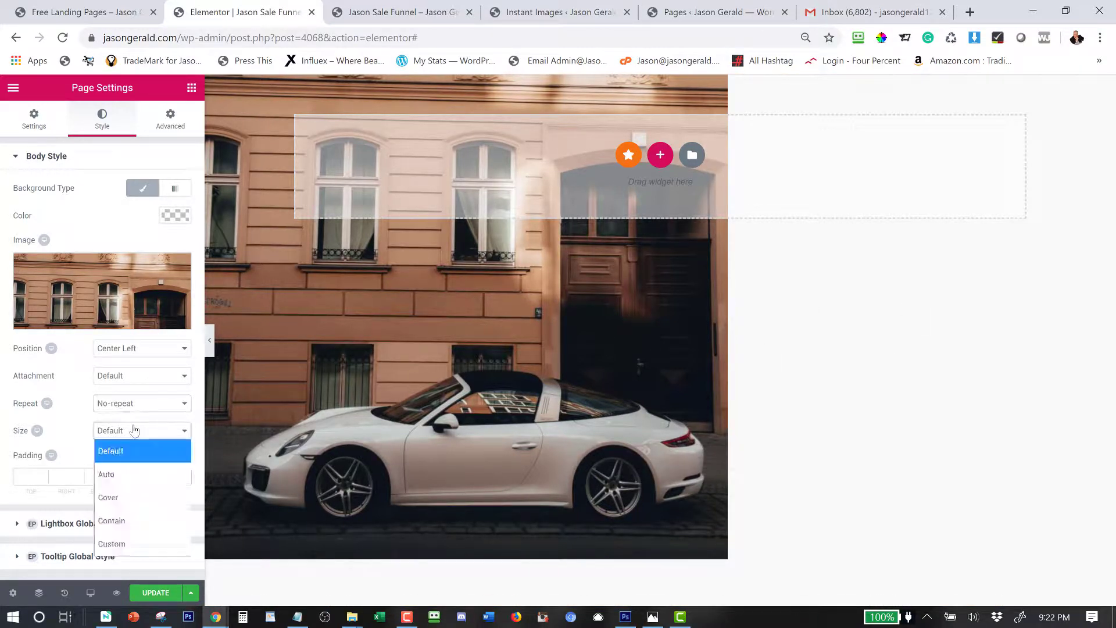
click(125, 497)
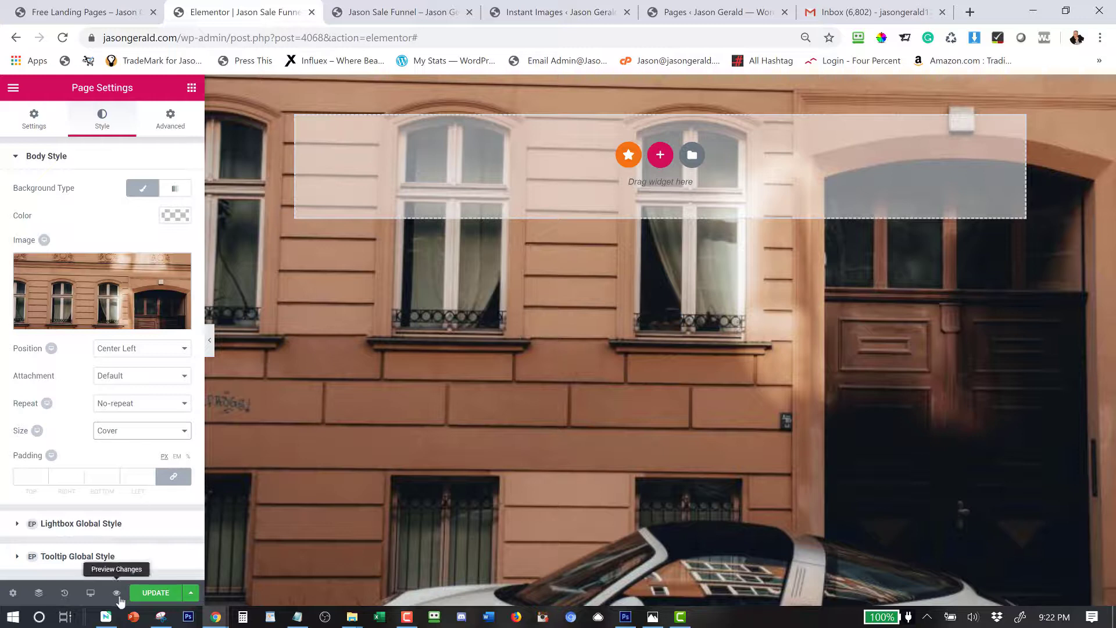
click(157, 598)
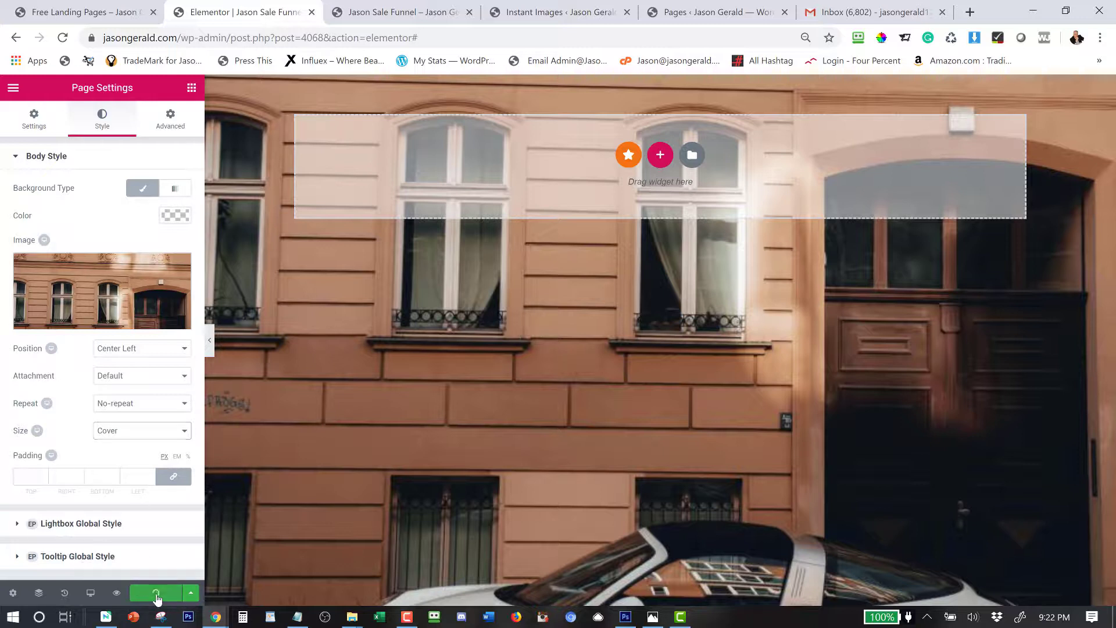
click(117, 597)
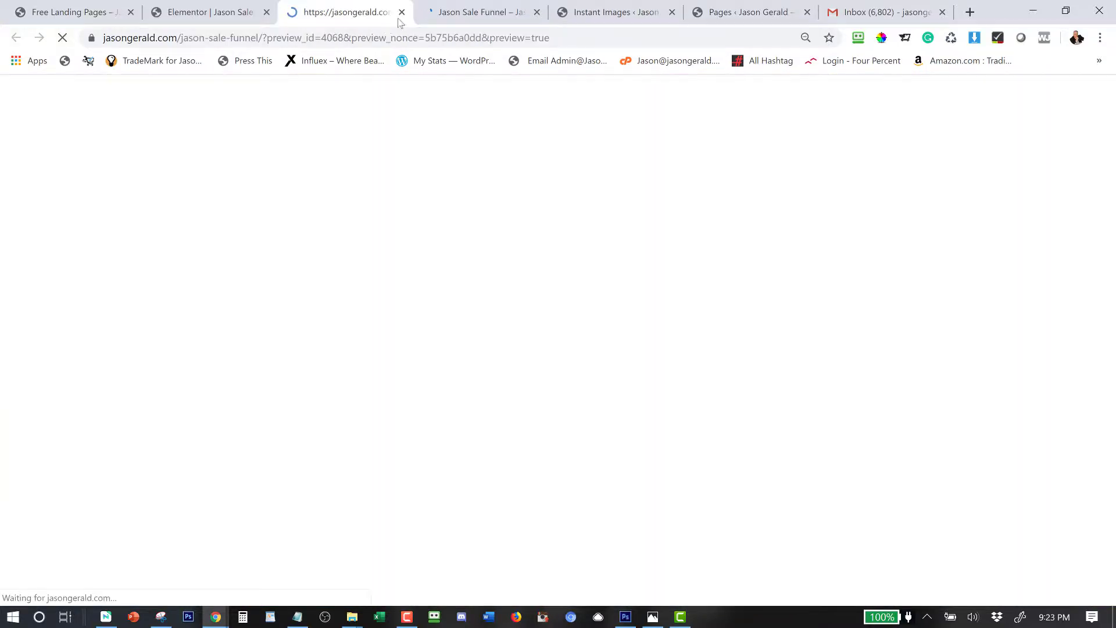
click(402, 11)
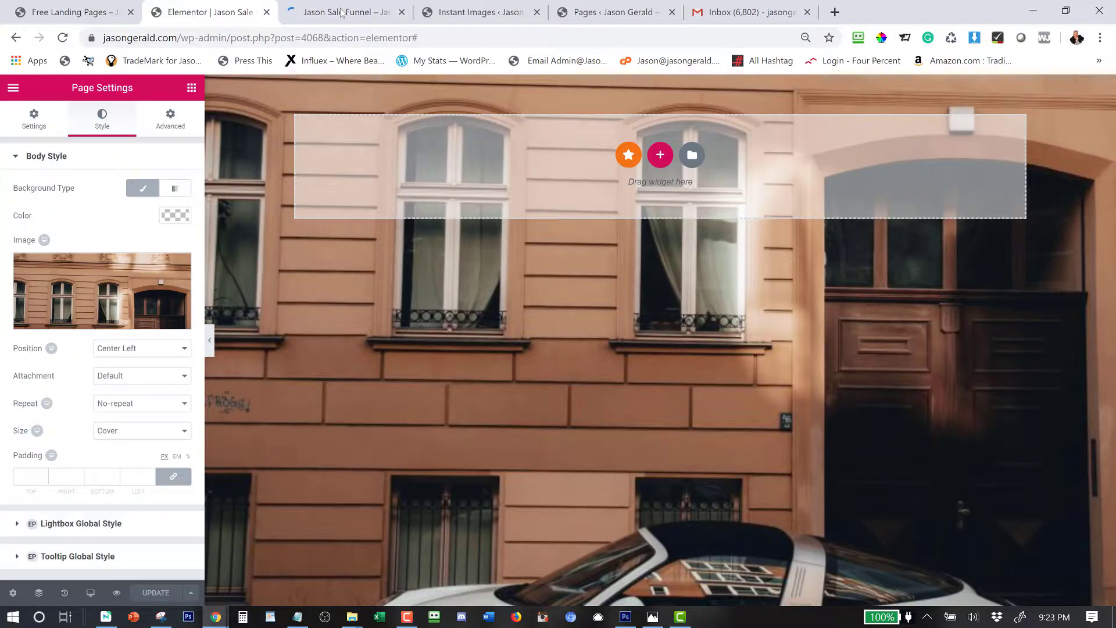
click(387, 20)
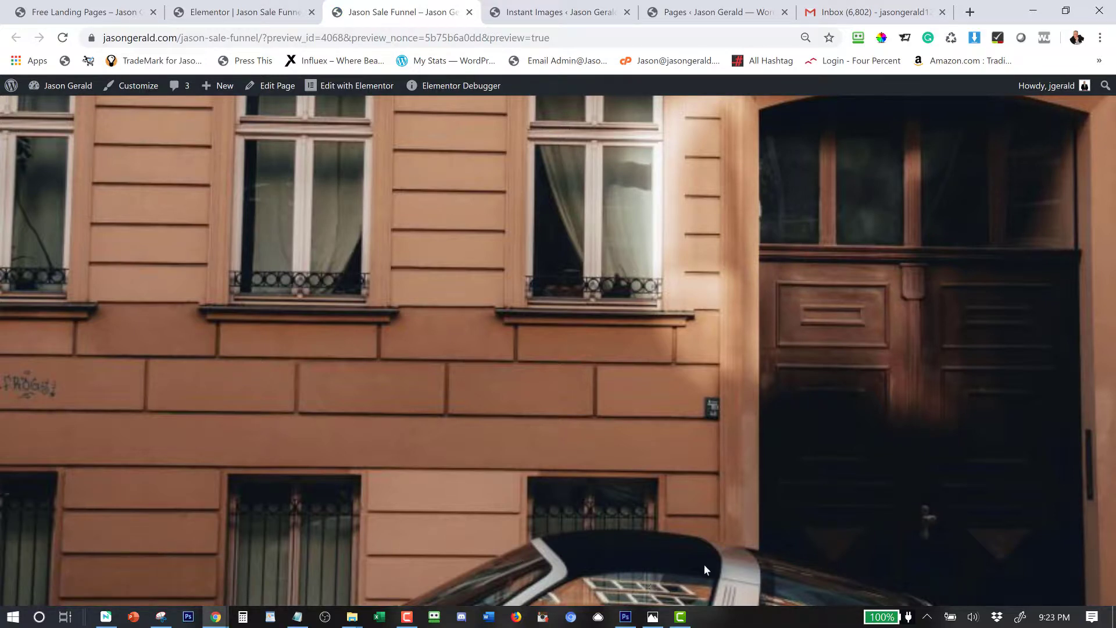
click(256, 17)
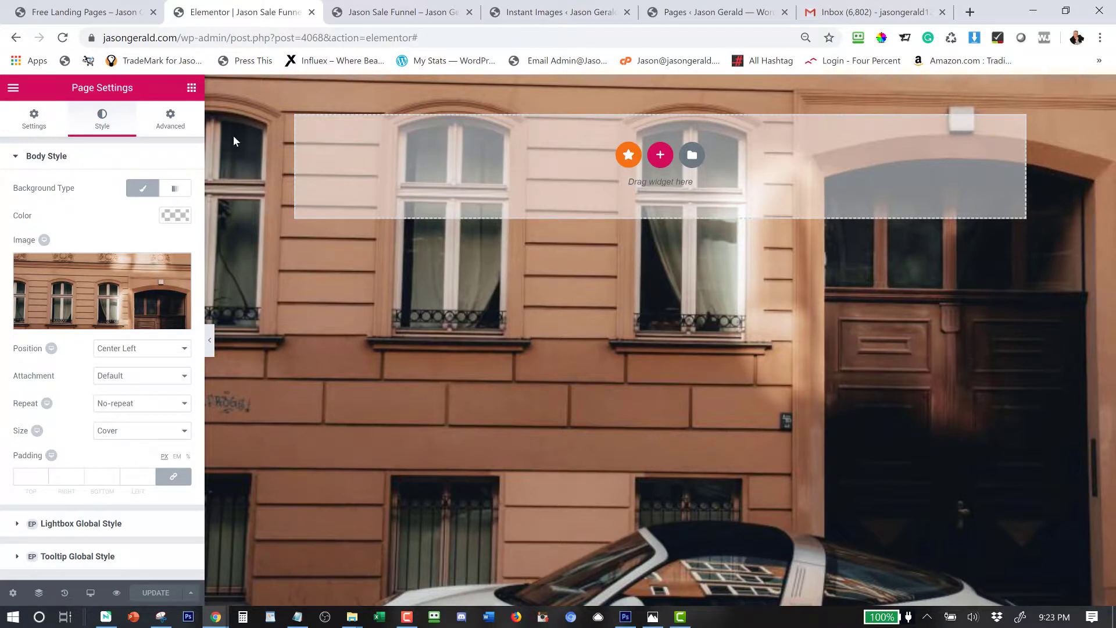
Add a new single-column section, then bring up the Elements widget panel.
click(659, 154)
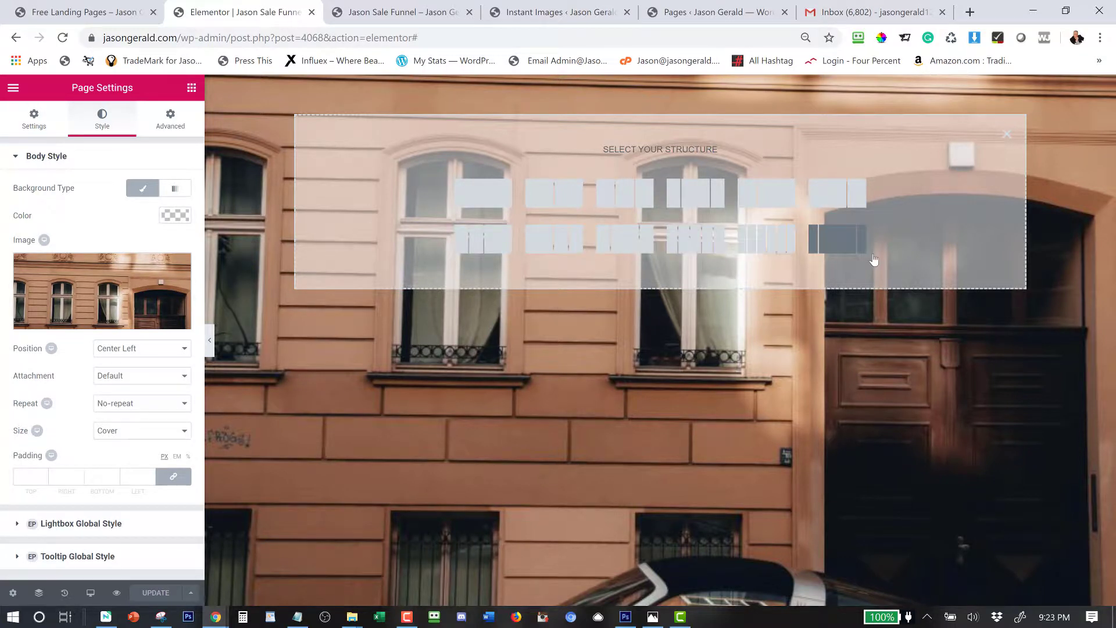
click(469, 201)
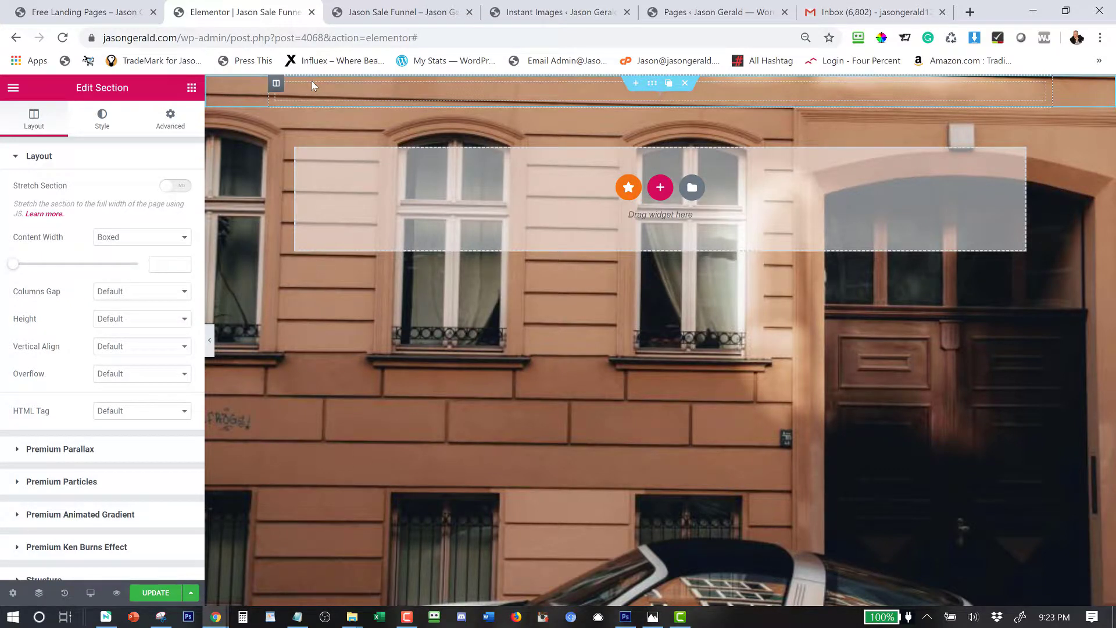
click(192, 88)
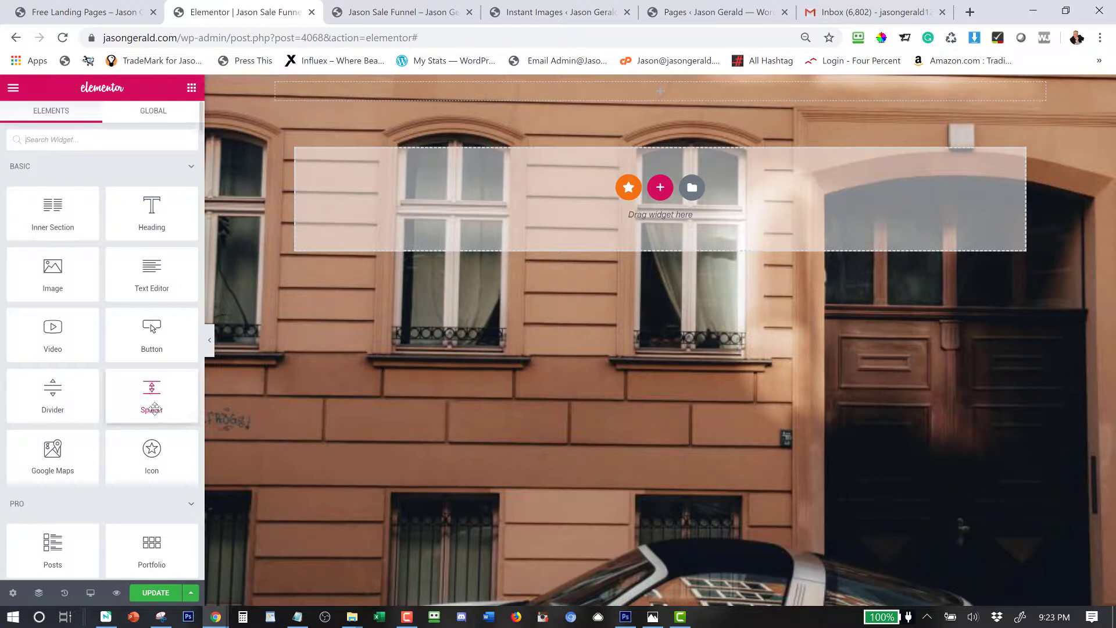
Place a Spacer widget at the top of the page with its space set to 20.
drag(149, 419, 650, 96)
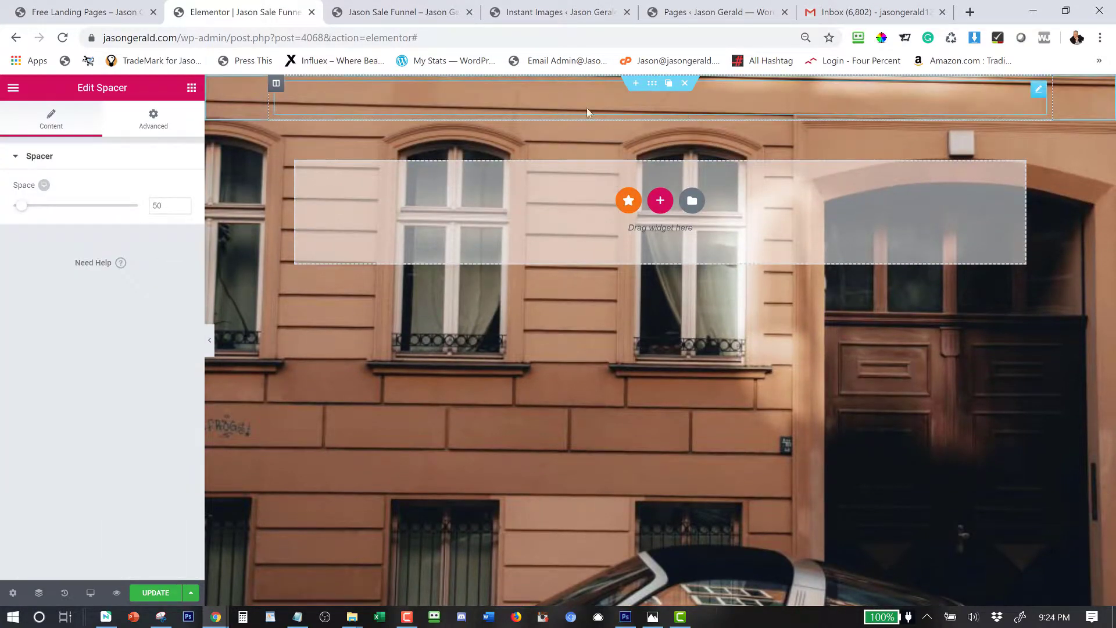
mouse_move(21, 206)
mouse_down()
mouse_move(153, 207)
mouse_move(10, 214)
mouse_up()
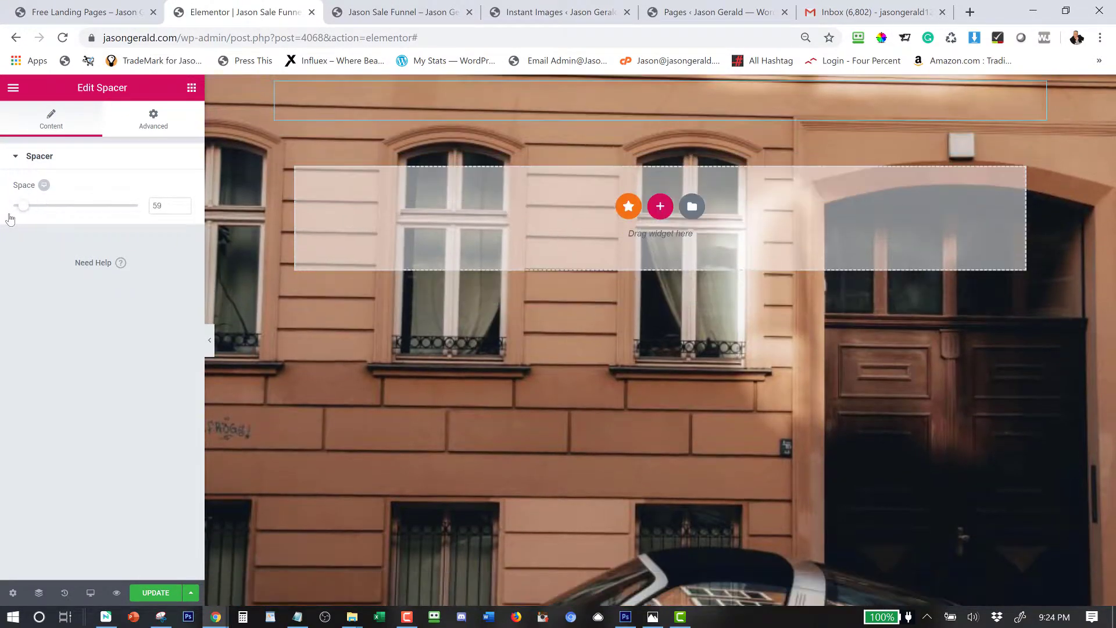
double_click(155, 205)
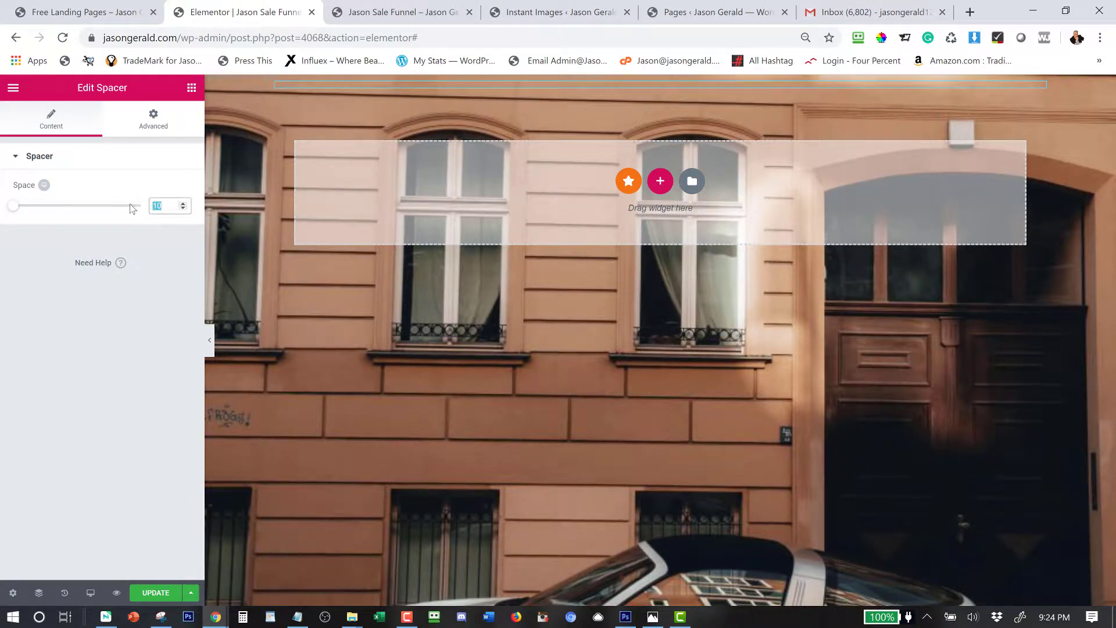
text(20)
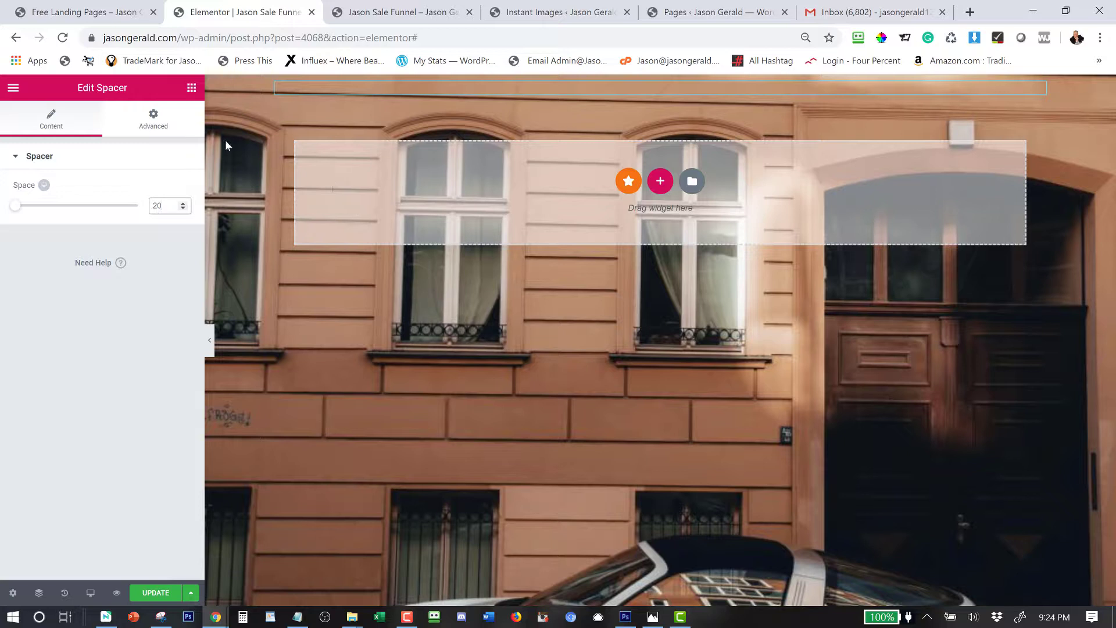
click(191, 88)
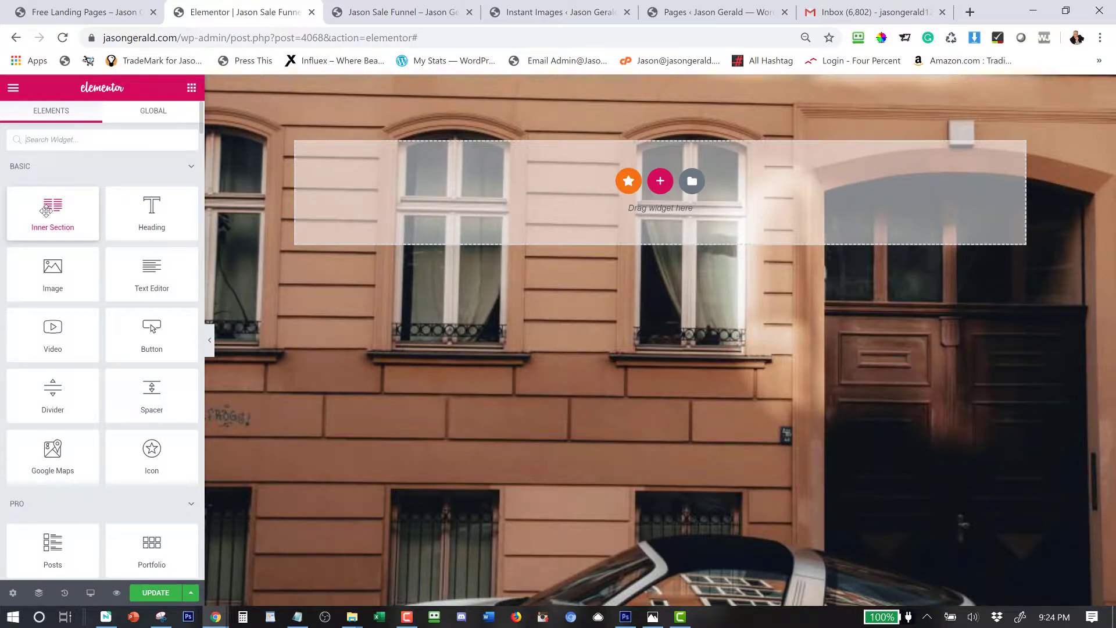
Add an Inner Section at the top, delete its left column, and set content width to 696.
drag(44, 211, 313, 128)
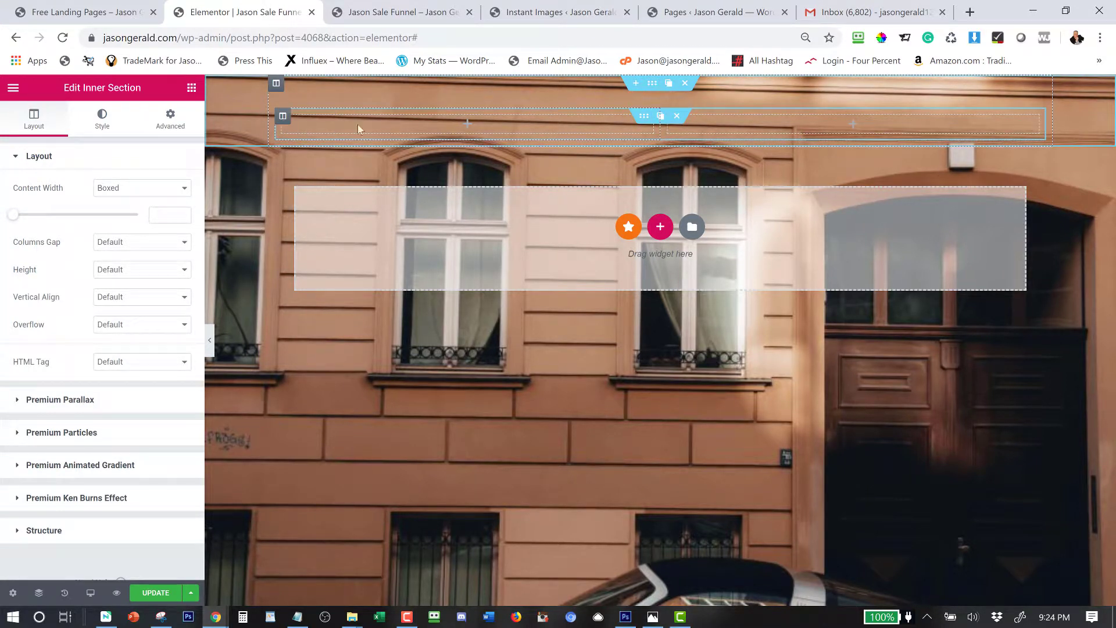
mouse_move(292, 116)
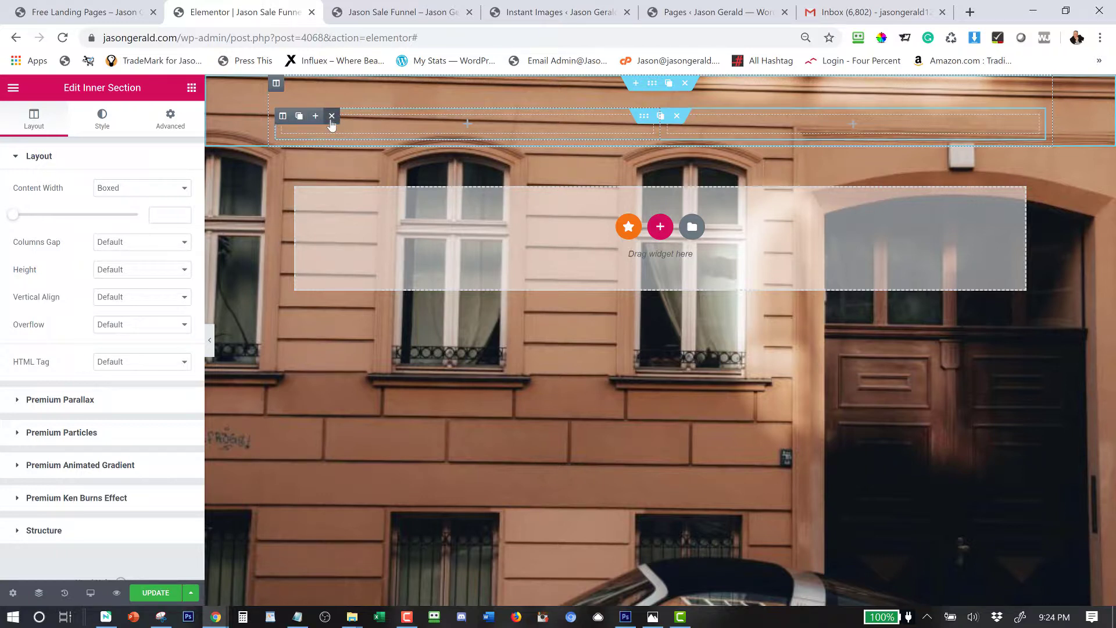
click(331, 119)
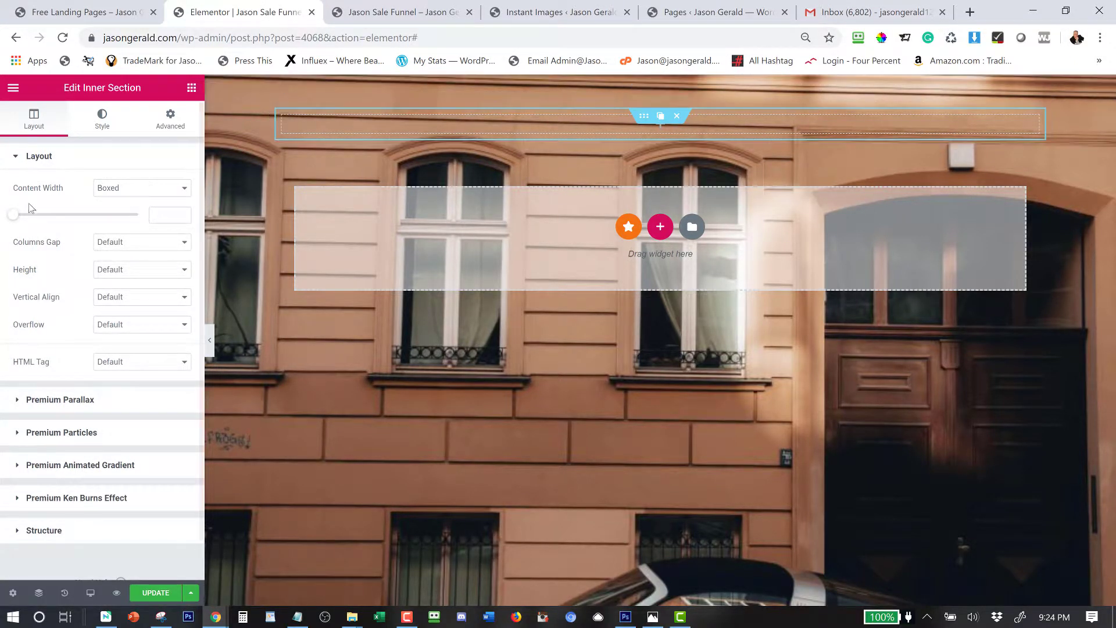
drag(16, 218, 38, 216)
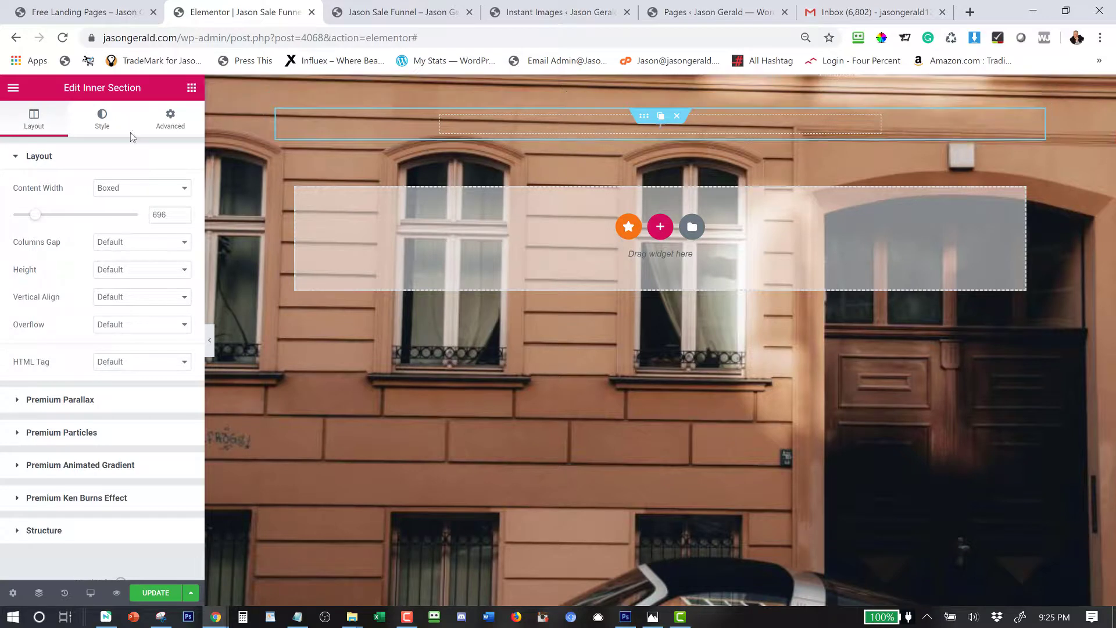
click(97, 129)
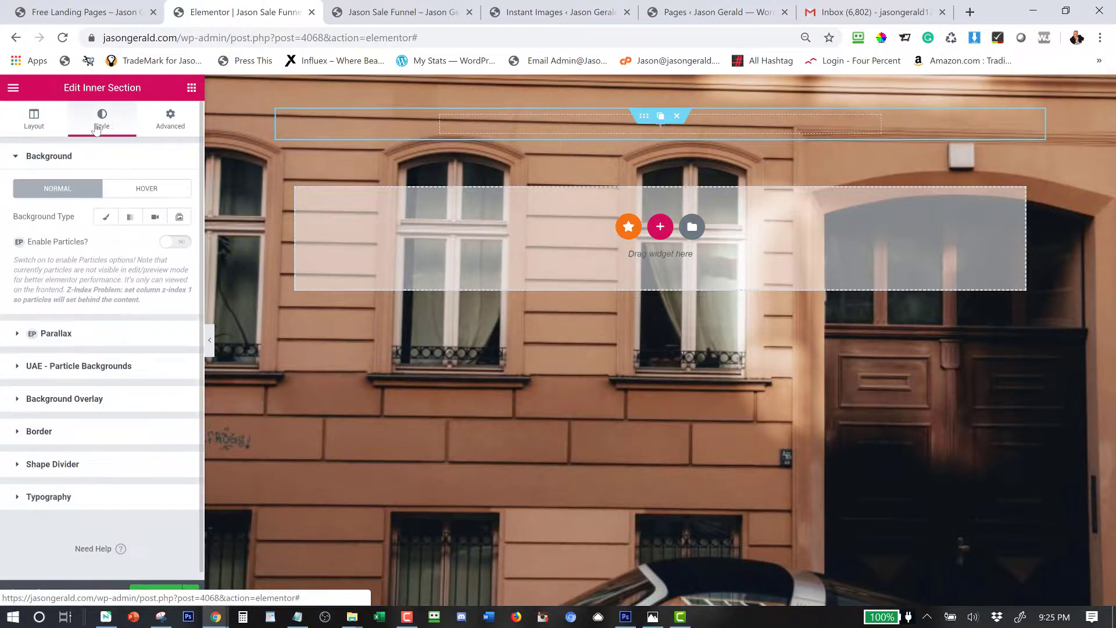
click(104, 221)
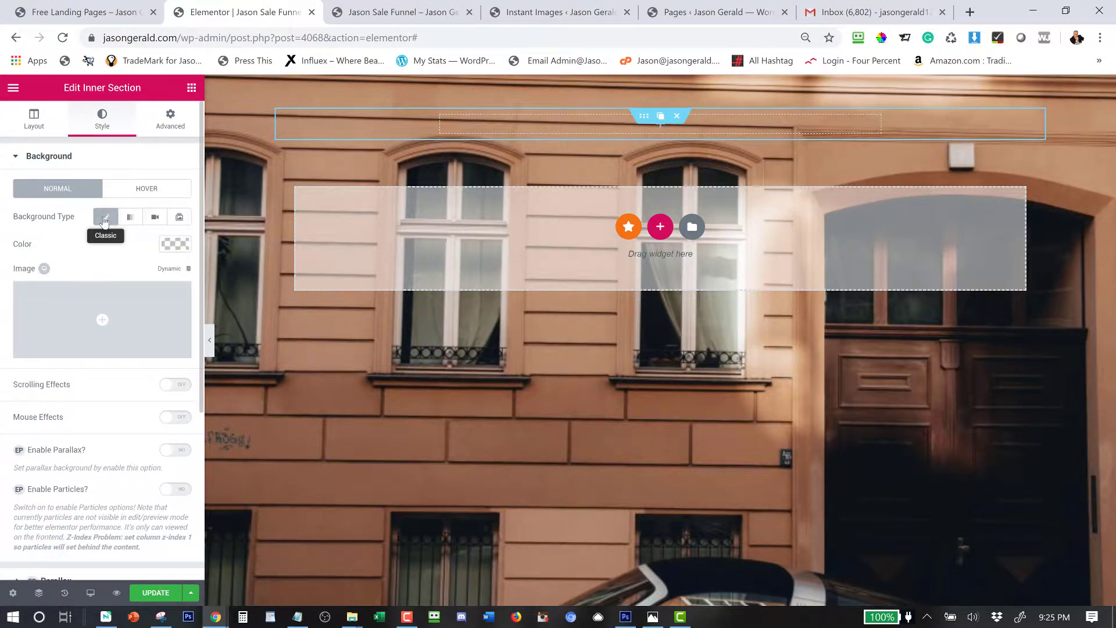
click(174, 244)
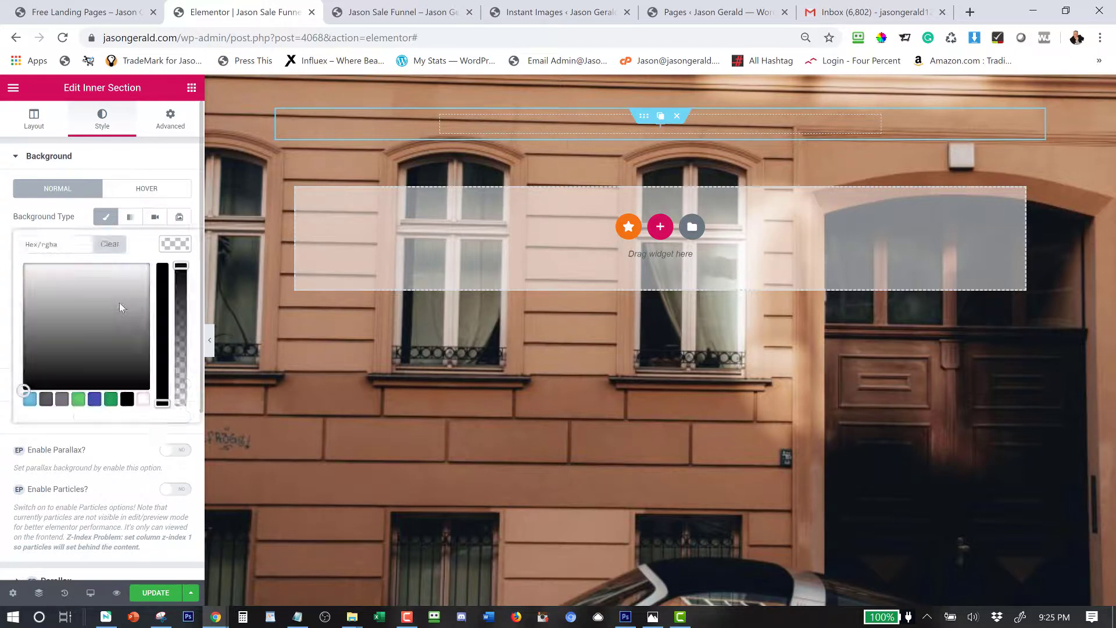
click(111, 311)
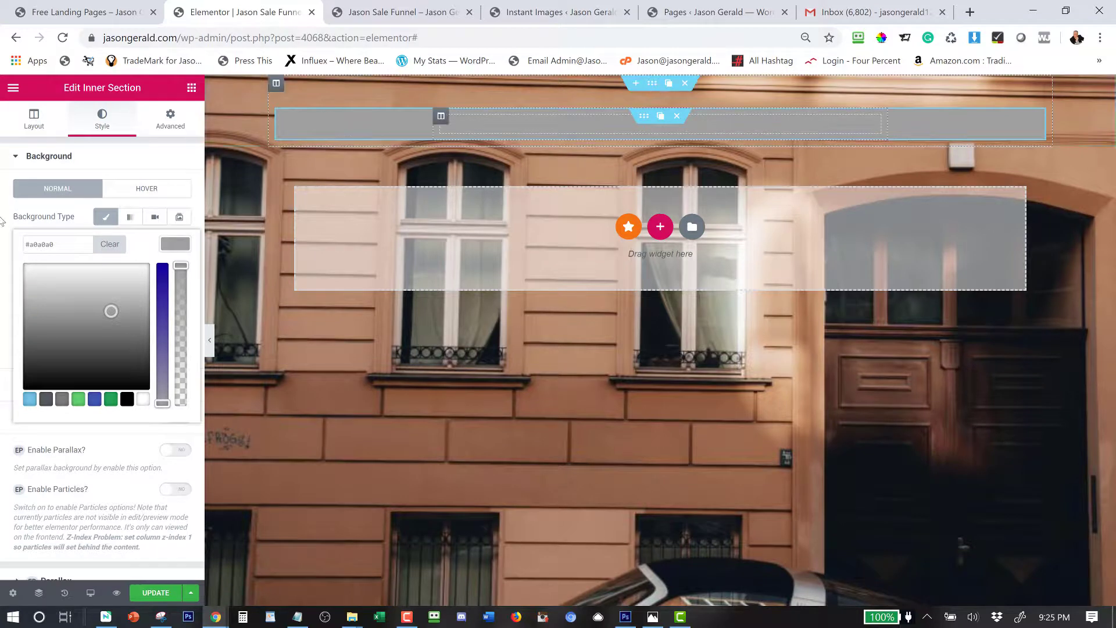
click(109, 242)
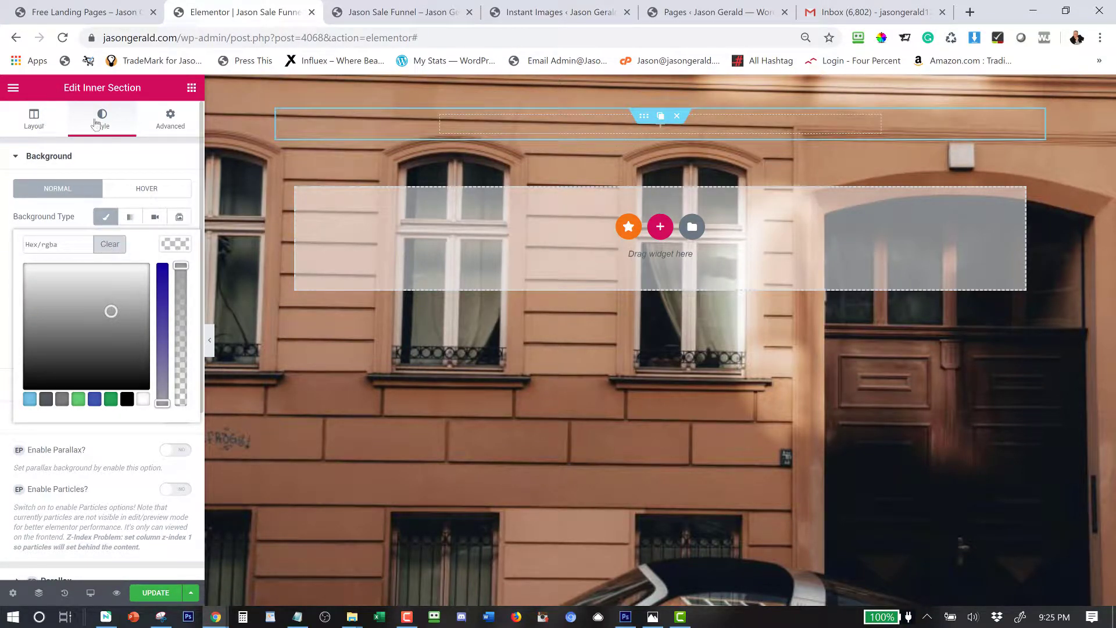
mouse_move(443, 122)
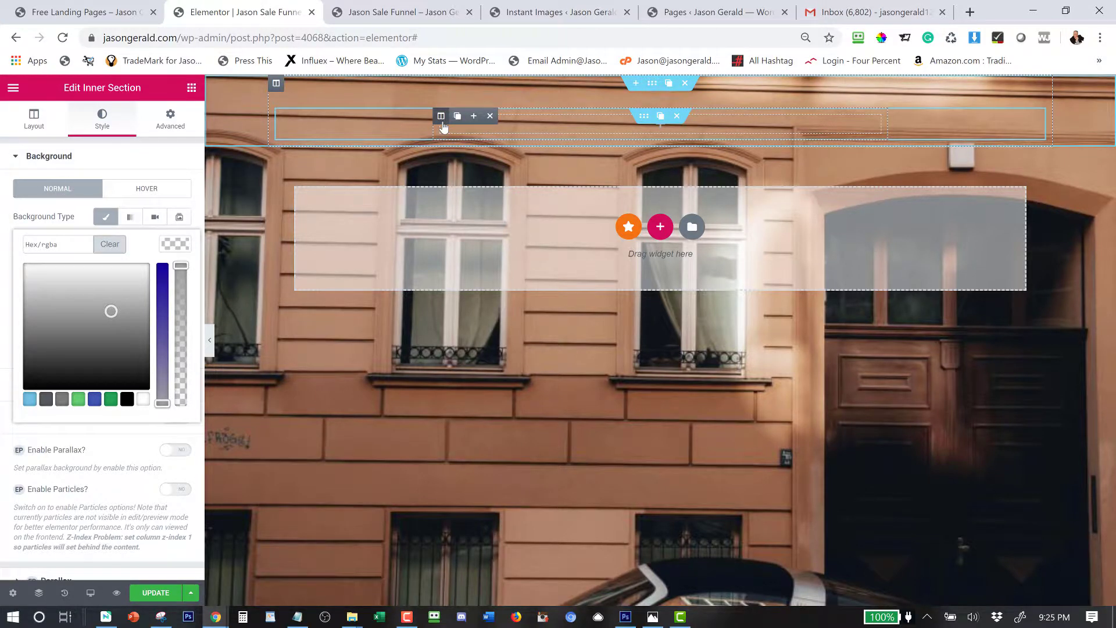
Give the column a Classic light grey background (rgba 188,188,188) with lowered alpha.
click(441, 120)
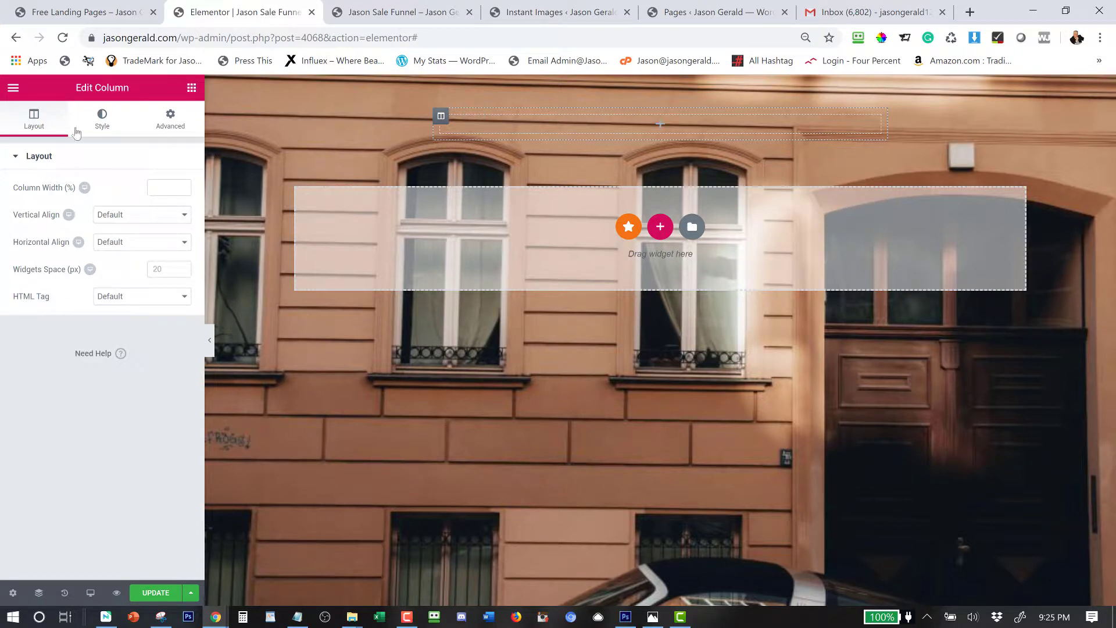
click(103, 119)
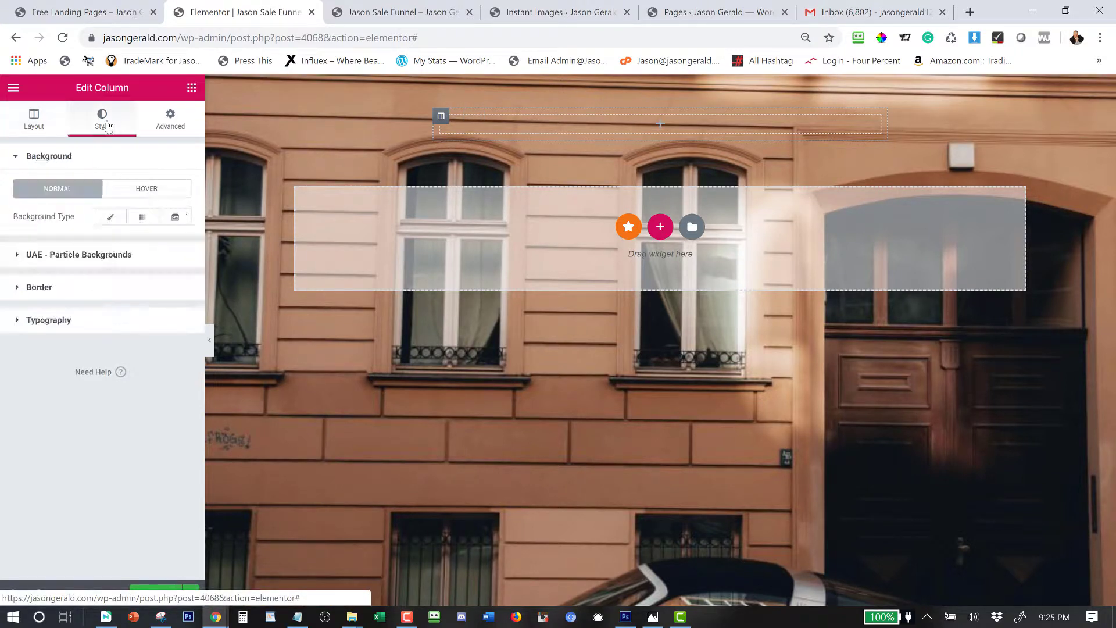
click(110, 217)
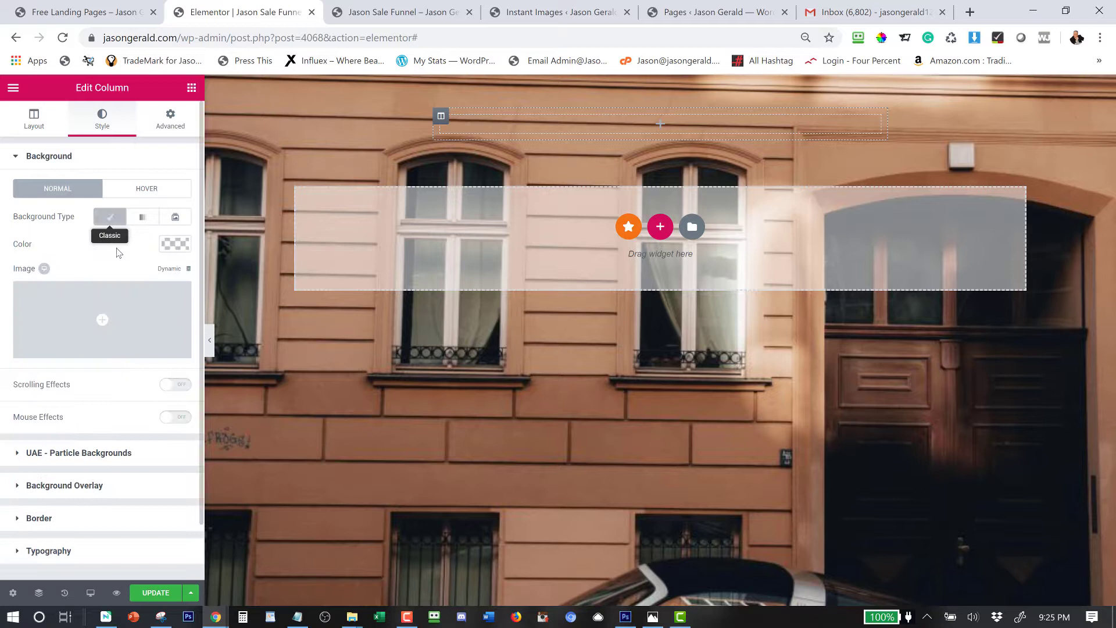
click(174, 243)
click(37, 295)
drag(37, 295, 23, 296)
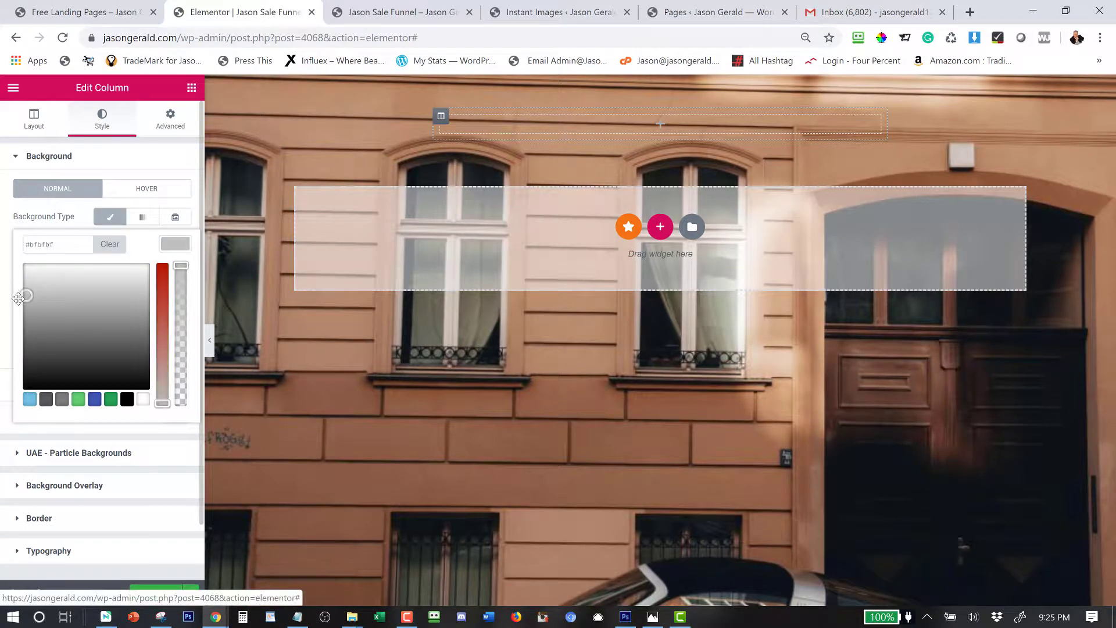
click(180, 274)
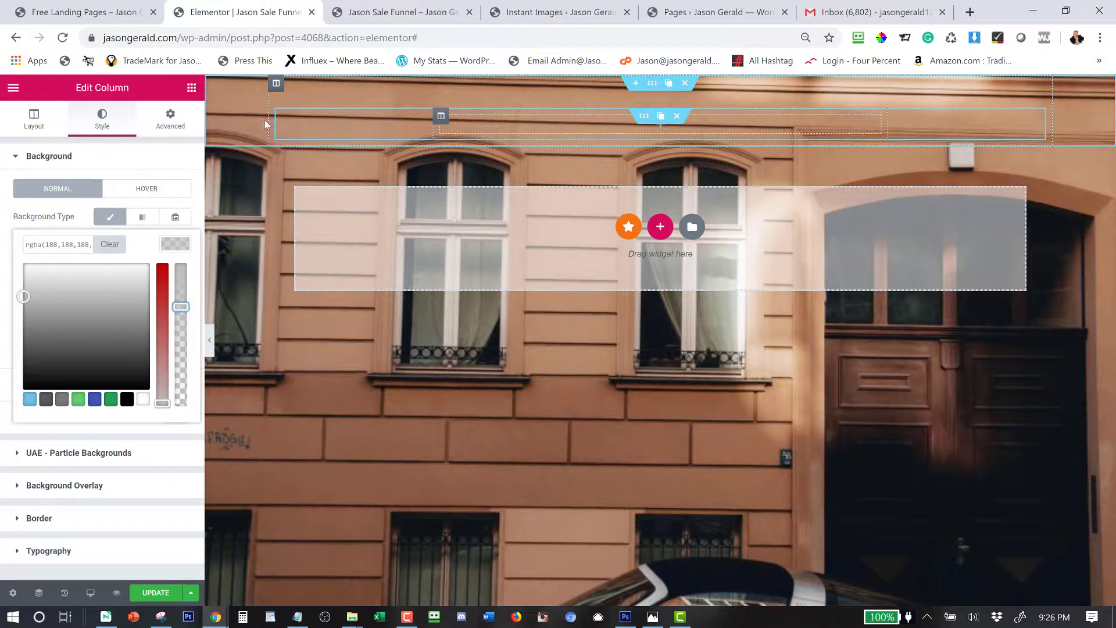
click(192, 88)
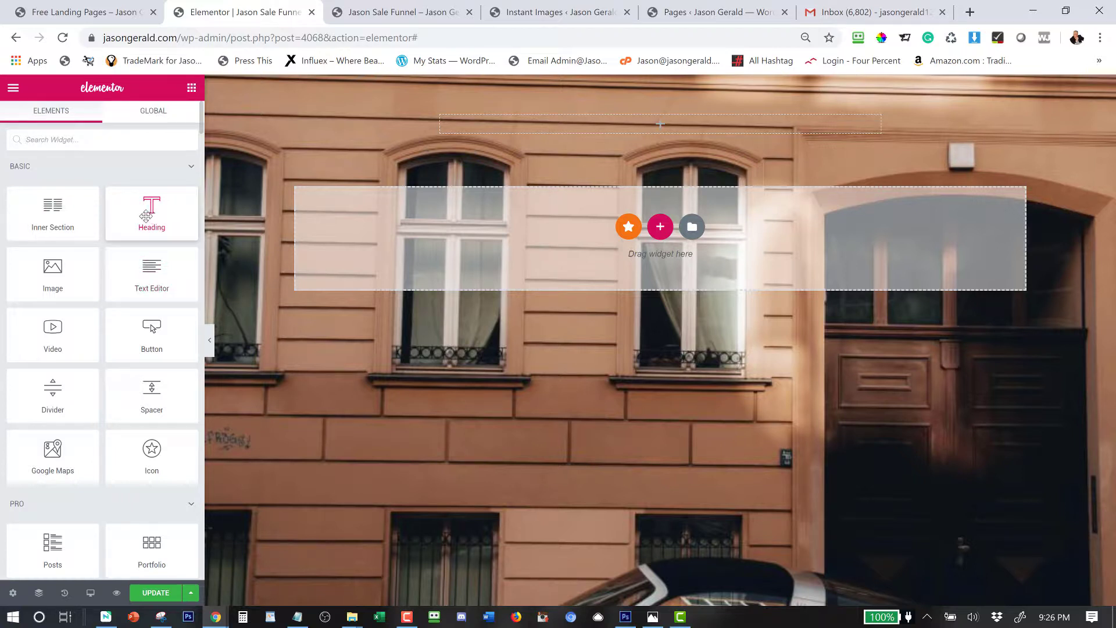
Drop a Heading into the column, reapply translucent grey rgba(191,191,191), and centre-align the heading.
drag(145, 217, 519, 131)
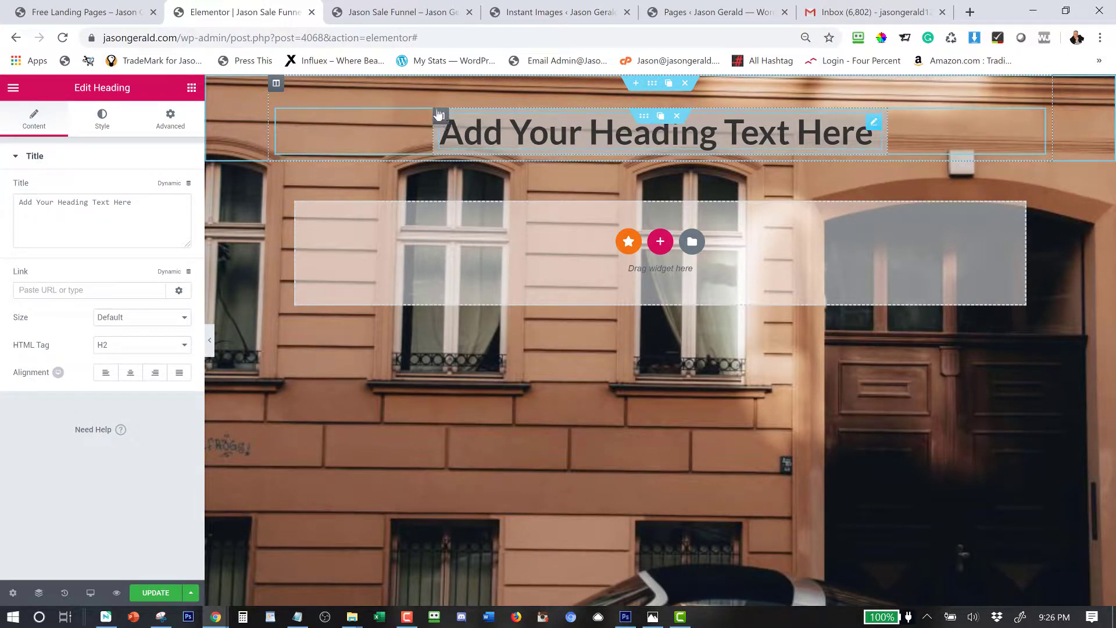
click(108, 122)
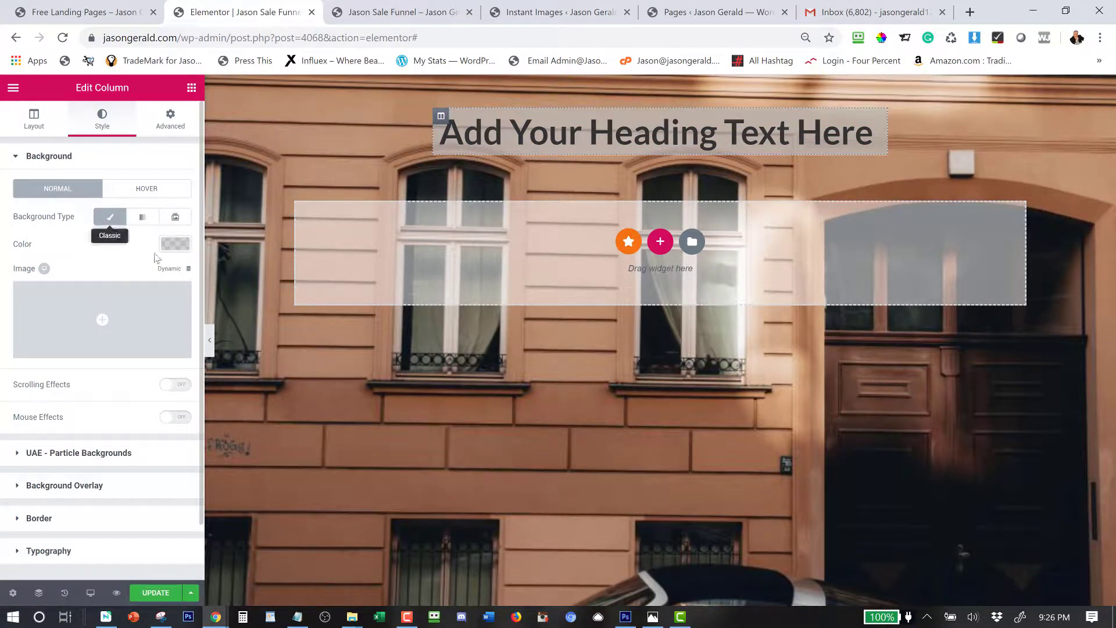
click(175, 245)
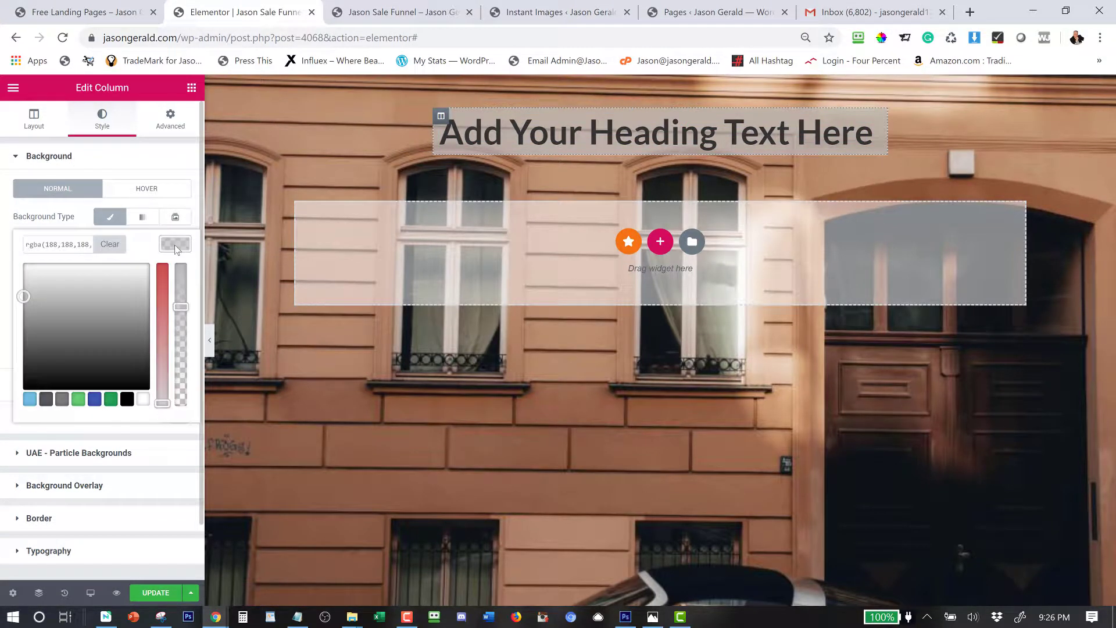
click(110, 244)
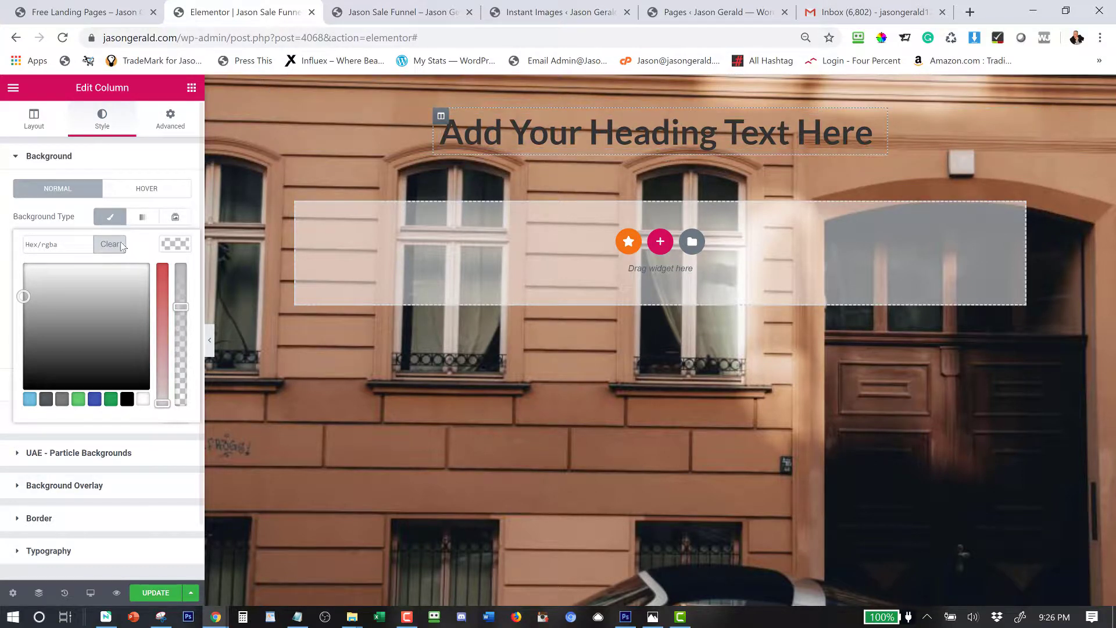
click(29, 296)
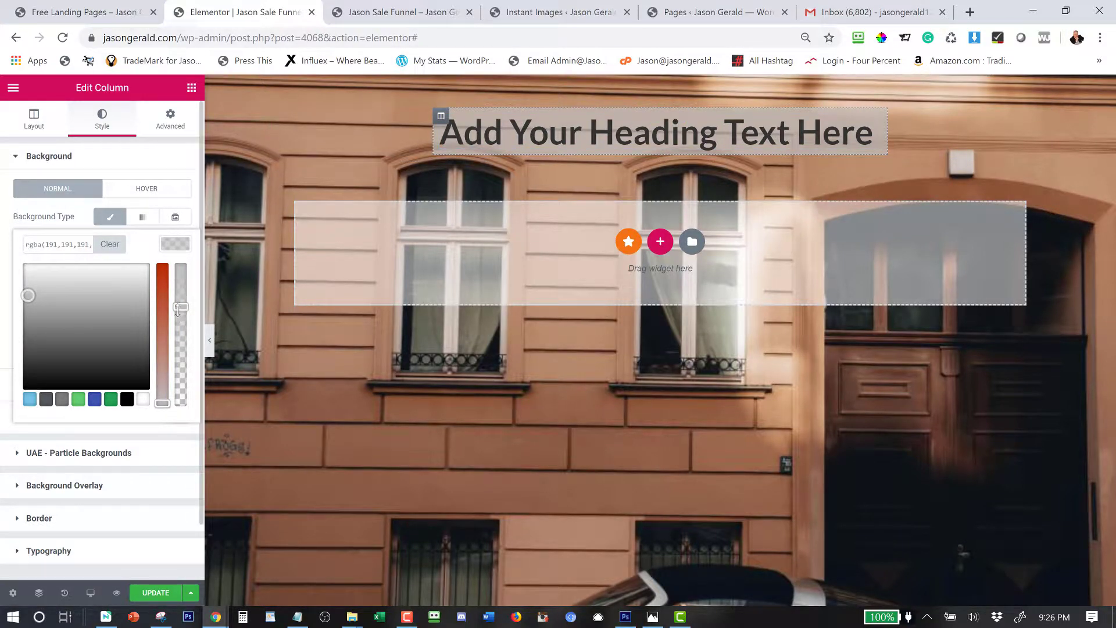
mouse_move(176, 330)
mouse_down()
mouse_move(172, 349)
mouse_move(172, 337)
mouse_up()
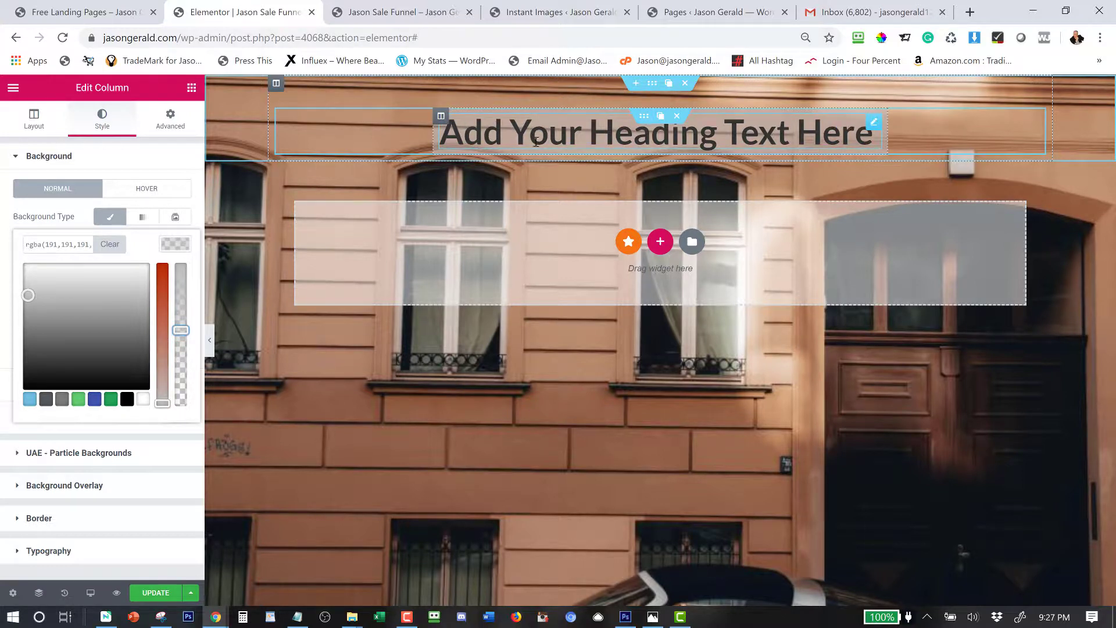
click(842, 122)
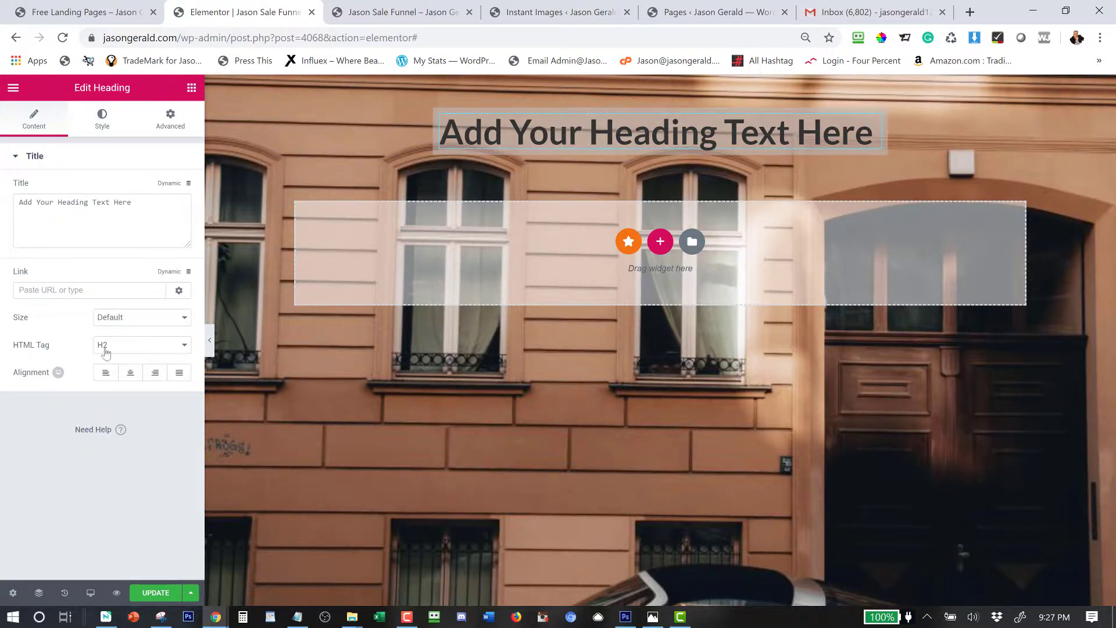
click(131, 377)
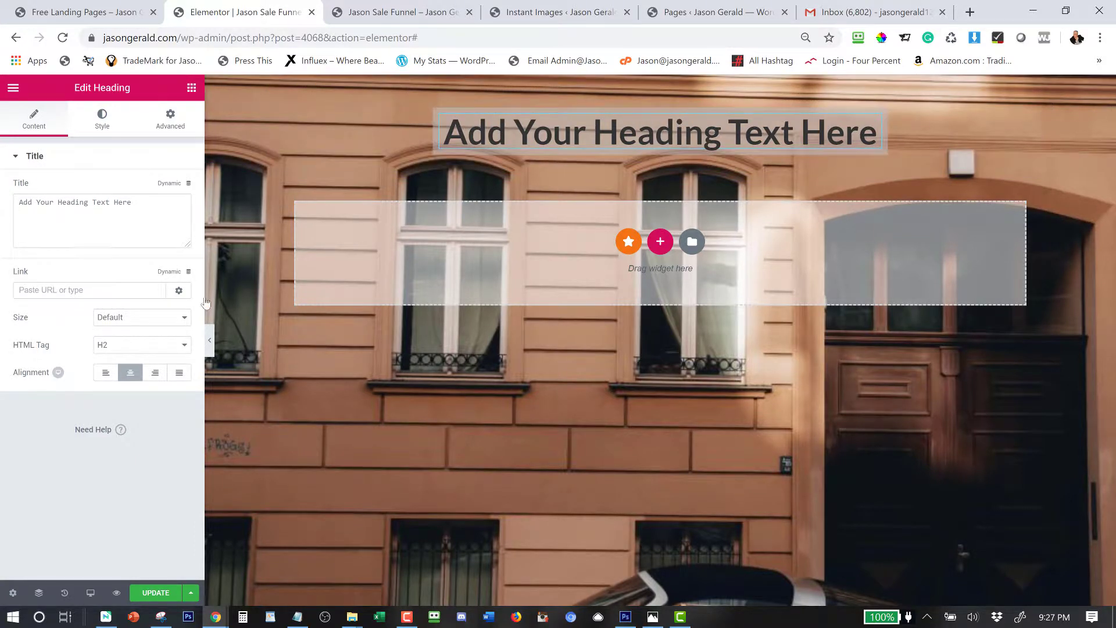
Paste 'Learn How To Make Up To $997 Commissions' from the Notepad notes into the heading title.
click(297, 617)
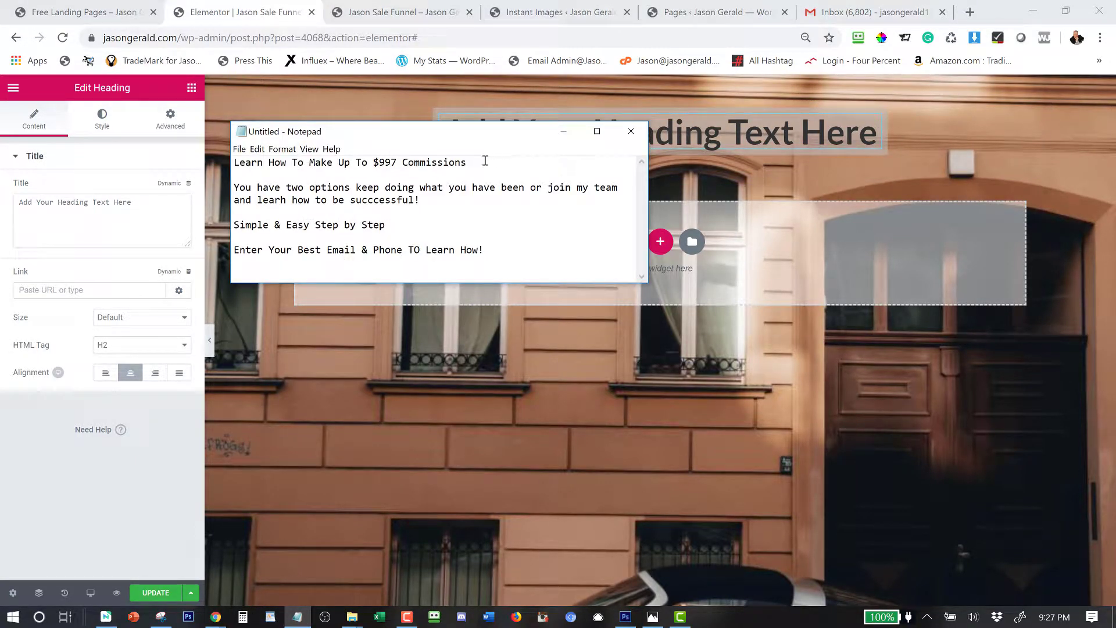
drag(484, 161, 200, 160)
key(ctrl+c)
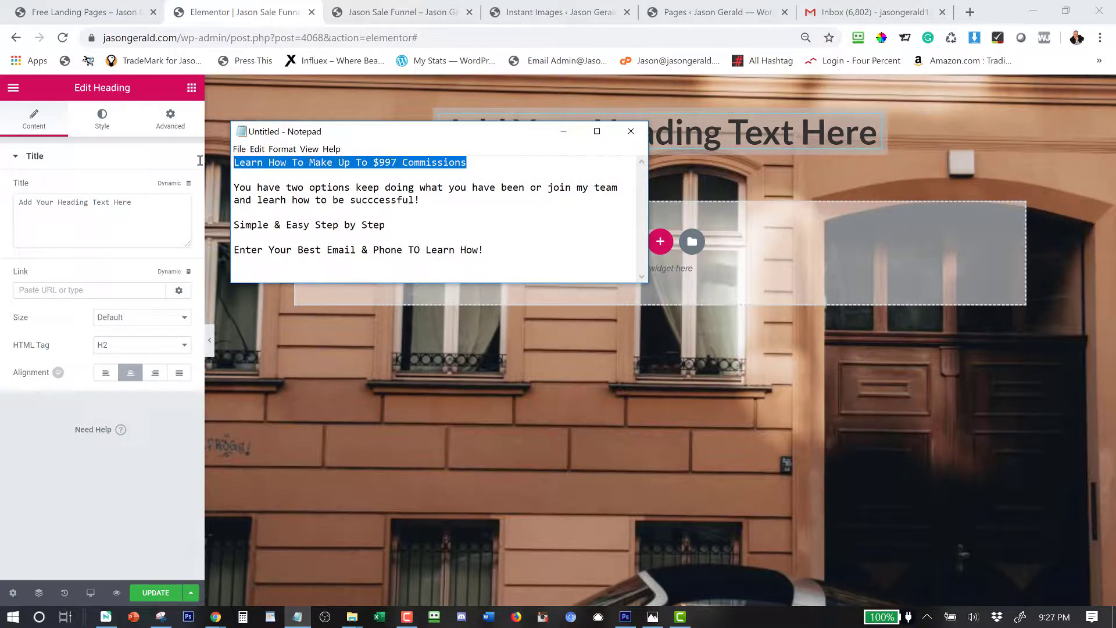
click(143, 208)
key(ctrl+a)
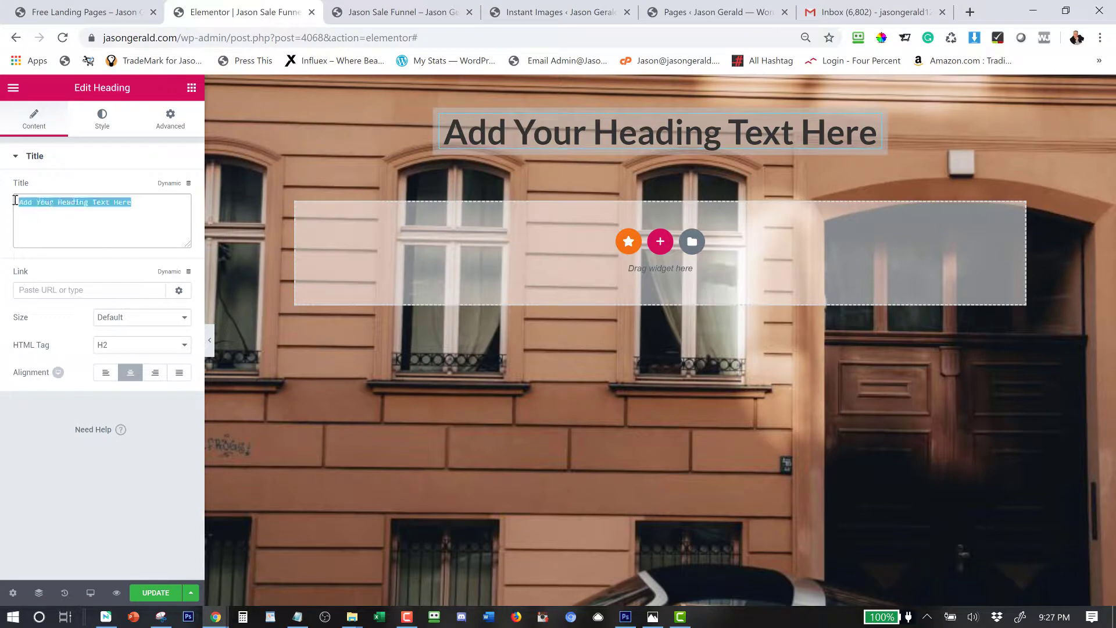
key(ctrl+v)
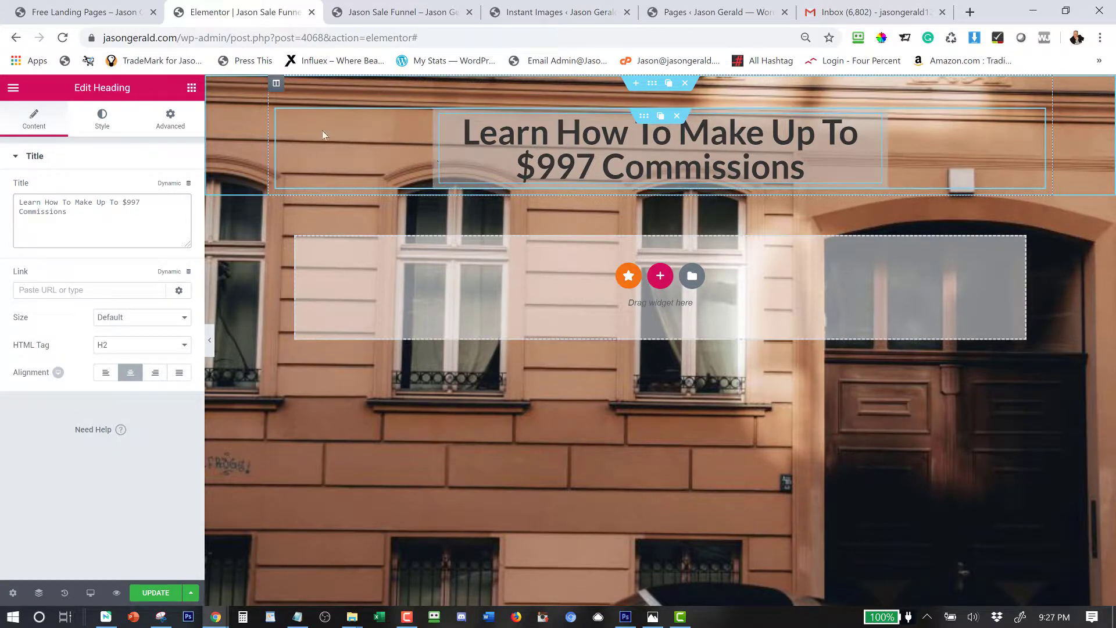
Widen the inner section's boxed content width from 696 to 834.
click(642, 118)
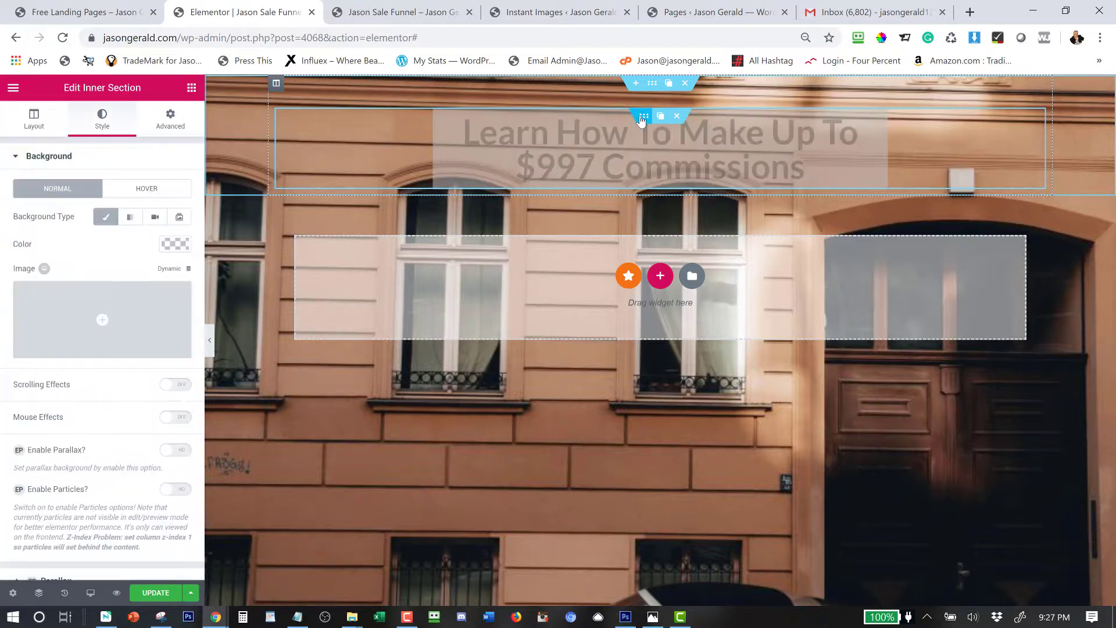
click(39, 119)
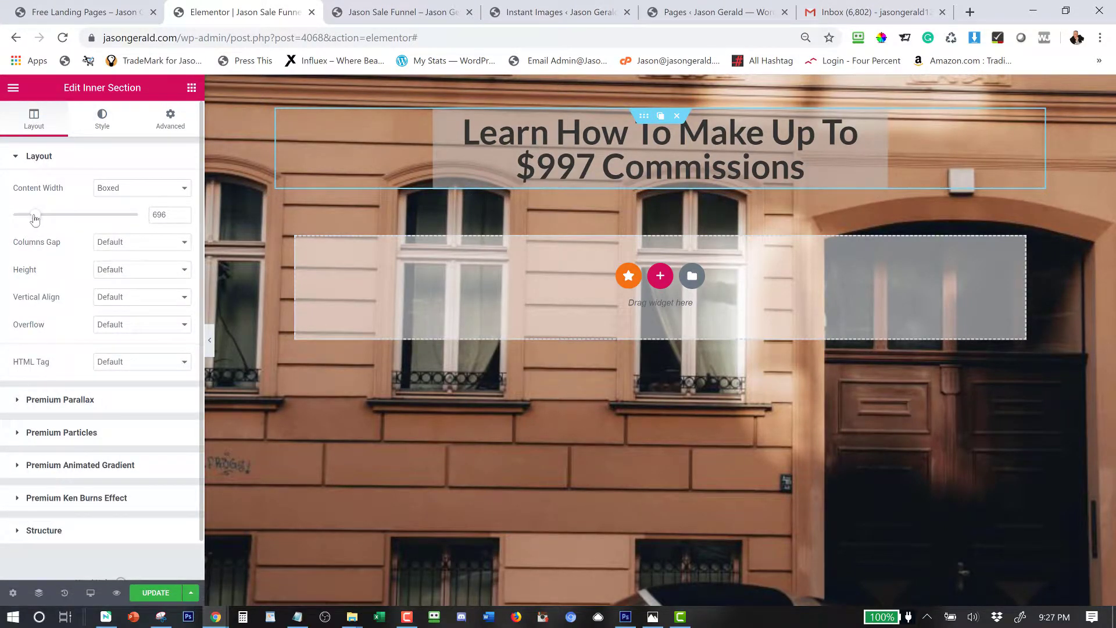
drag(34, 218, 49, 217)
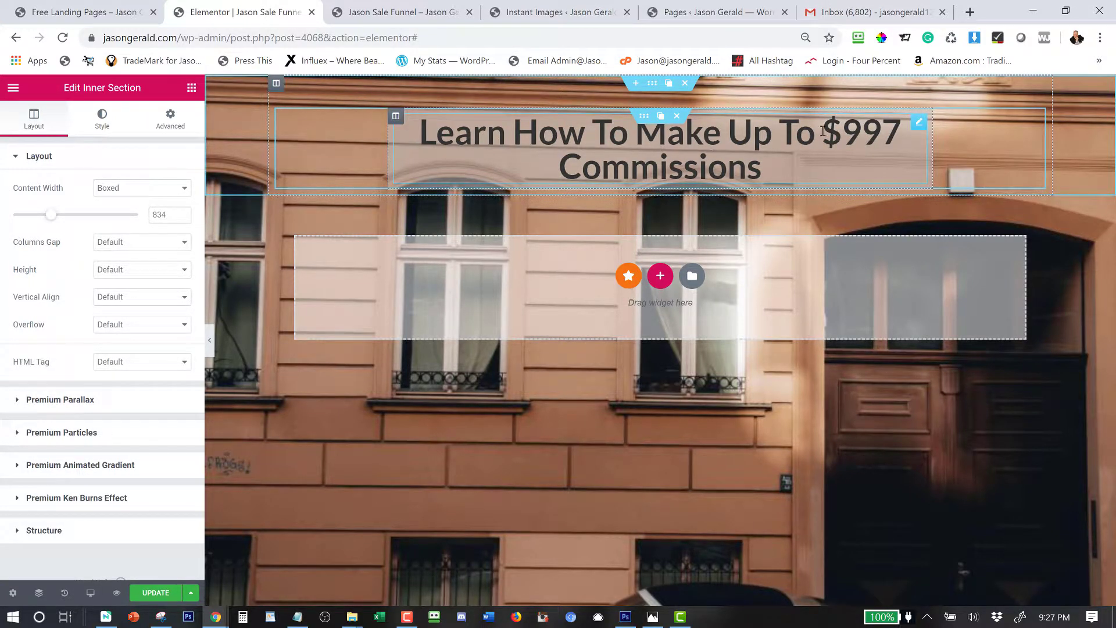
click(918, 122)
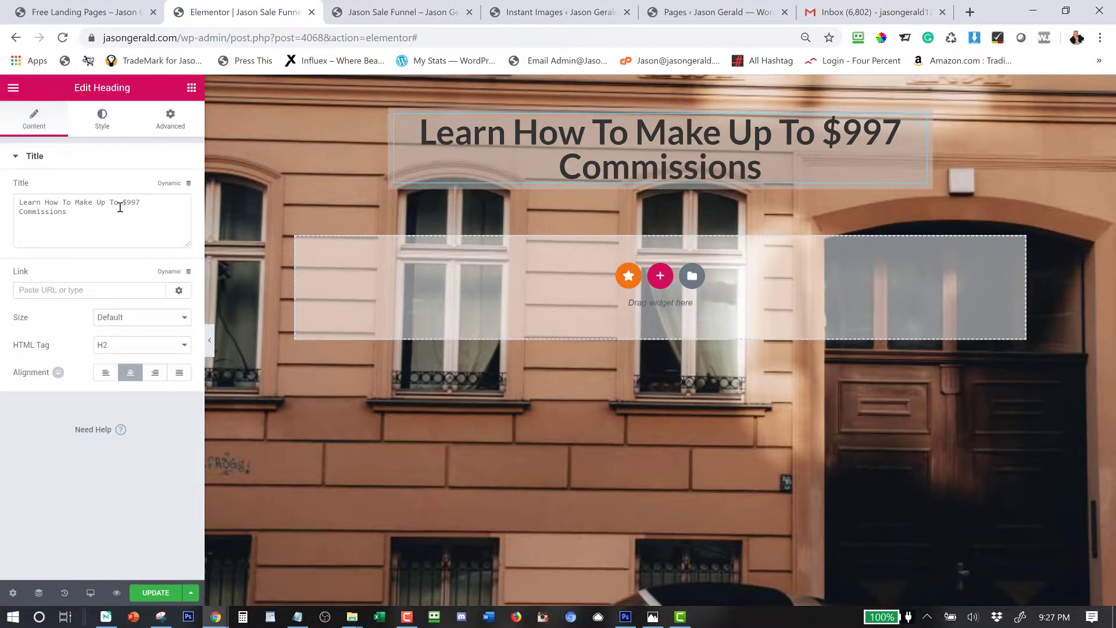
Set the headline's text colour to white.
click(99, 123)
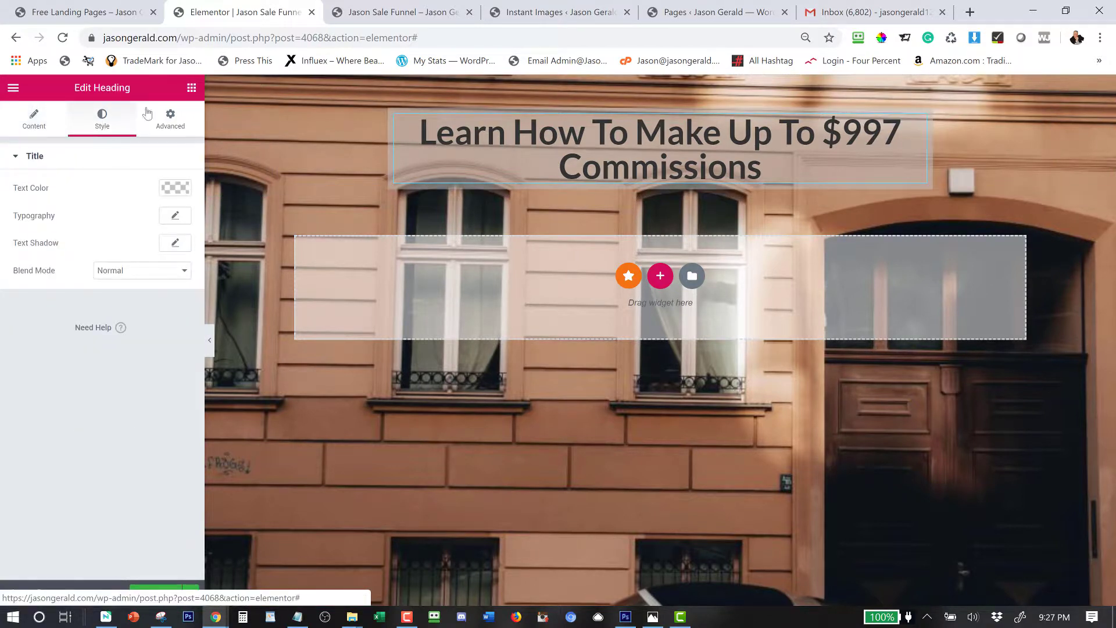
click(182, 187)
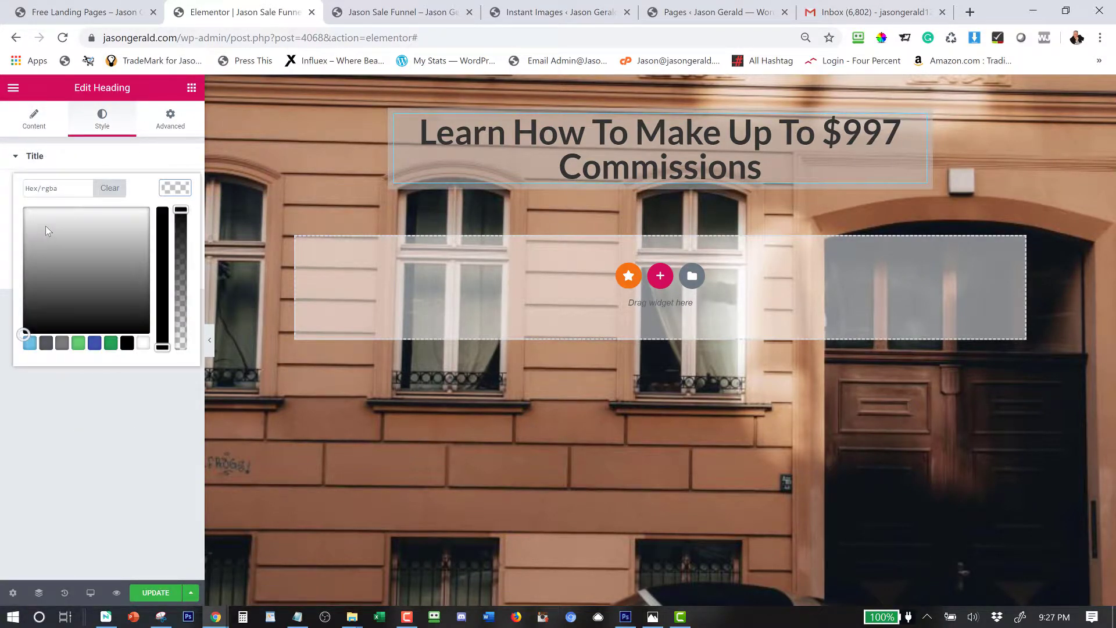
click(140, 342)
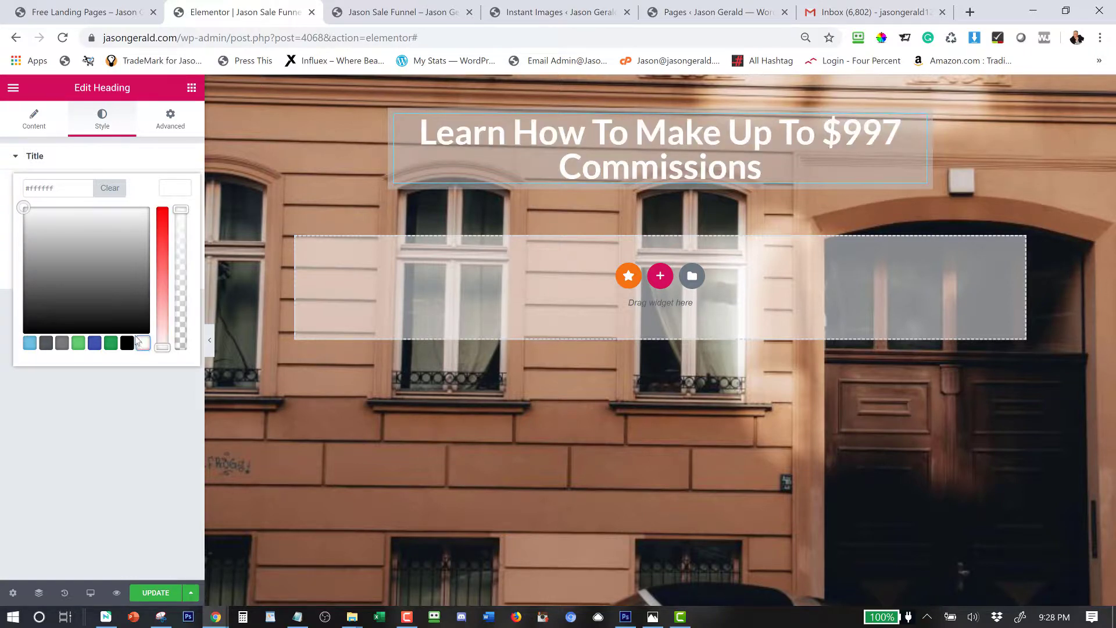
click(177, 193)
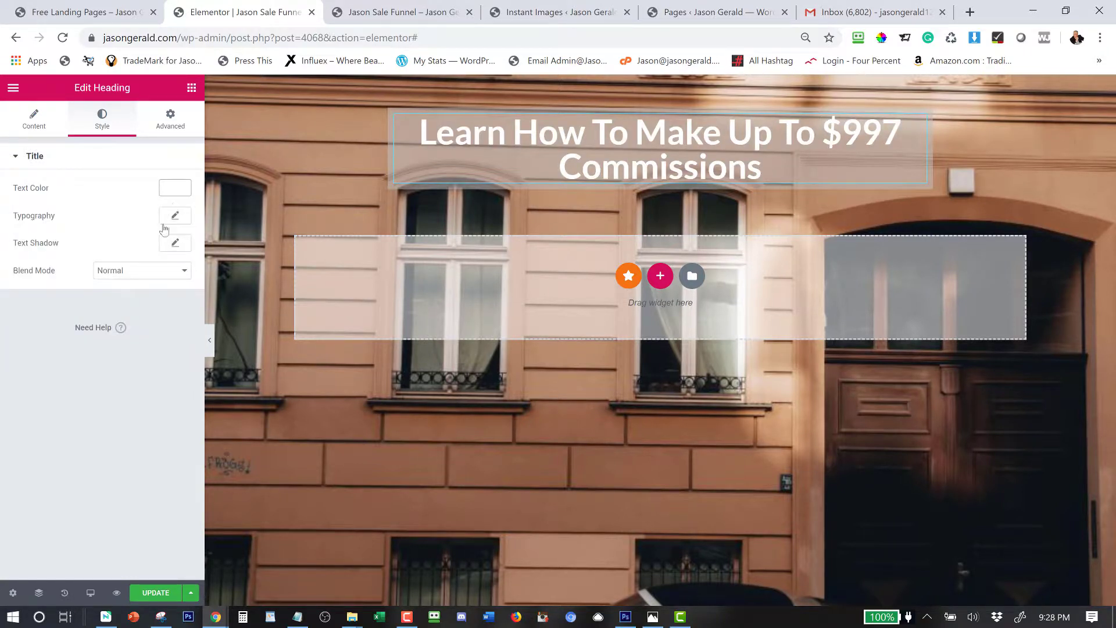
After trying a script font and Aladin, set the headline font family to Archivo Black.
click(173, 216)
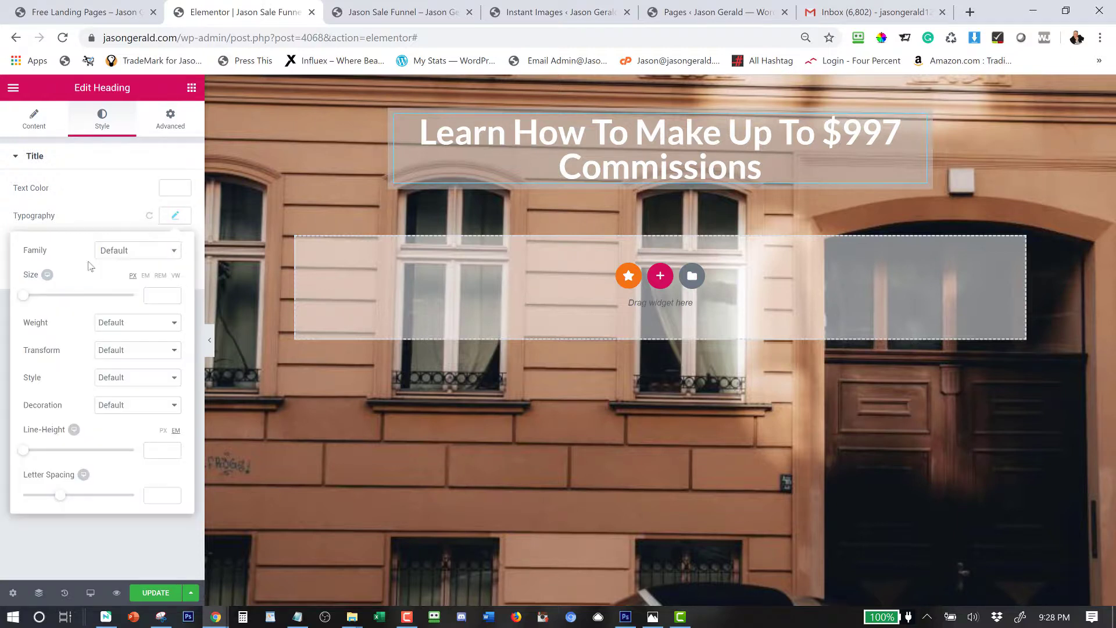
click(109, 256)
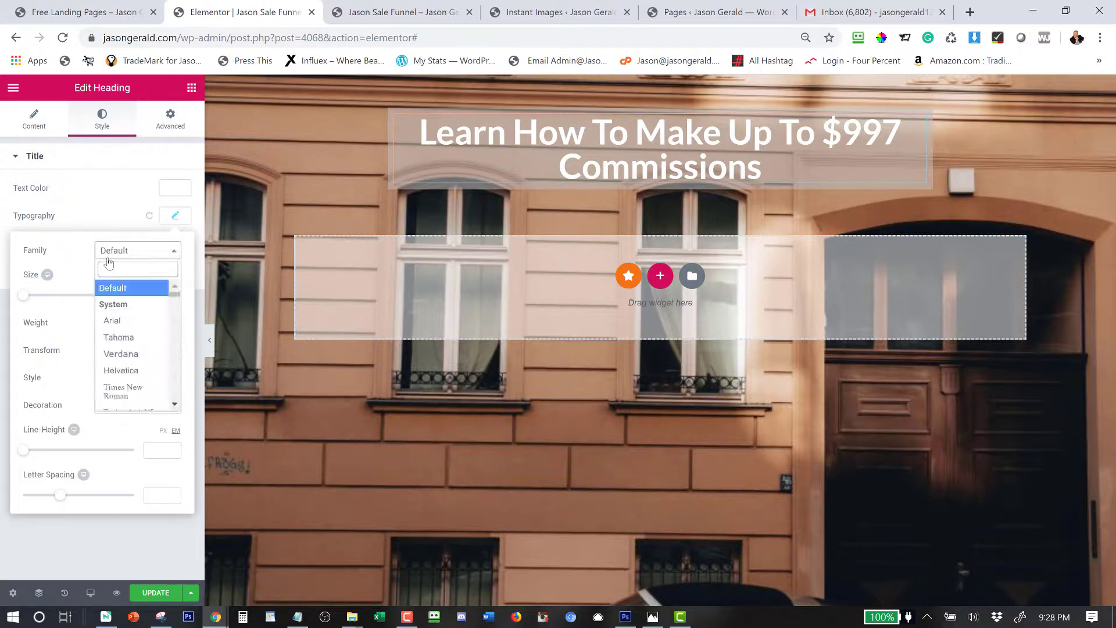
scroll(136, 348, down, 5)
click(138, 324)
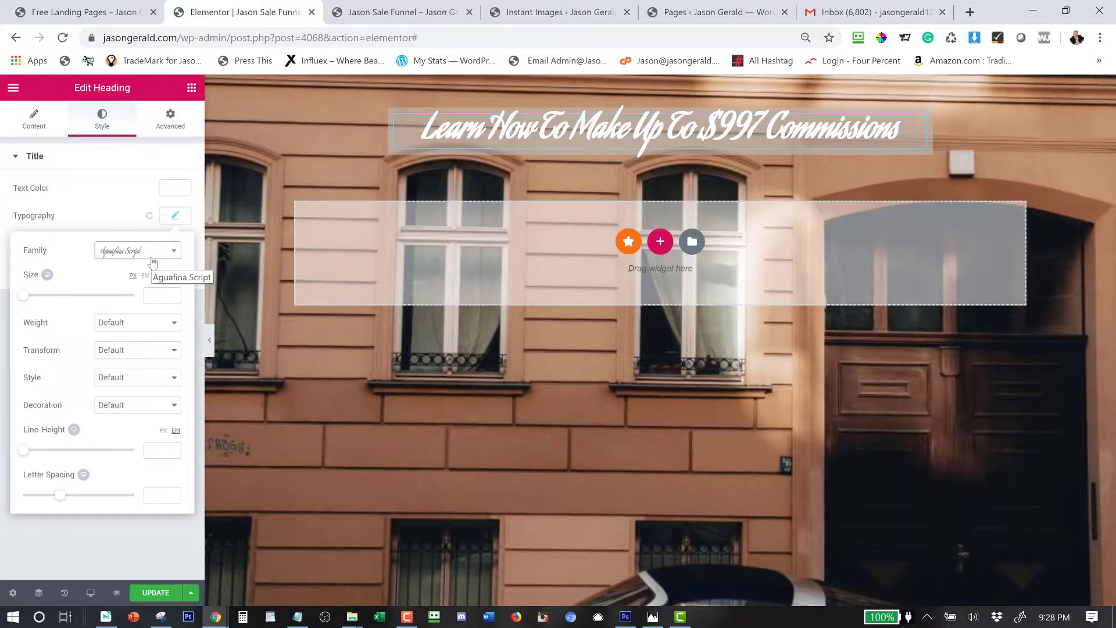
click(156, 253)
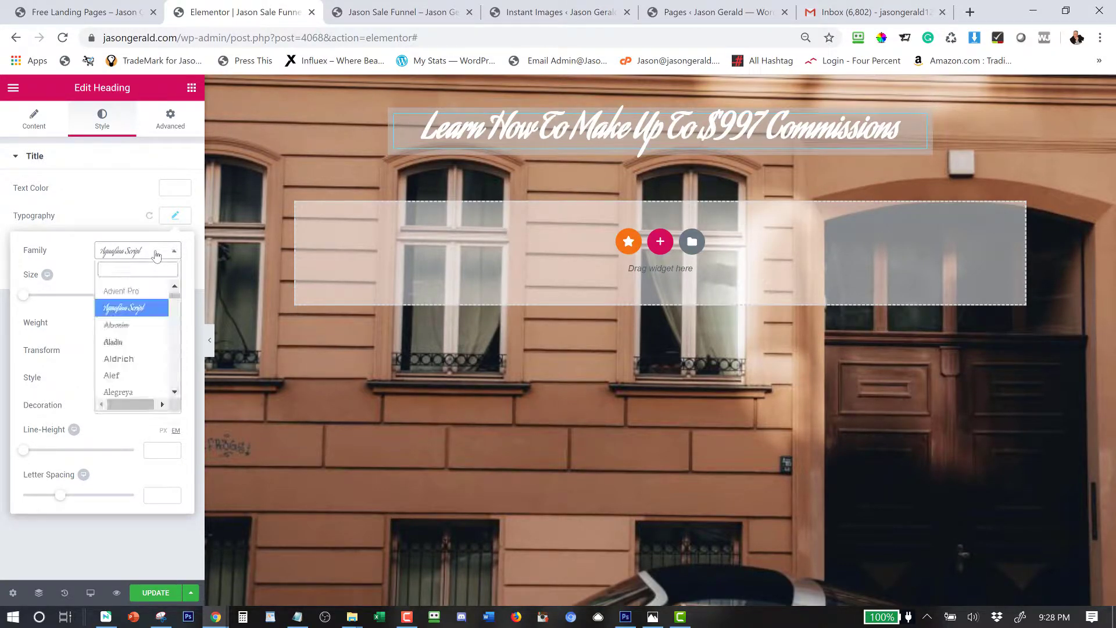
click(125, 342)
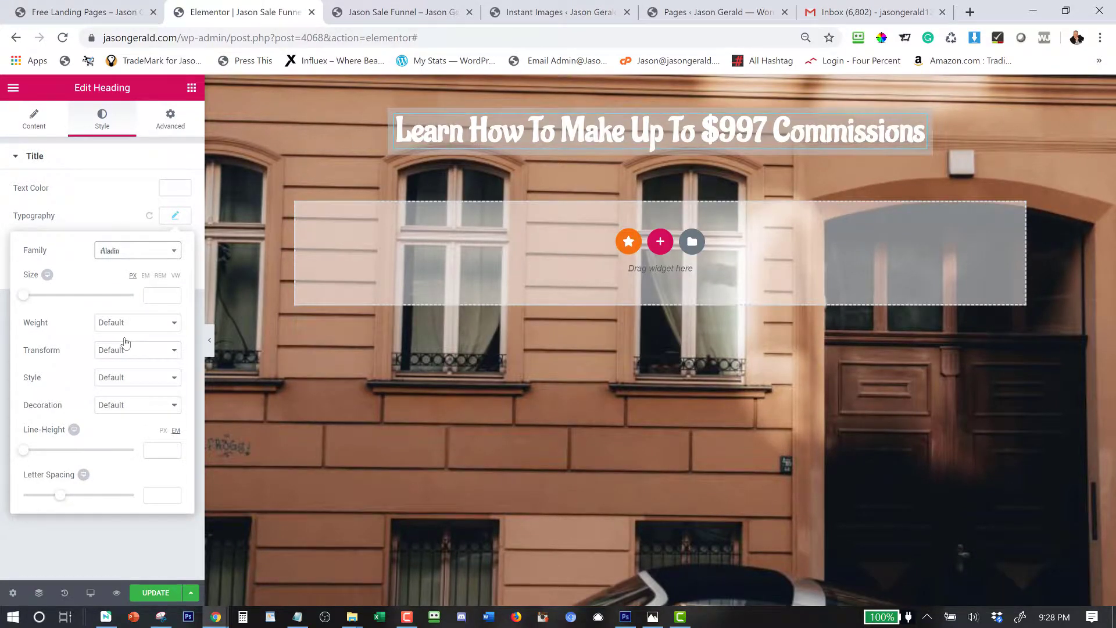
click(124, 255)
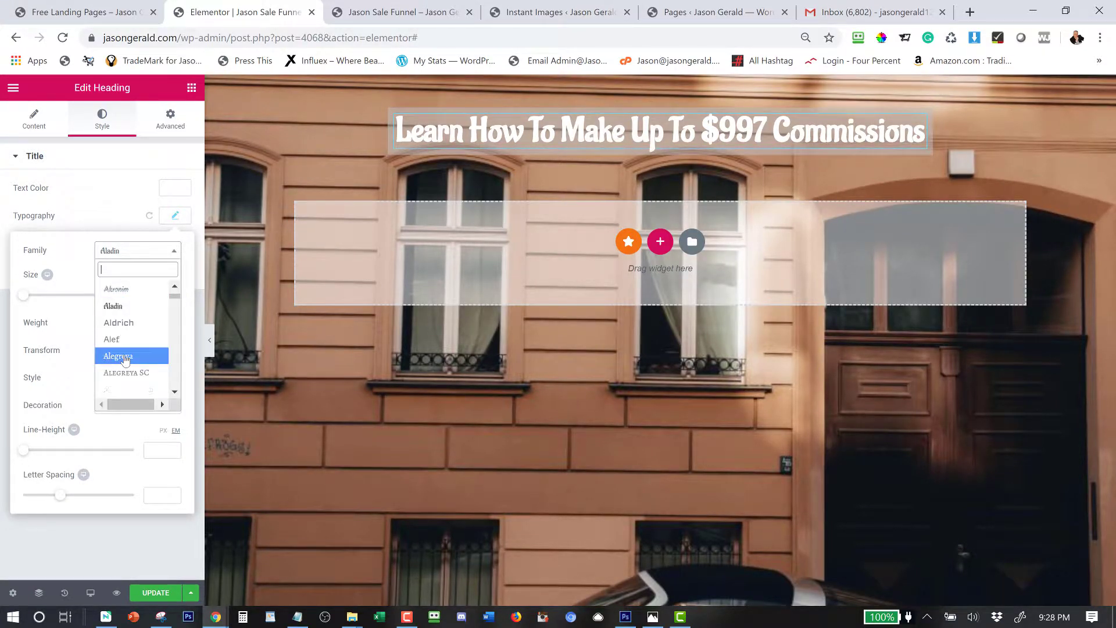
scroll(125, 359, down, 10)
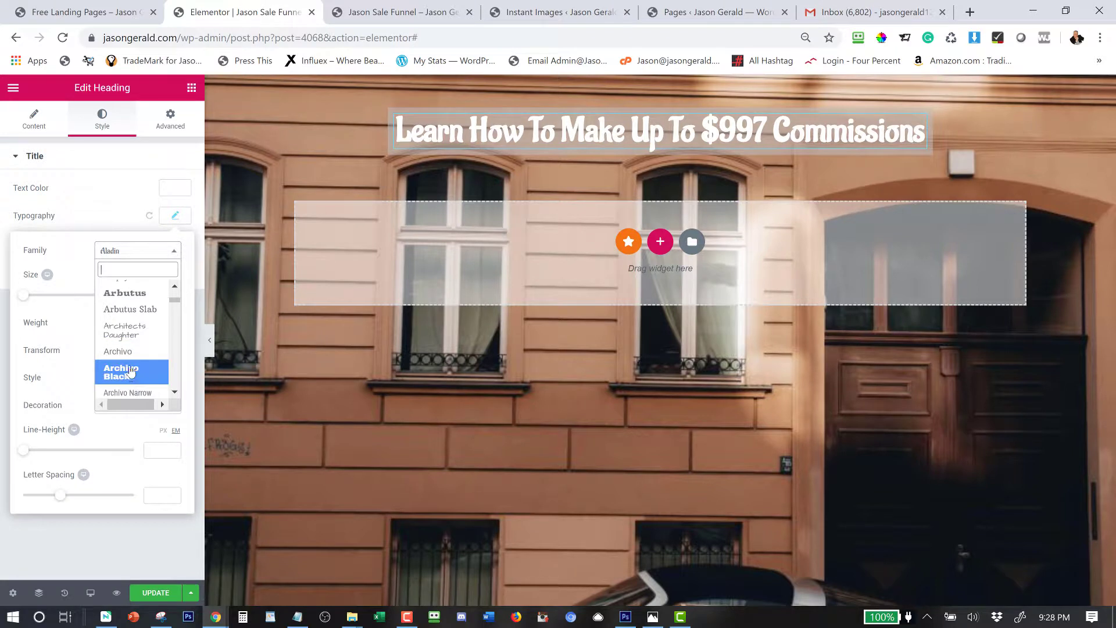
click(129, 375)
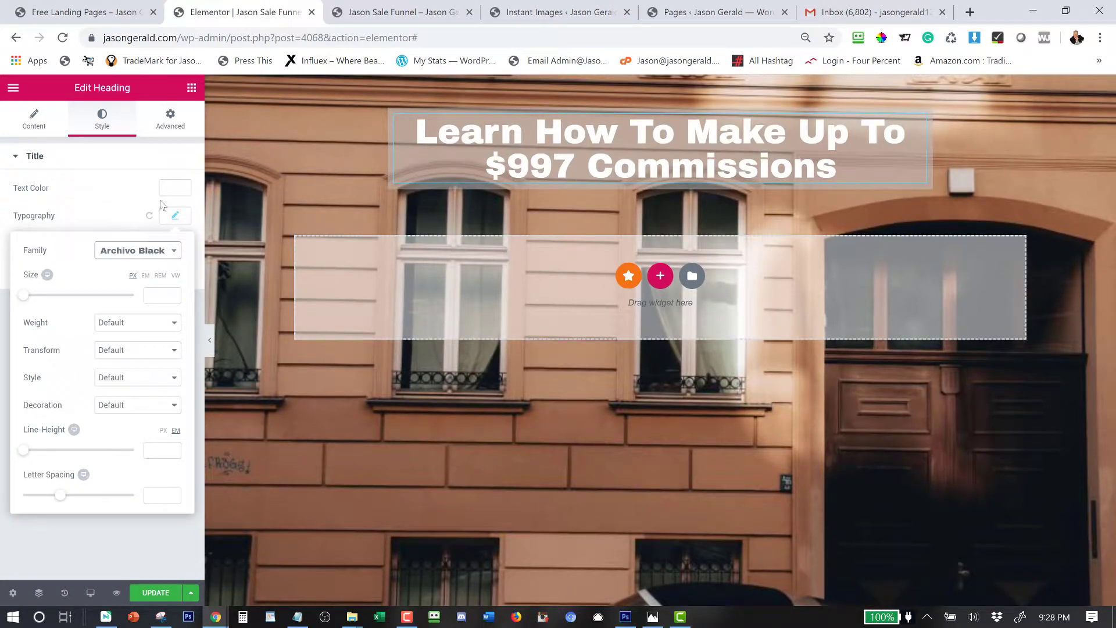
click(133, 211)
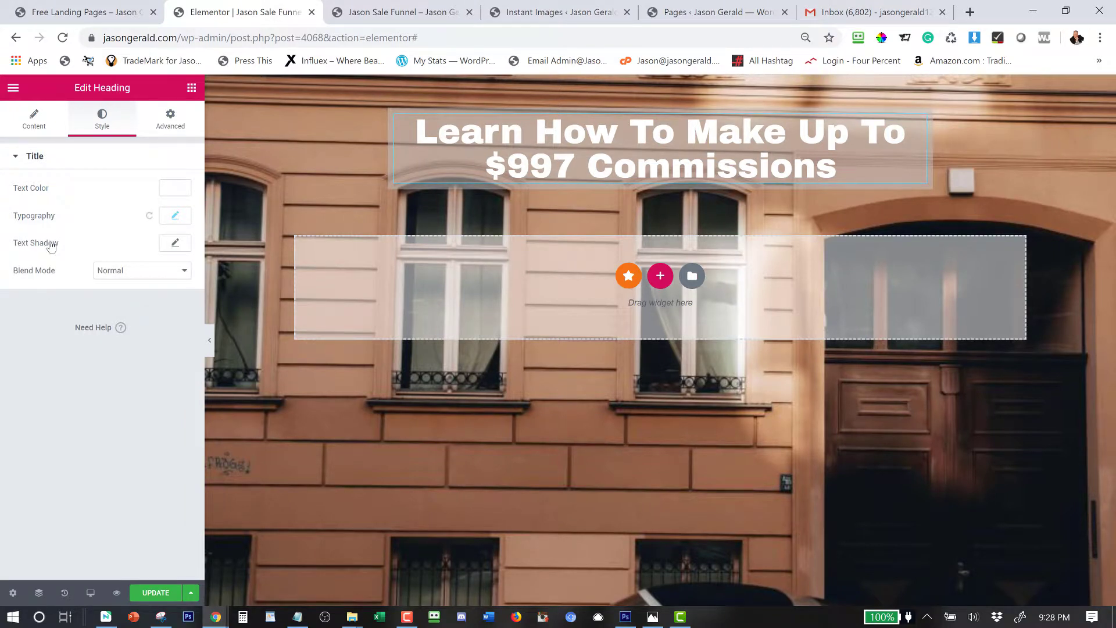
Add a headline text shadow with Horizontal 3, Vertical 5 and colour rgba(0,0,0,0.86).
click(180, 249)
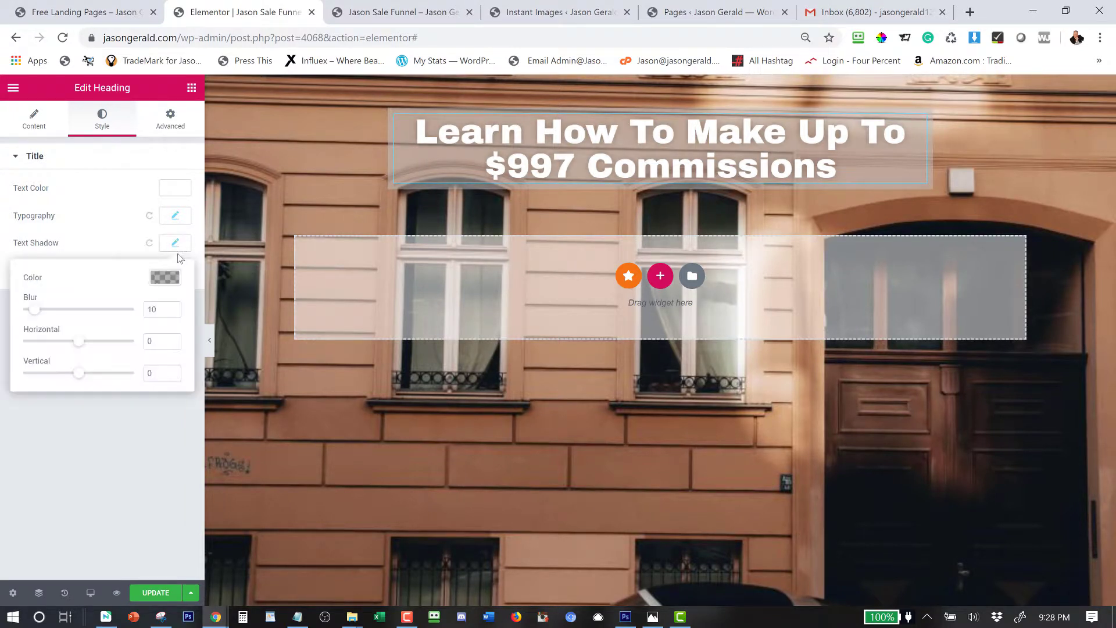
click(173, 341)
click(173, 370)
click(174, 371)
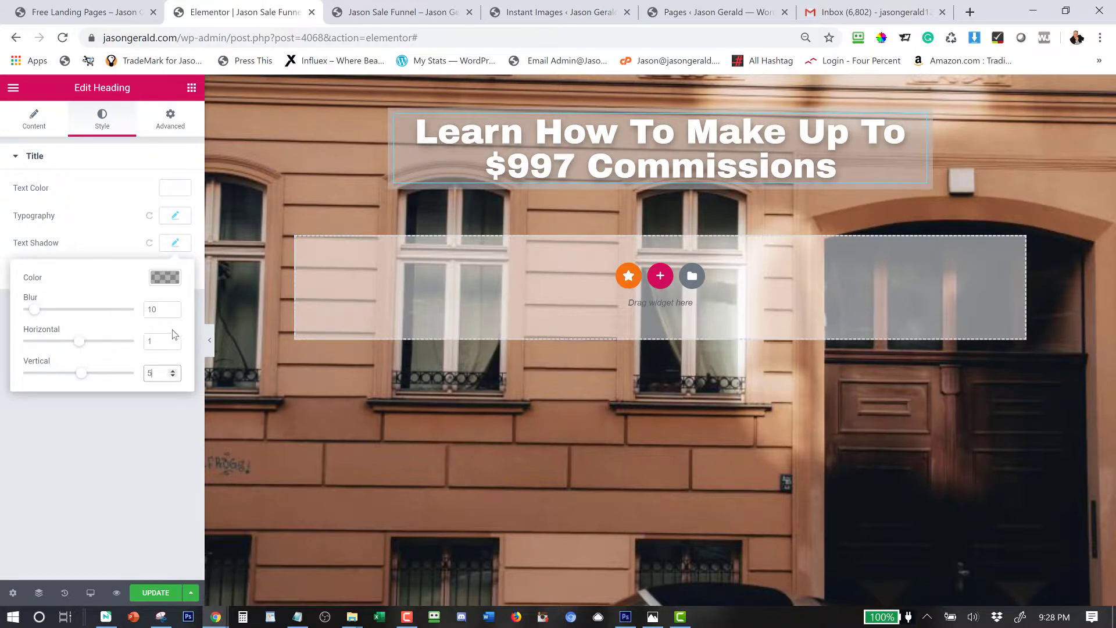
click(173, 340)
click(173, 341)
click(165, 277)
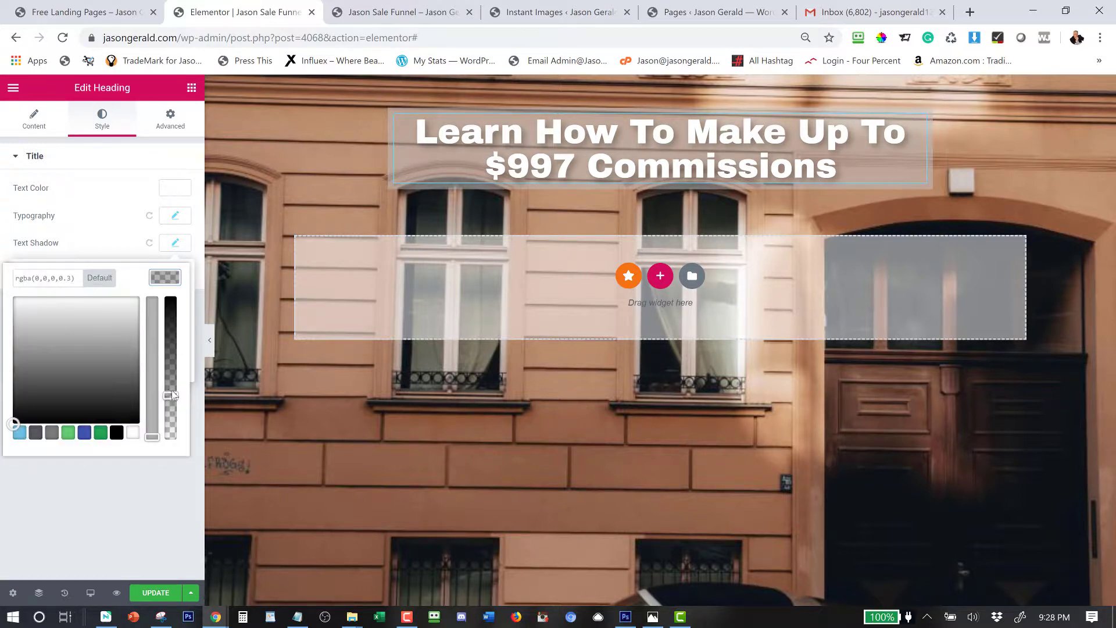
drag(172, 392, 171, 318)
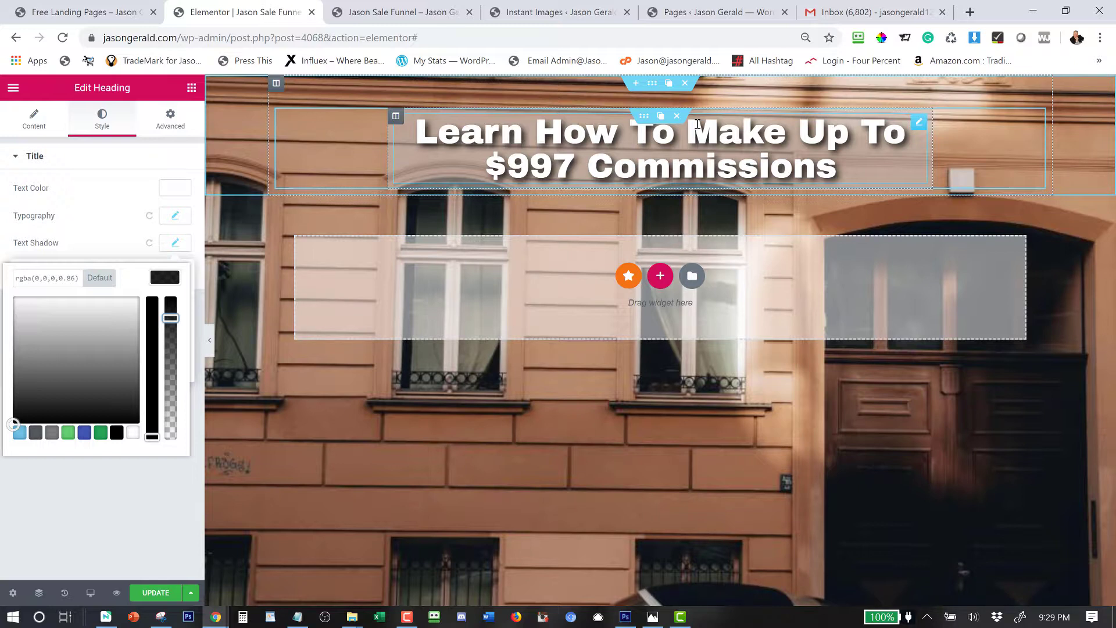
Set the headline's linked padding to 50 px on every side.
click(170, 119)
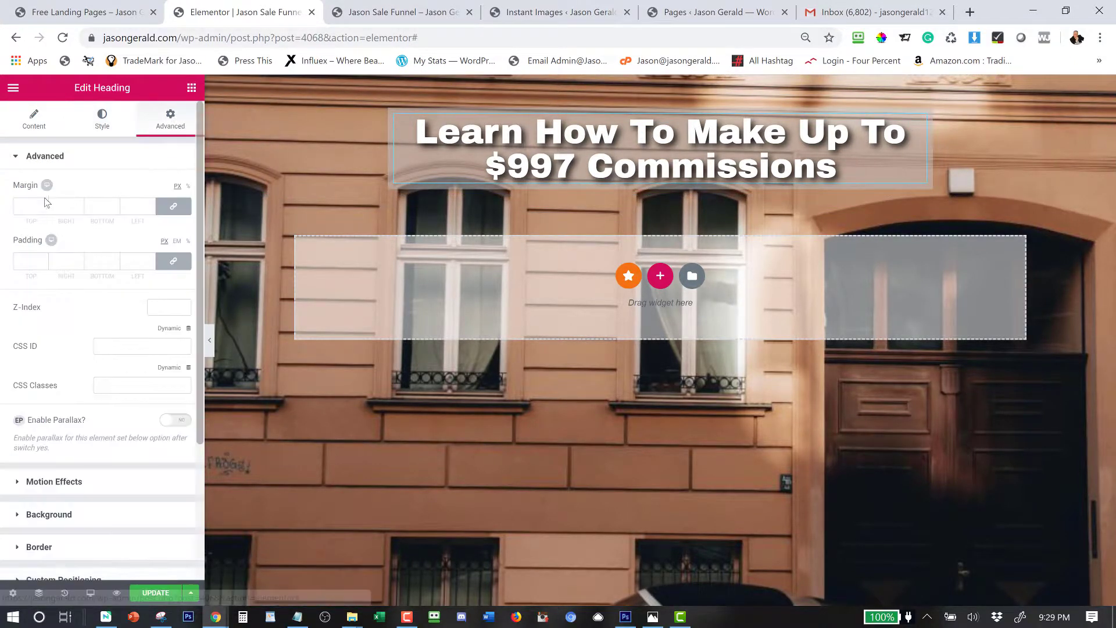
click(174, 261)
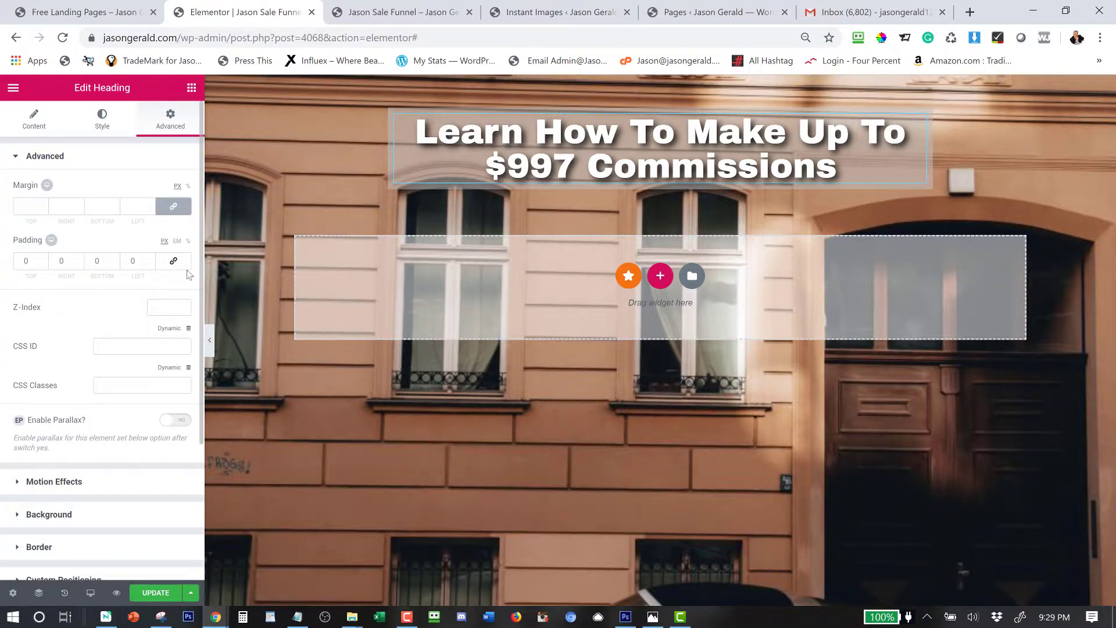
click(172, 265)
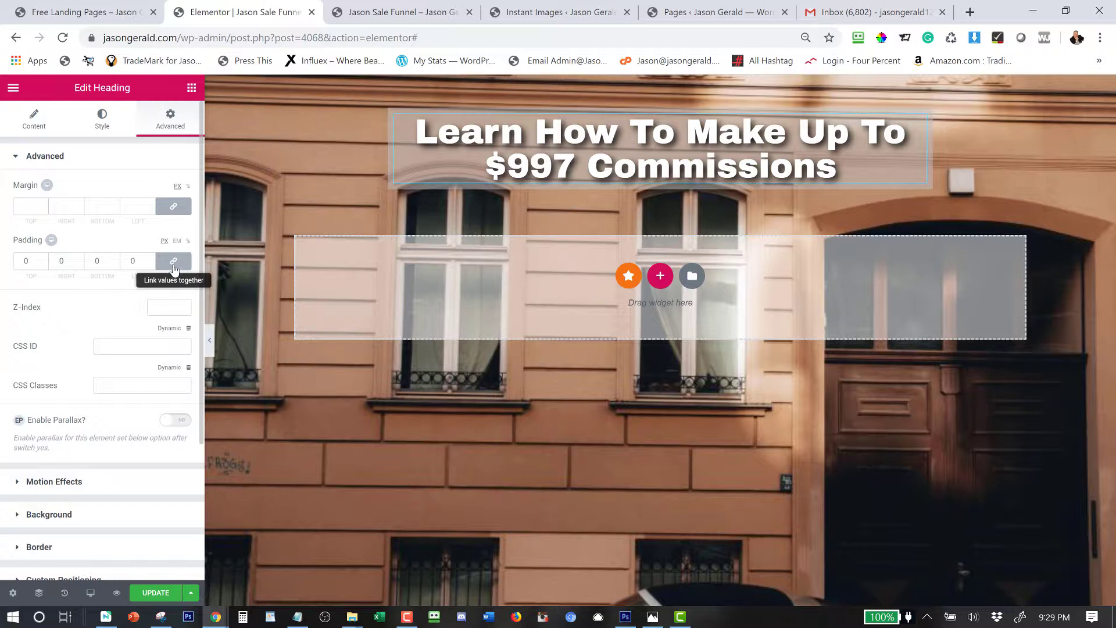
click(86, 266)
key(Down)
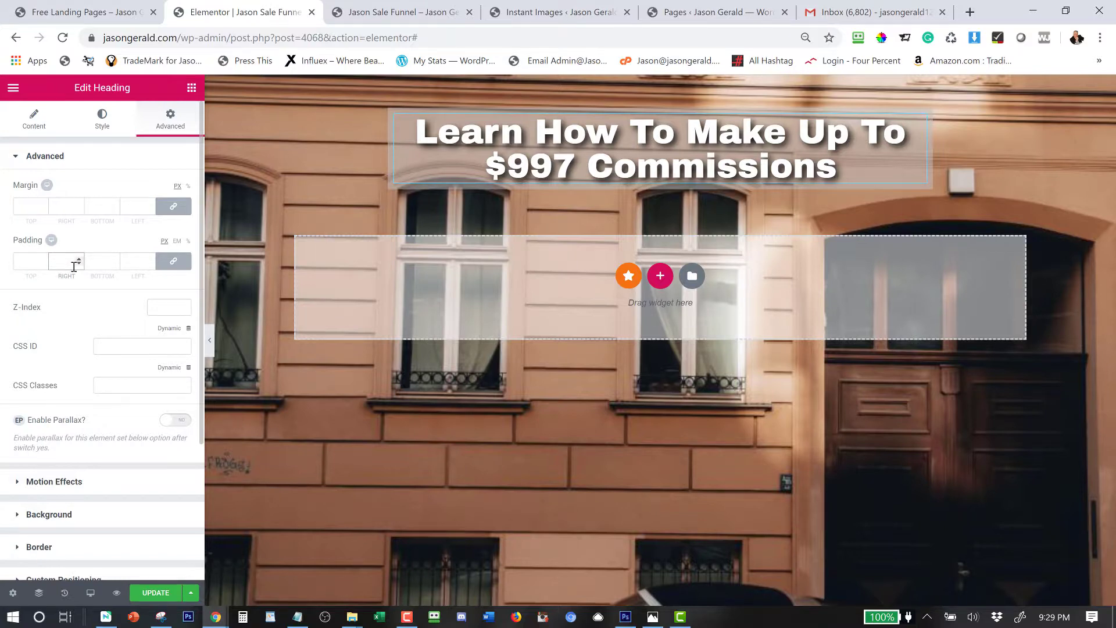
text(5)
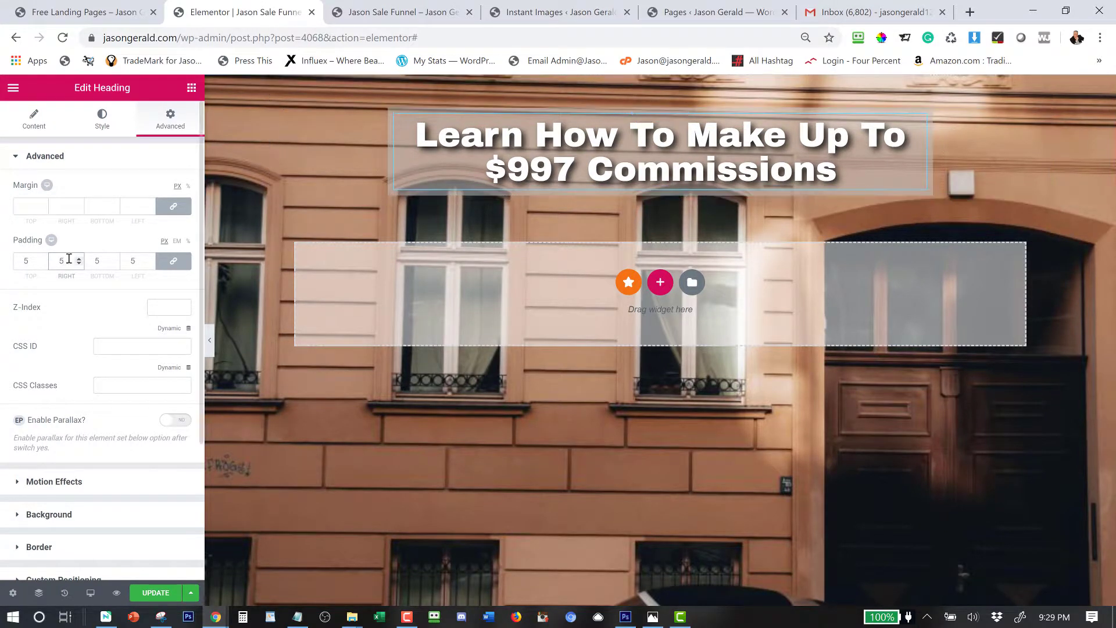
text(0)
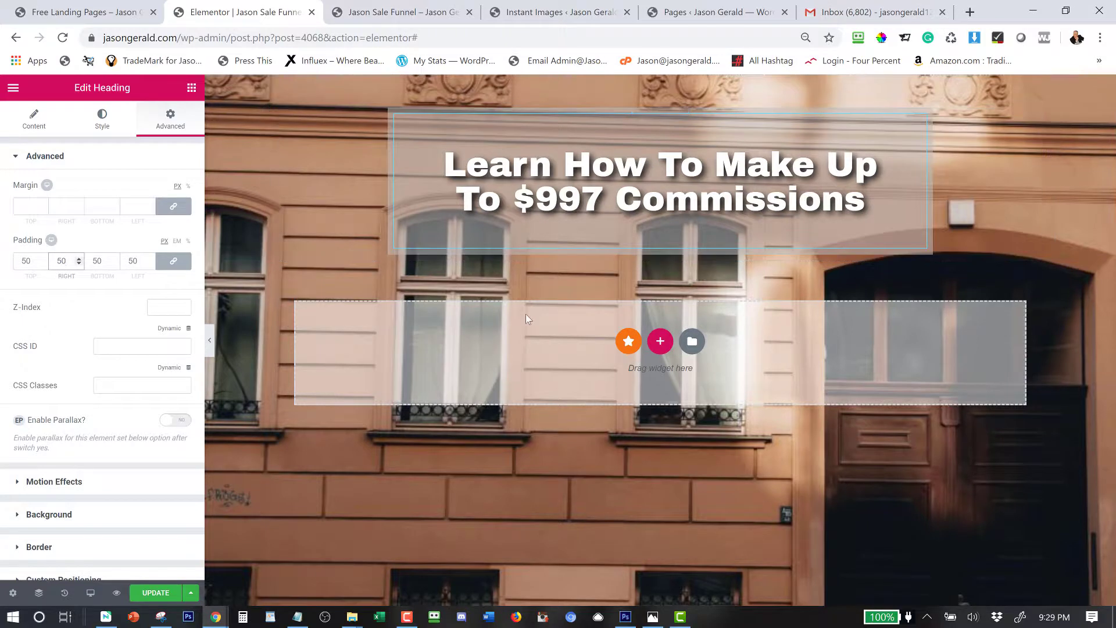
Unlink the padding sides, drop the bottom padding to 0, and bring back the widget list.
click(161, 269)
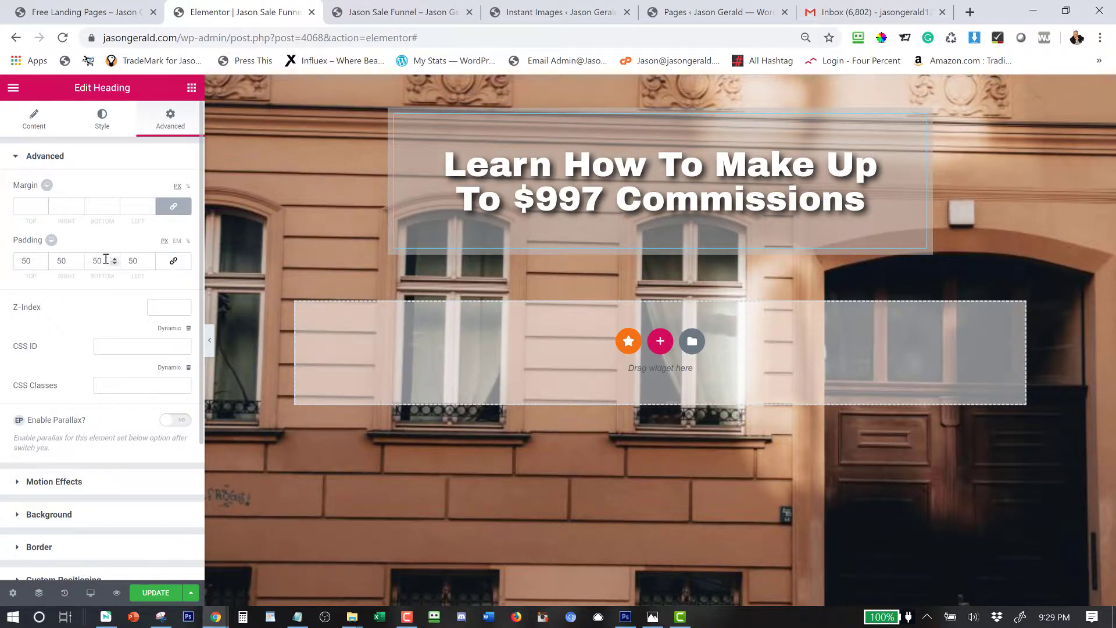
drag(105, 259, 81, 263)
text(0)
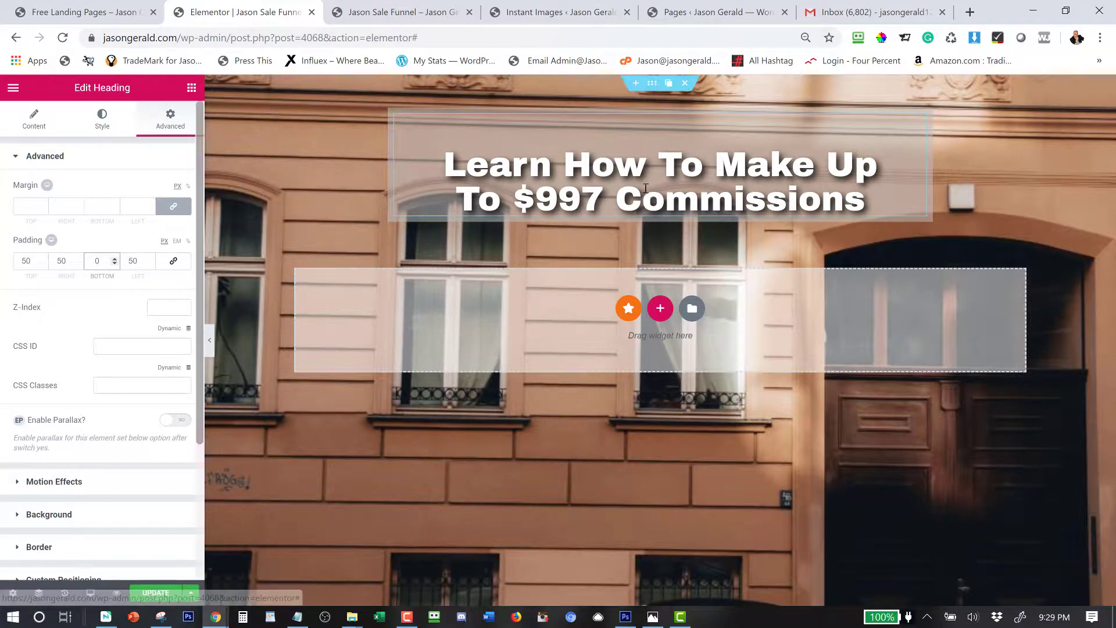
click(195, 93)
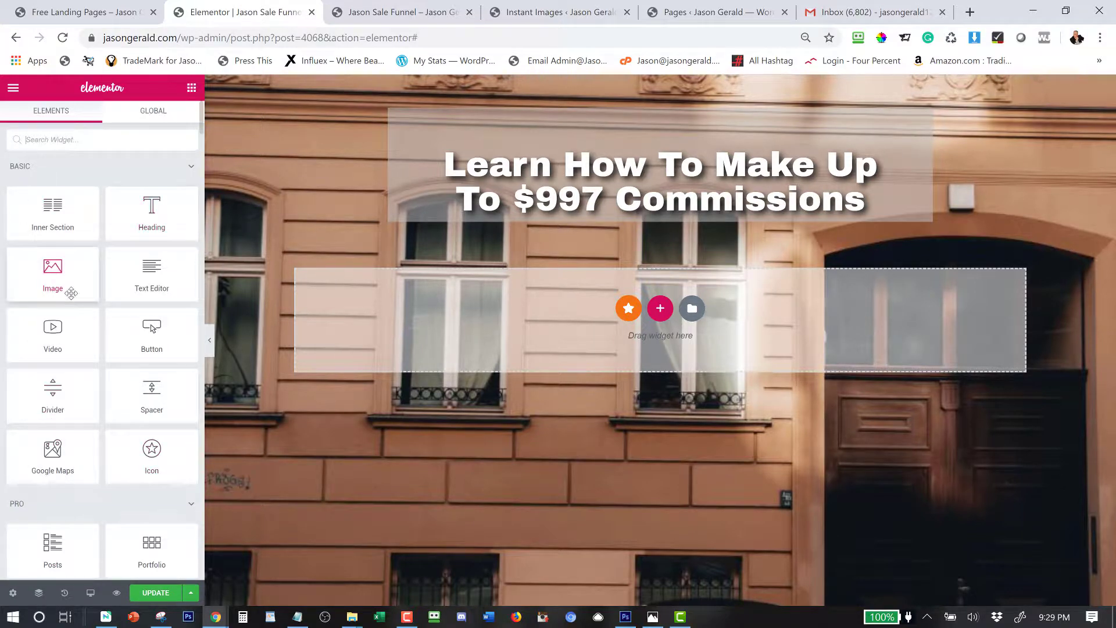
Add a Text Editor below the headline holding the 'You have two options…' paragraph from the notes.
drag(154, 275, 576, 276)
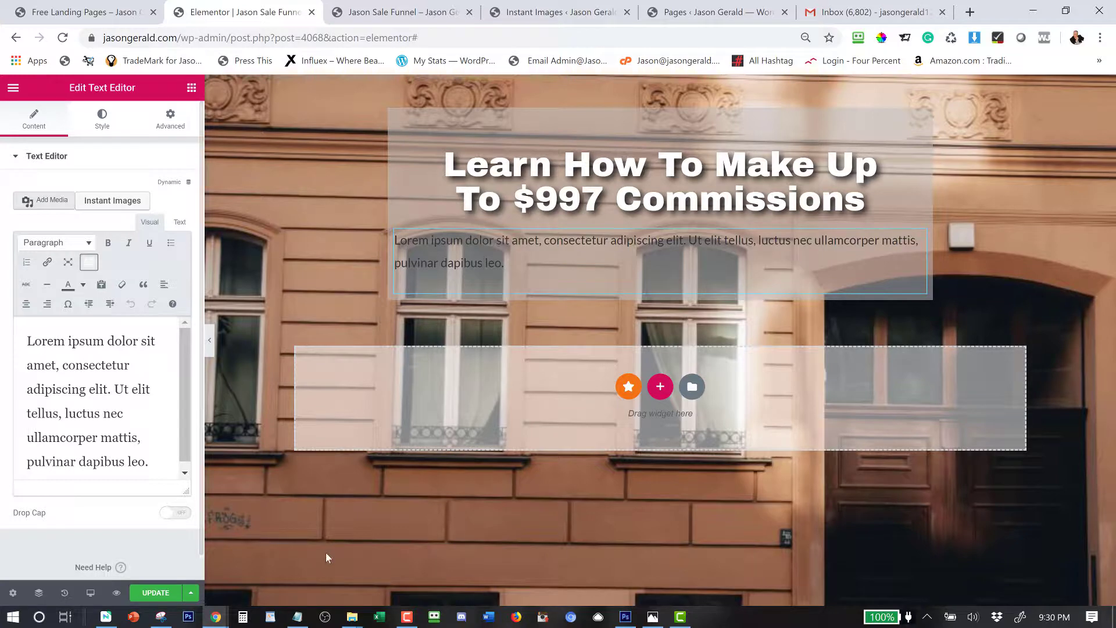
click(296, 616)
drag(420, 200, 225, 189)
key(ctrl+c)
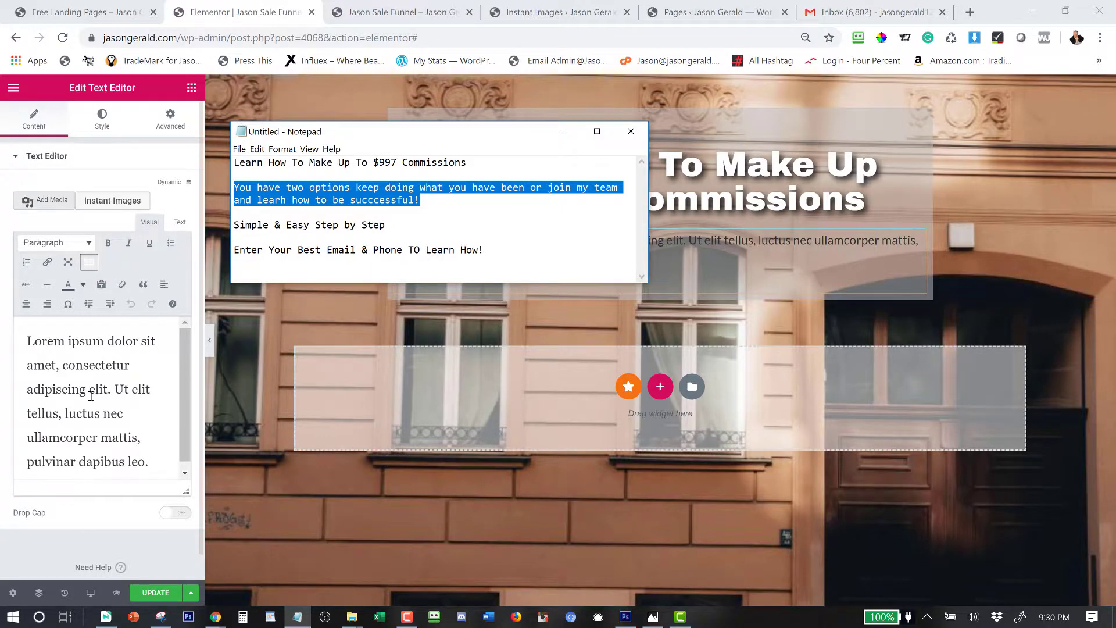
click(93, 390)
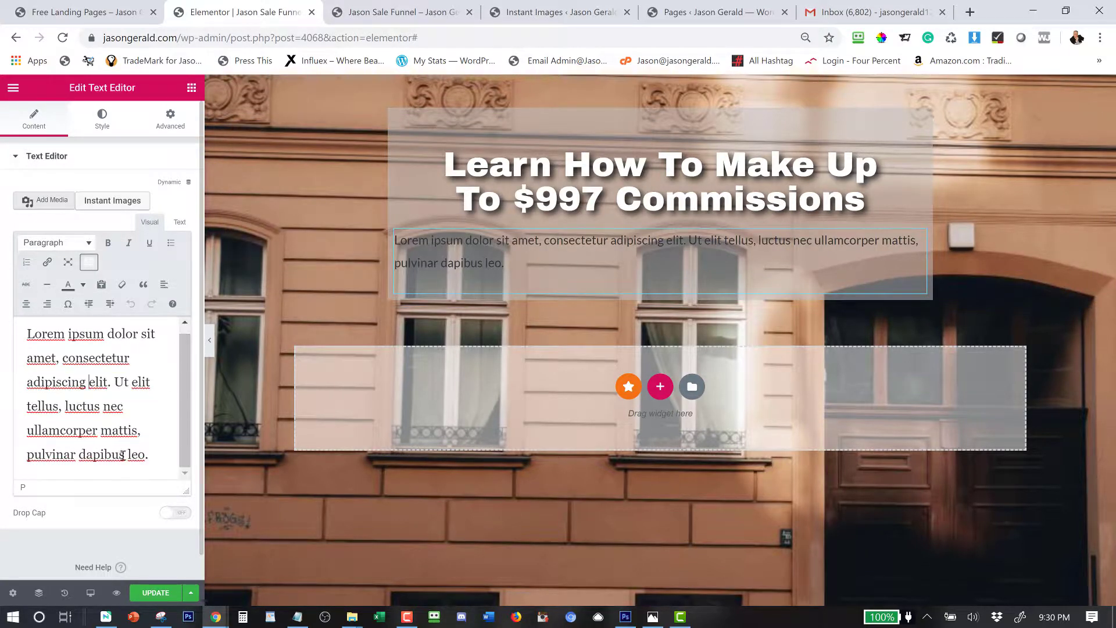
key(ctrl+a)
key(ctrl+v)
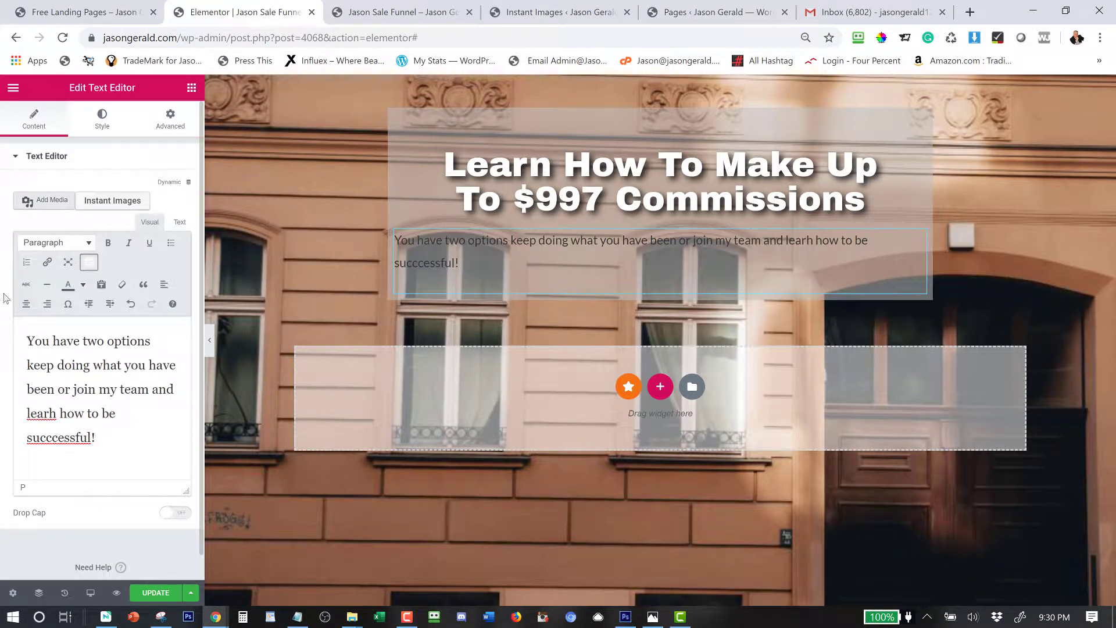
Center-align the paragraph text in its Style settings.
click(102, 119)
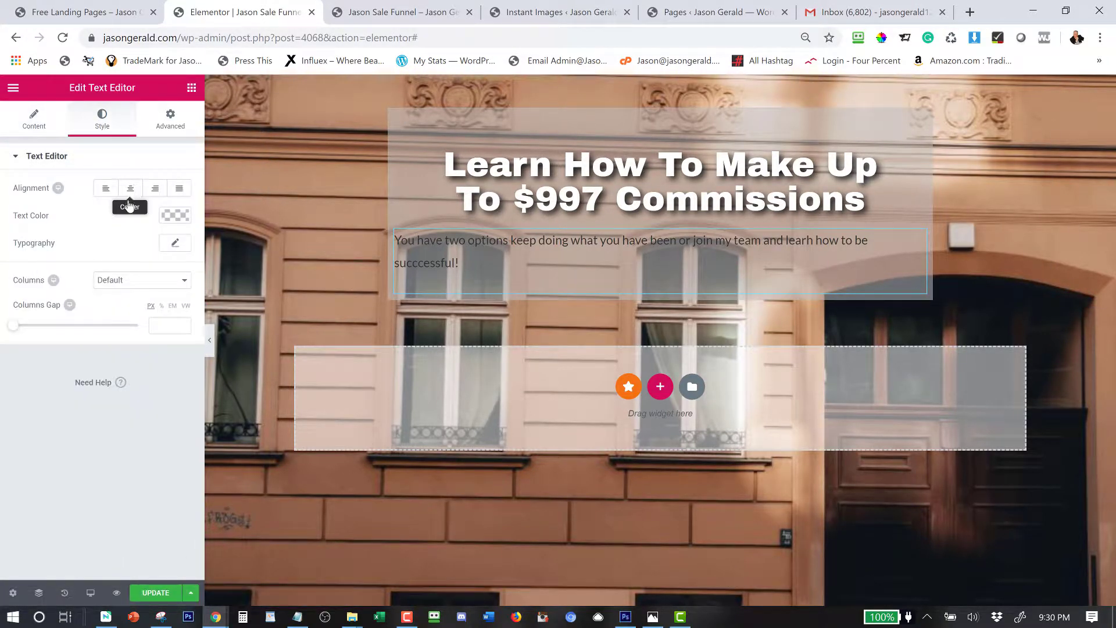
click(130, 188)
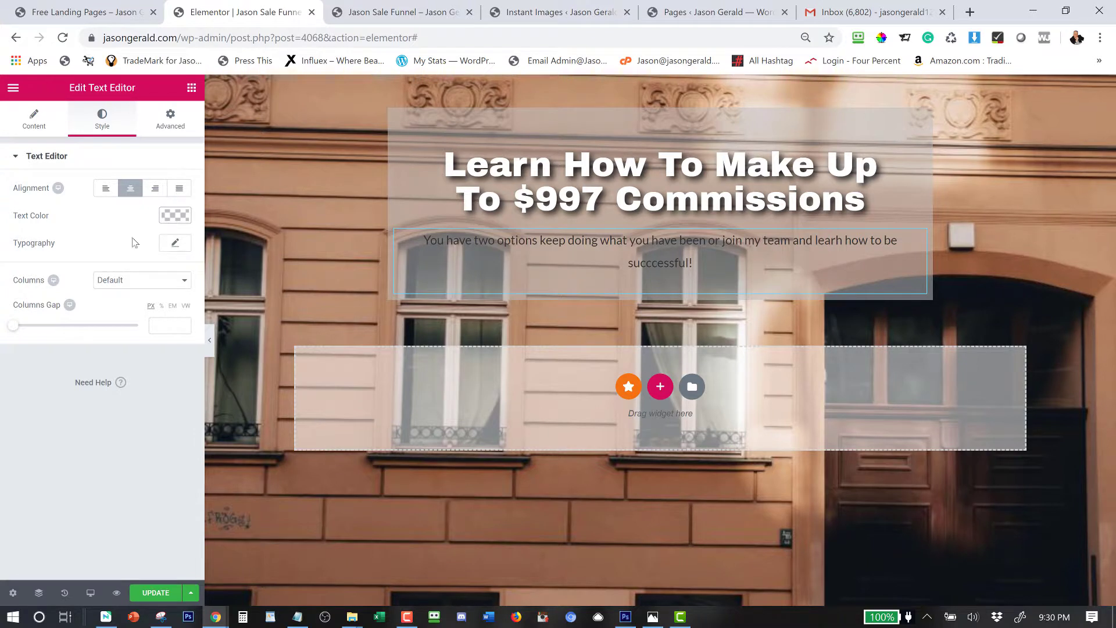
click(175, 215)
Change the paragraph text colour to red (#d12e2b).
click(111, 370)
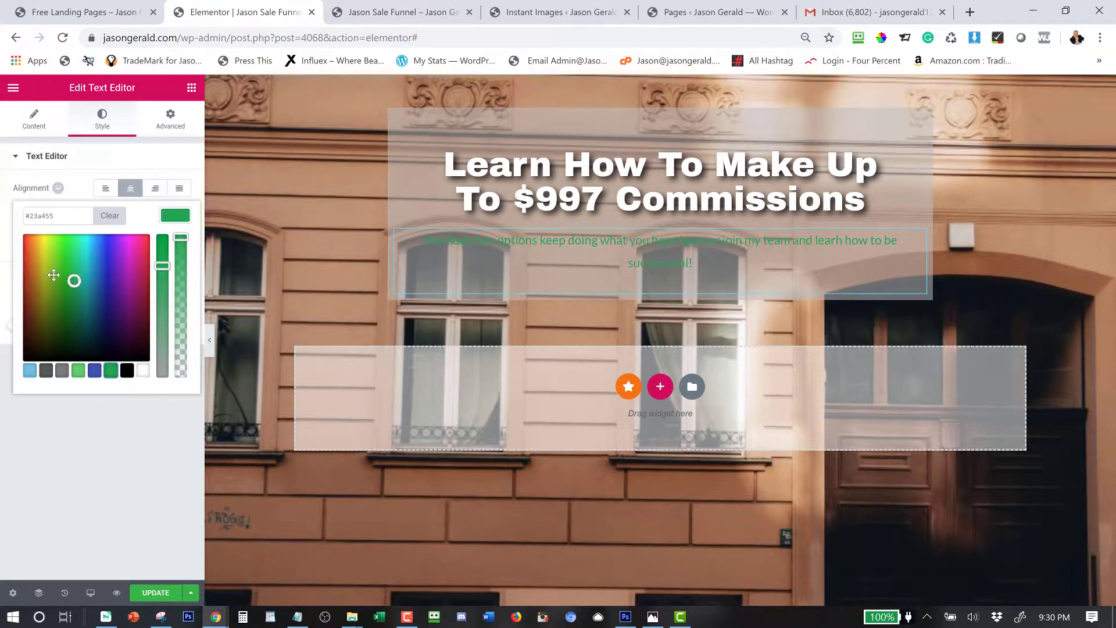
mouse_move(54, 274)
mouse_down()
mouse_move(16, 249)
mouse_move(12, 227)
mouse_up()
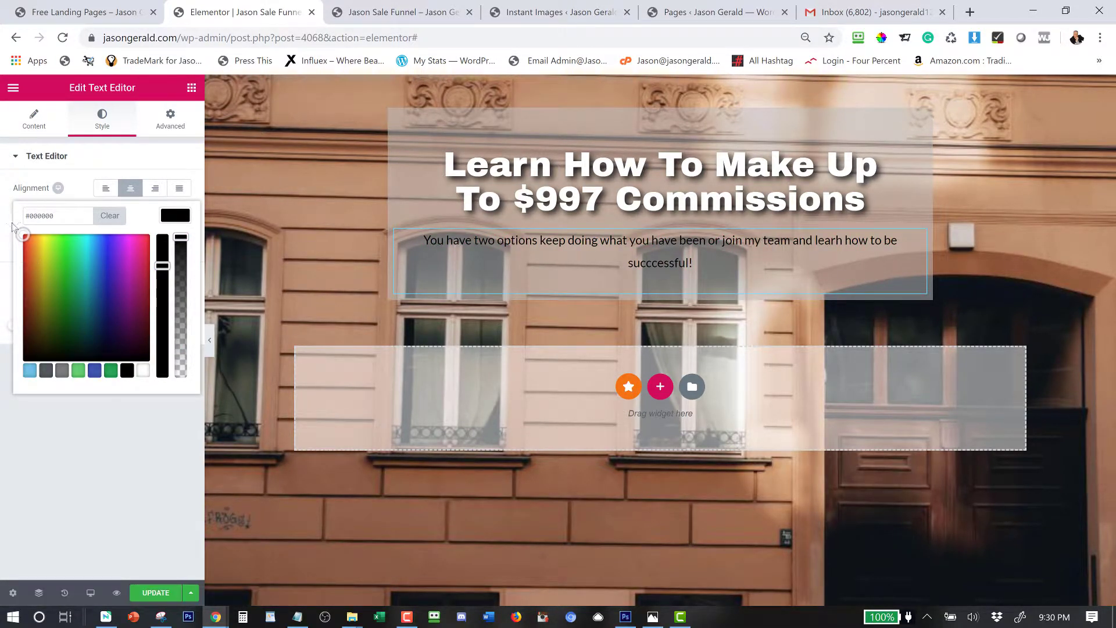
click(12, 227)
click(173, 215)
drag(34, 256, 14, 259)
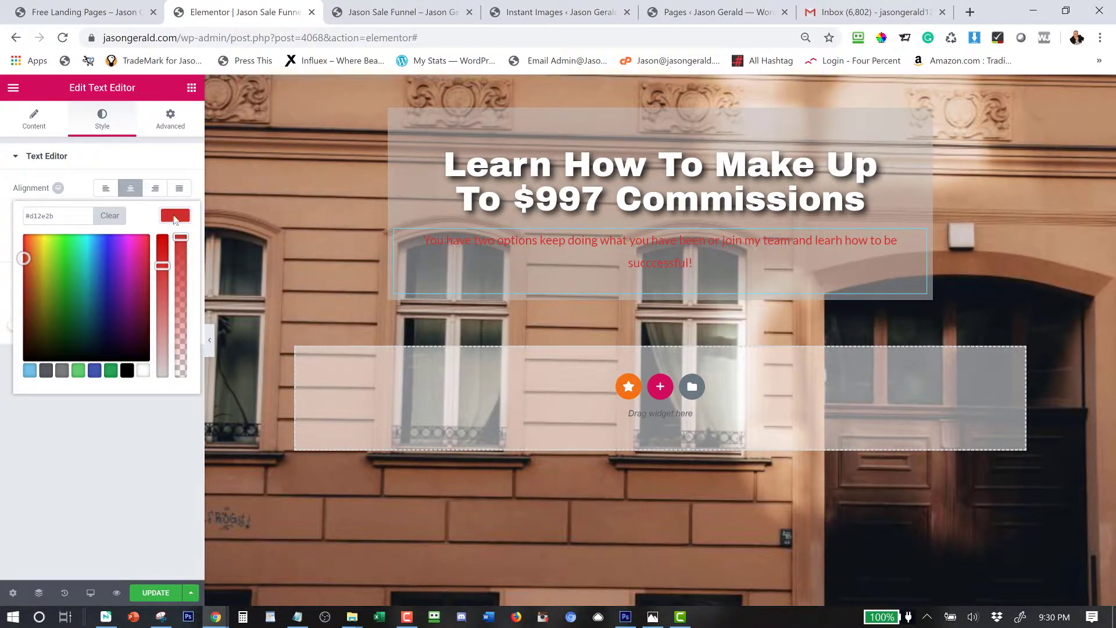
click(174, 216)
Set the paragraph to Helvetica, weight 900, size 34, letter spacing -1.1, line height 1.1.
click(175, 243)
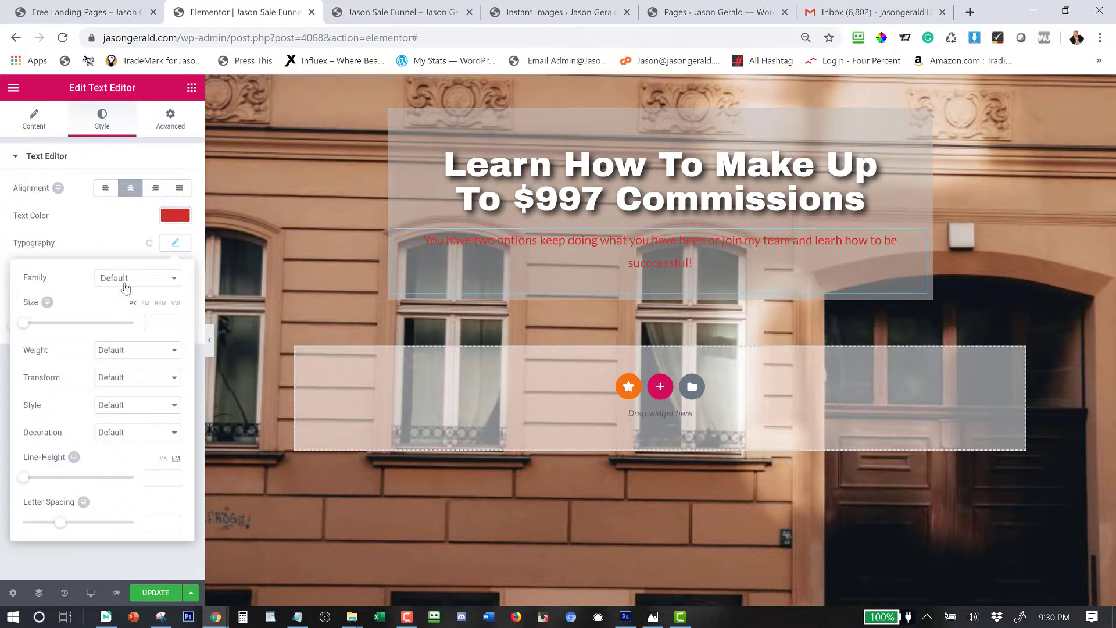
click(124, 283)
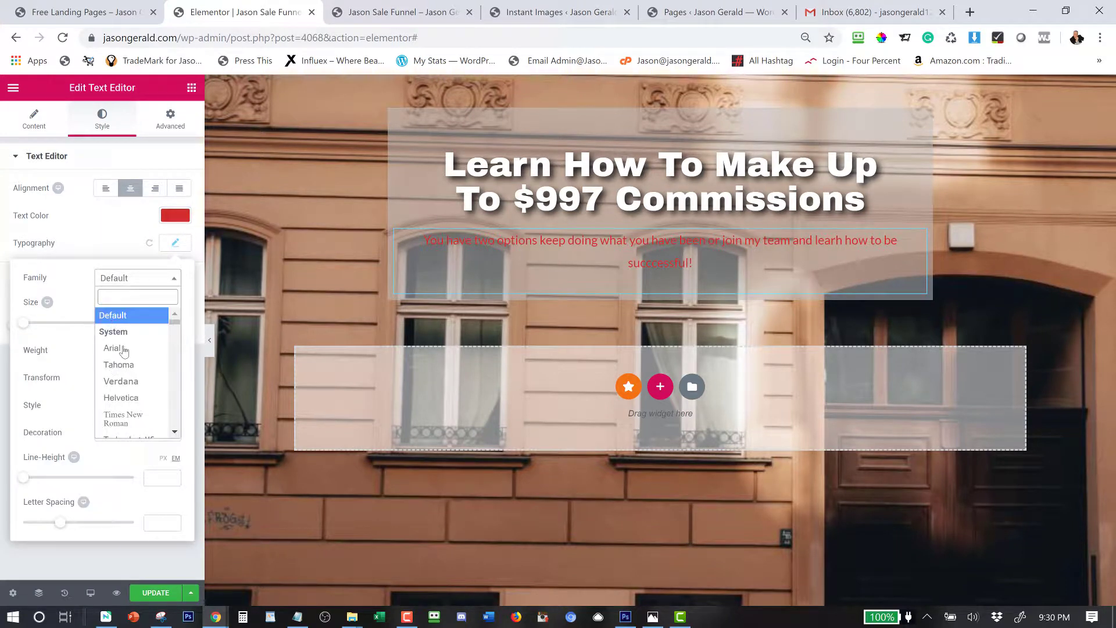
click(124, 399)
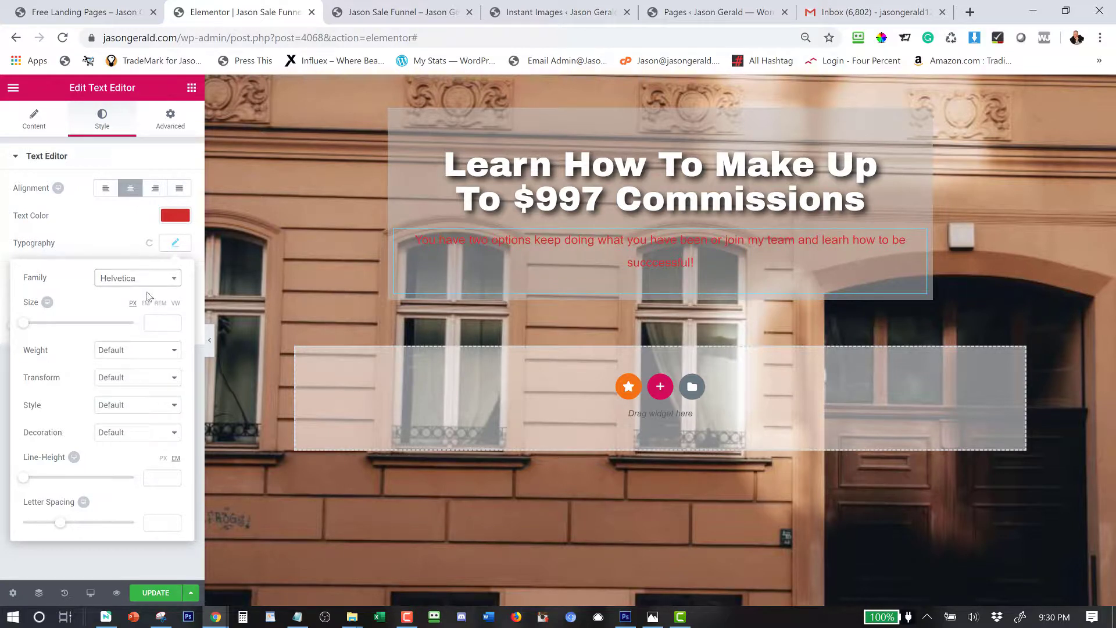
click(112, 353)
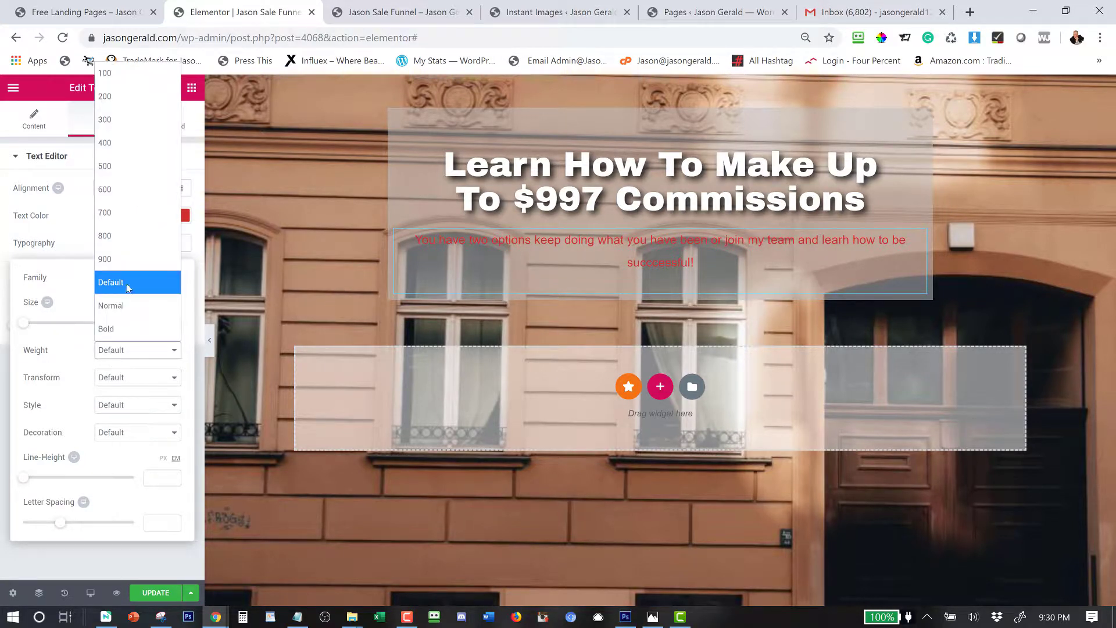
click(126, 260)
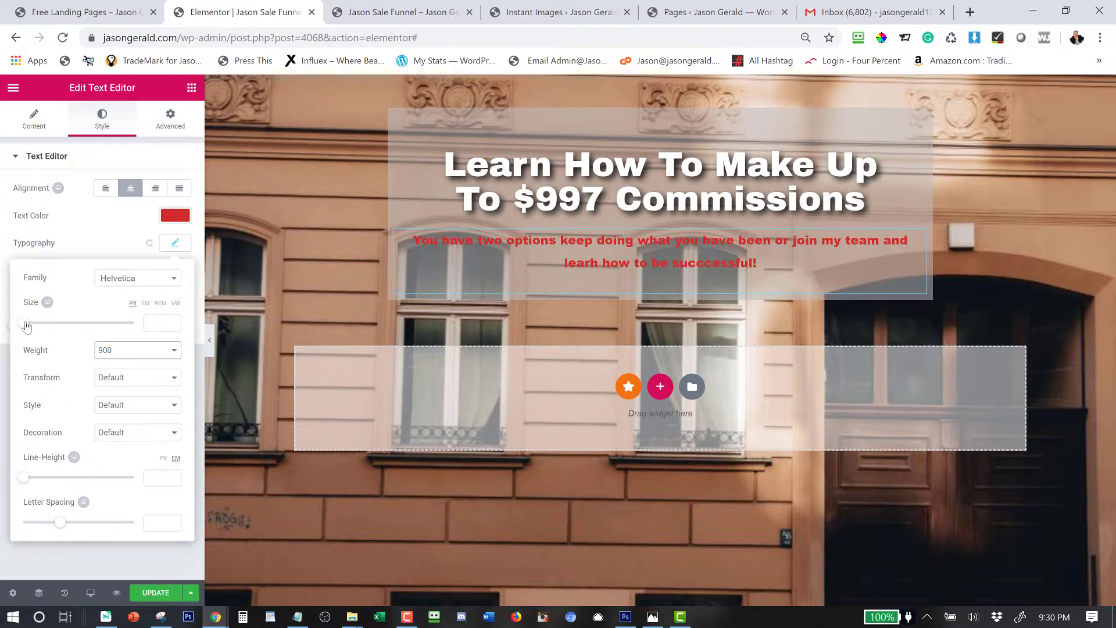
drag(24, 323, 43, 324)
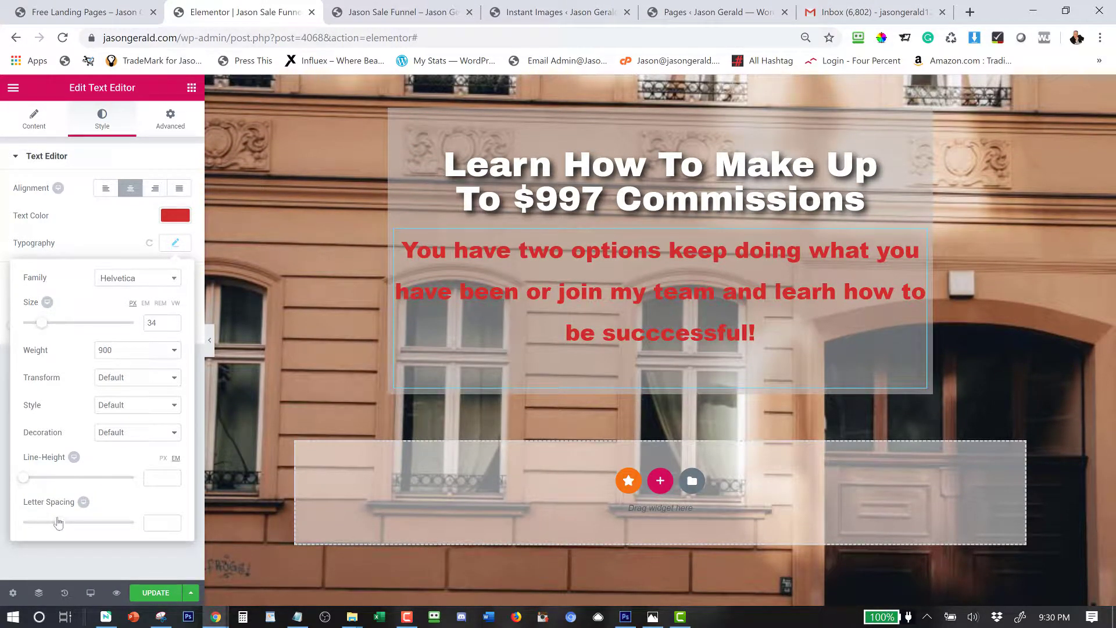
drag(58, 522, 54, 524)
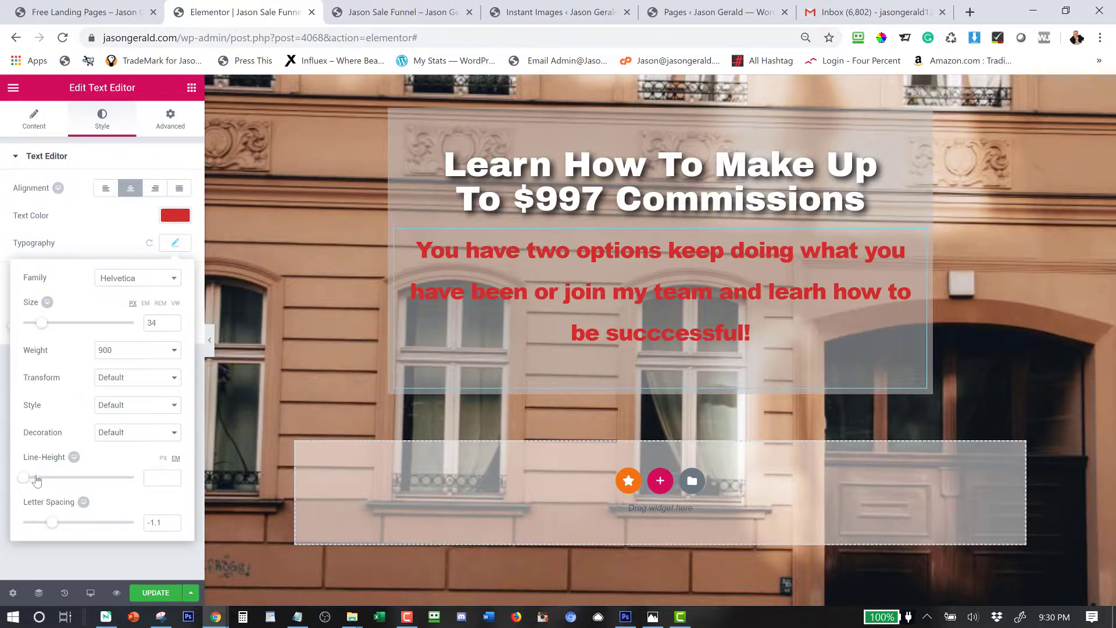
drag(23, 478, 36, 480)
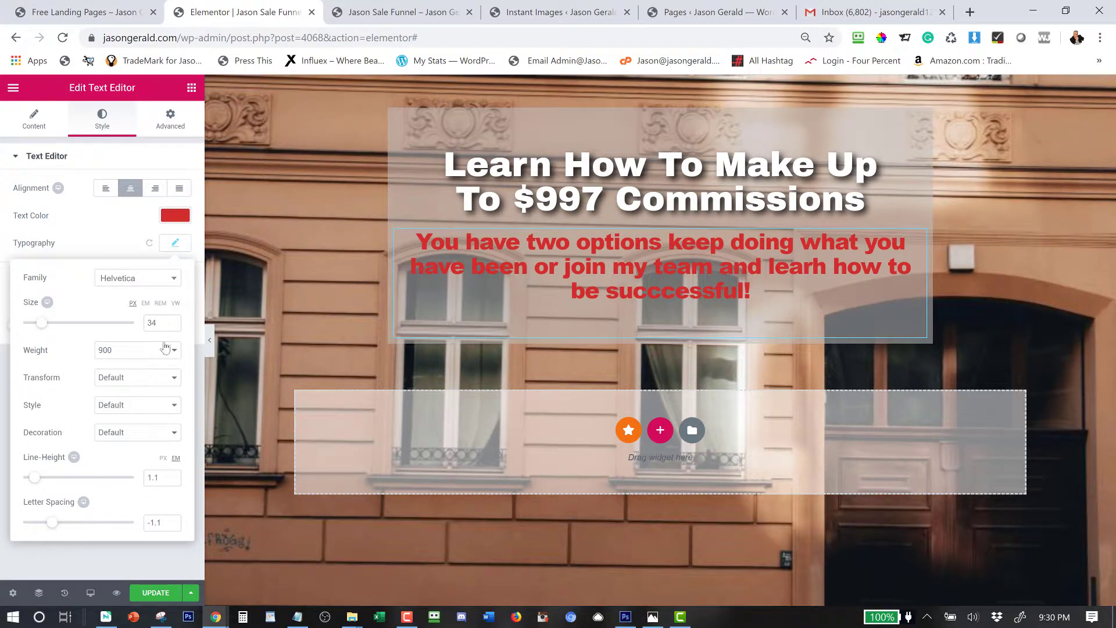
click(129, 243)
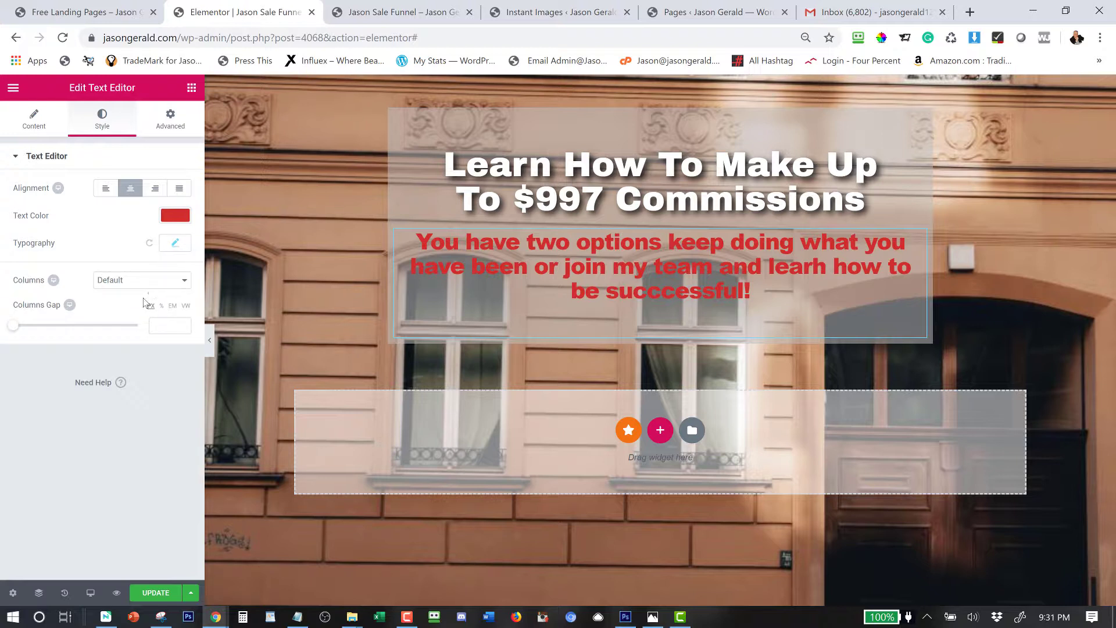
Review the paragraph's typography and text colour, then expand Advanced > Background.
click(175, 243)
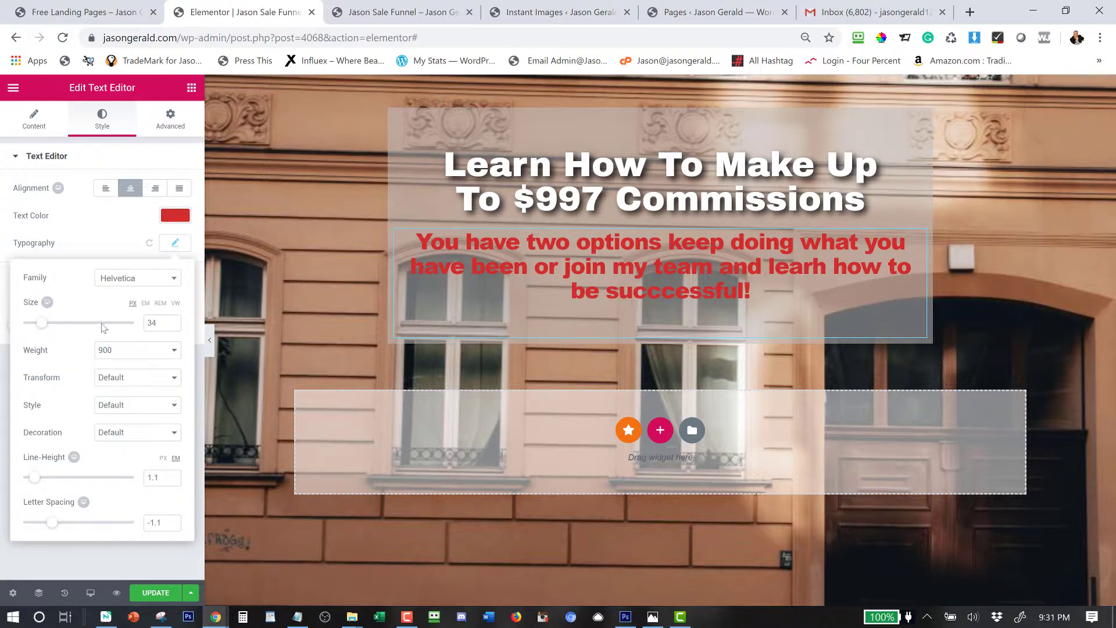
click(105, 240)
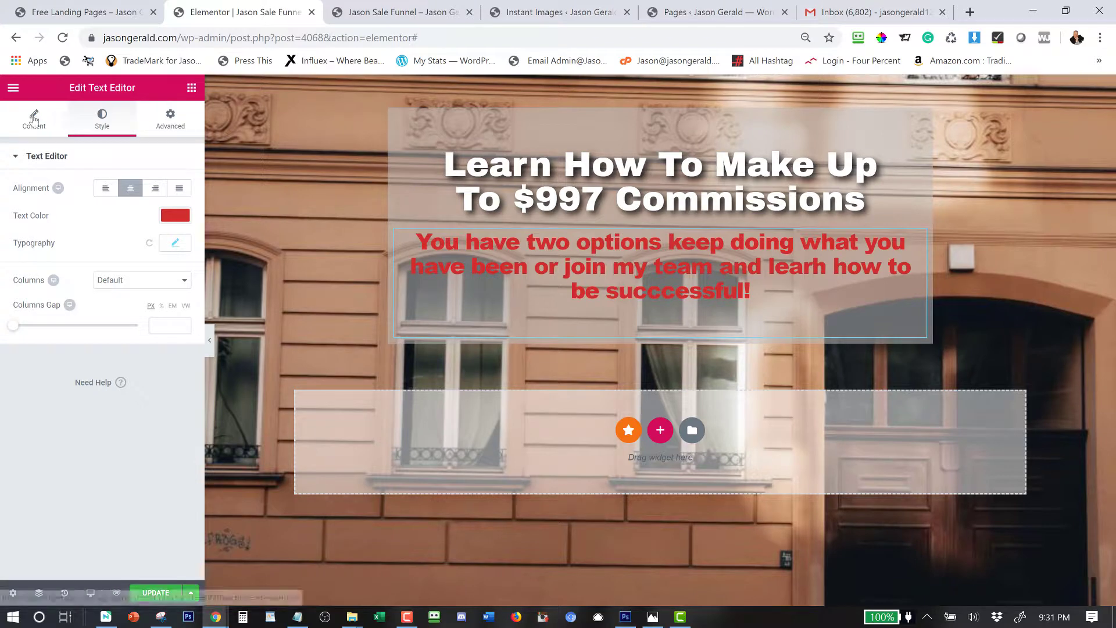
click(169, 129)
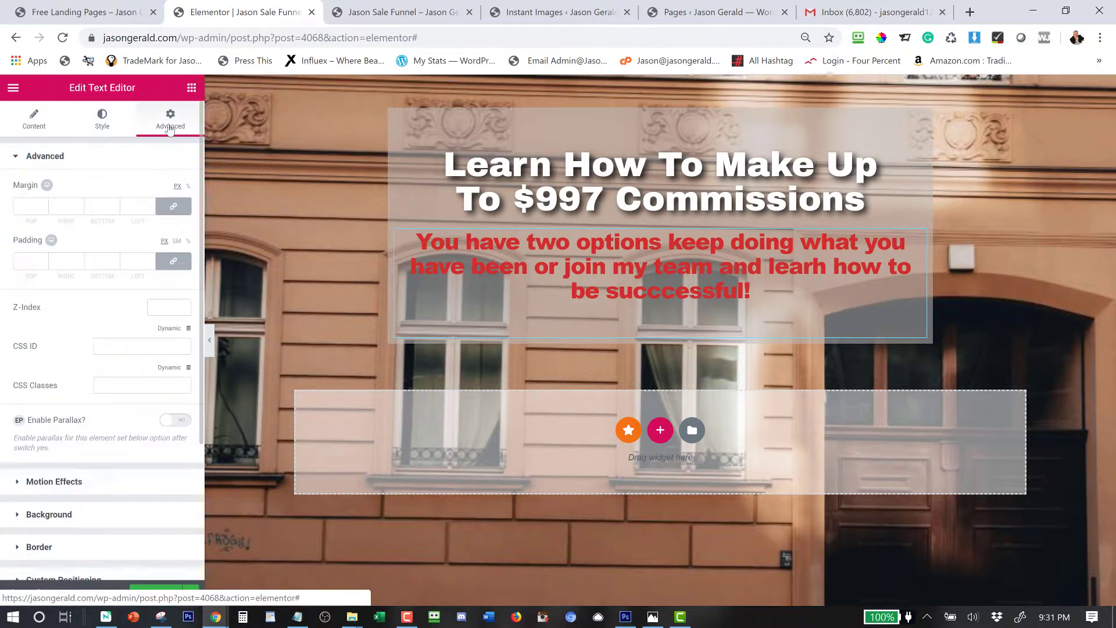
click(101, 125)
click(36, 124)
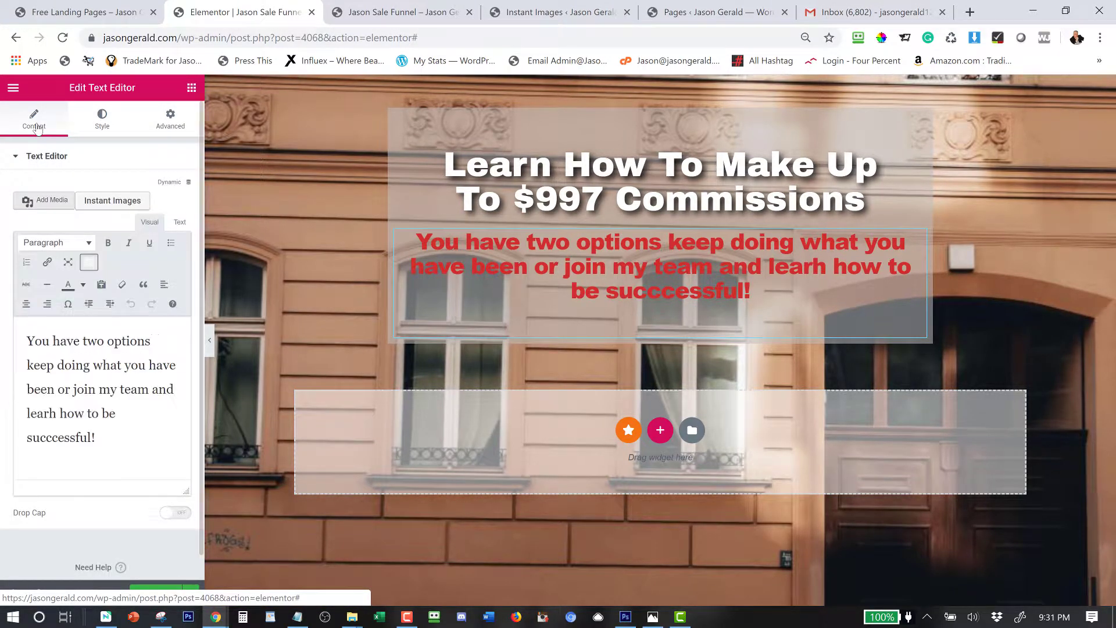
click(101, 127)
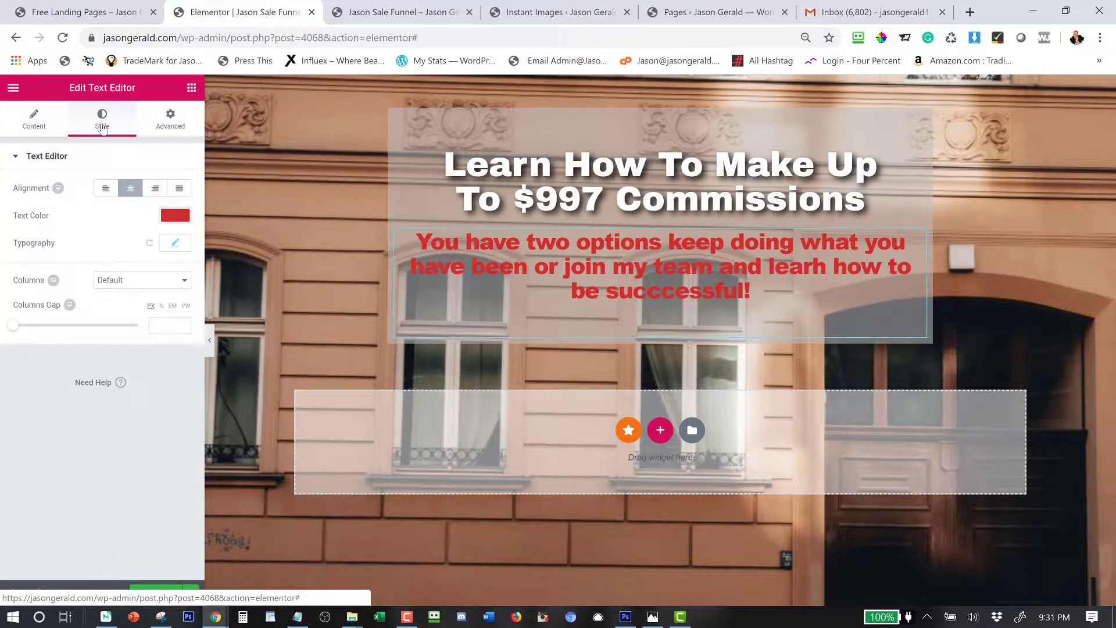
click(177, 244)
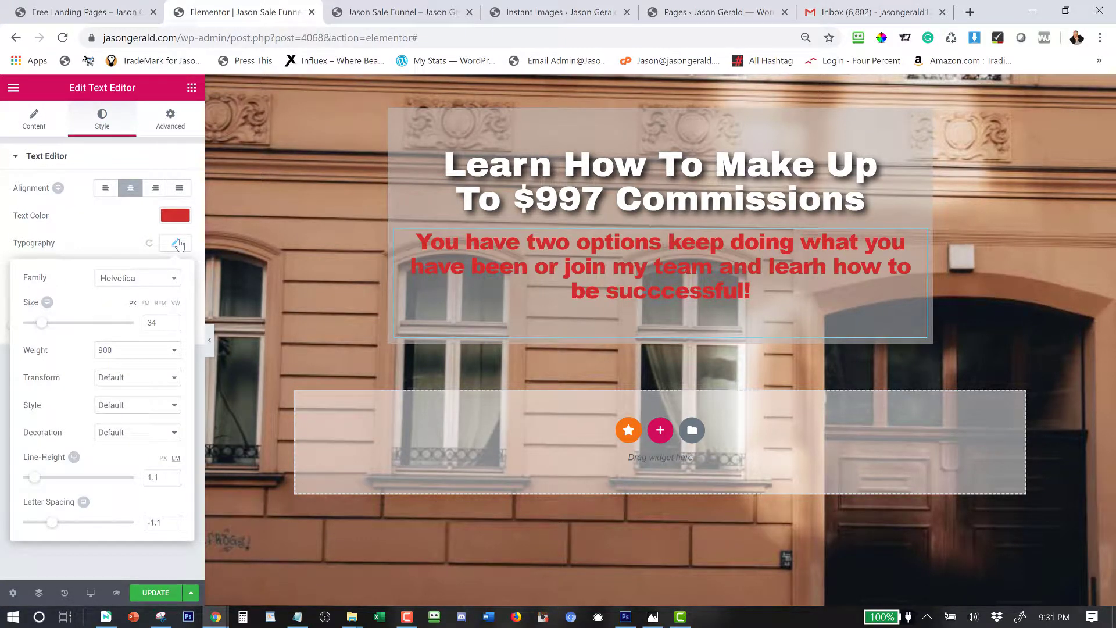
click(177, 217)
click(177, 217)
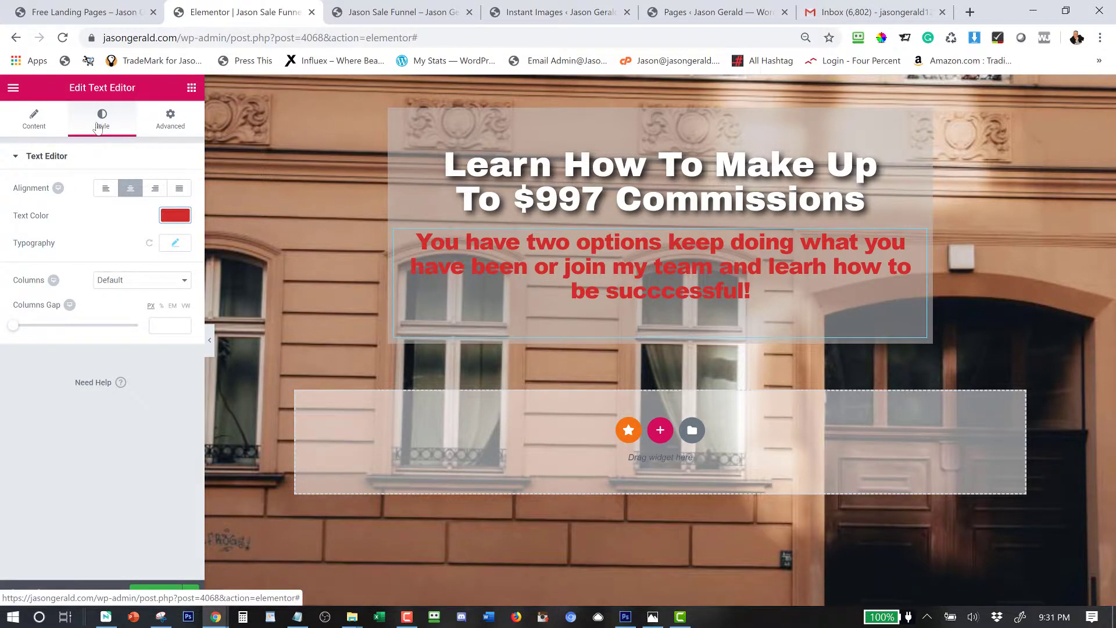
click(167, 120)
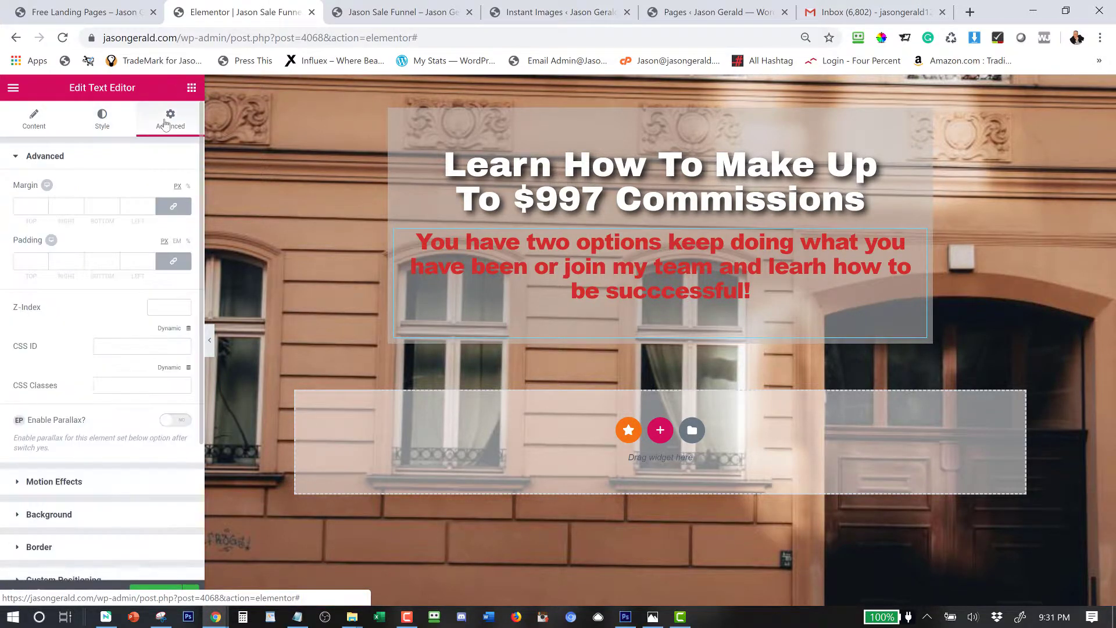
click(67, 509)
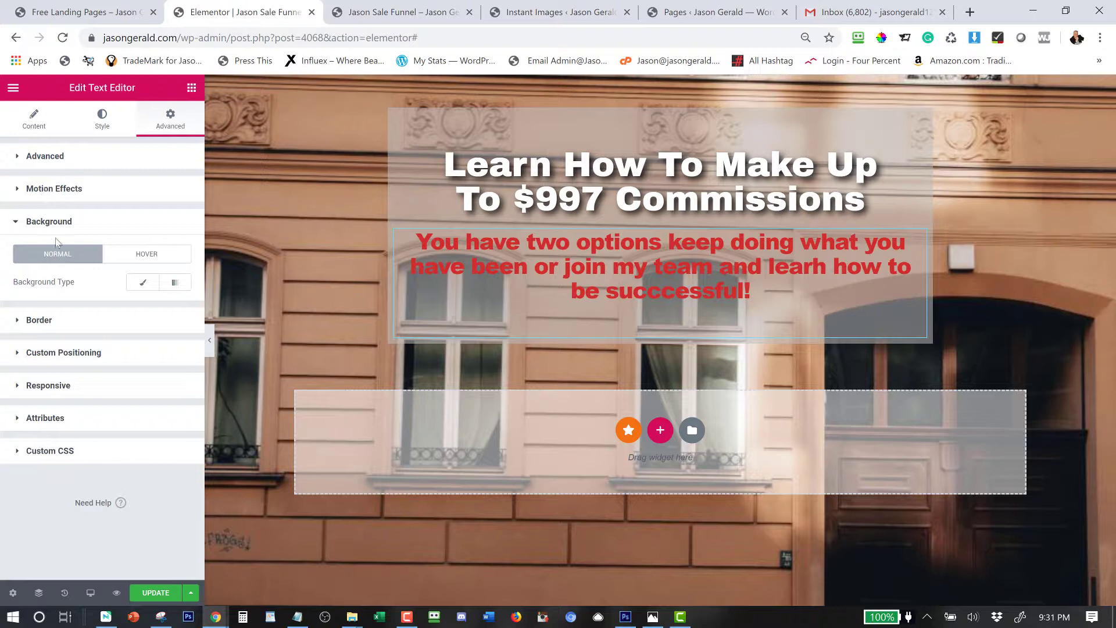
Switch the text box to a Classic background and try partly transparent green and blue colours.
click(142, 283)
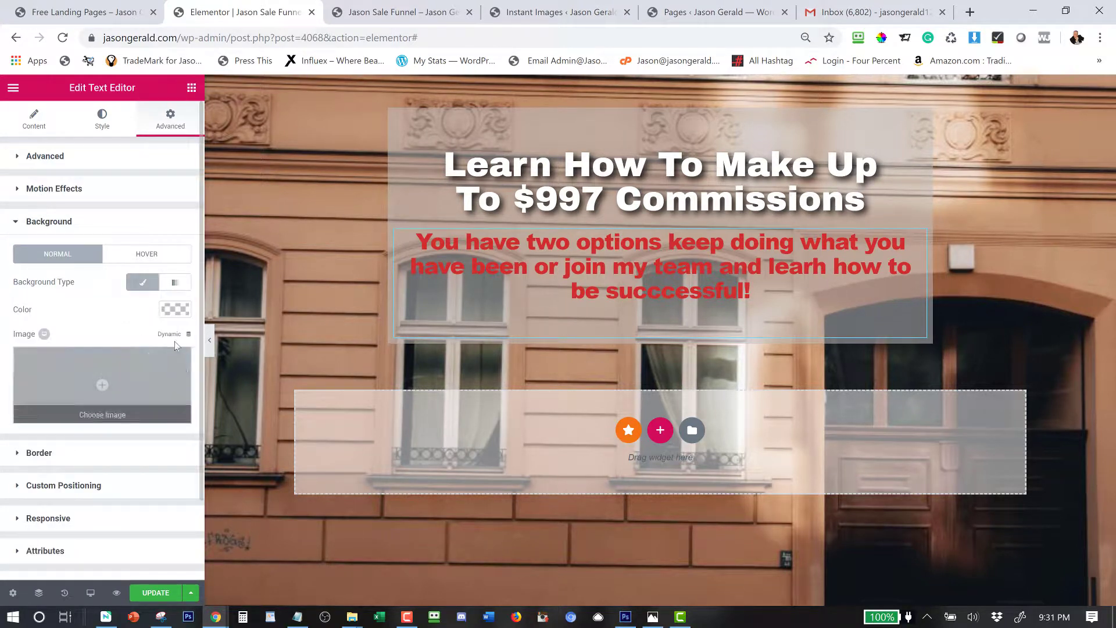
click(177, 312)
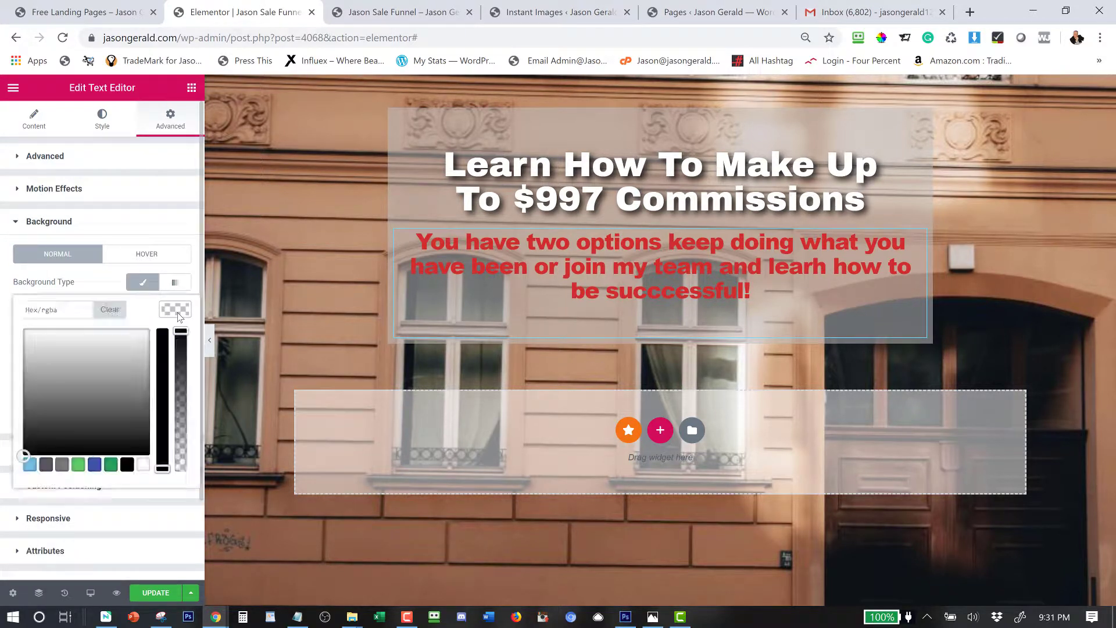
click(77, 466)
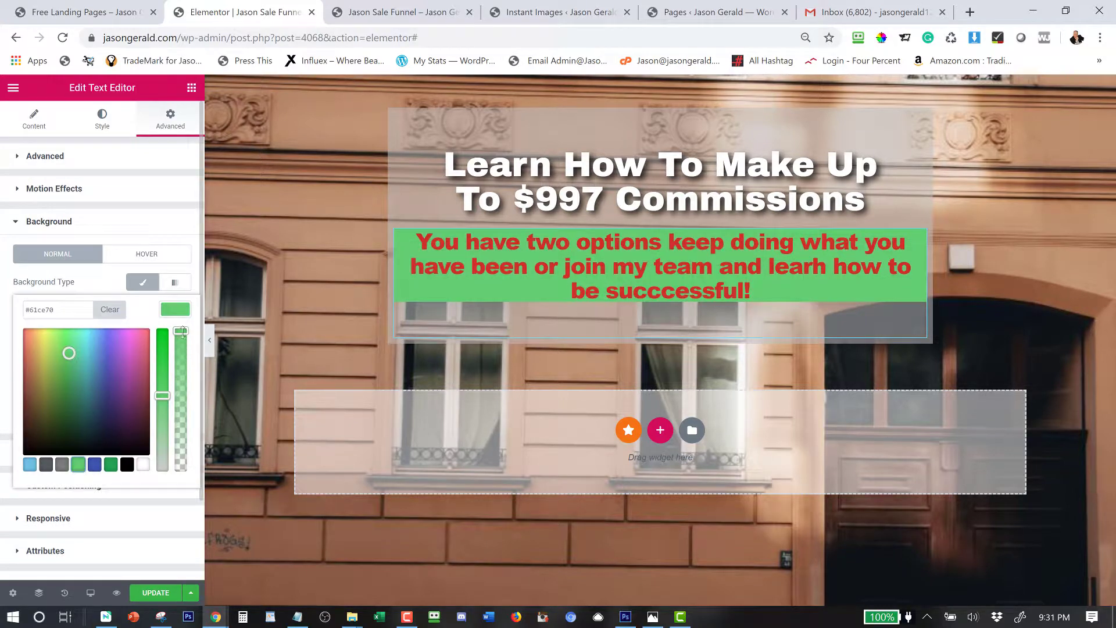
drag(183, 332, 180, 360)
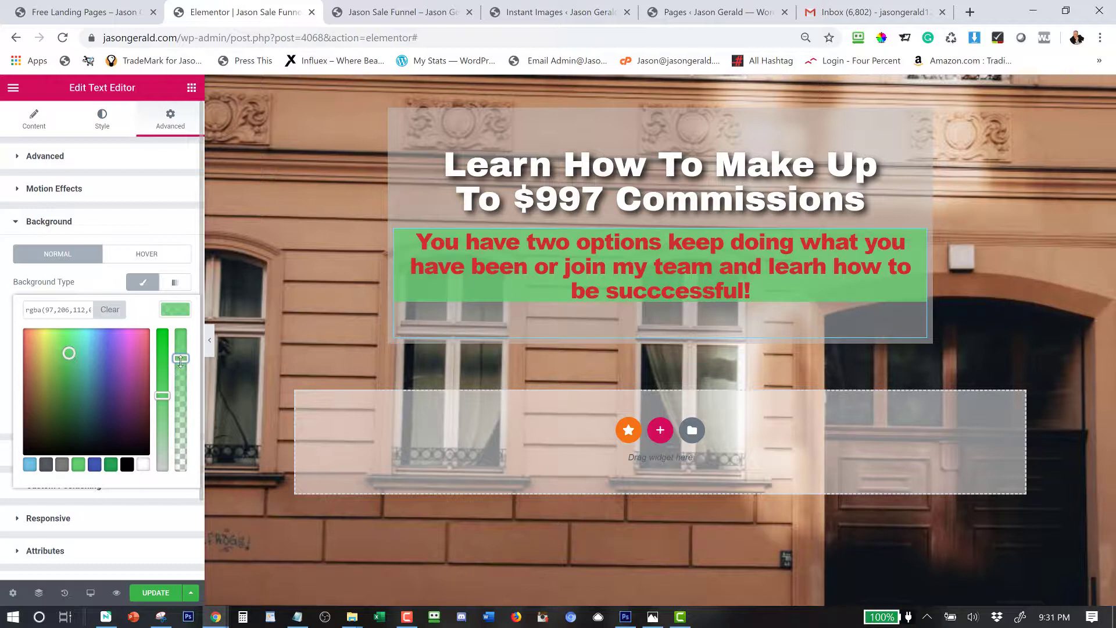
click(93, 465)
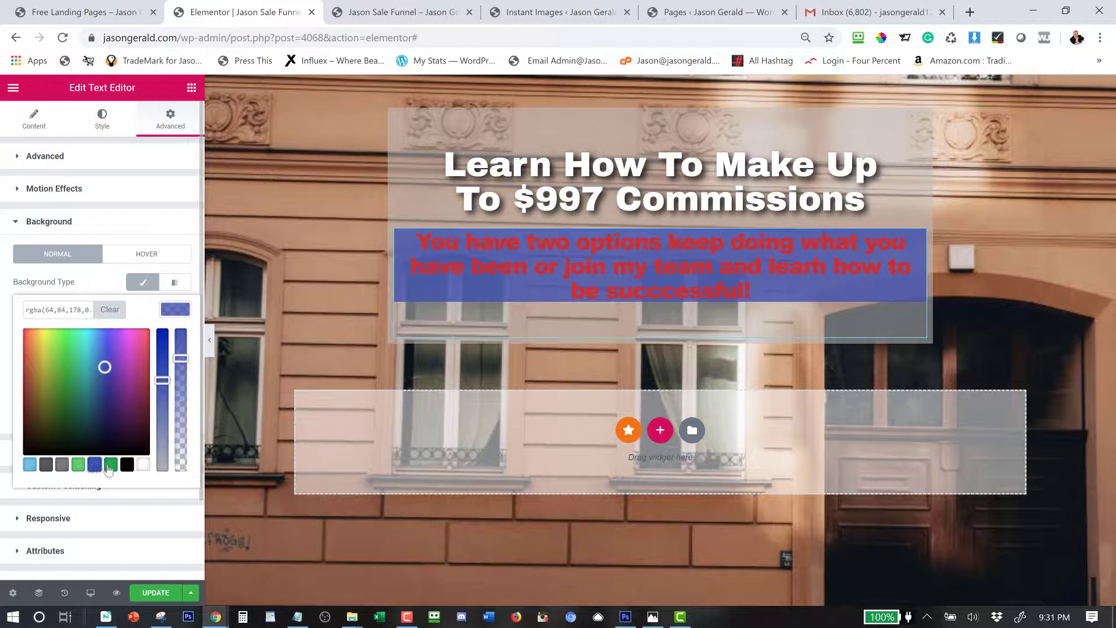
click(110, 465)
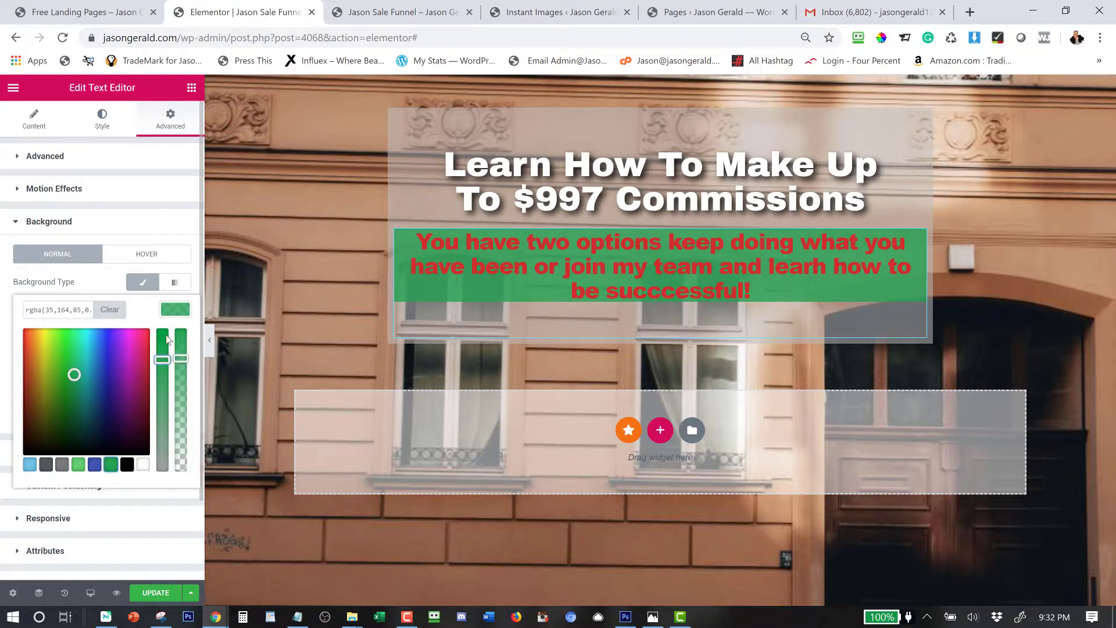
drag(167, 339, 167, 325)
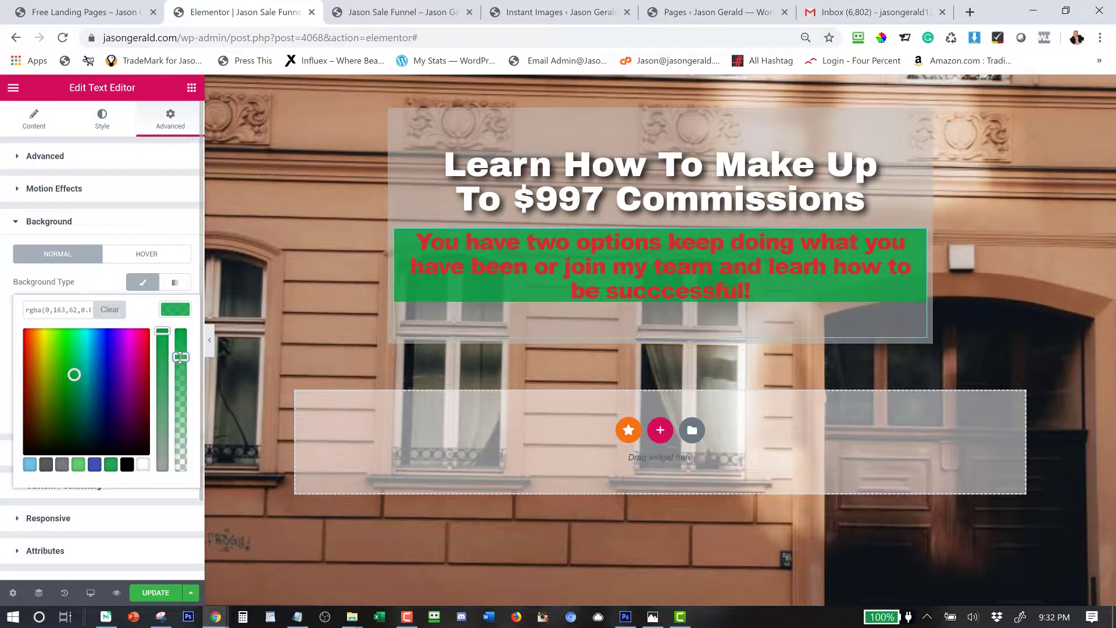
click(173, 314)
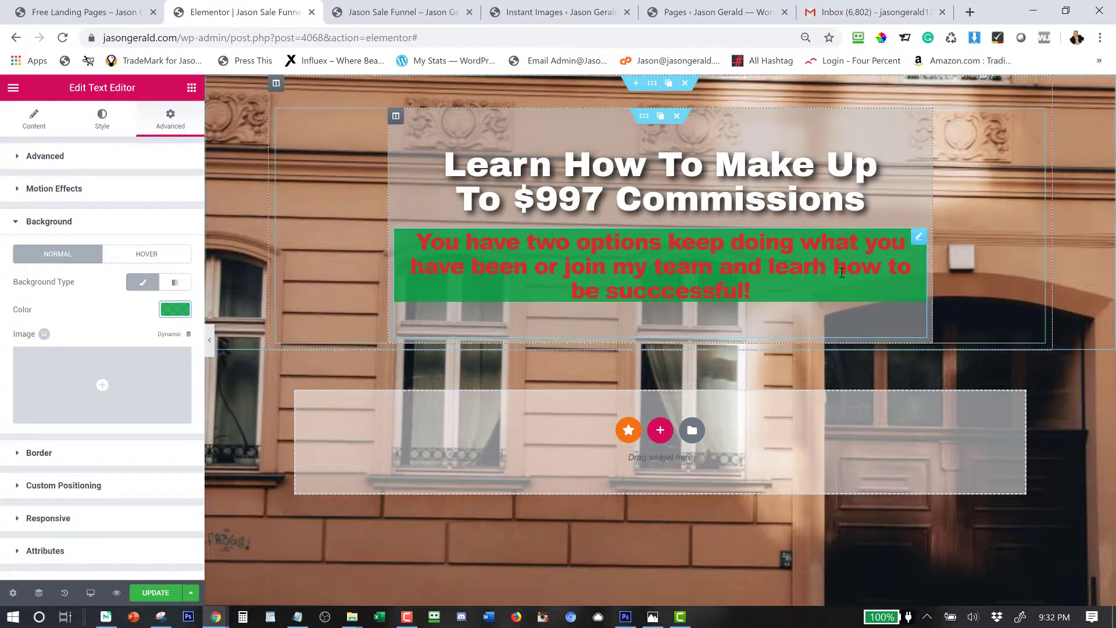
Settle on a slightly transparent bright yellow background (rgba 224,249,0) for the text box.
click(181, 316)
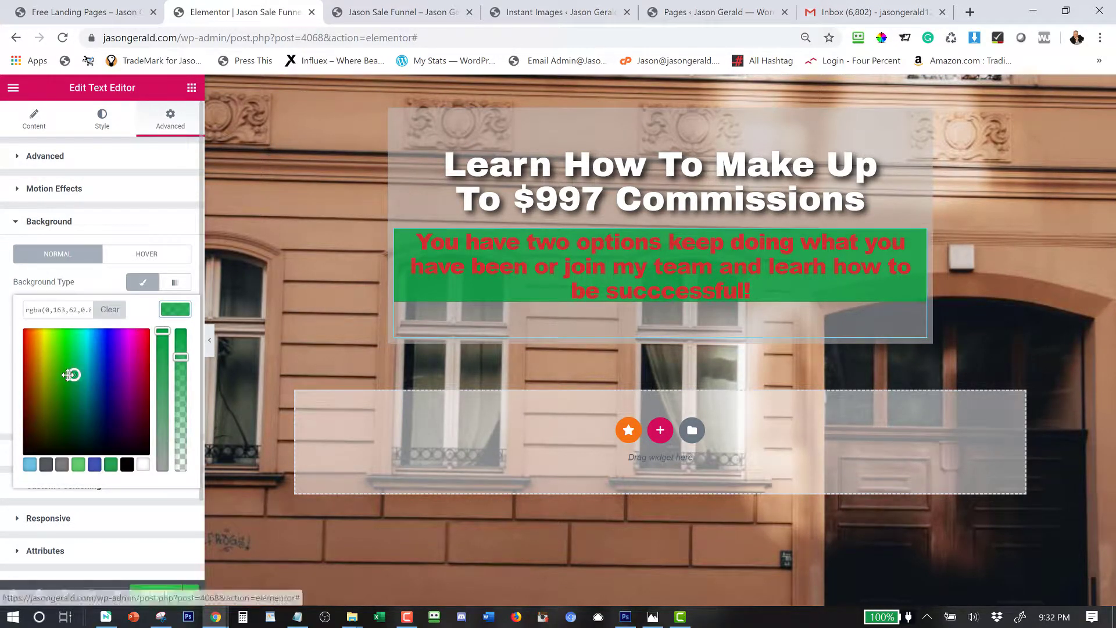
click(37, 357)
click(54, 350)
click(44, 331)
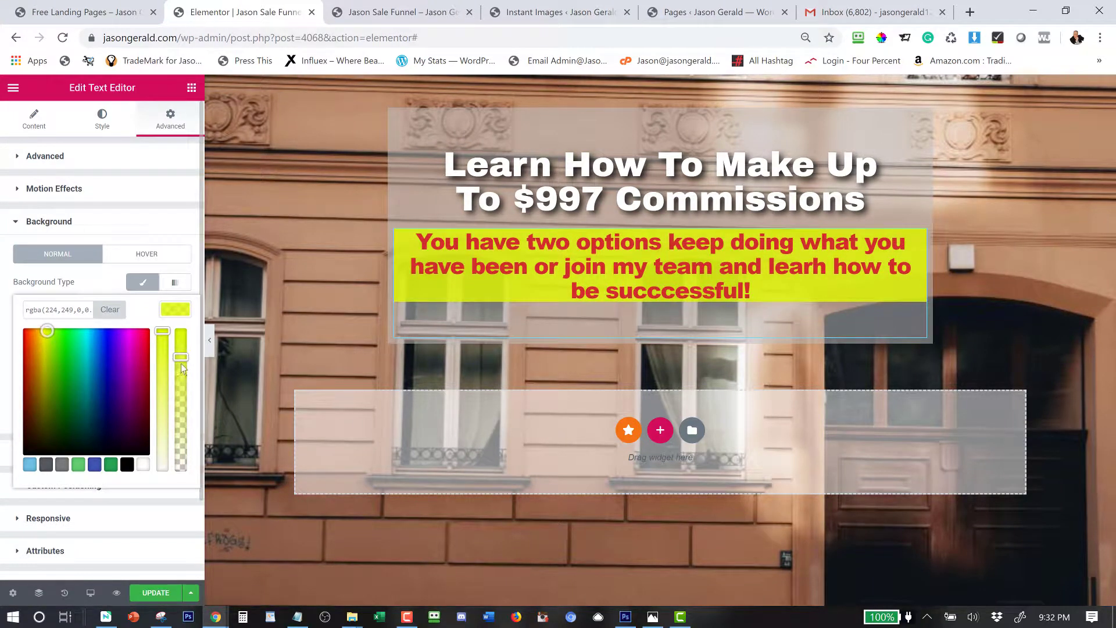
drag(180, 361, 176, 372)
click(120, 225)
click(51, 255)
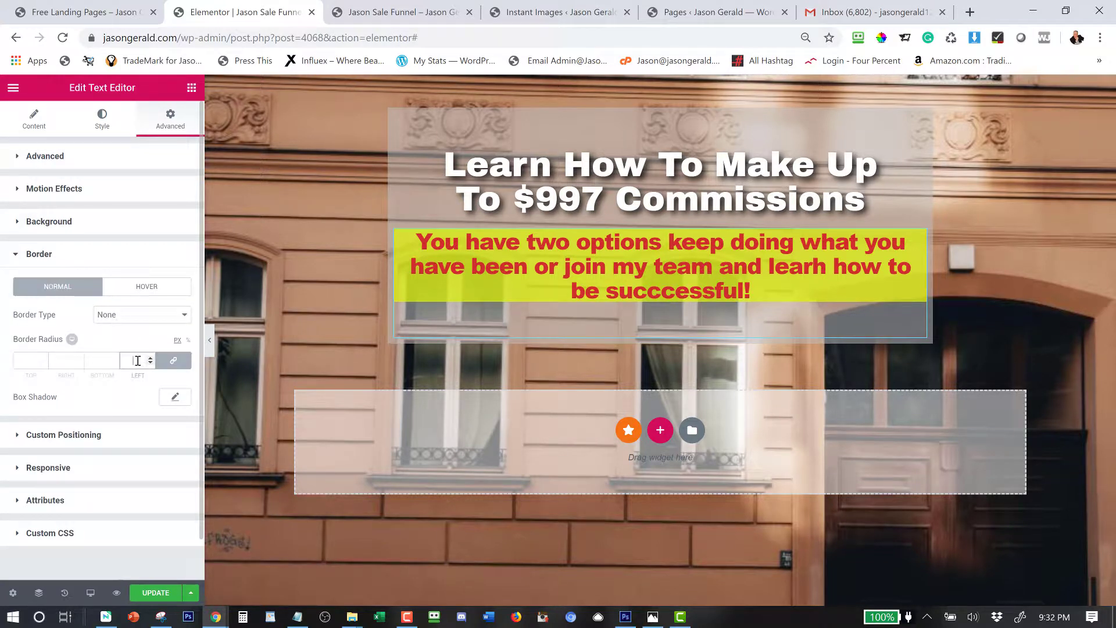
Round the yellow box's corners to radius 30 and set its linked padding to 20.
text(0)
click(43, 160)
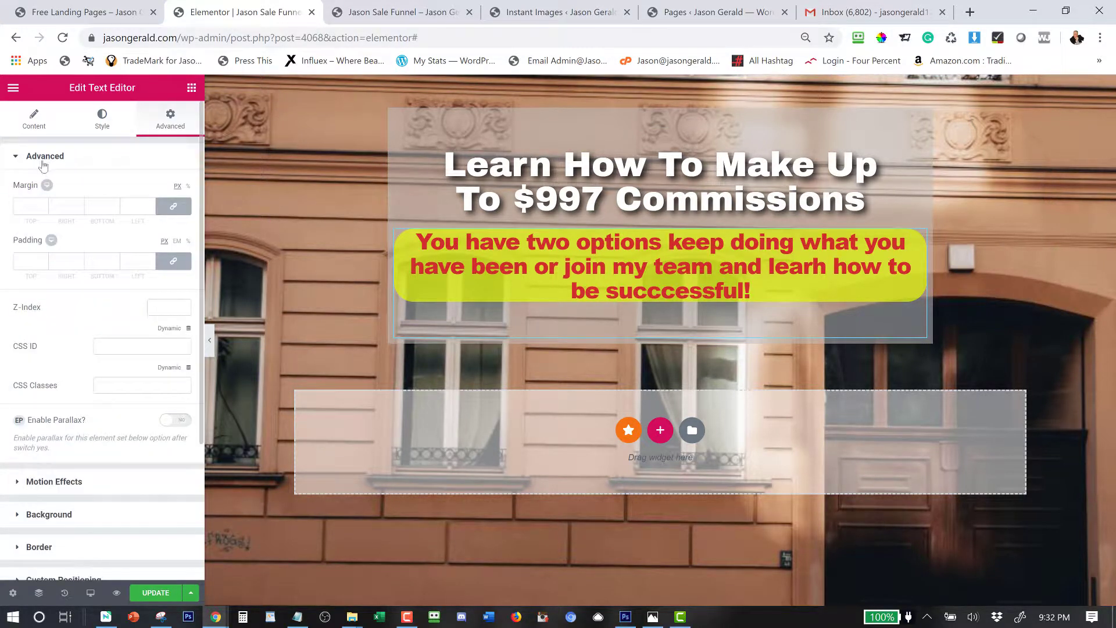
click(99, 261)
text(20)
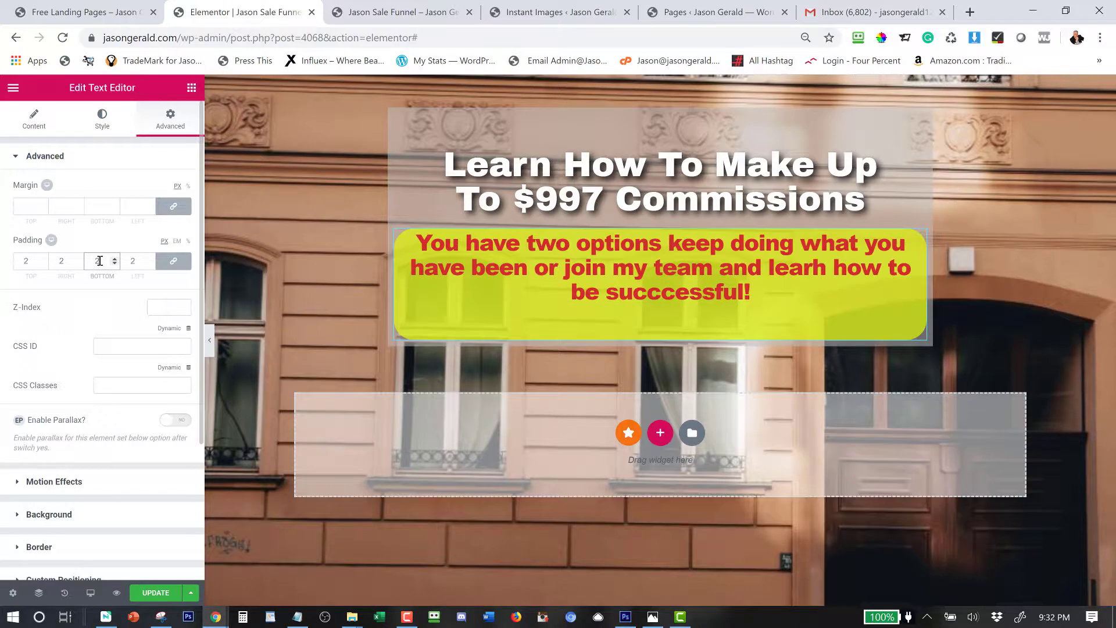
Unlink the padding and adjust the bottom side, ending with 20 px bottom padding.
click(173, 263)
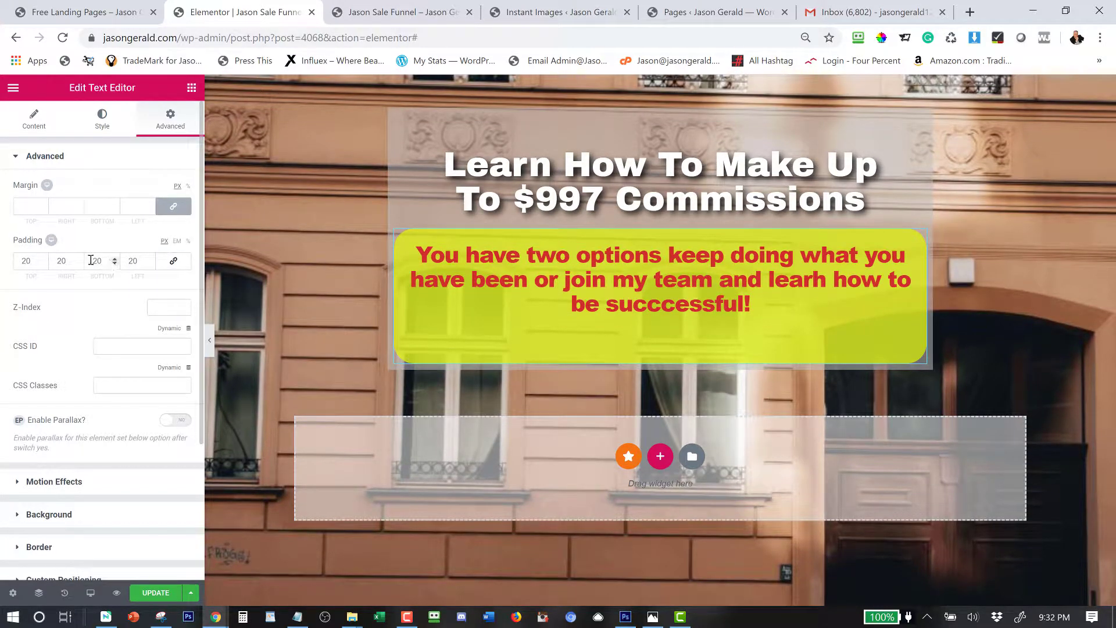
click(95, 262)
key(BackSpace)
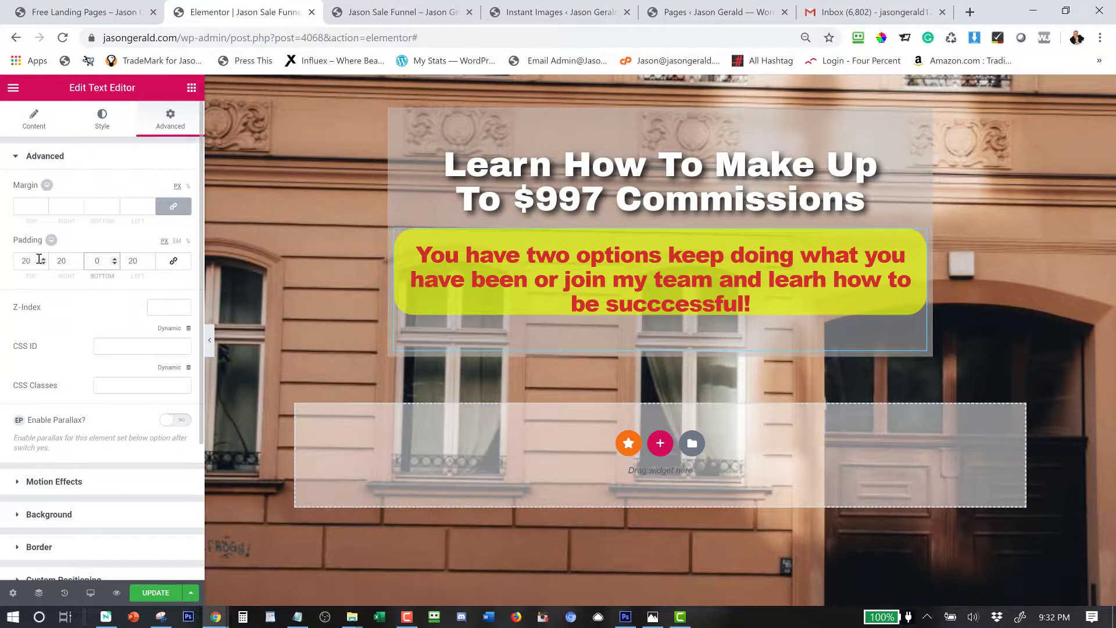
drag(36, 261, 14, 258)
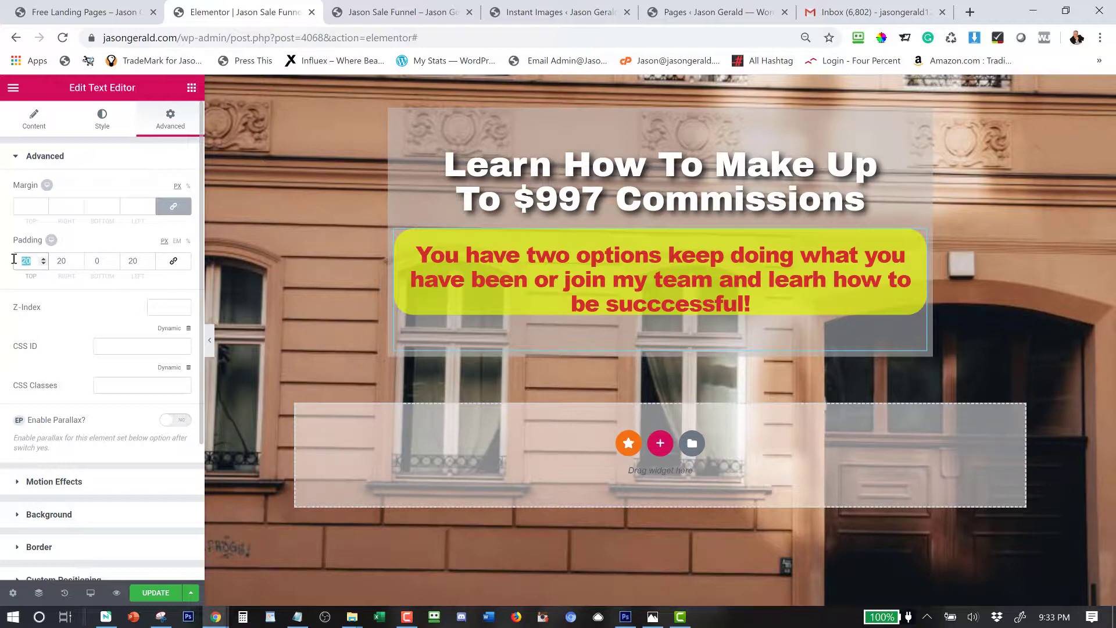
click(97, 260)
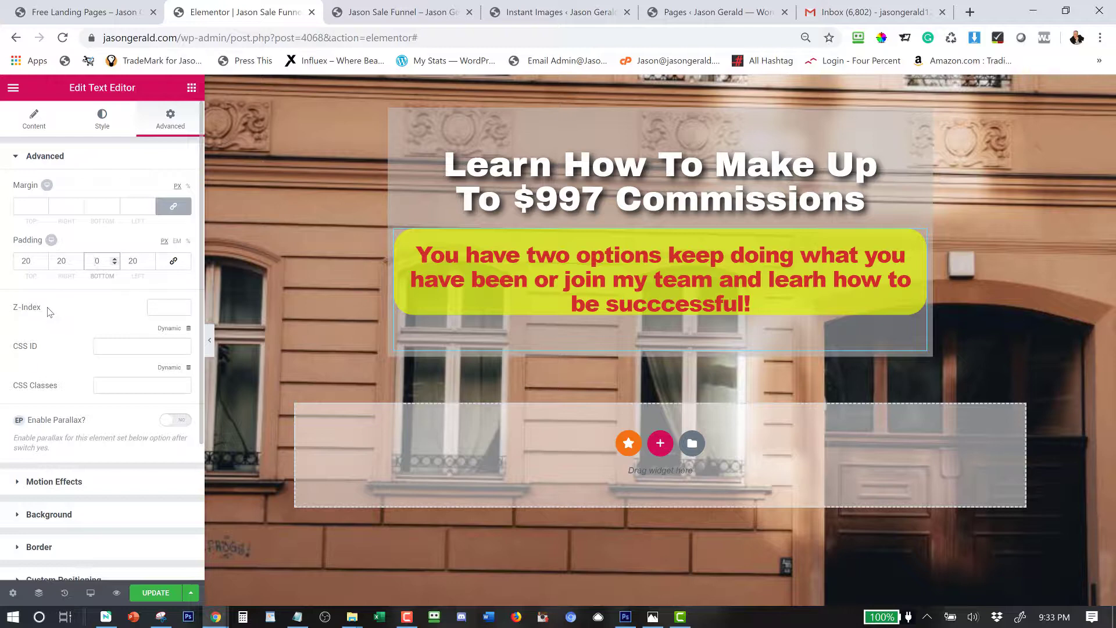
text(2)
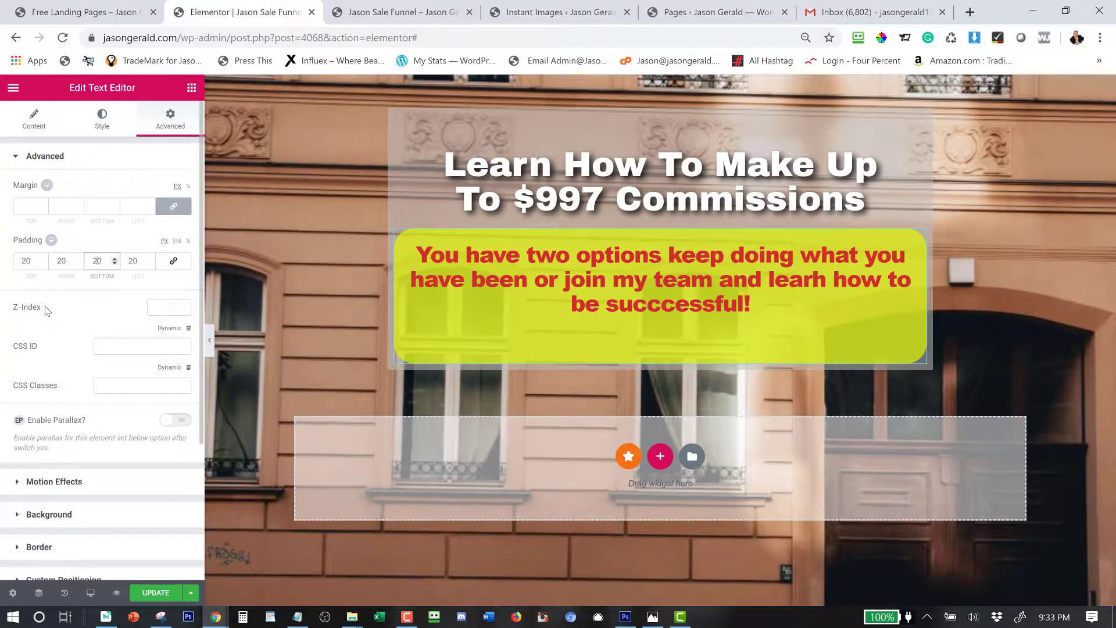
click(115, 263)
click(115, 263)
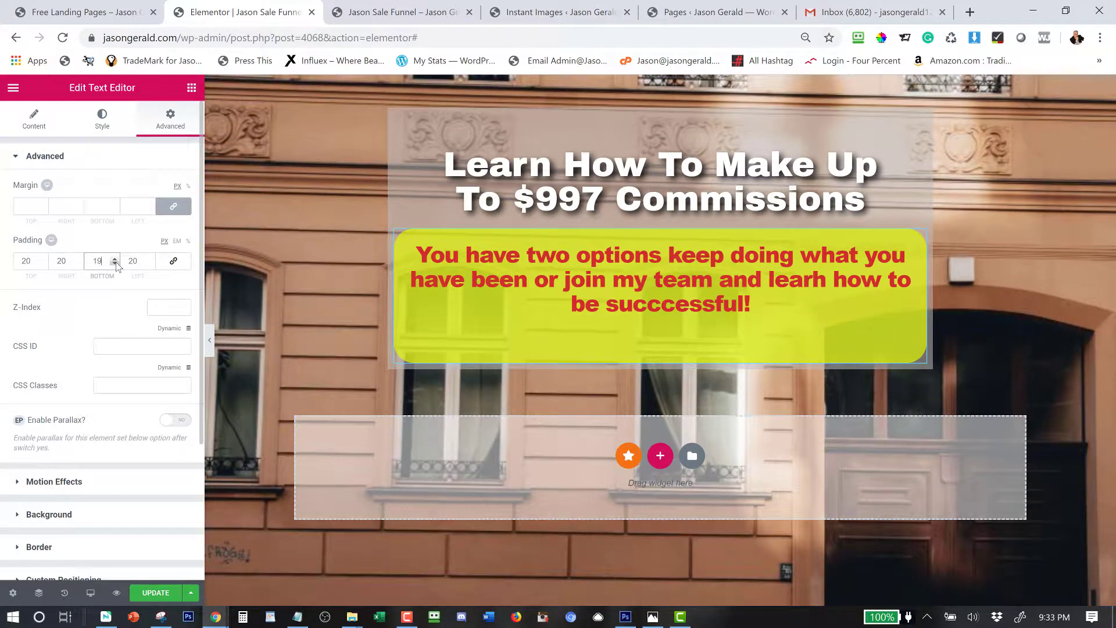
click(115, 263)
click(115, 263)
click(115, 263)
click(115, 263)
click(115, 263)
click(115, 263)
click(115, 263)
click(115, 263)
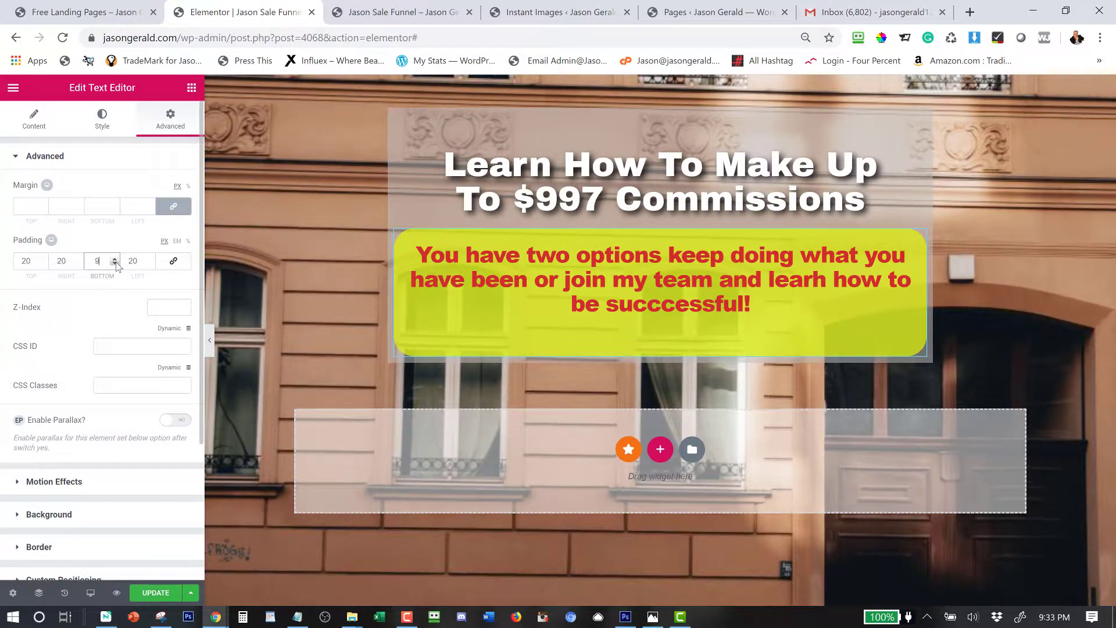
click(115, 263)
click(115, 264)
click(115, 263)
click(115, 263)
click(115, 263)
click(115, 263)
click(115, 263)
click(115, 264)
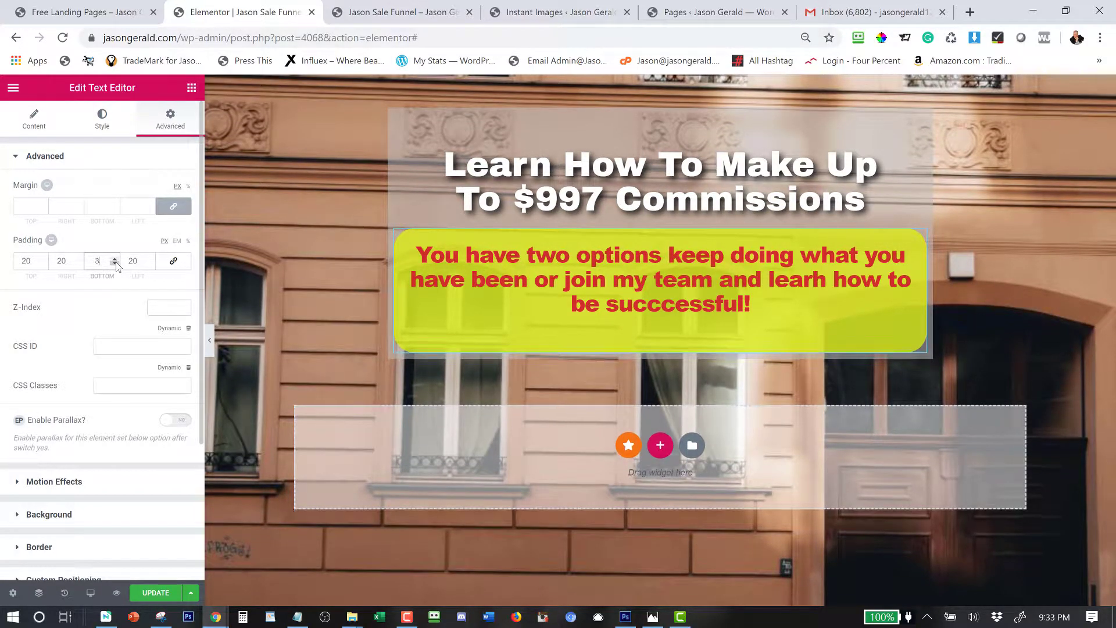
click(115, 263)
click(115, 264)
click(116, 263)
click(115, 264)
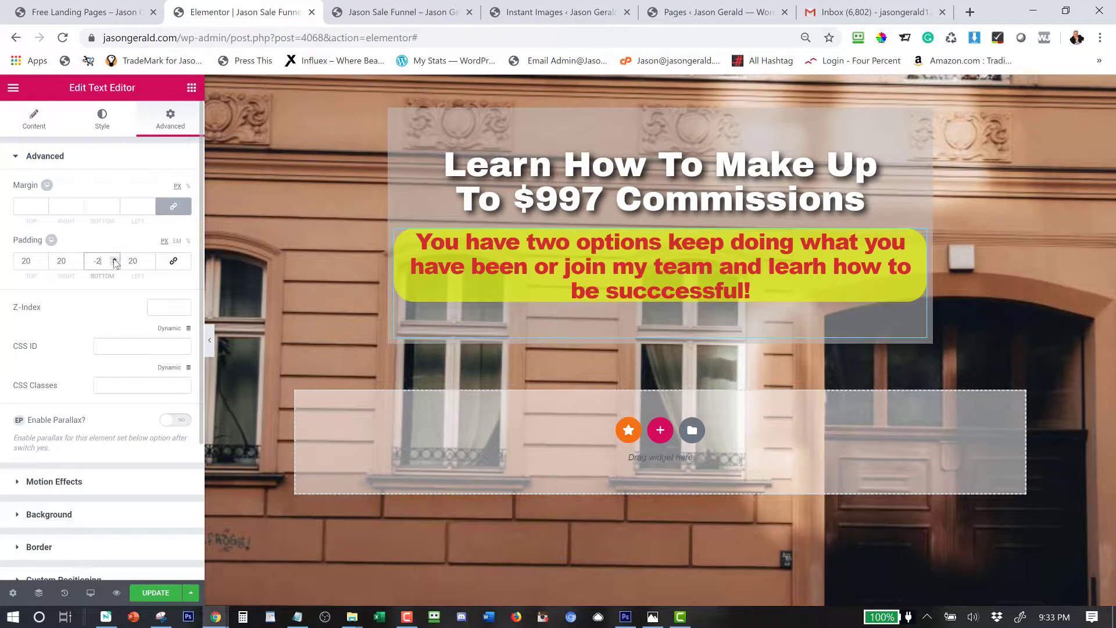
click(115, 259)
click(115, 260)
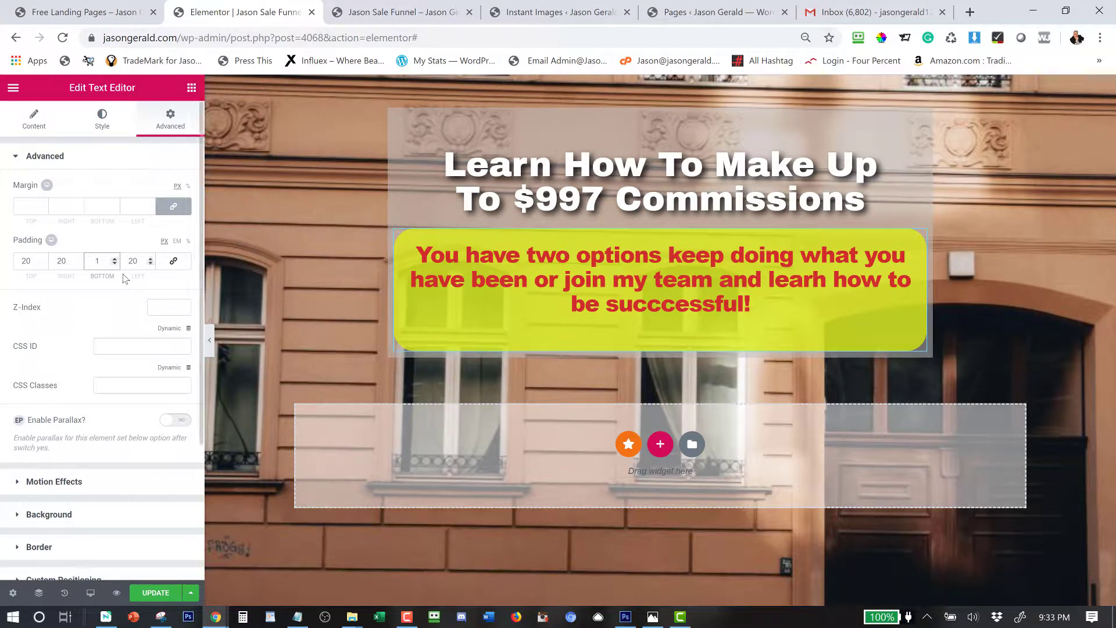
drag(103, 262, 66, 263)
text(20)
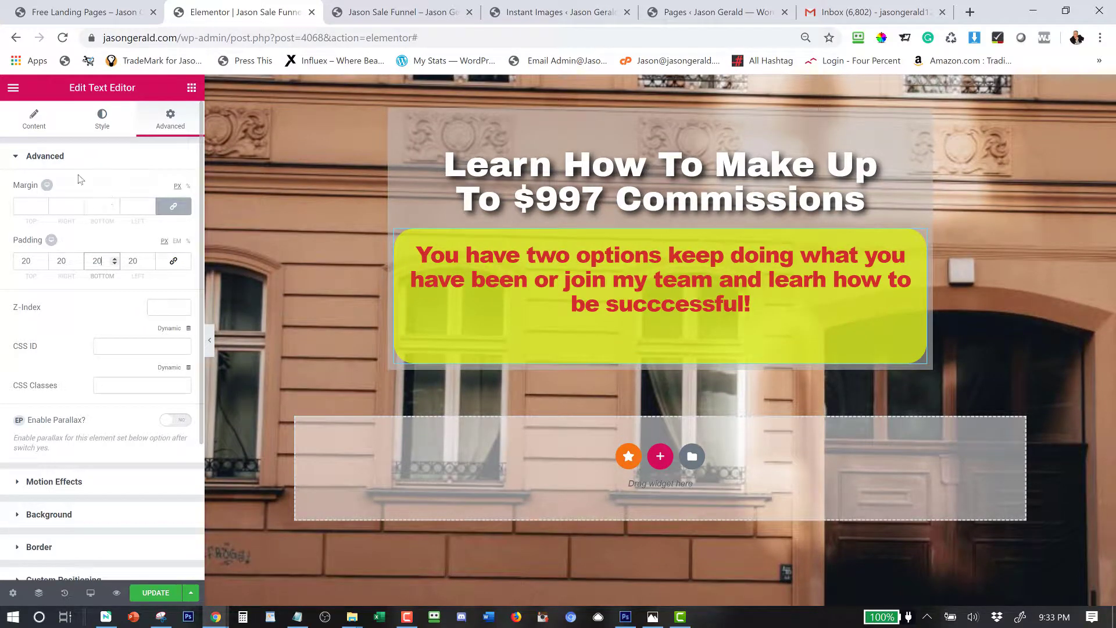
Check the paragraph in the editor's Text view, then return to the widget list.
click(30, 124)
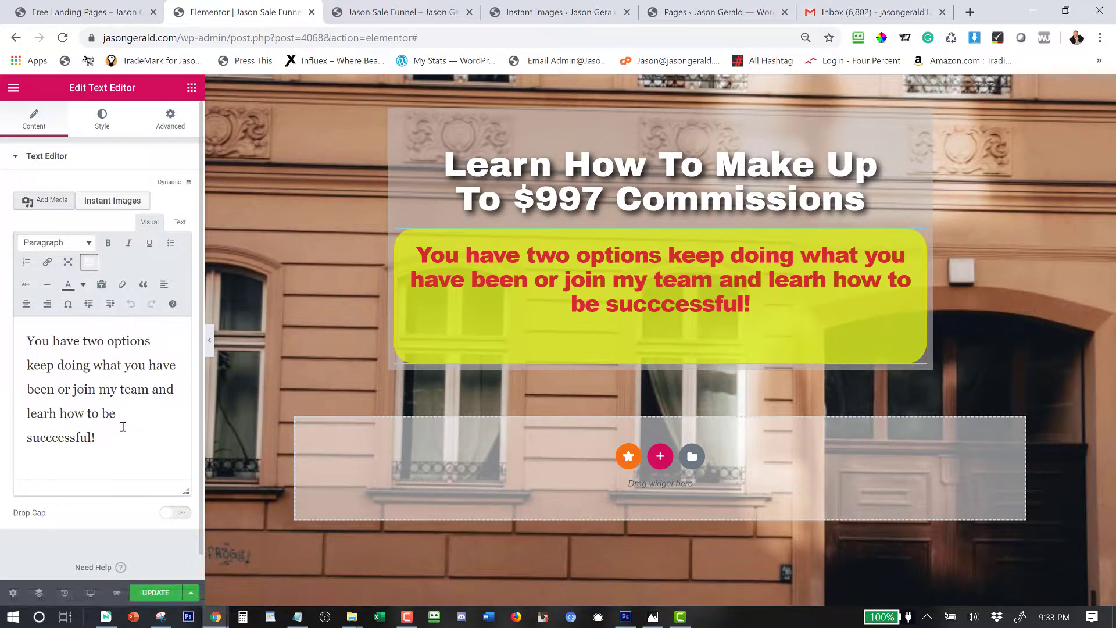
click(180, 222)
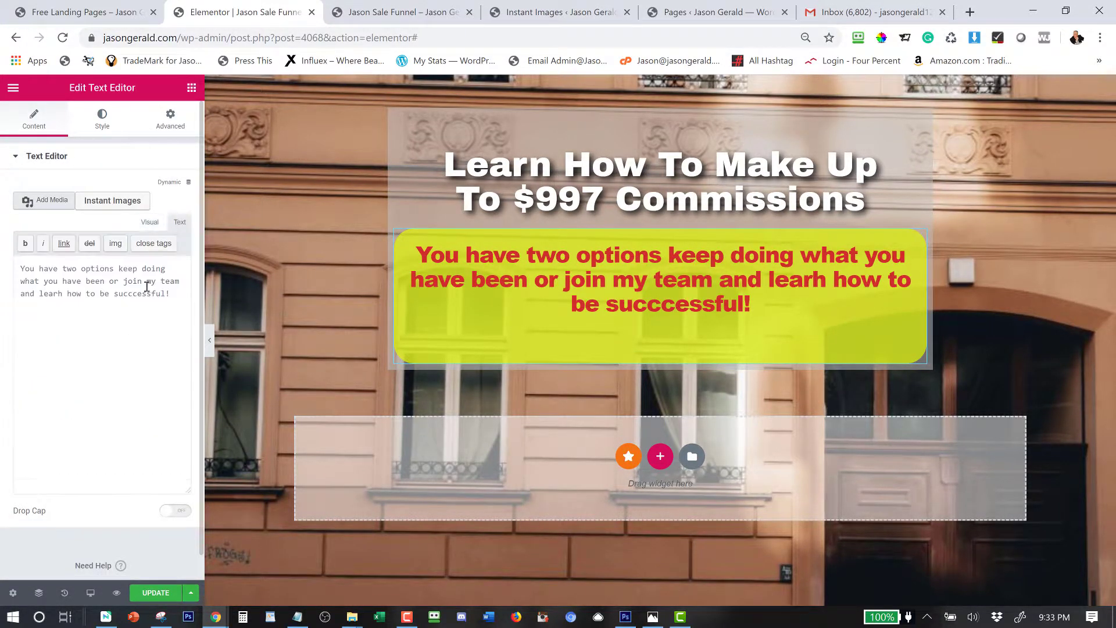
click(178, 295)
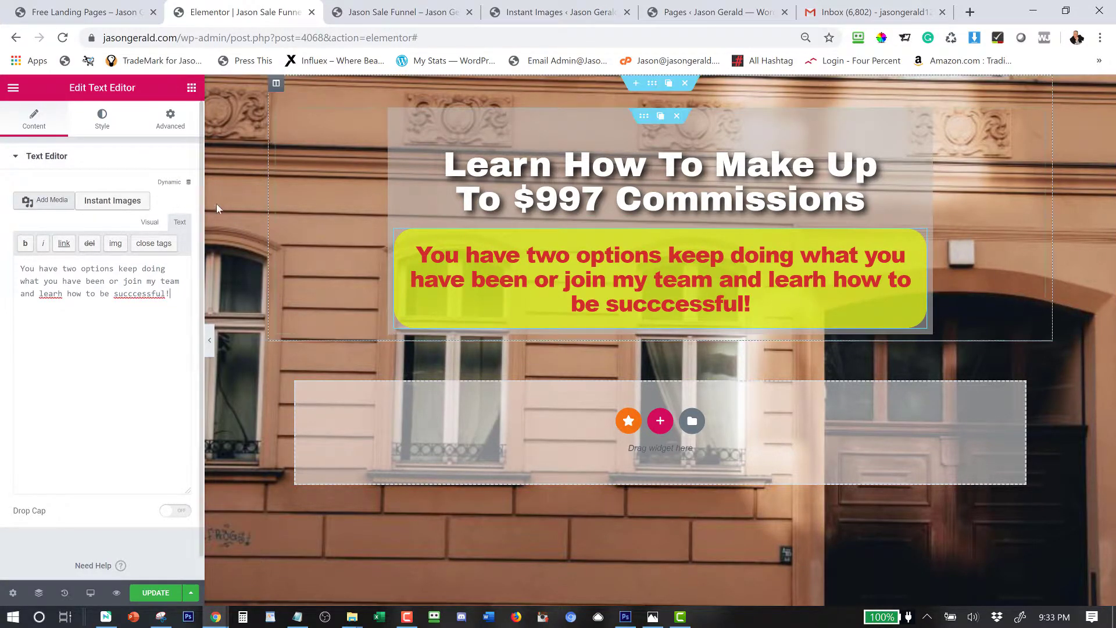
click(190, 90)
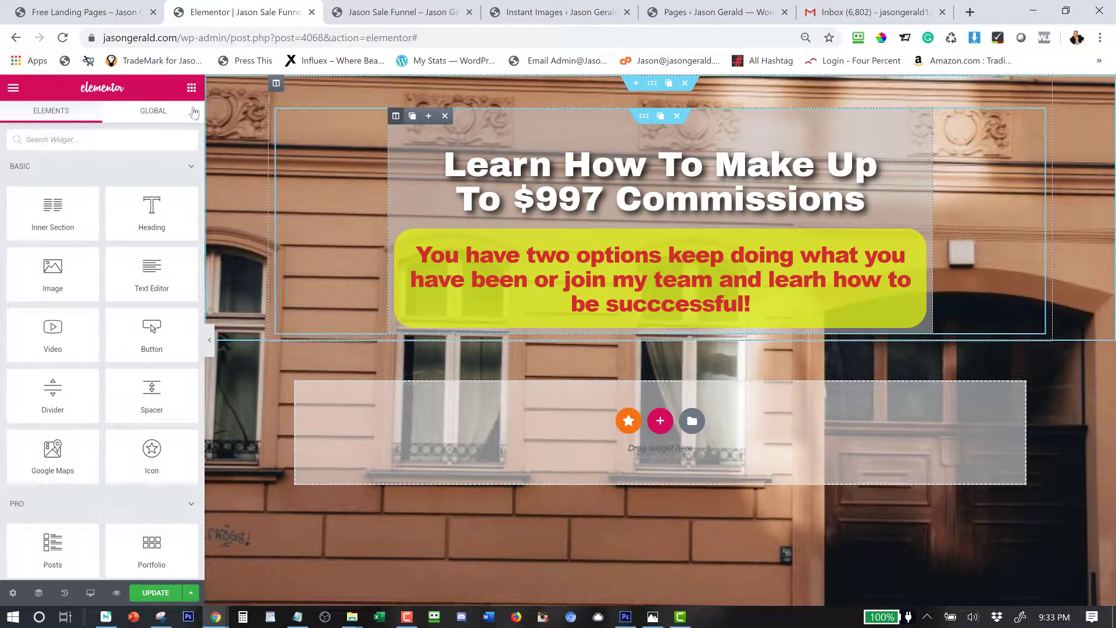
Give the headline's grey column a 20 px border radius on all corners.
click(396, 116)
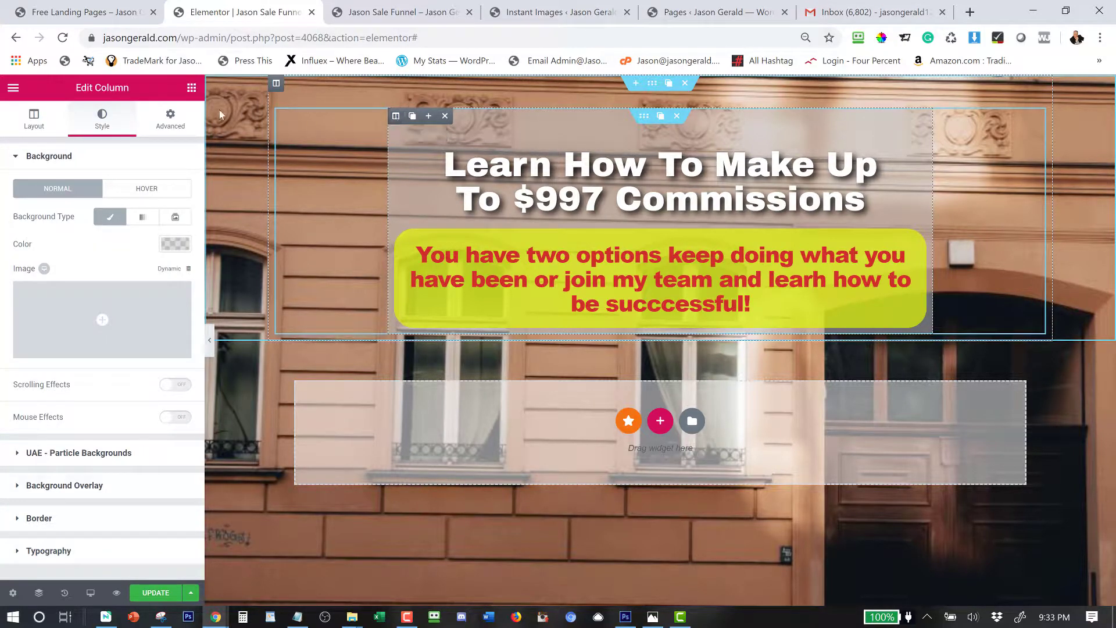
click(177, 115)
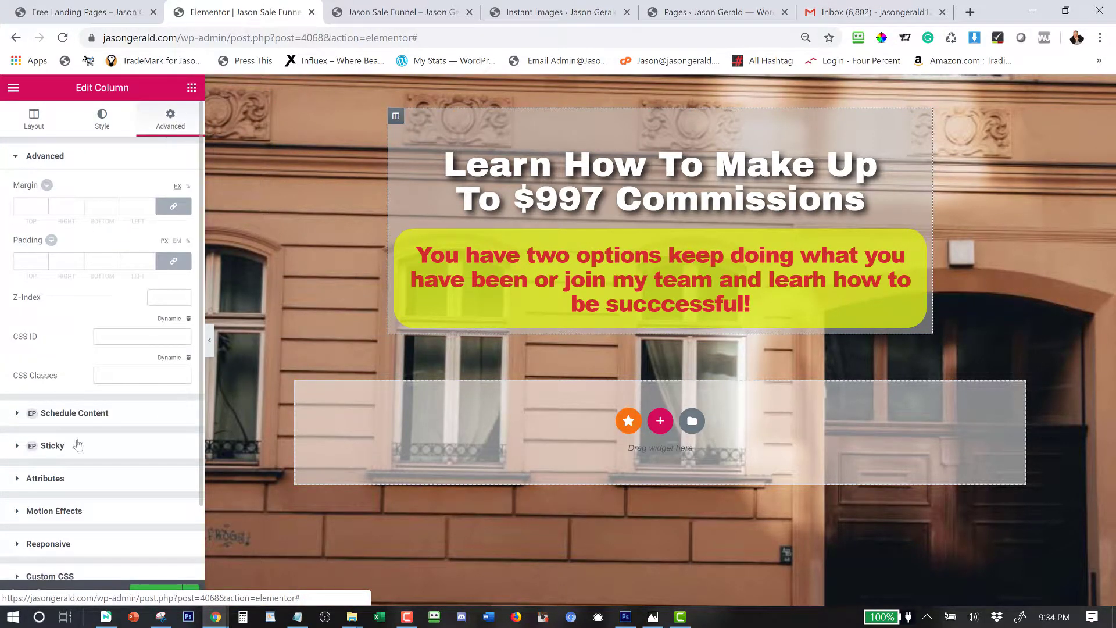
scroll(75, 475, down, 2)
scroll(75, 475, up, 2)
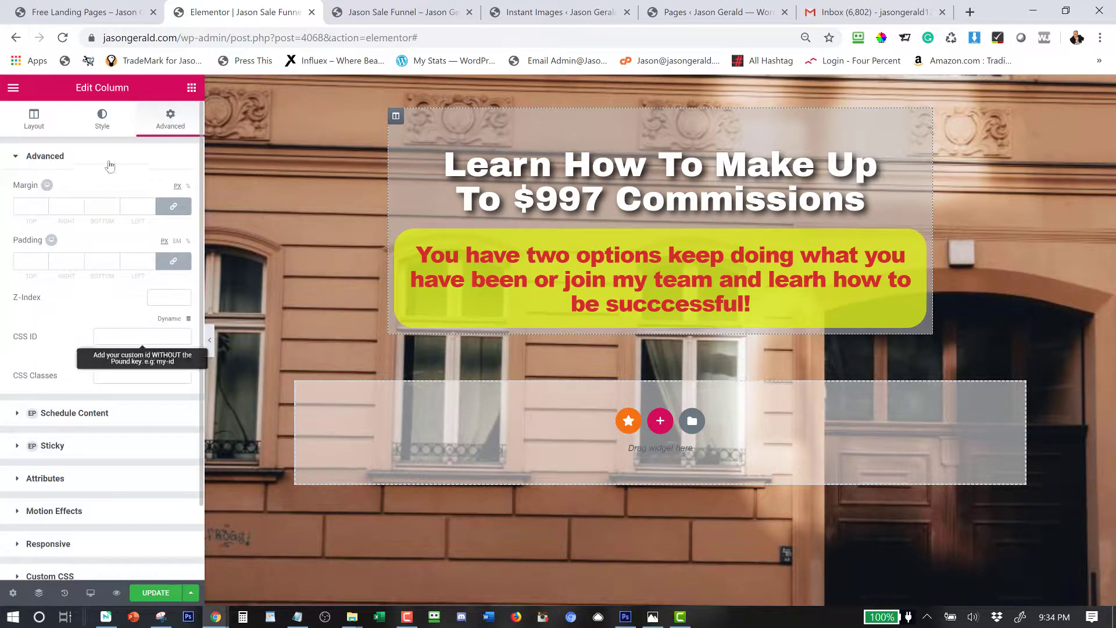
click(102, 119)
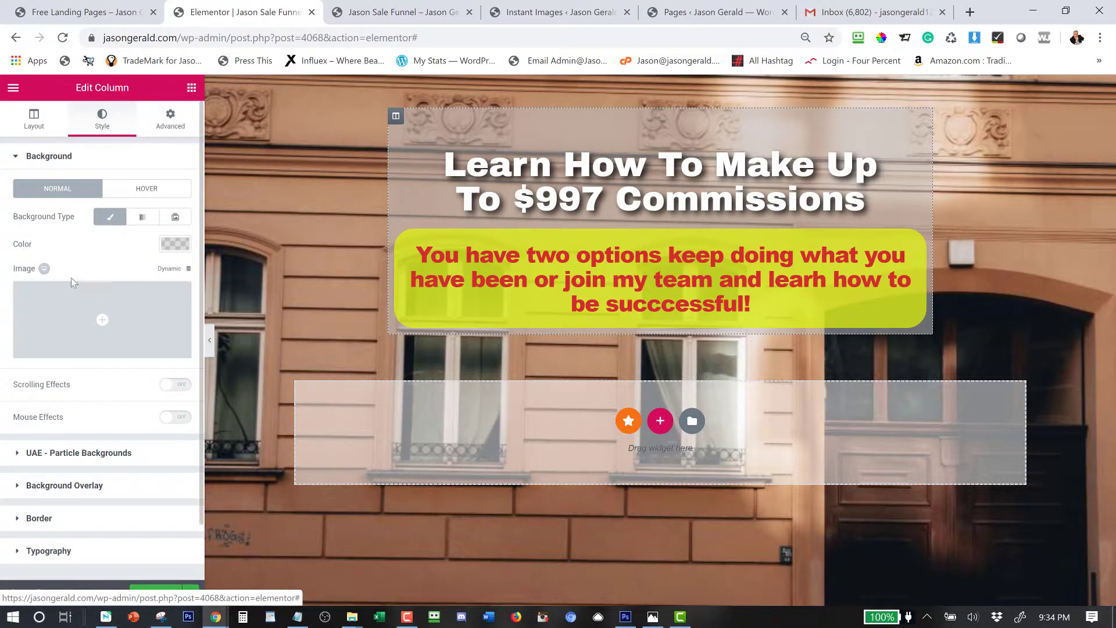
click(39, 518)
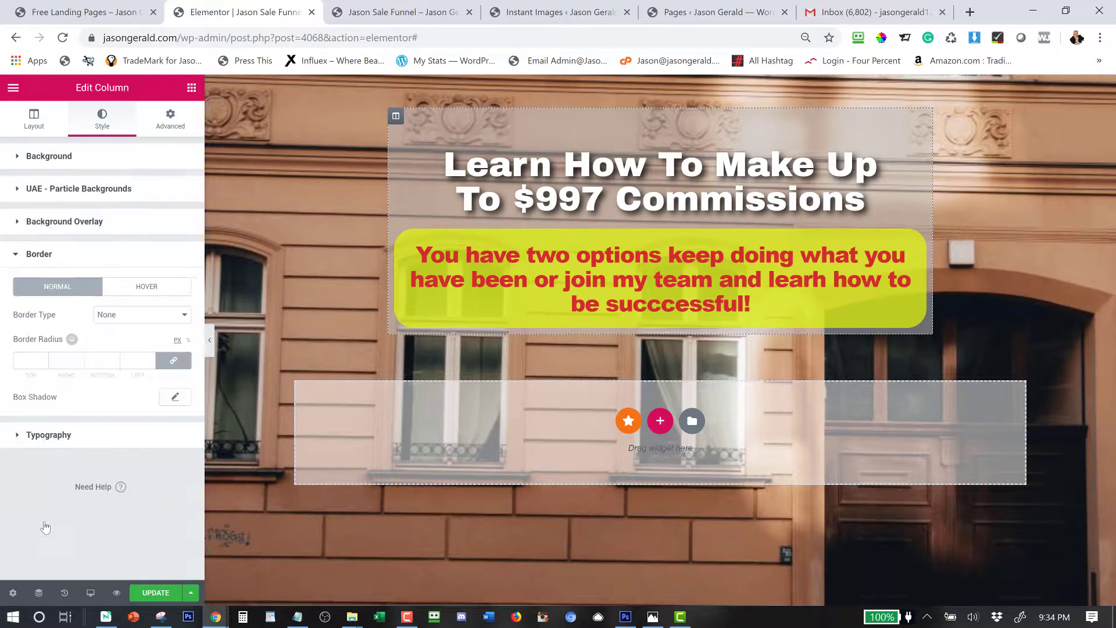
click(137, 360)
text(10)
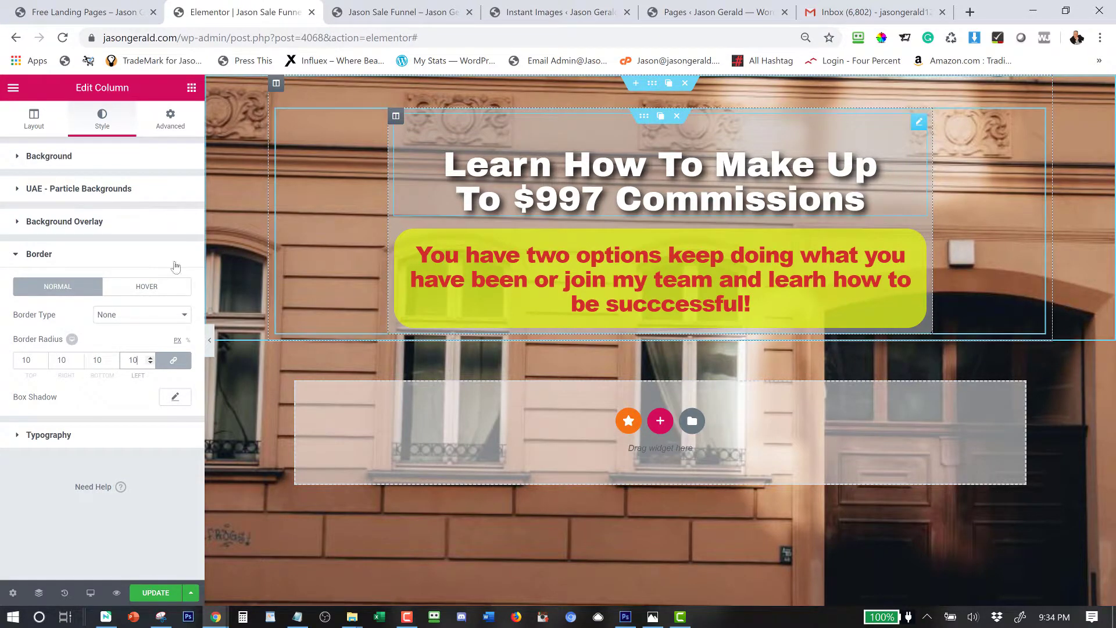
double_click(86, 360)
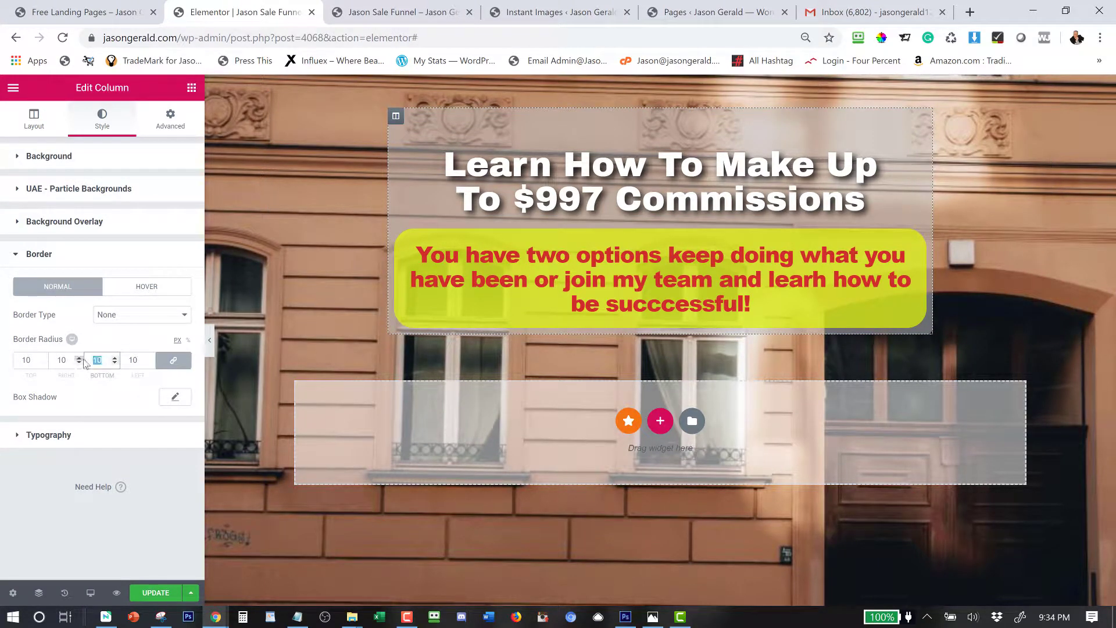
text(20)
Add a Form widget found by searching 'for', then undo it through History.
click(191, 88)
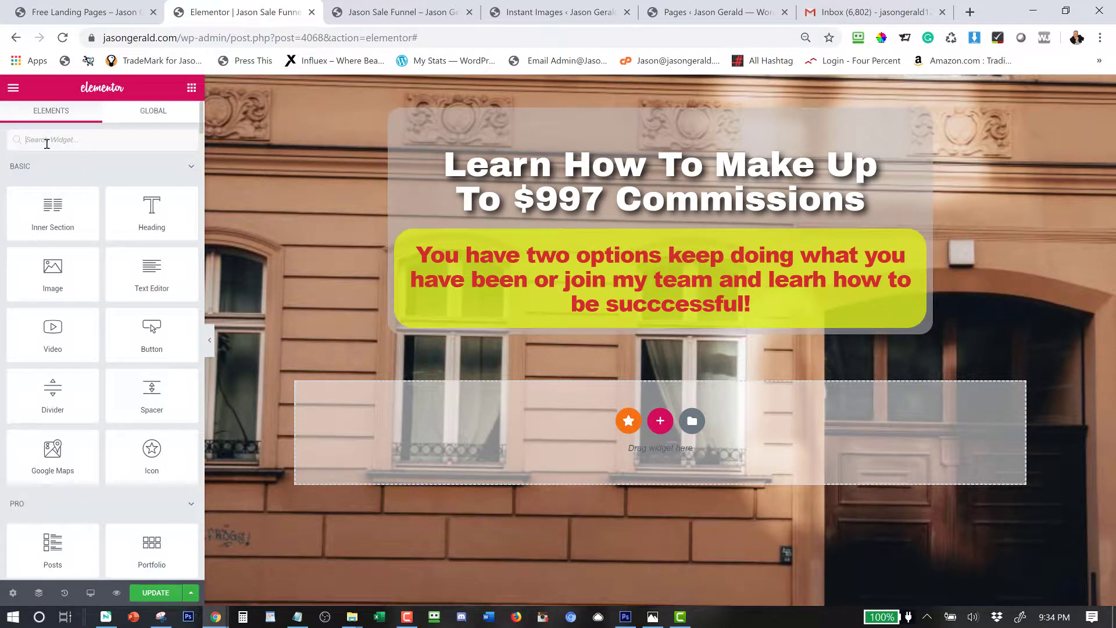
text(fo)
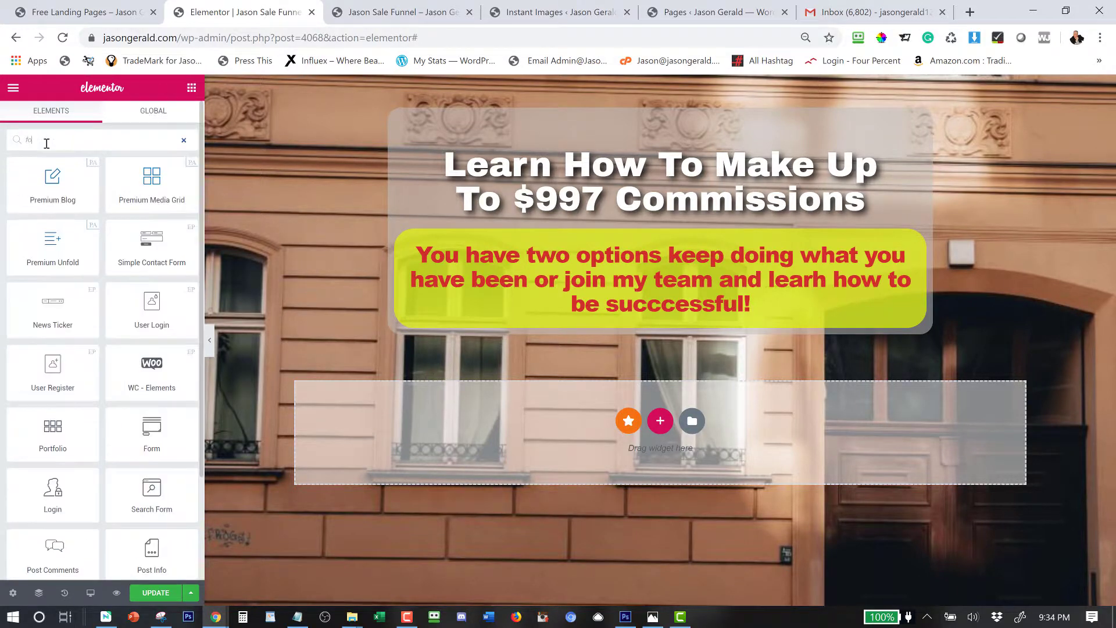
text(r)
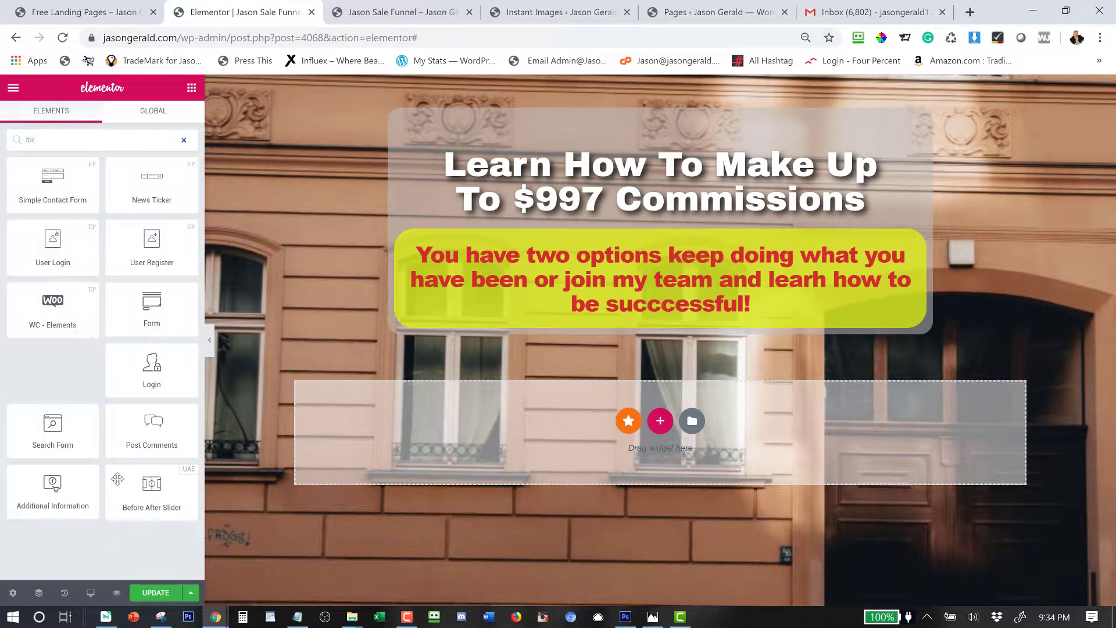
drag(160, 312, 630, 331)
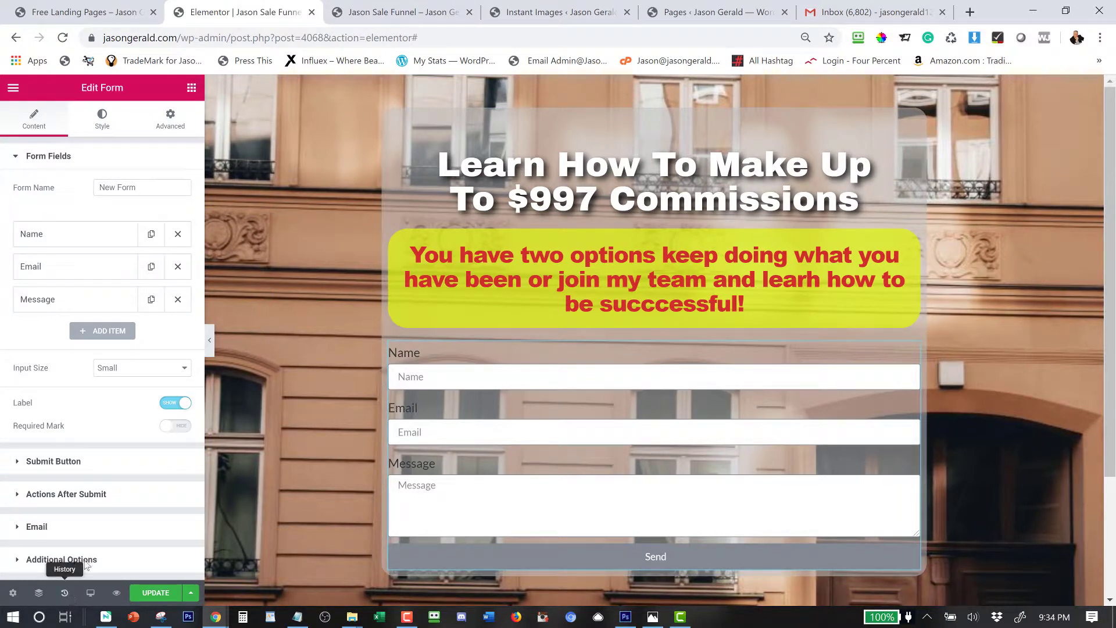
click(65, 593)
click(66, 186)
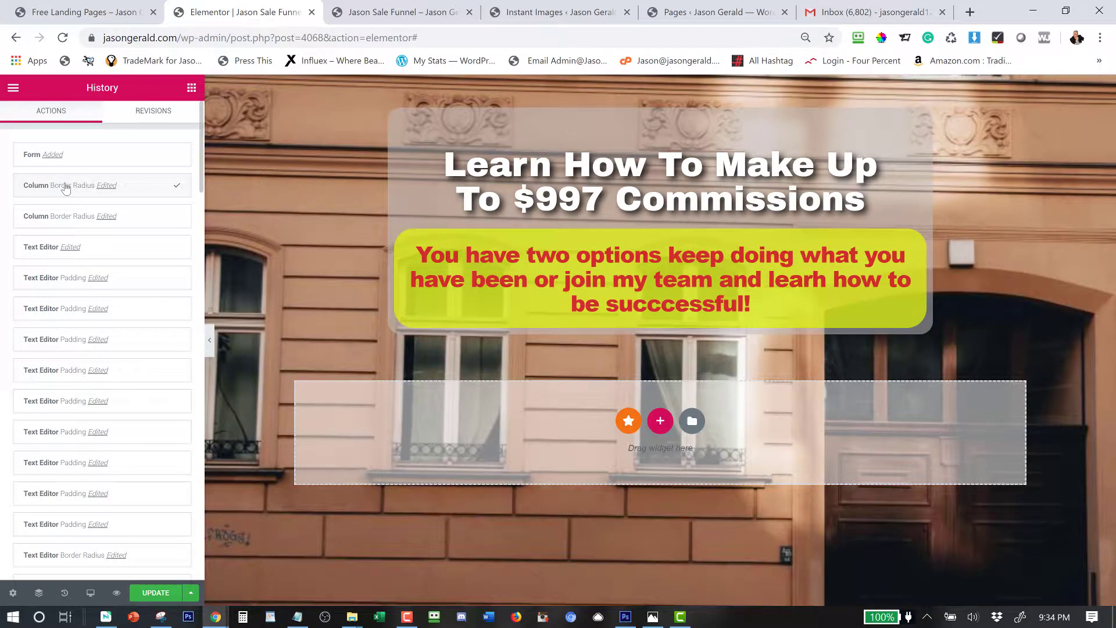
Re-add the Form widget and place it beneath the yellow text box in the column.
click(192, 88)
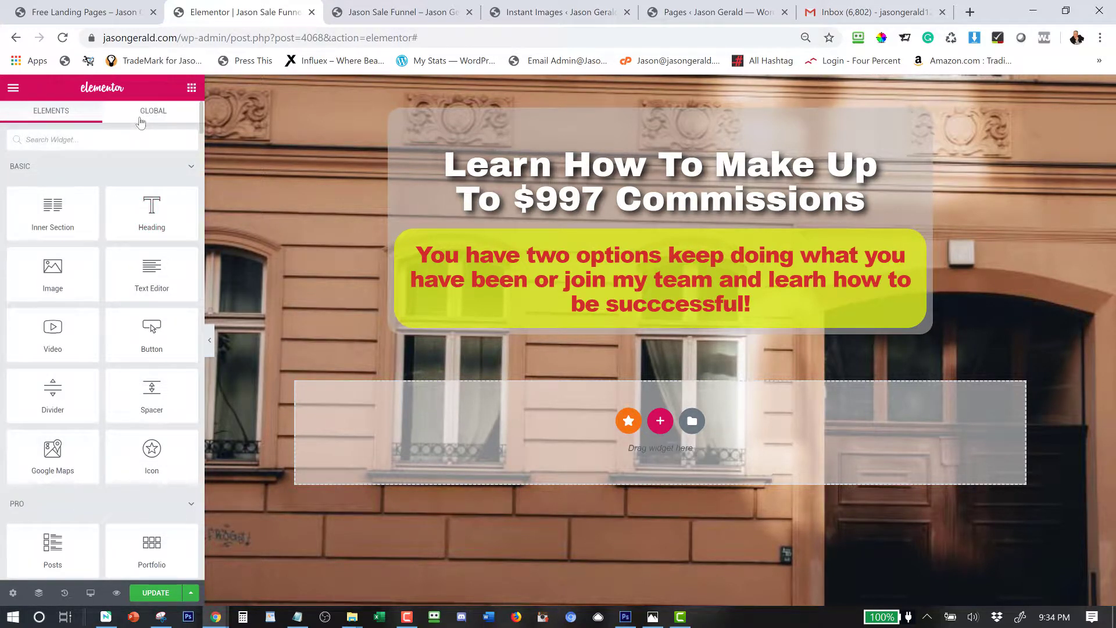
click(60, 147)
text(for)
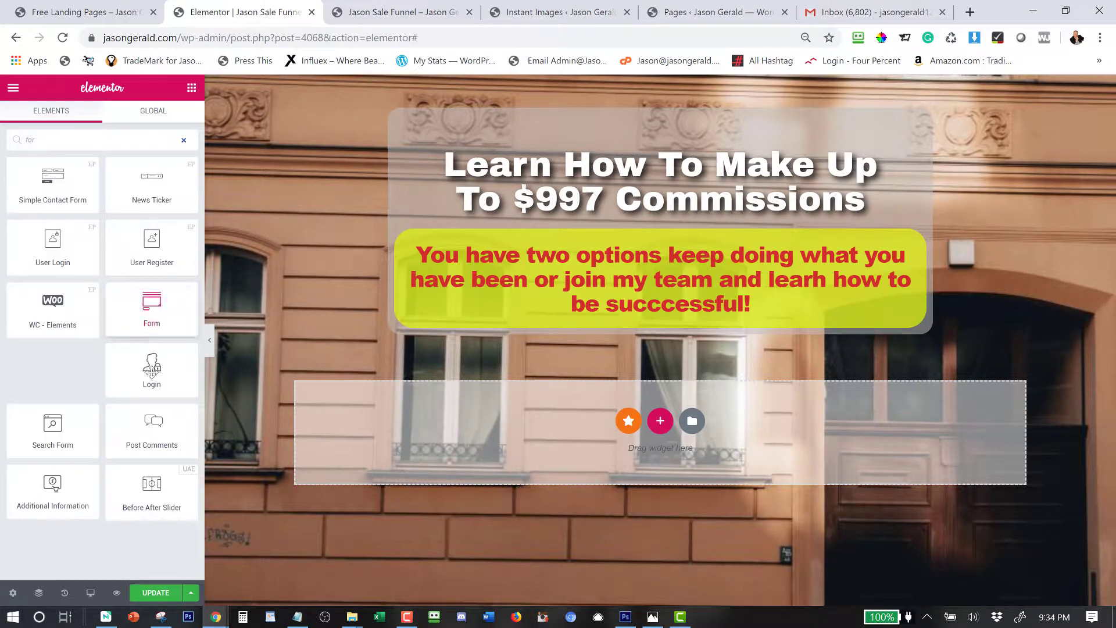
drag(157, 314, 551, 336)
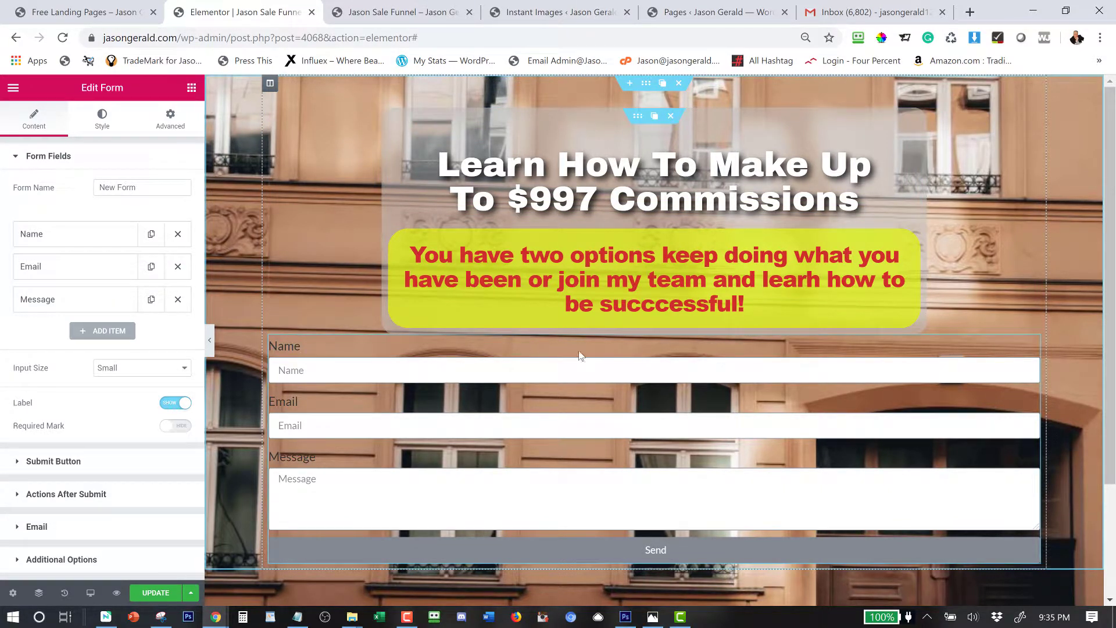
mouse_move(1027, 346)
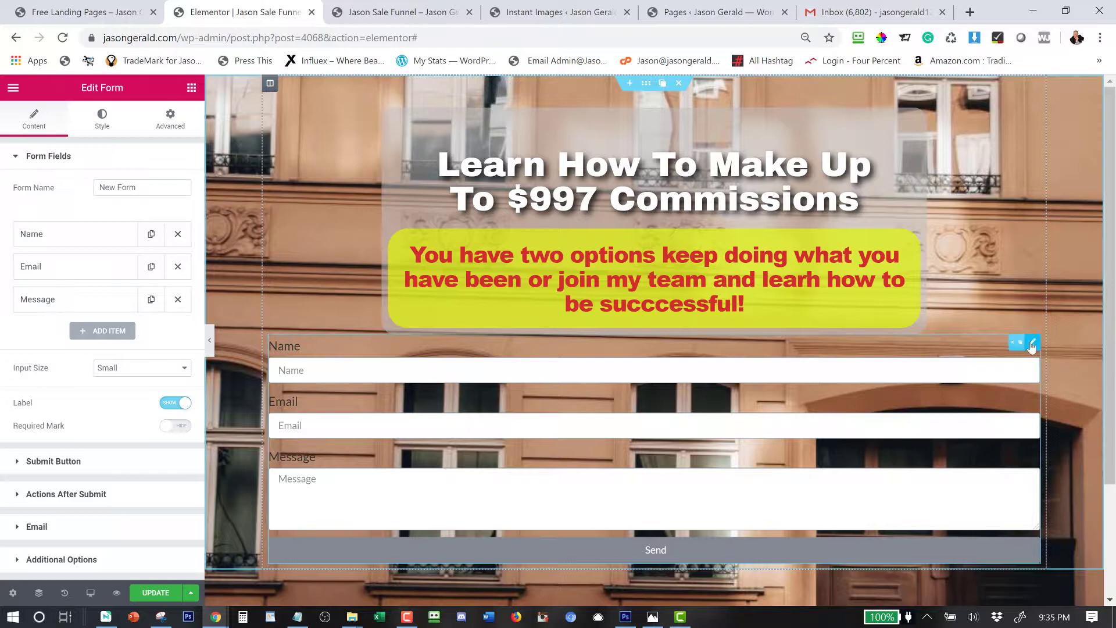
drag(978, 344, 822, 286)
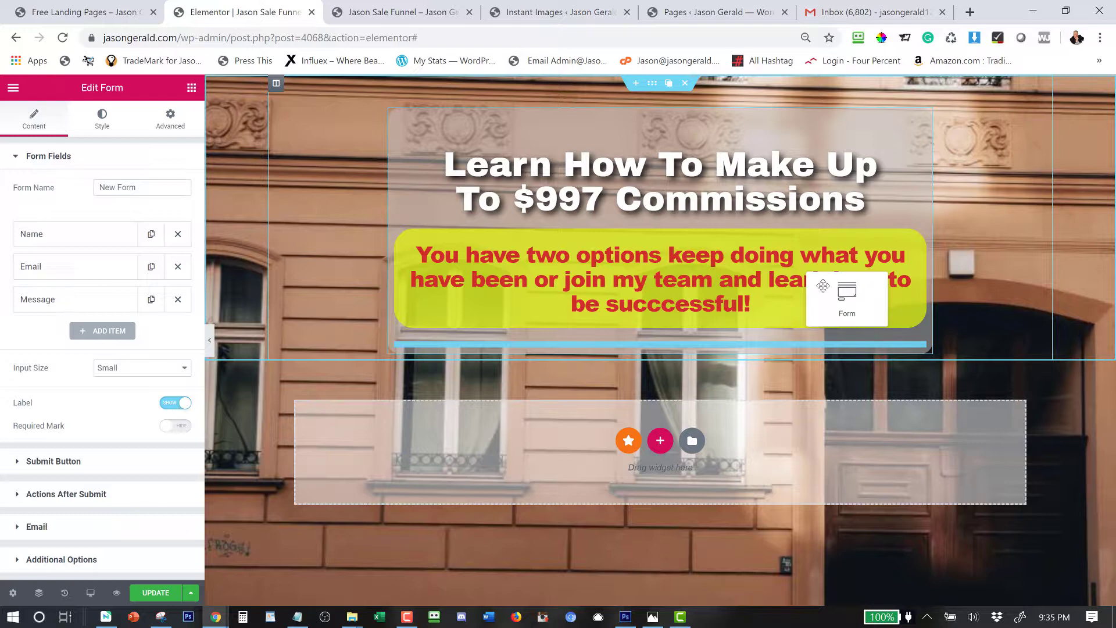
drag(823, 285, 823, 286)
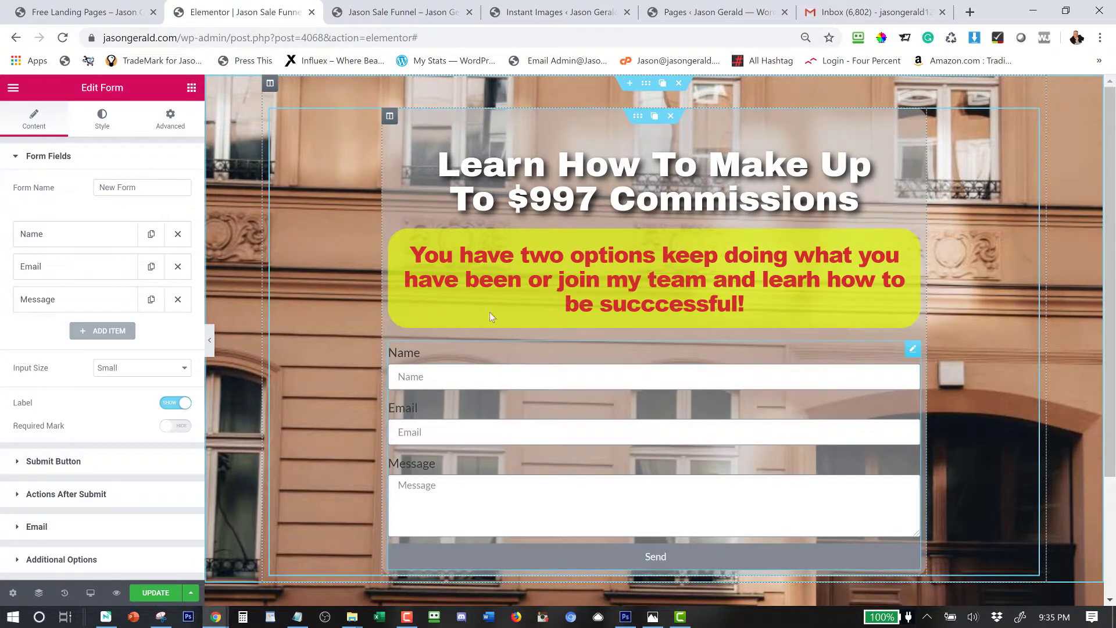
Clear the labels of the Name and Email form fields.
click(48, 234)
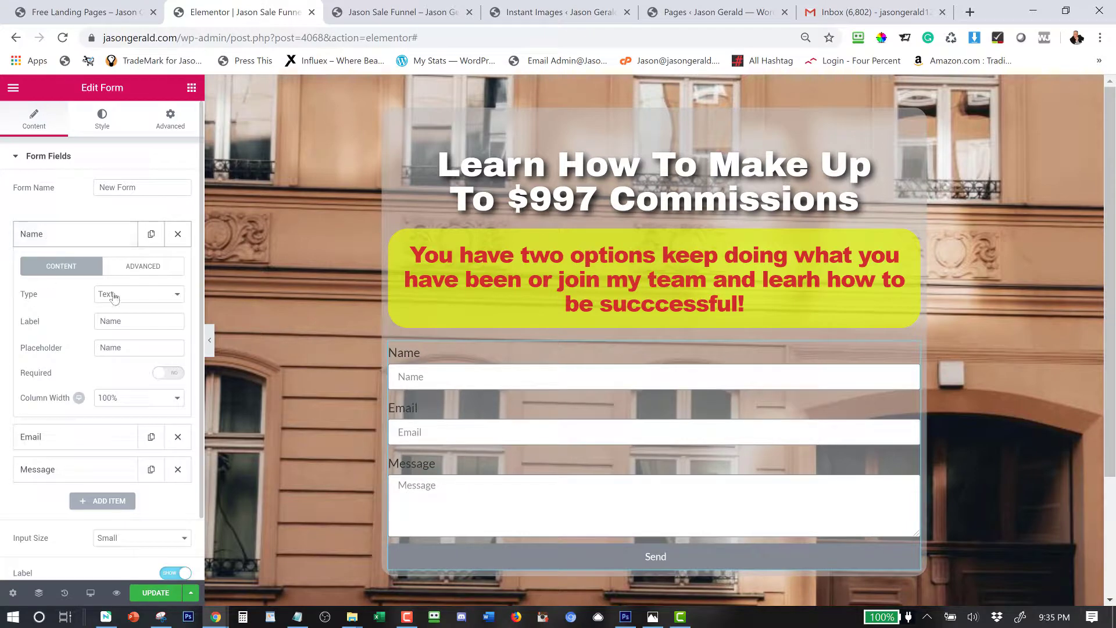
click(72, 319)
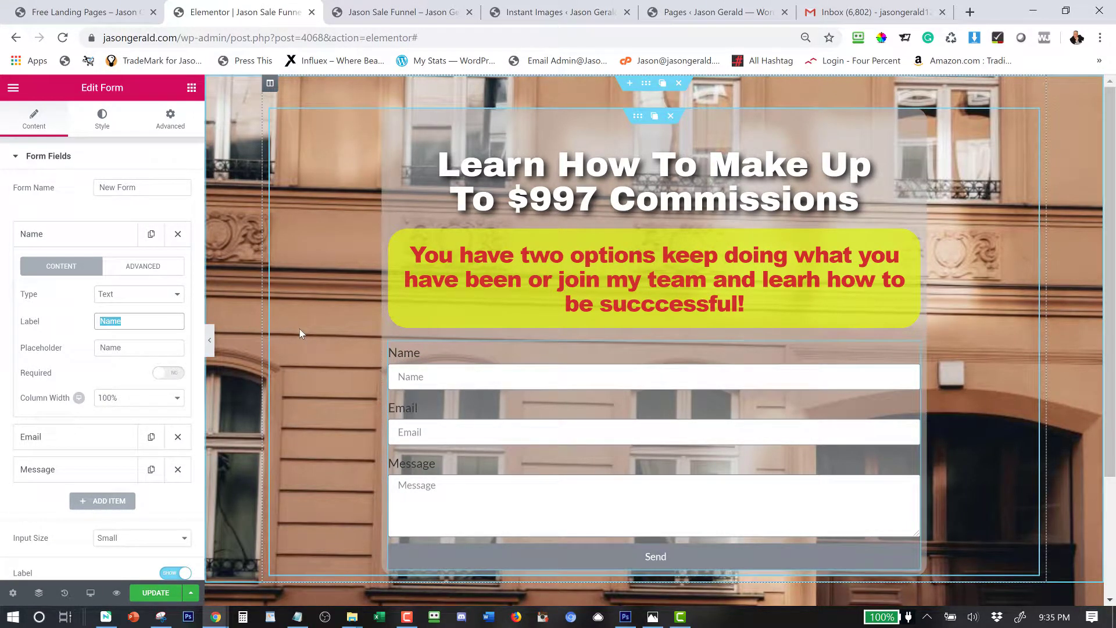
key(BackSpace)
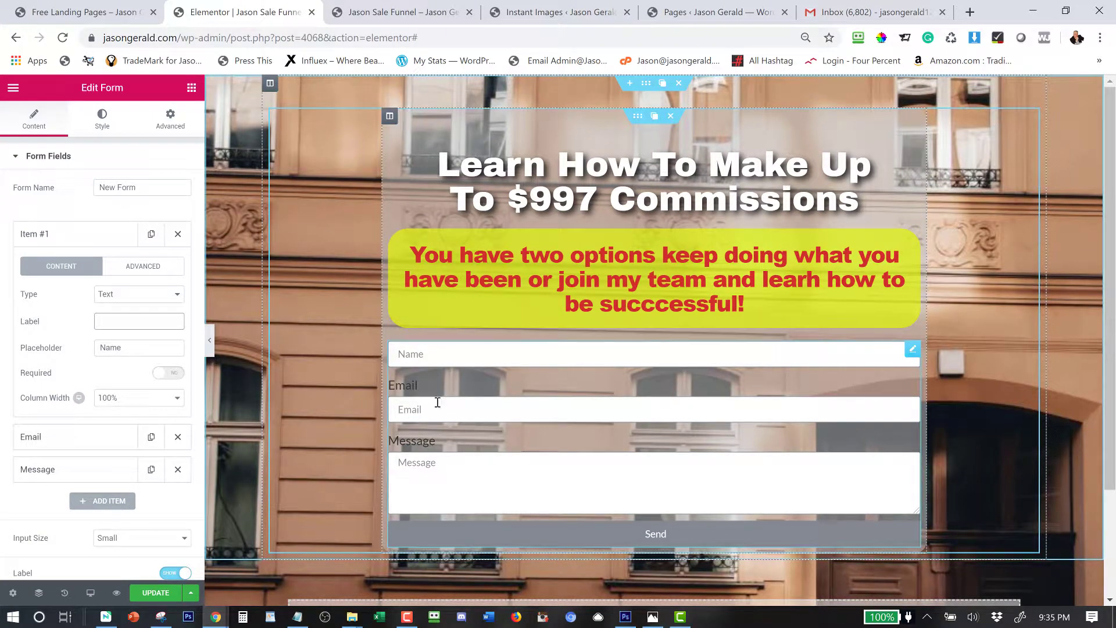
click(71, 236)
click(56, 268)
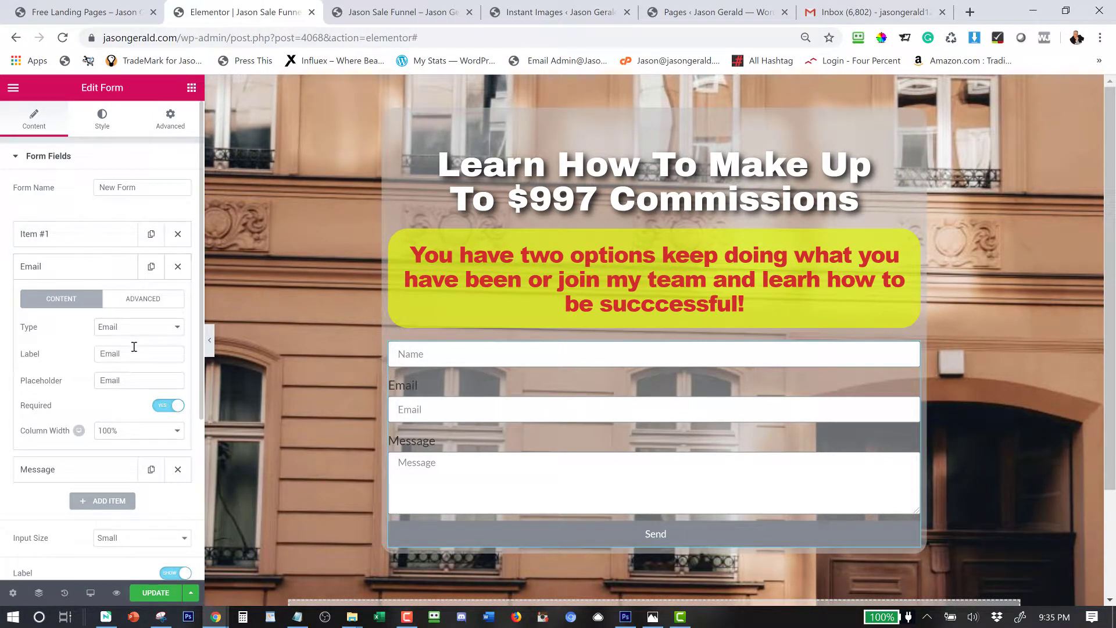
double_click(128, 360)
key(BackSpace)
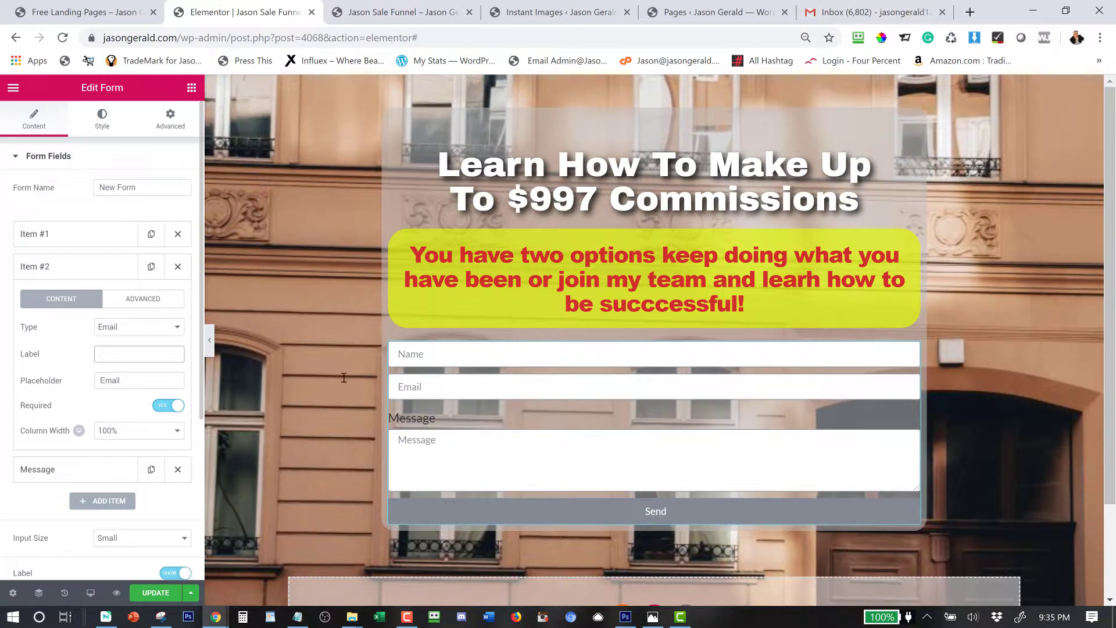
click(93, 267)
Turn the Message field into an unlabelled Tel field with placeholder 'Phone'.
click(104, 300)
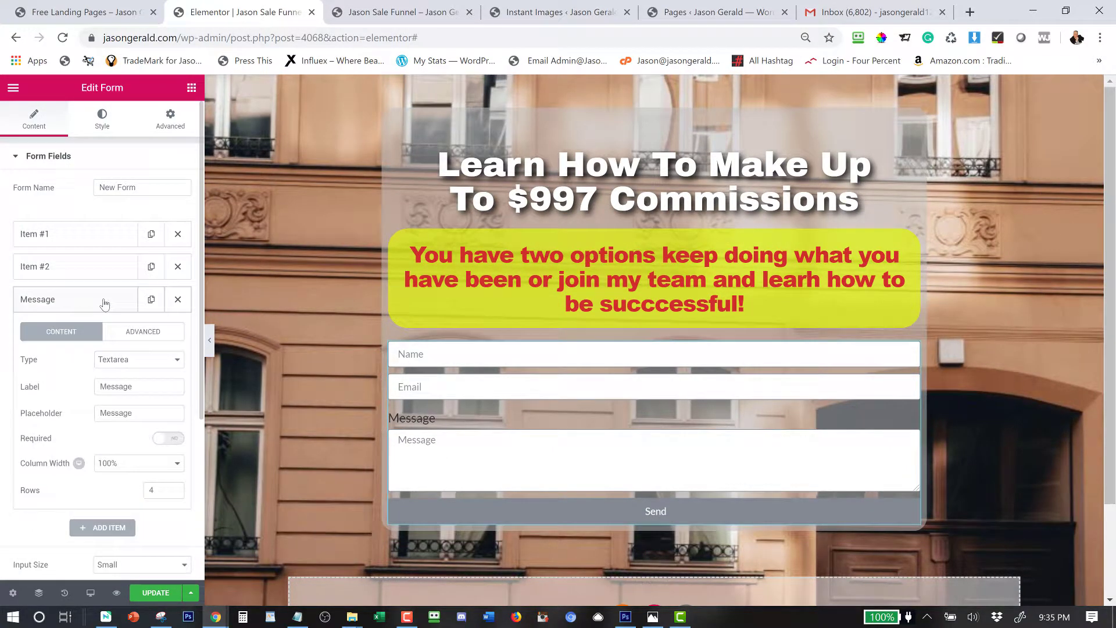
click(132, 360)
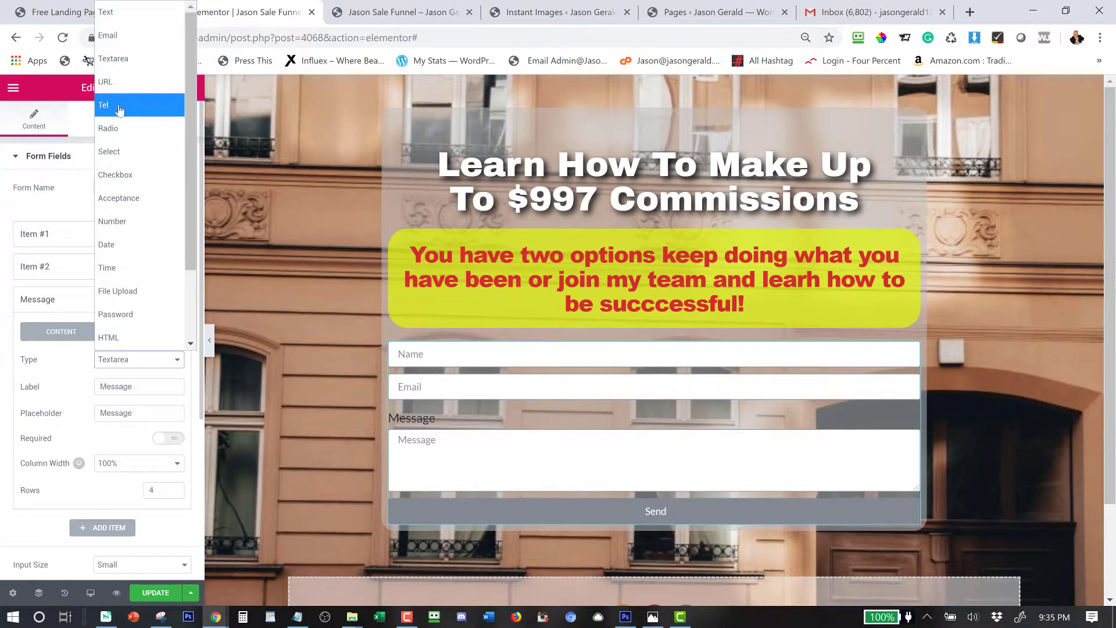
click(119, 107)
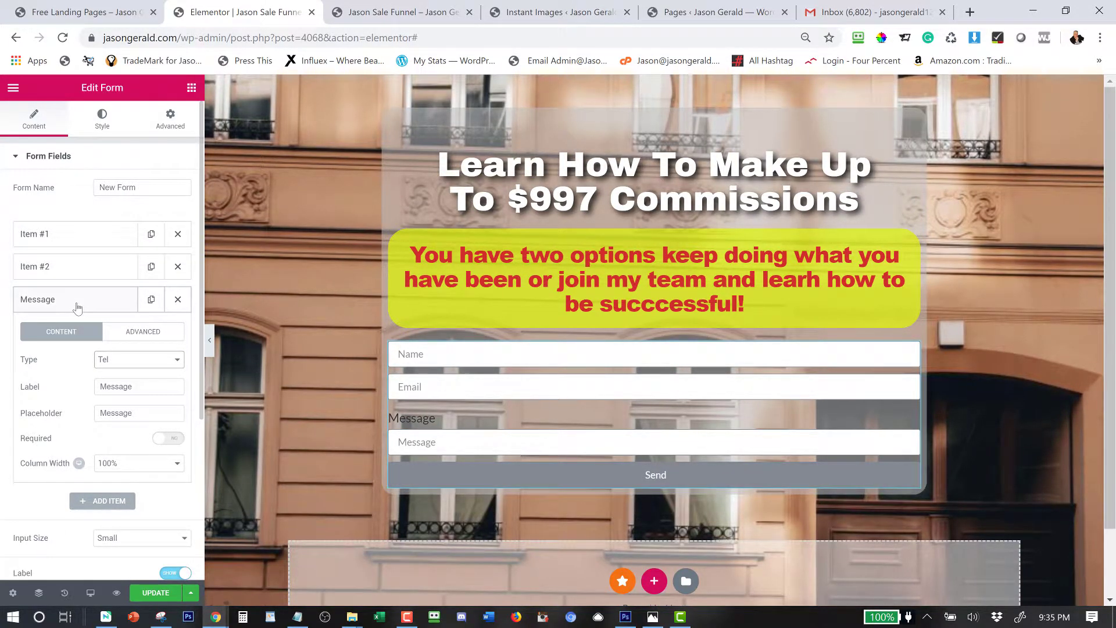
click(77, 305)
click(58, 302)
drag(139, 387, 90, 389)
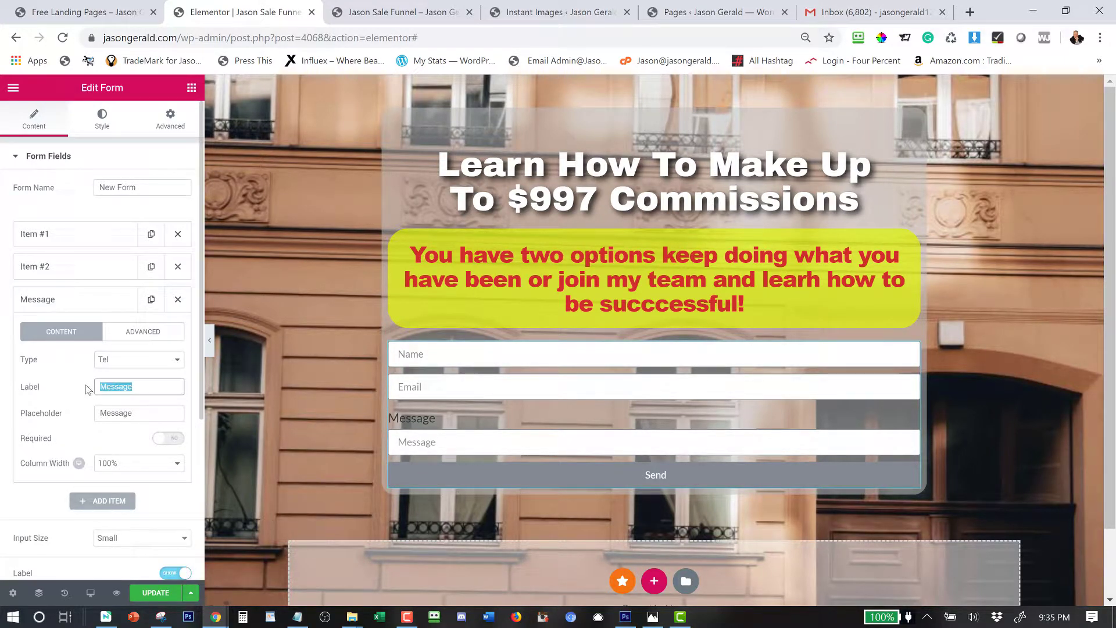
key(BackSpace)
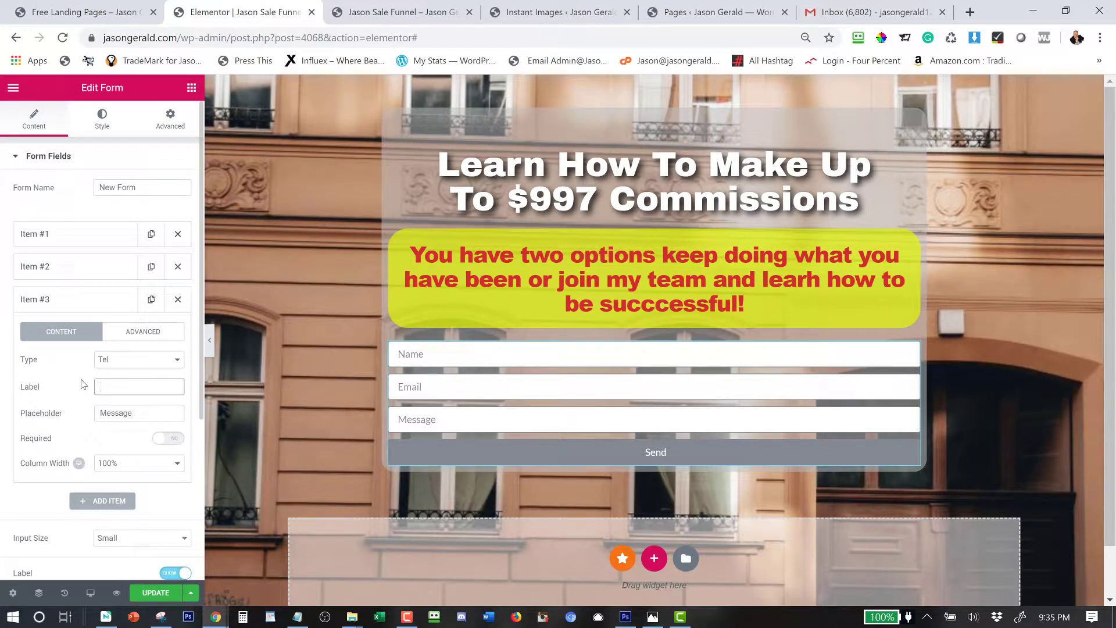
drag(154, 418, 75, 419)
text(Phone #)
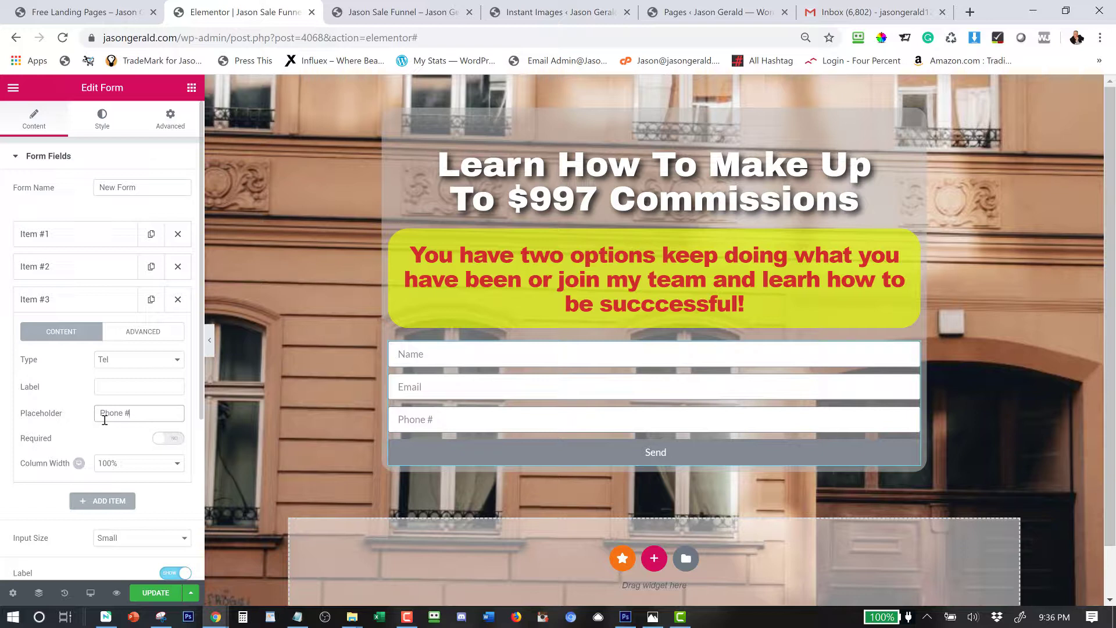
Collapse the Item #3 phone field settings in the form's field list.
click(80, 298)
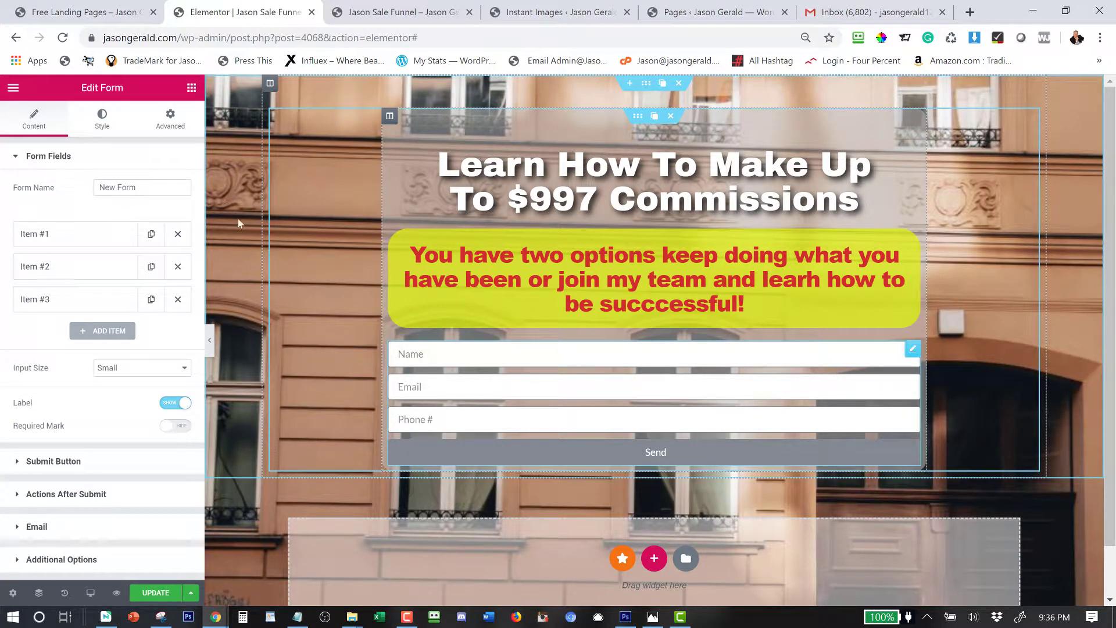
Unlink the form's margins and set right and left to 100 px, top and bottom staying 0.
click(171, 119)
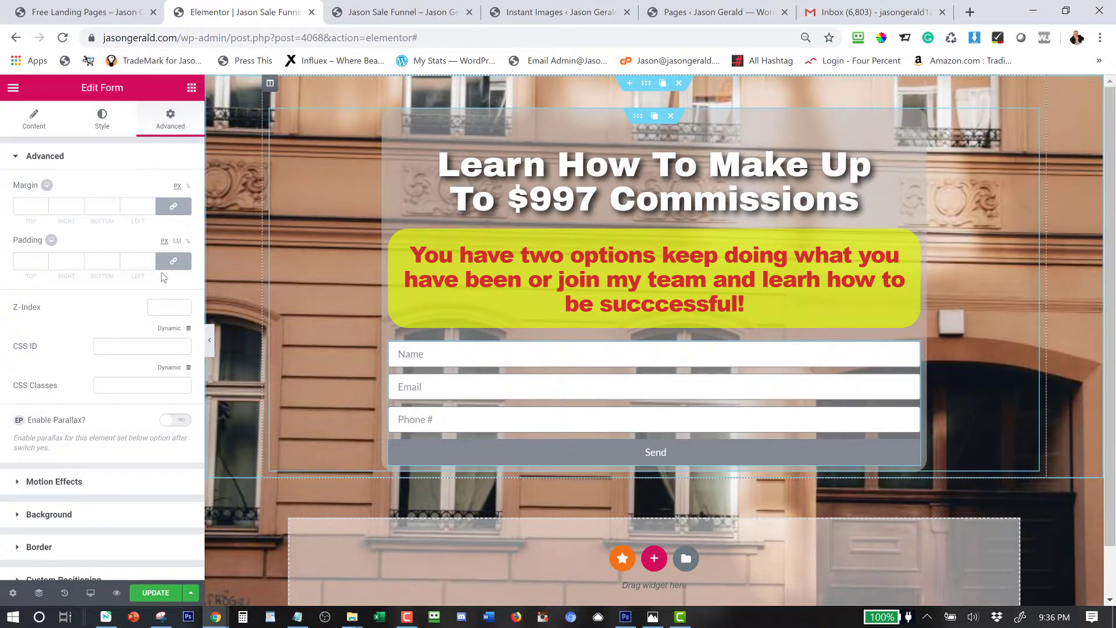
click(177, 213)
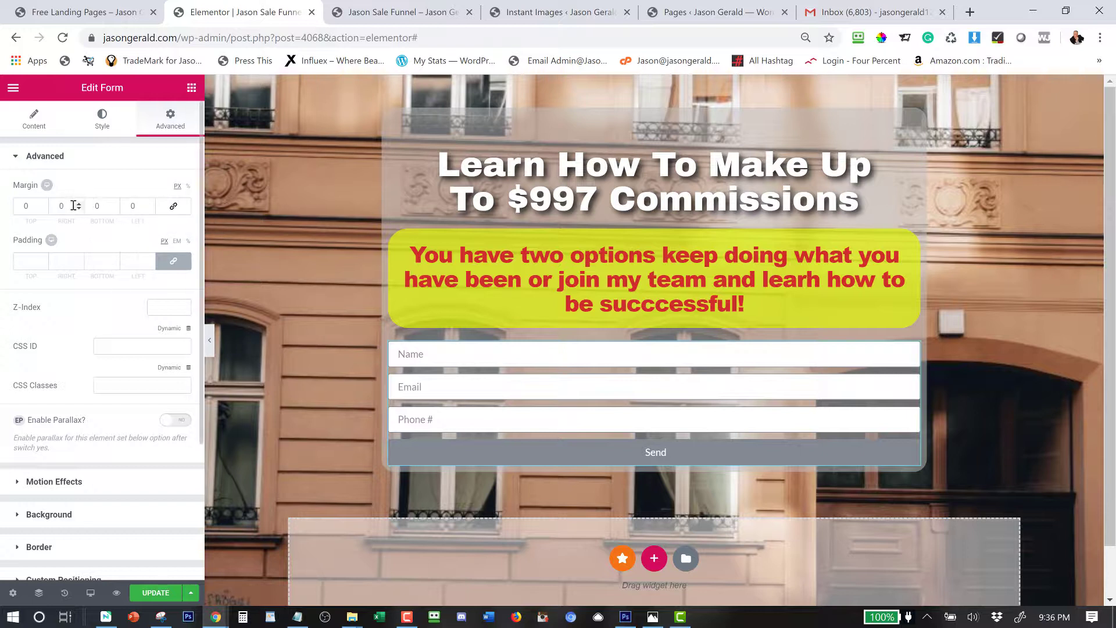
click(180, 208)
click(181, 208)
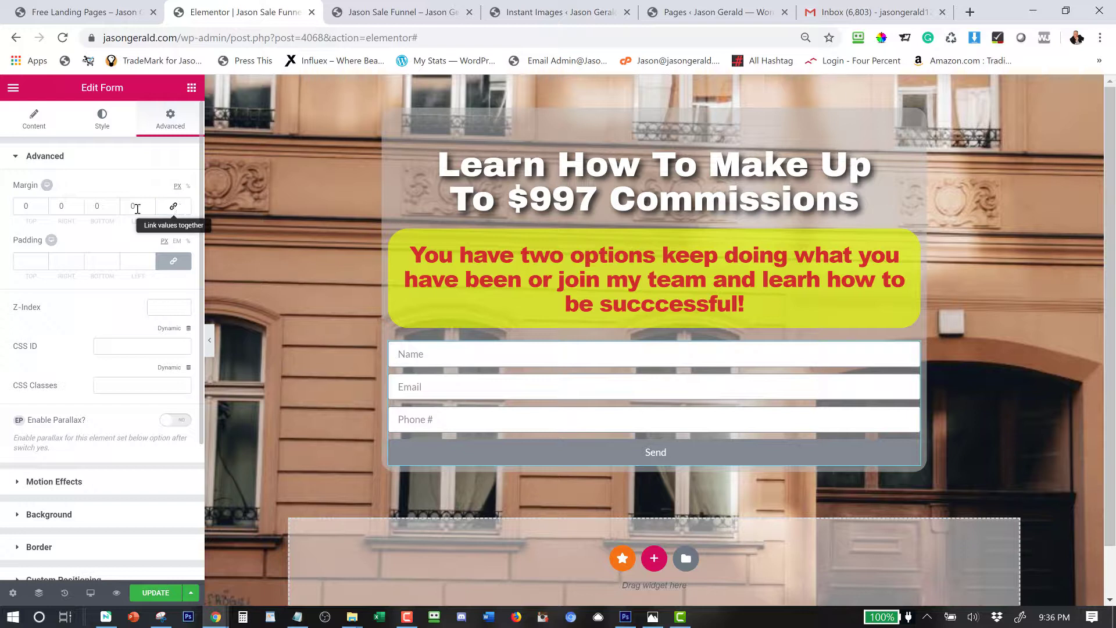
double_click(69, 207)
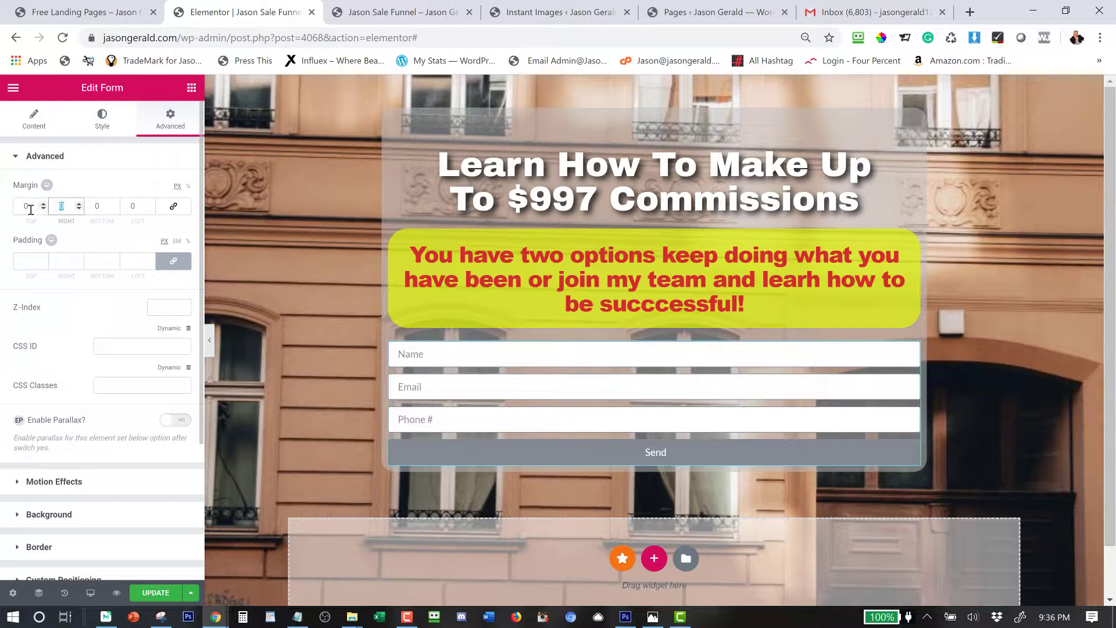
text(50)
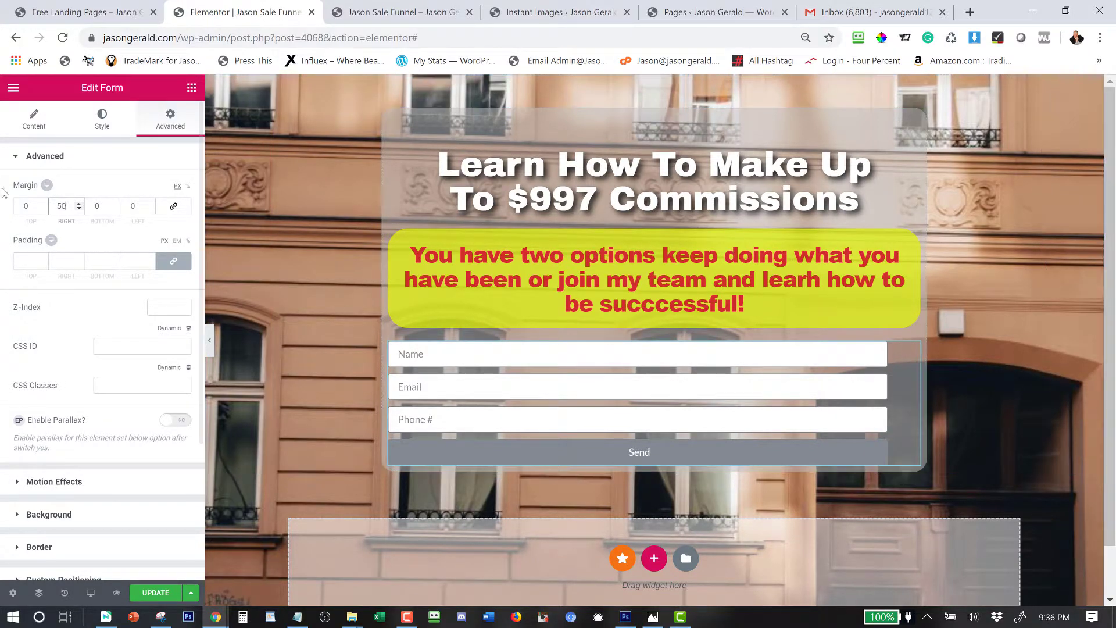
click(120, 206)
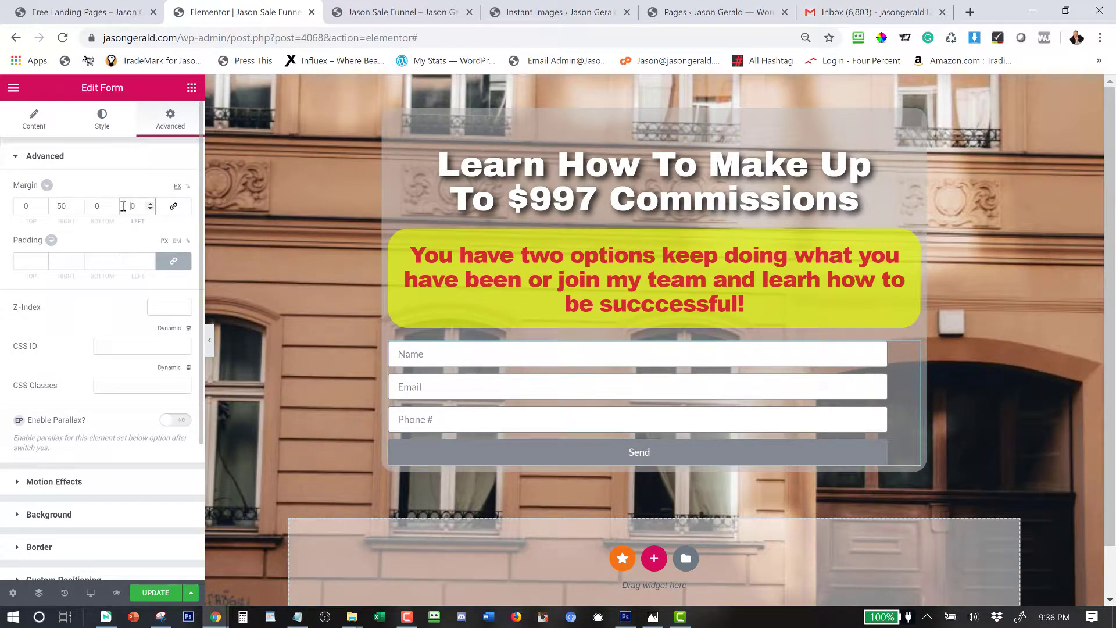
text(5)
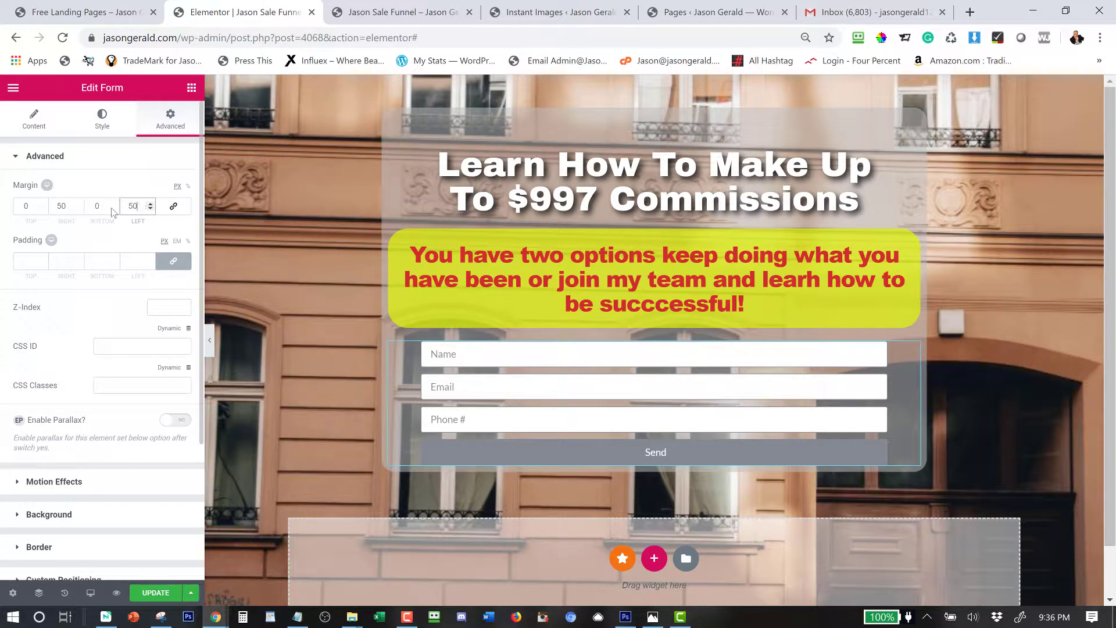
key(ctrl+a)
text(100)
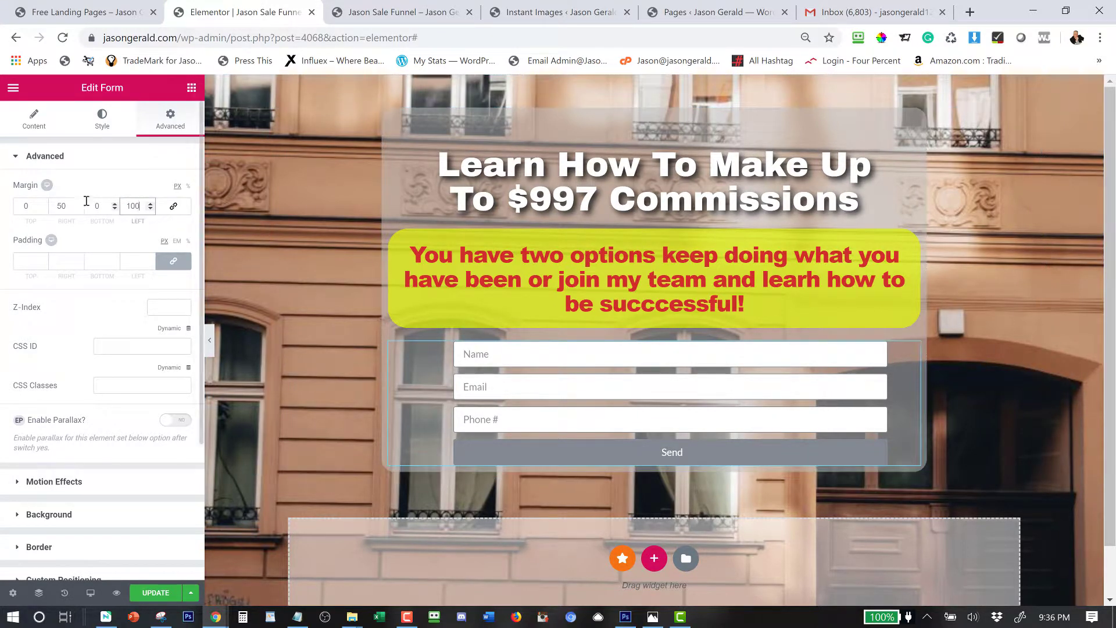
double_click(64, 206)
text(100)
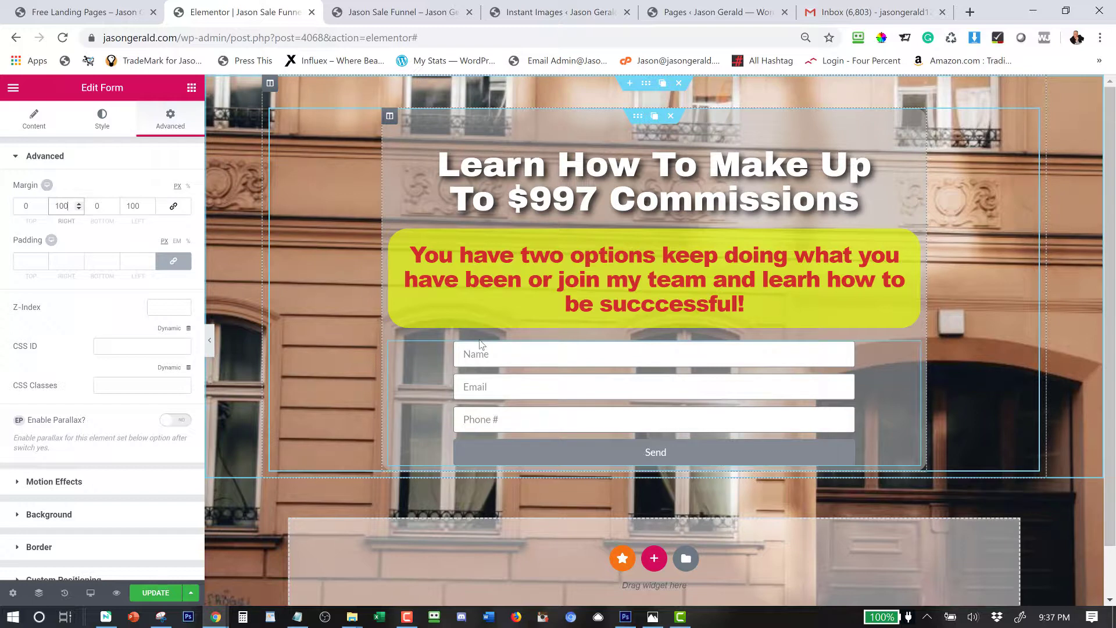
click(35, 156)
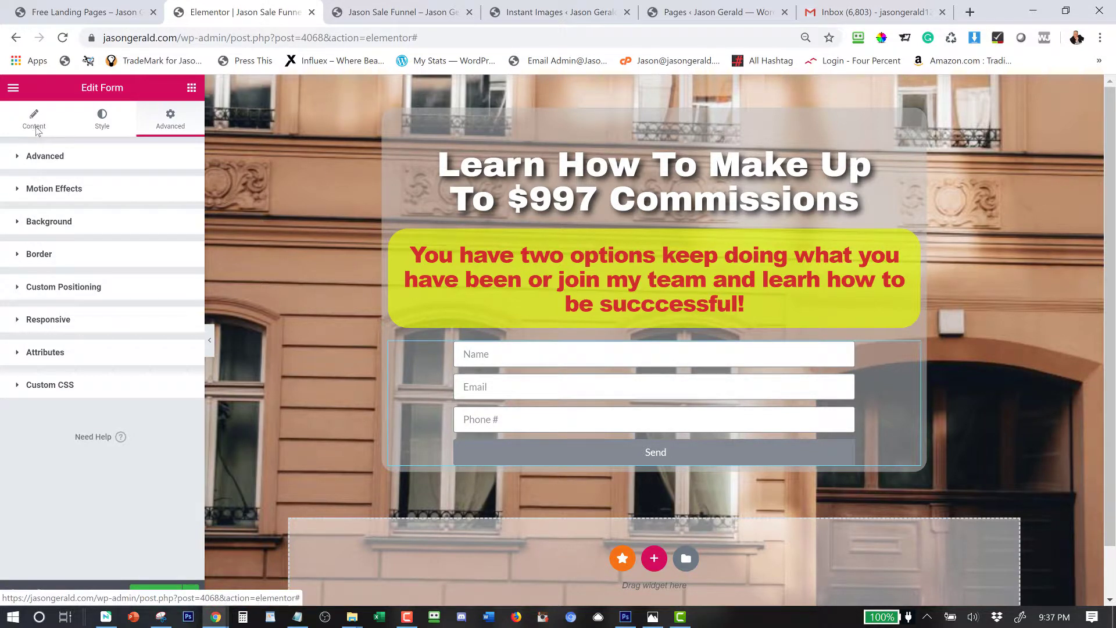
Replace the Send button text with the call-to-action line copied from the notes.
click(35, 122)
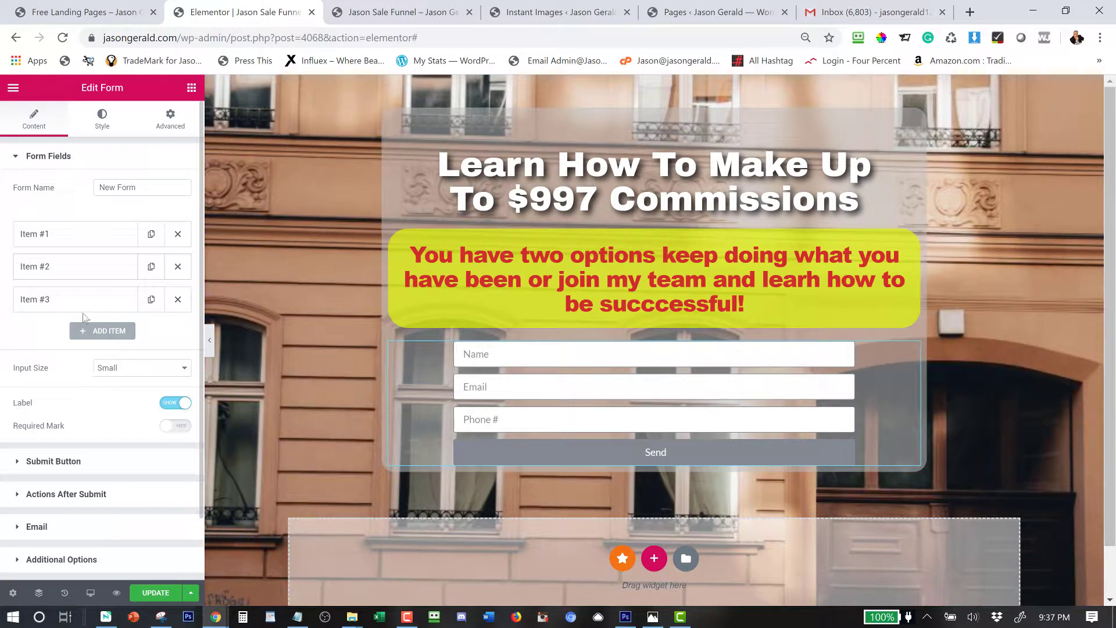
click(42, 164)
click(57, 193)
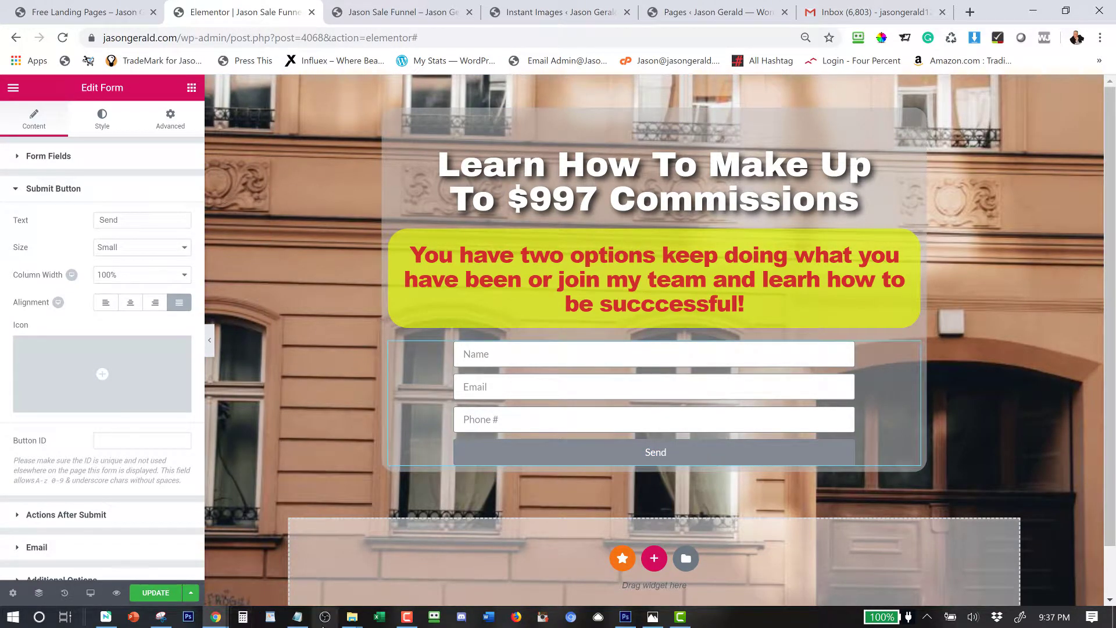
click(297, 617)
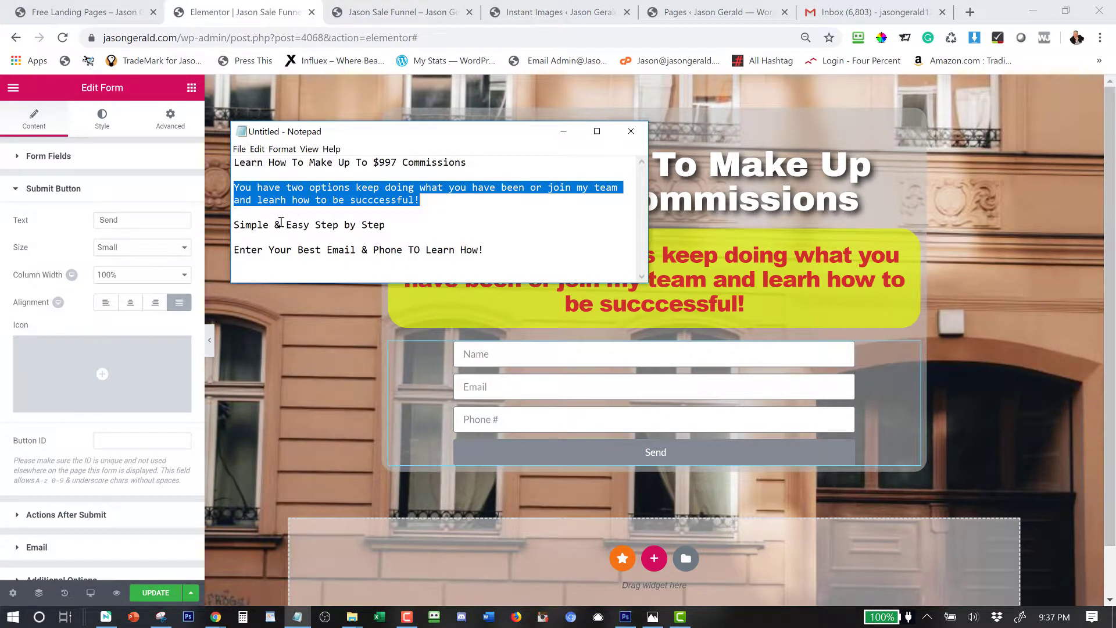
drag(504, 251, 232, 250)
key(ctrl+c)
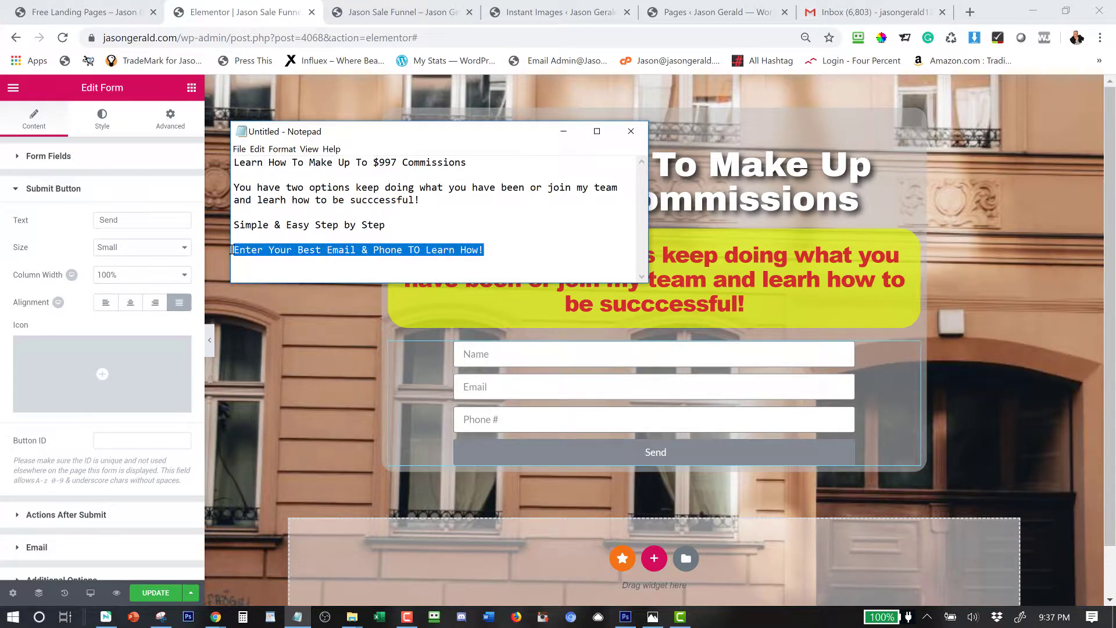
click(141, 249)
click(142, 218)
double_click(140, 217)
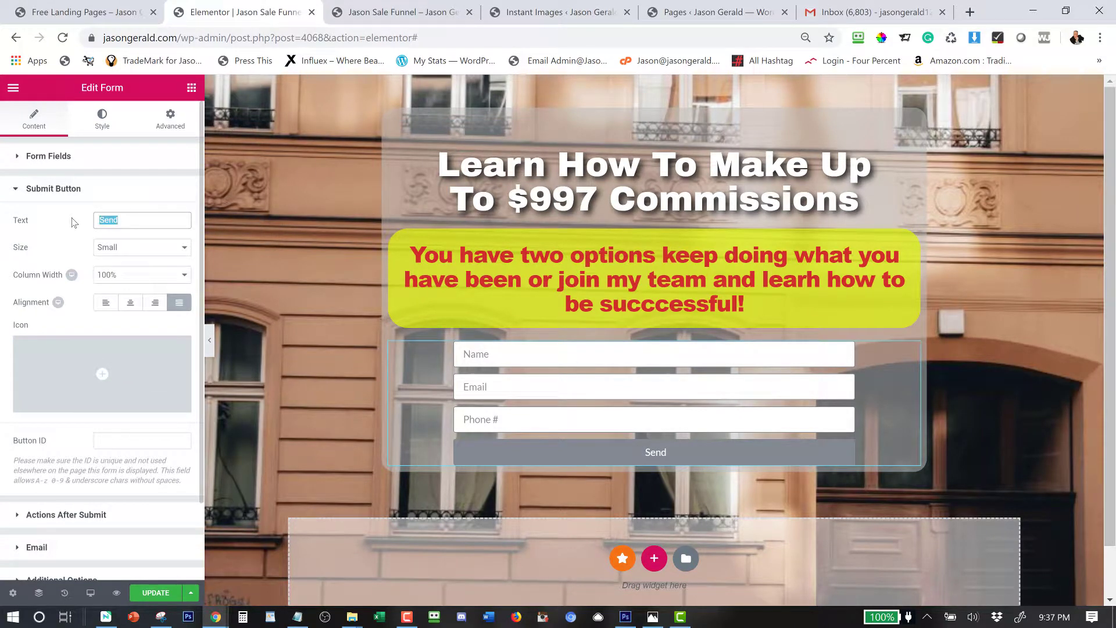
key(ctrl+v)
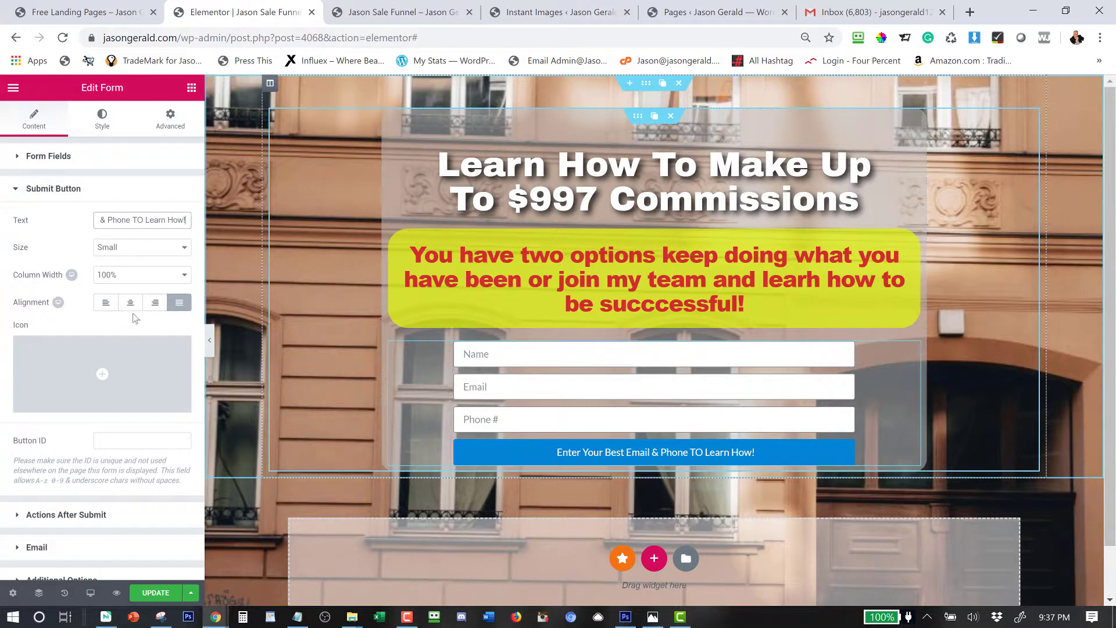
Correct 'TO' to 'To' so the button reads 'Enter Your Best Email & Phone To Learn How!'.
click(142, 219)
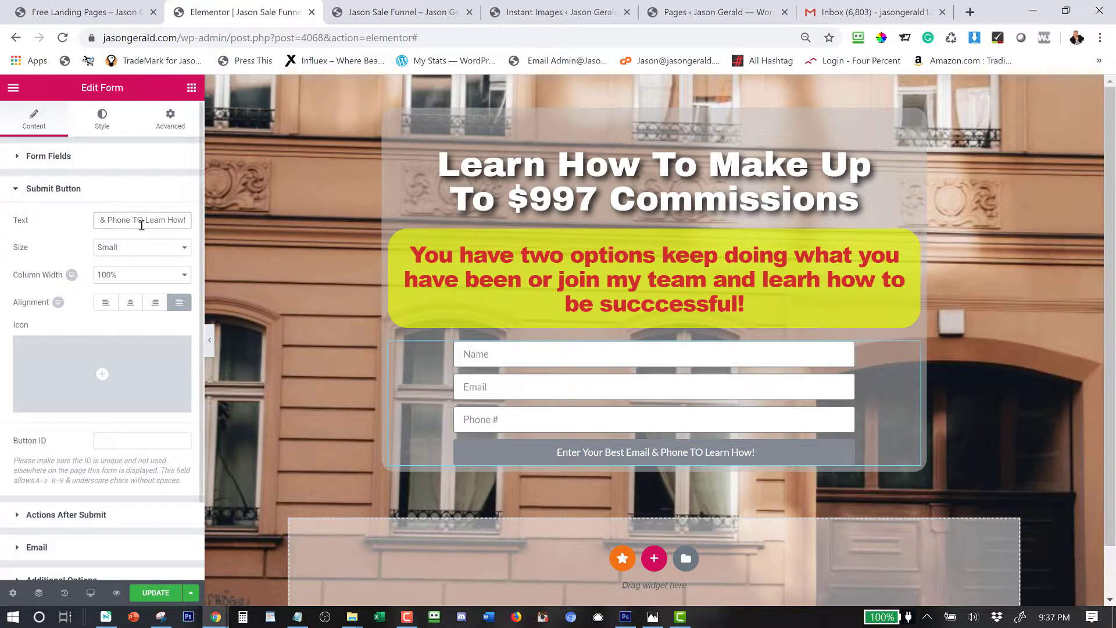
key(BackSpace)
text(o)
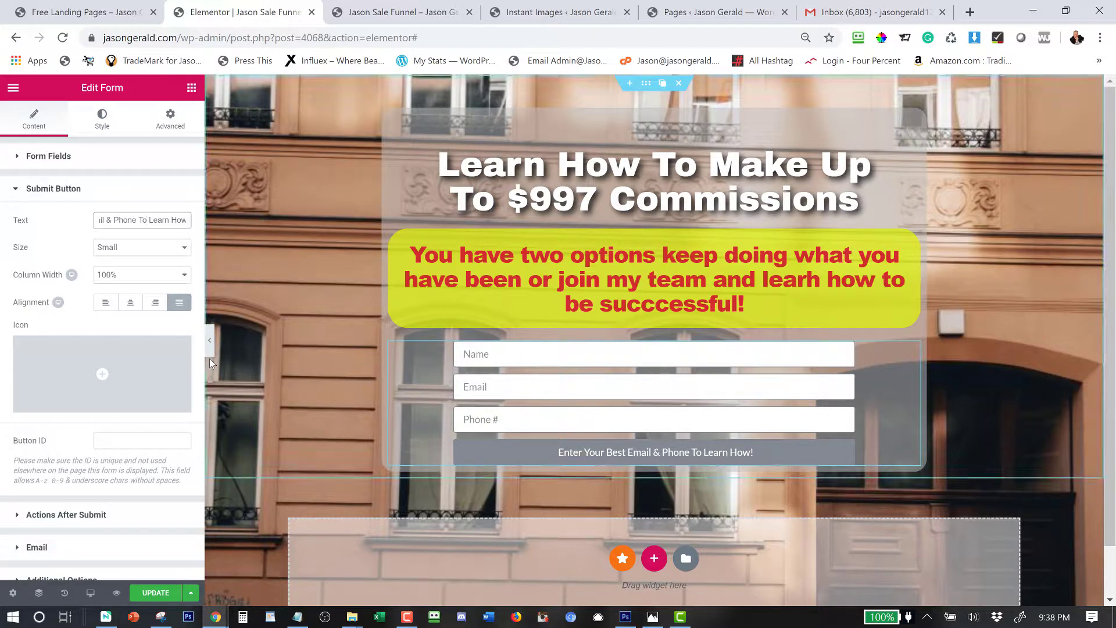
click(58, 196)
click(58, 197)
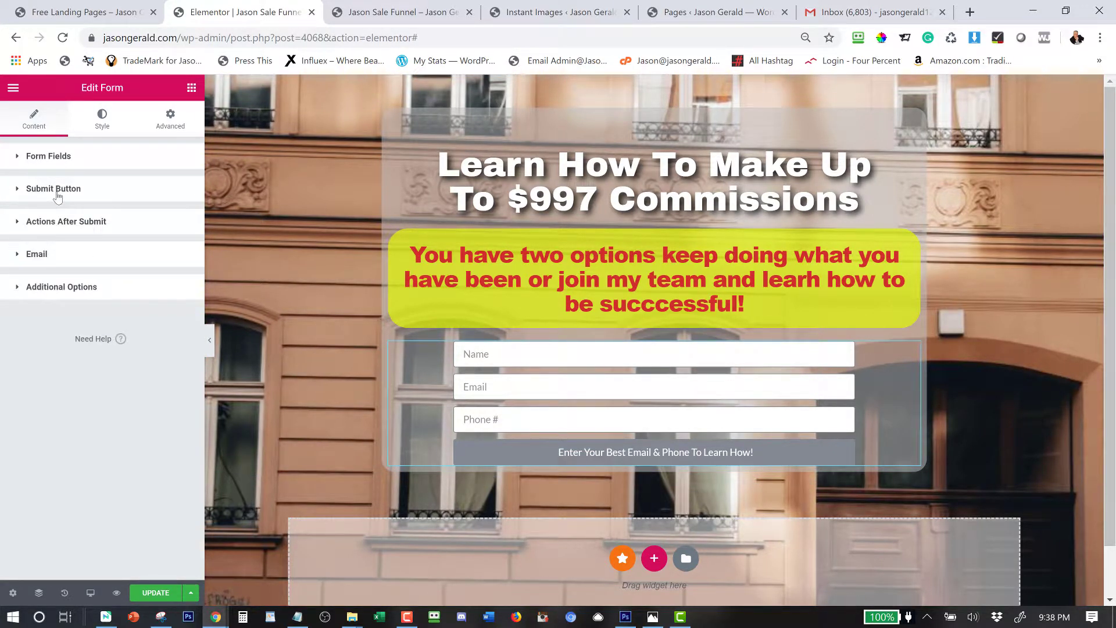
Add a Redirect after-submit action pointing to the site's home page URL.
click(56, 226)
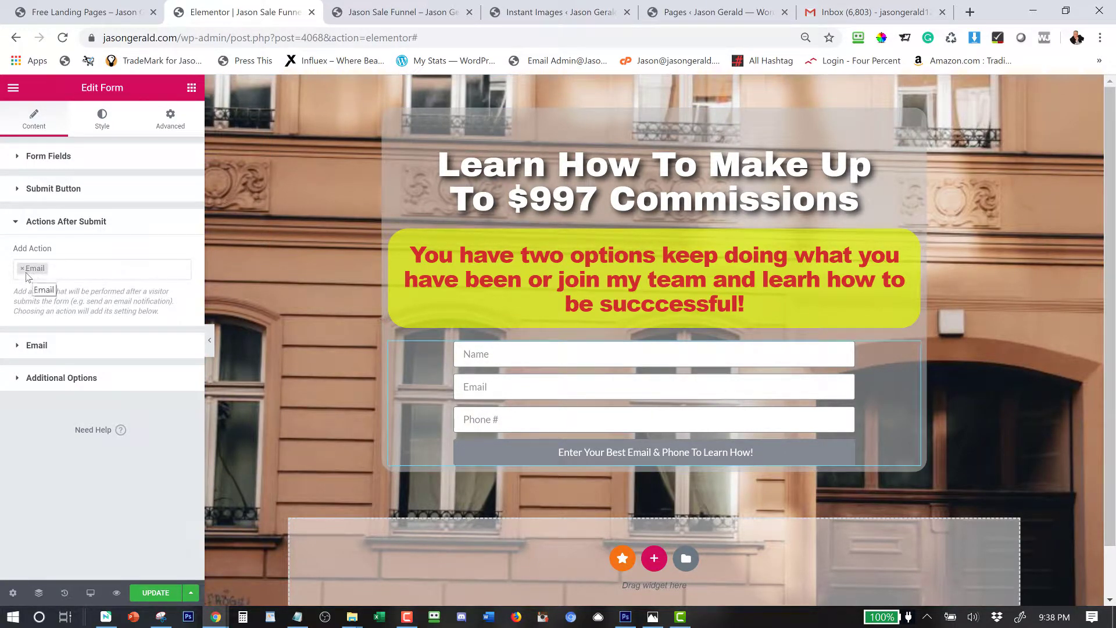
click(80, 273)
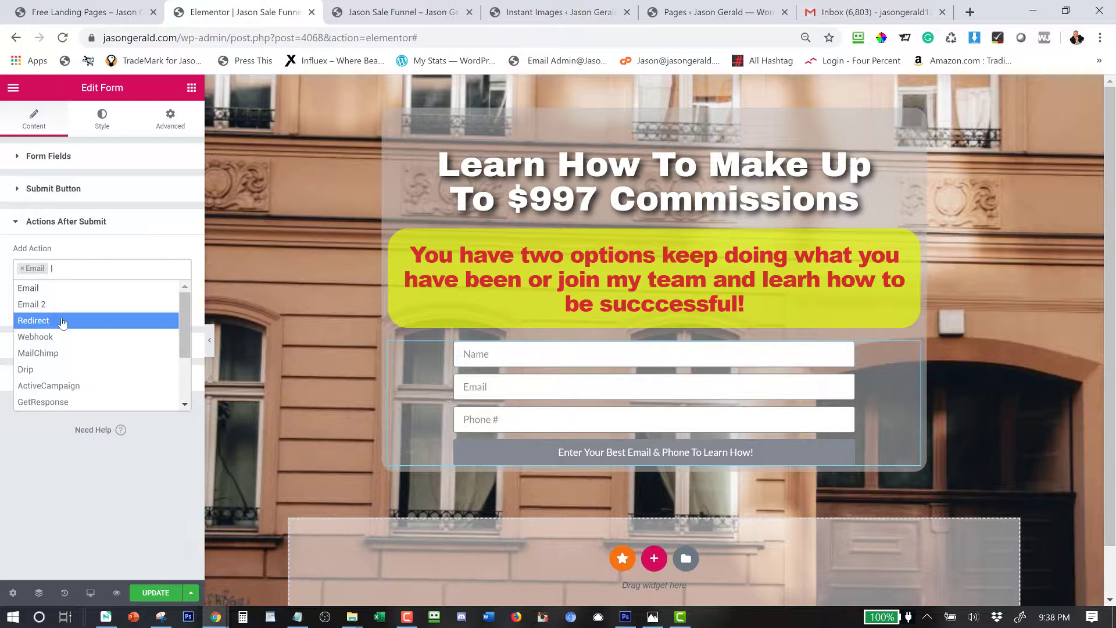
click(62, 323)
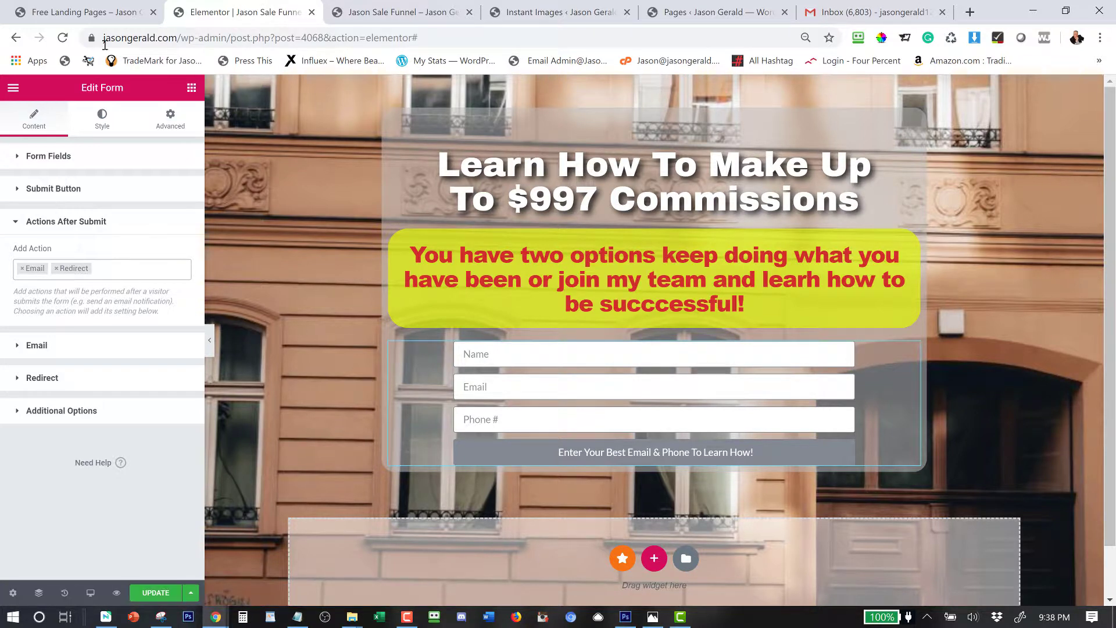
drag(176, 42, 80, 45)
key(ctrl+c)
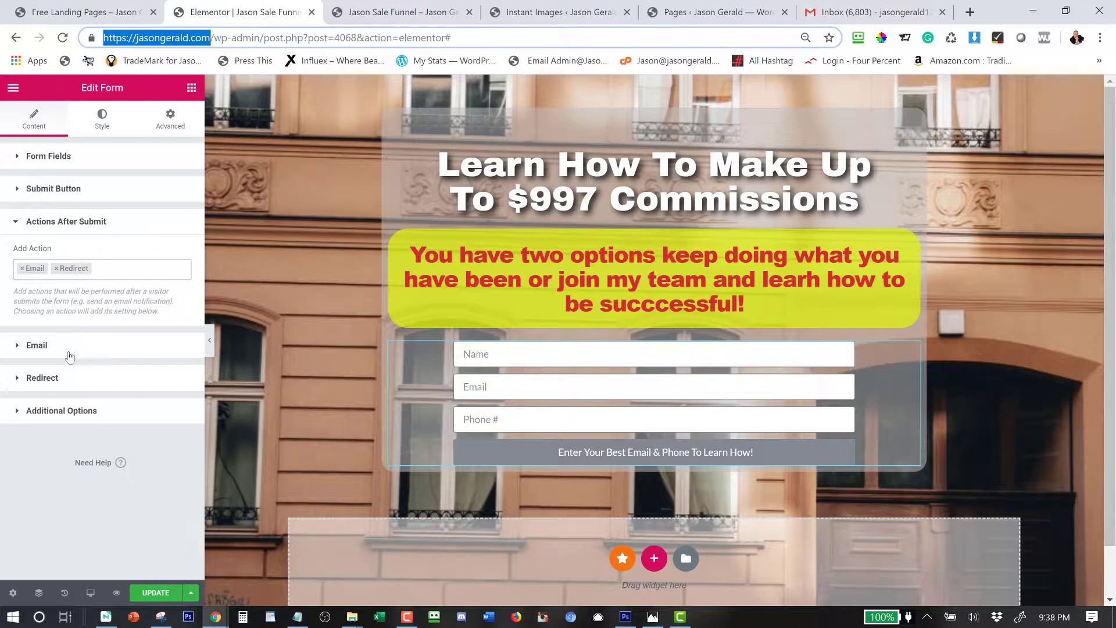
click(70, 378)
click(76, 330)
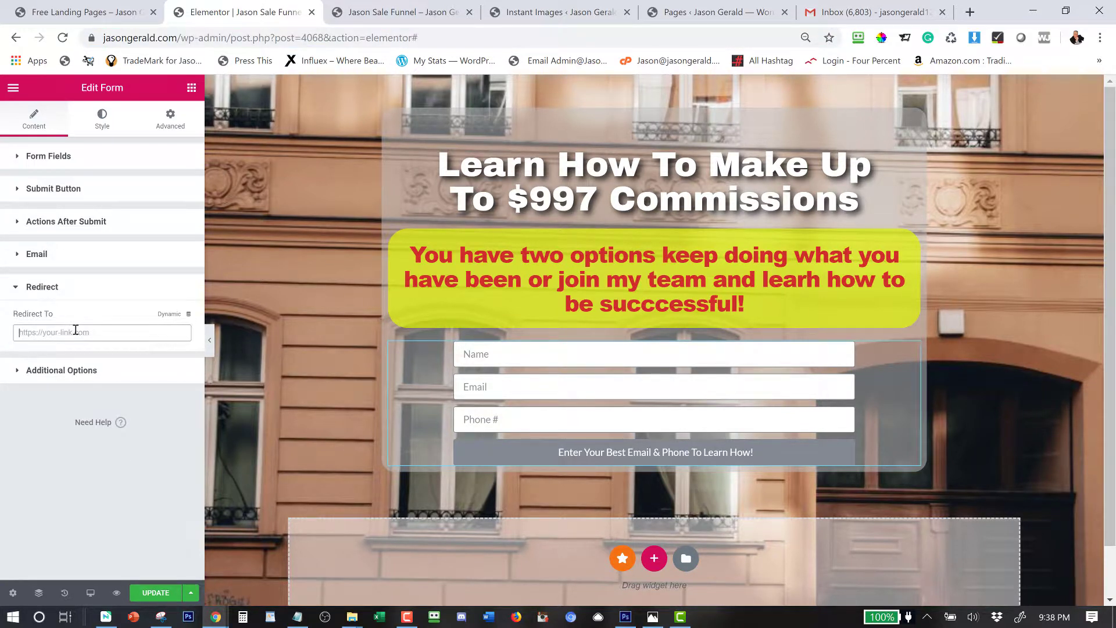
key(ctrl+v)
click(48, 288)
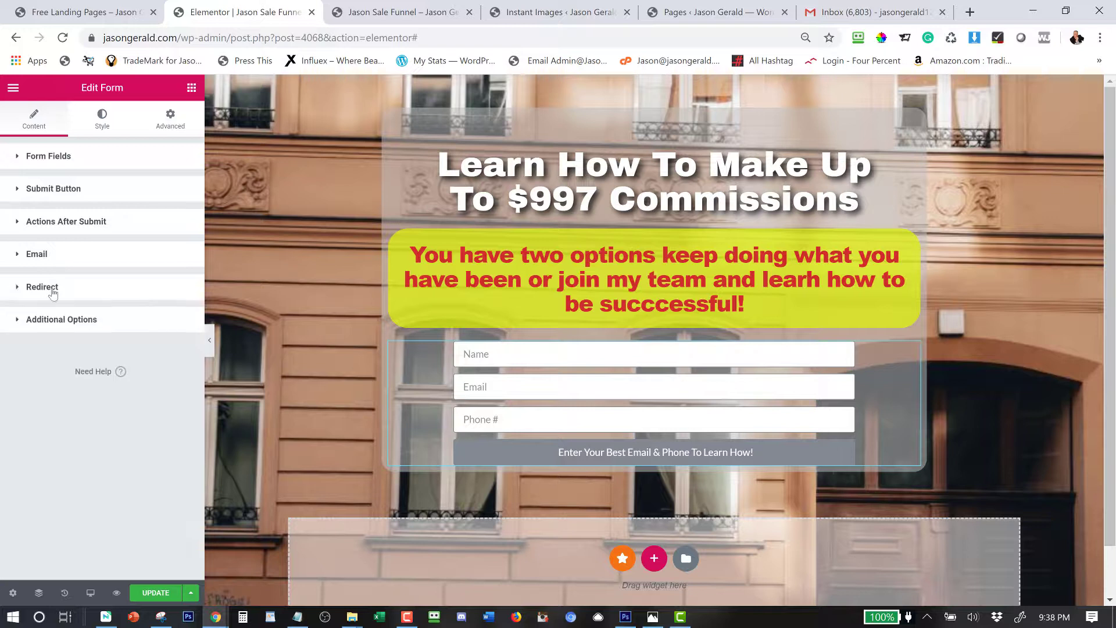
Change the name part of the notification's recipient and sender addresses to the site owner's name.
click(49, 255)
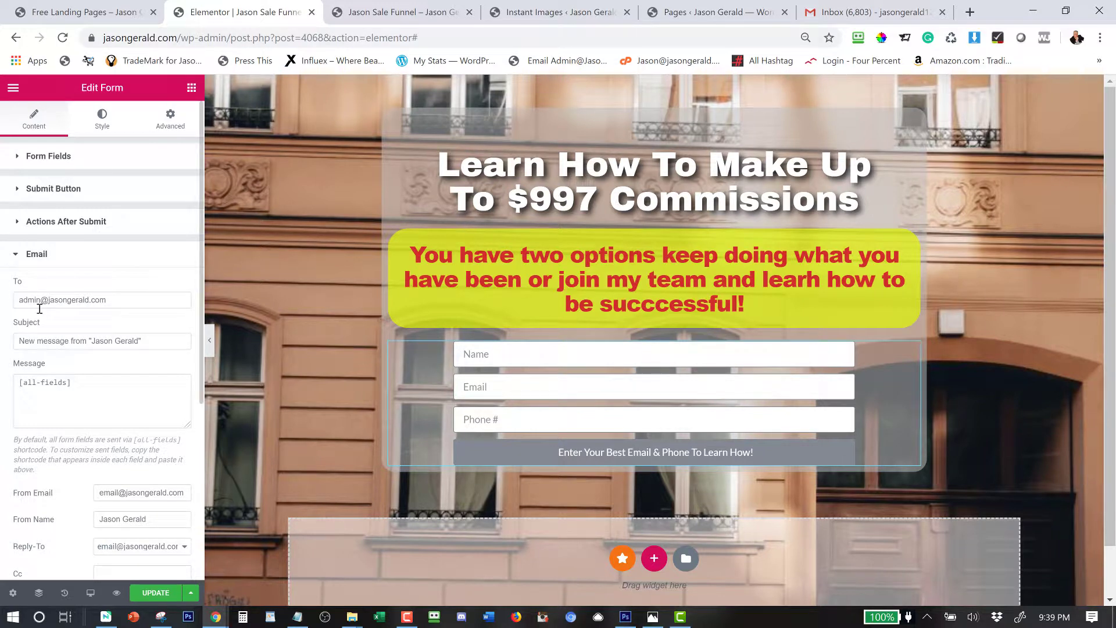
double_click(29, 300)
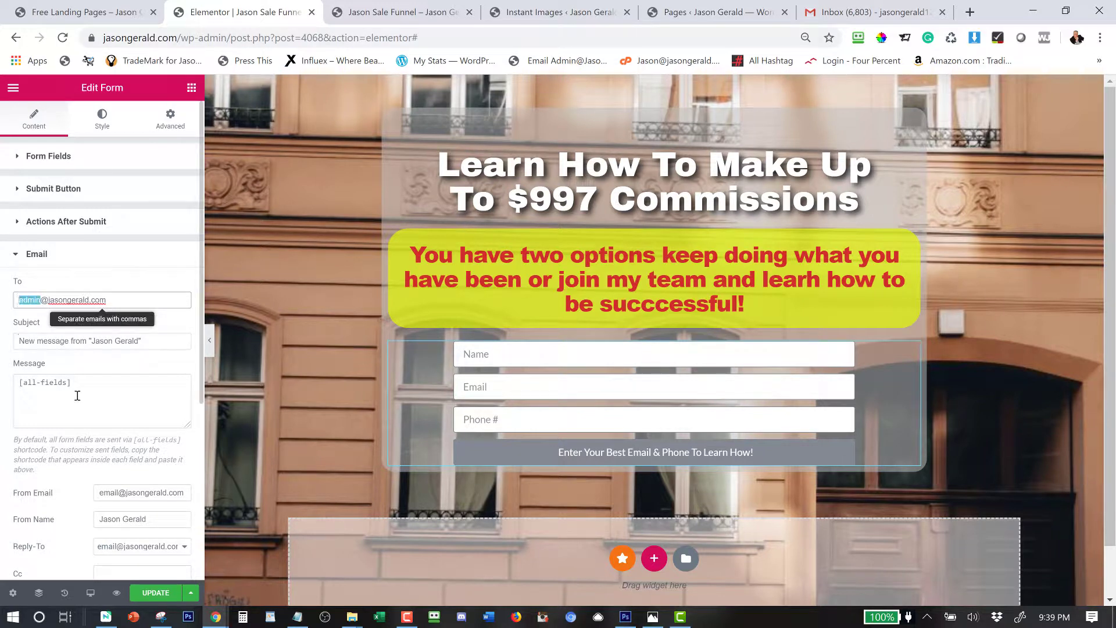
text(Jason)
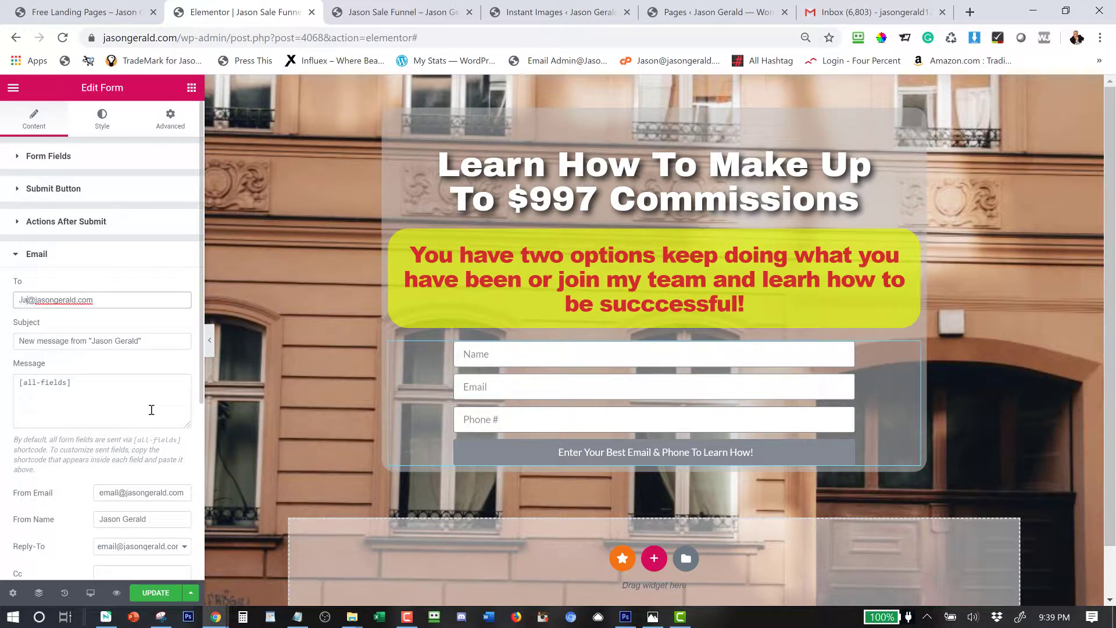
double_click(111, 492)
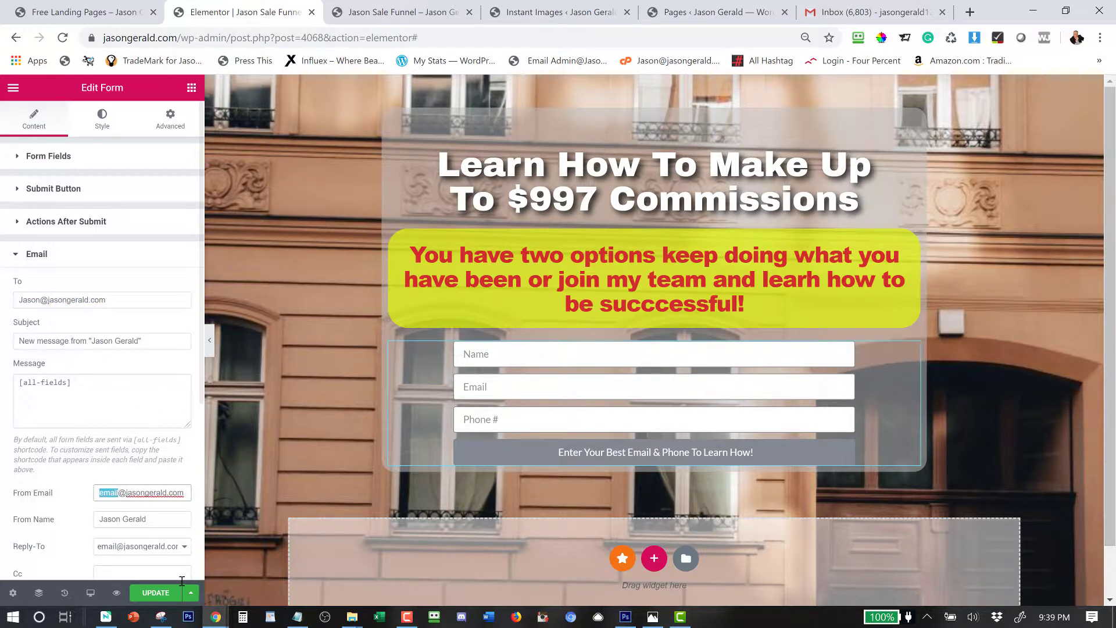
text(Jason)
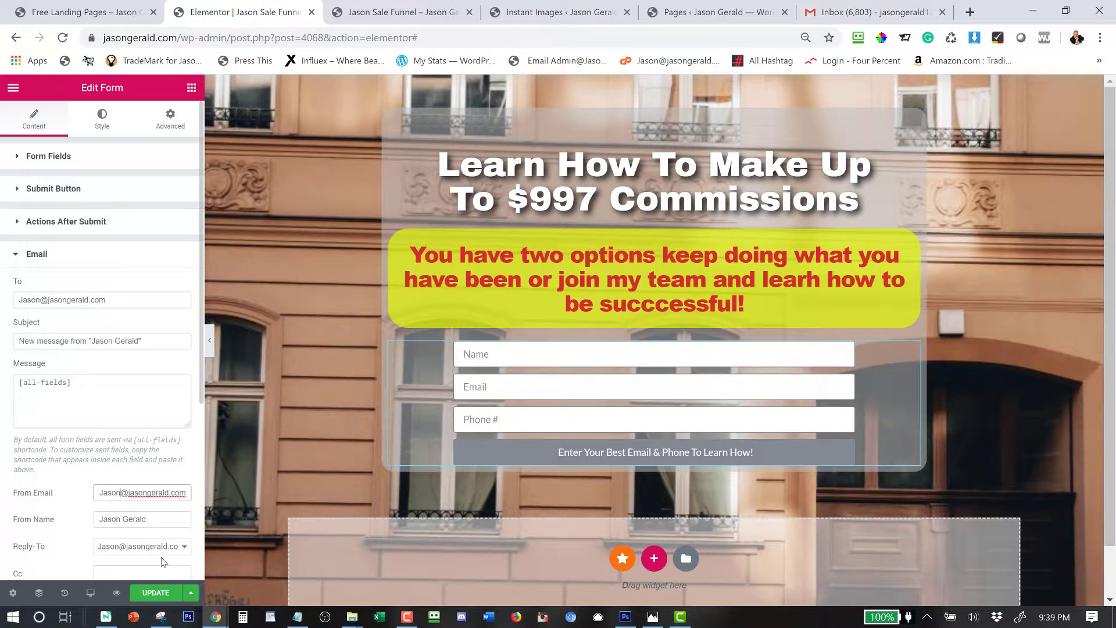
click(19, 255)
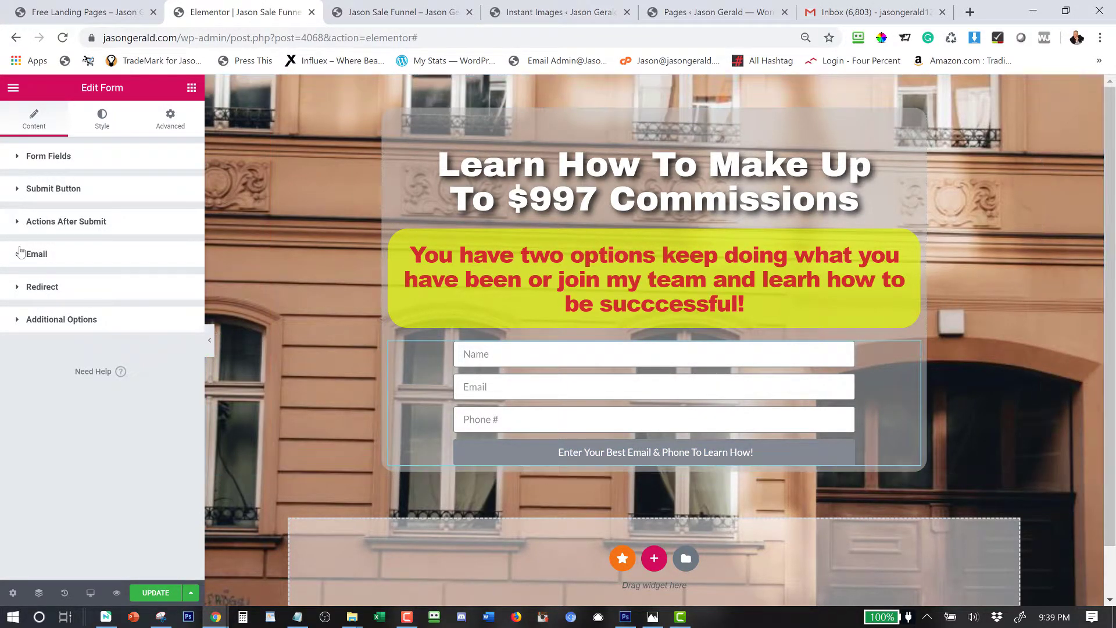
Add a ConvertKit action using the Default API key, the phone-lead form, and Email mapped to Field #2.
click(66, 231)
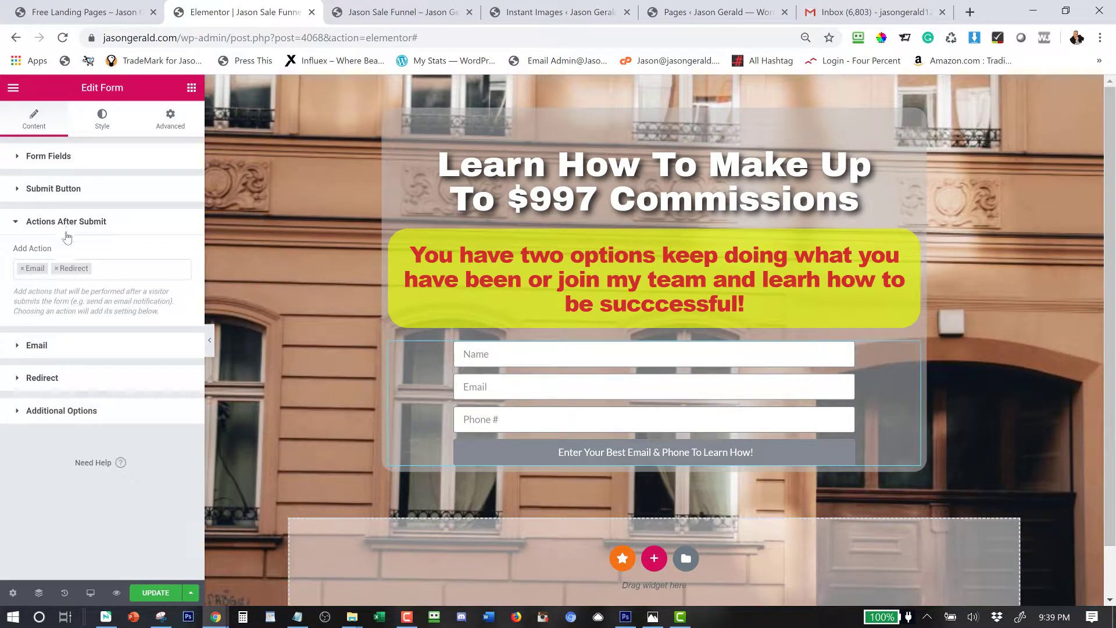
click(112, 269)
scroll(68, 377, down, 2)
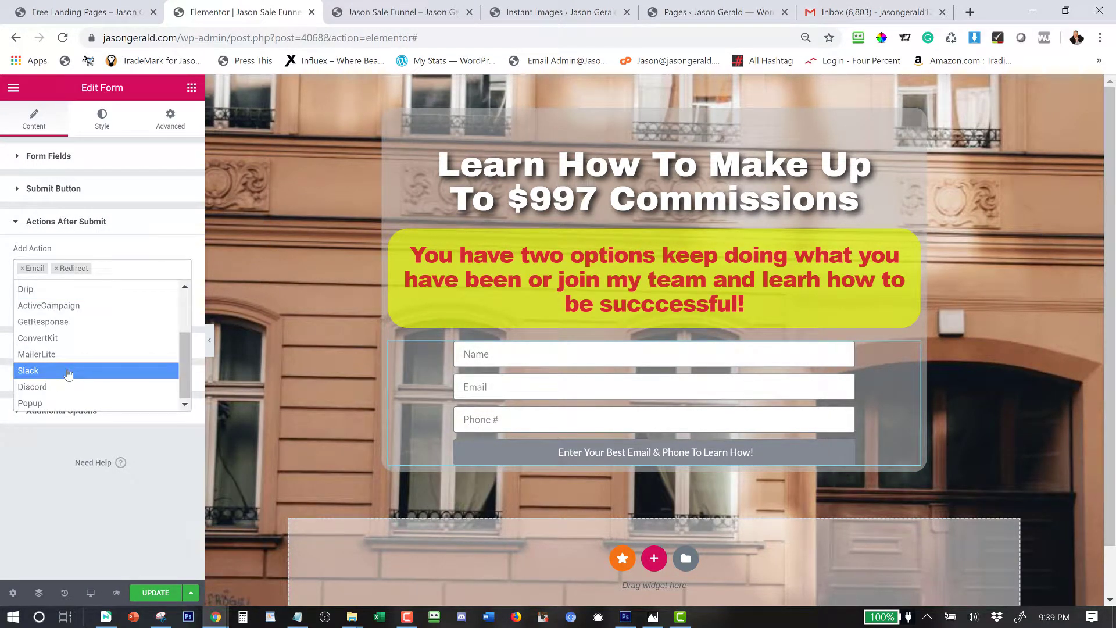
click(48, 340)
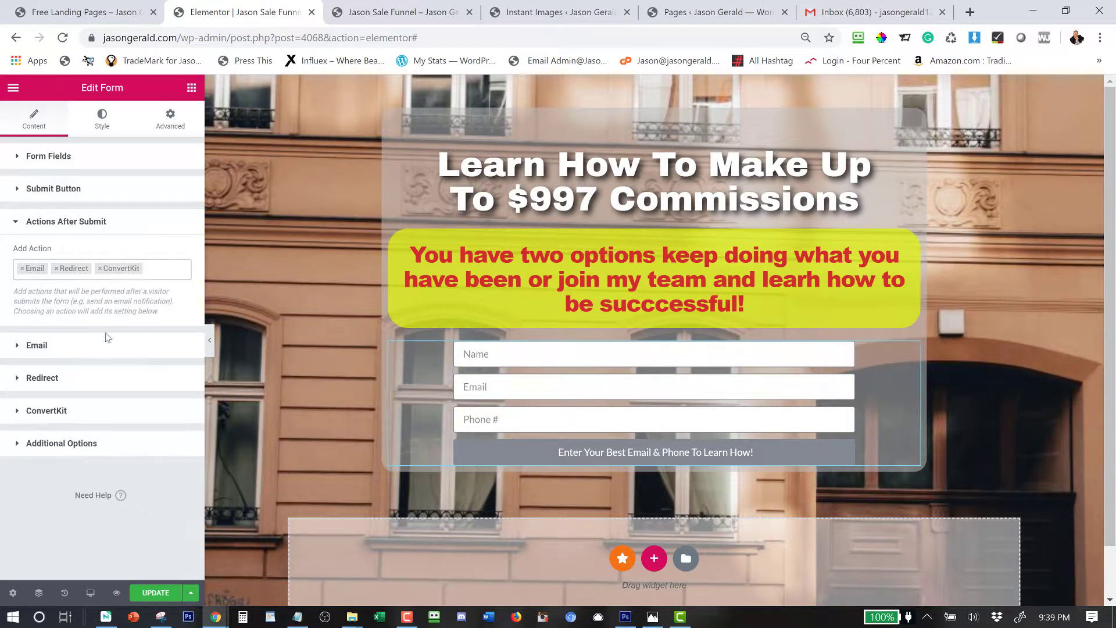
click(43, 410)
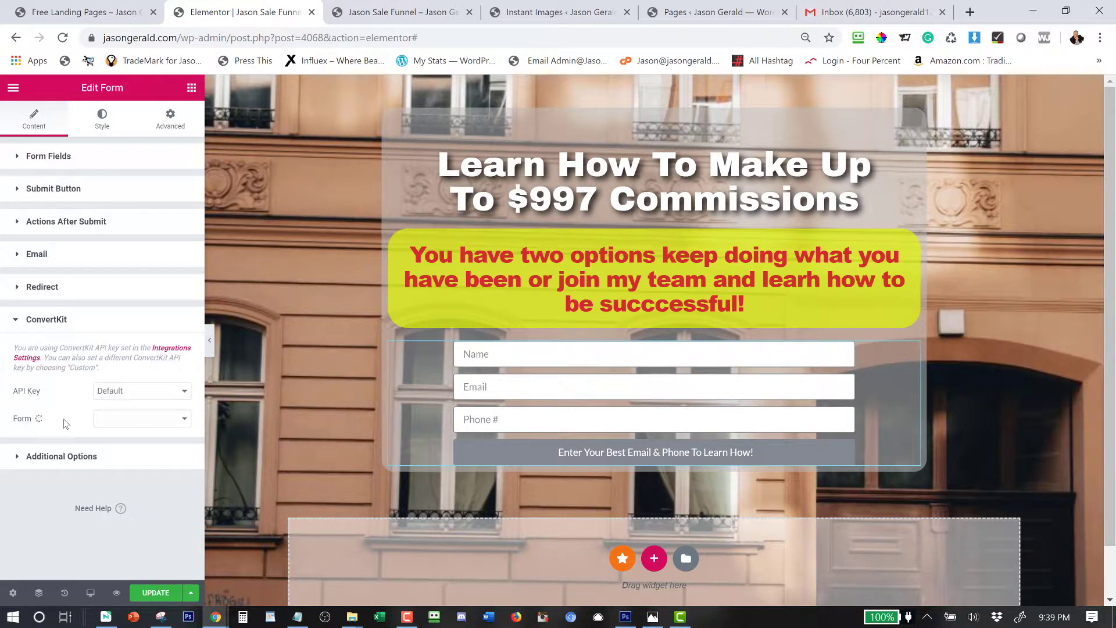
click(157, 394)
click(157, 394)
click(129, 423)
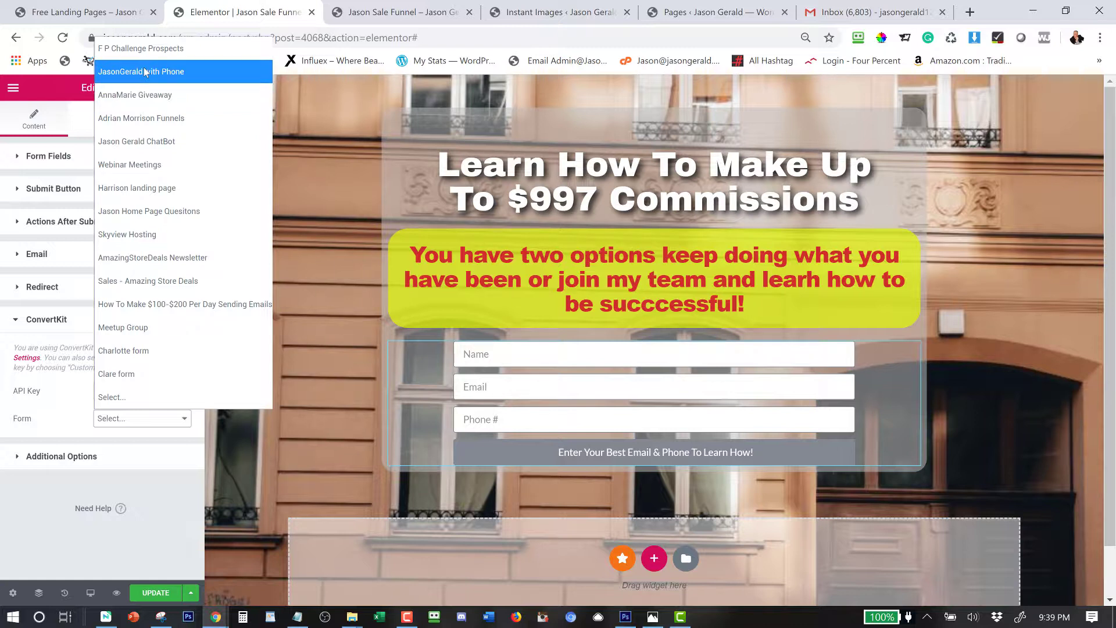
click(148, 73)
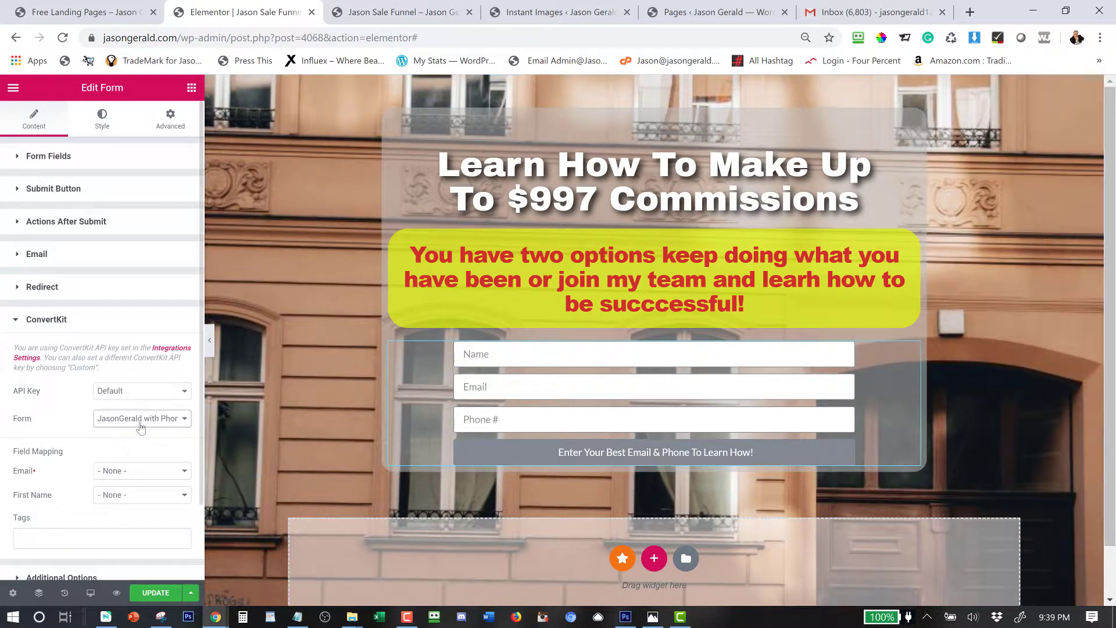
click(119, 470)
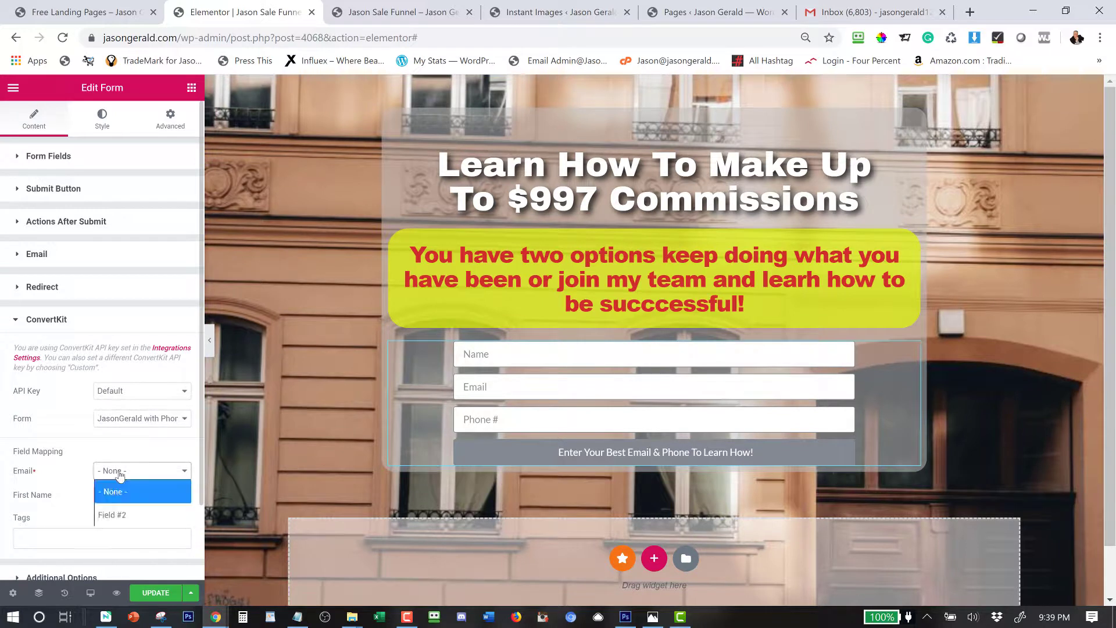
click(132, 519)
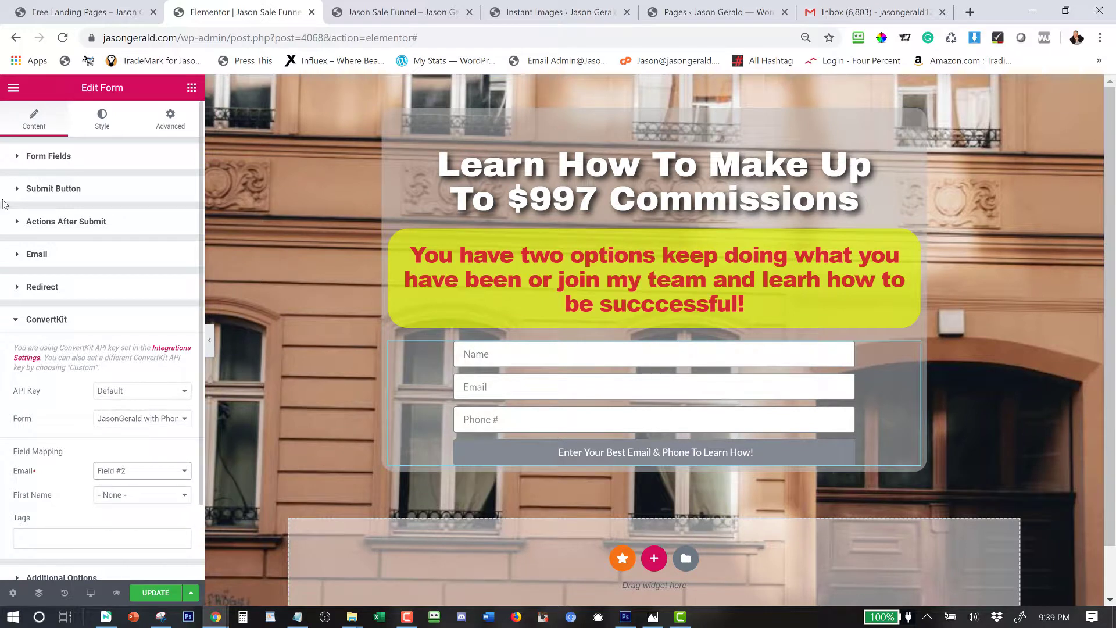
click(56, 220)
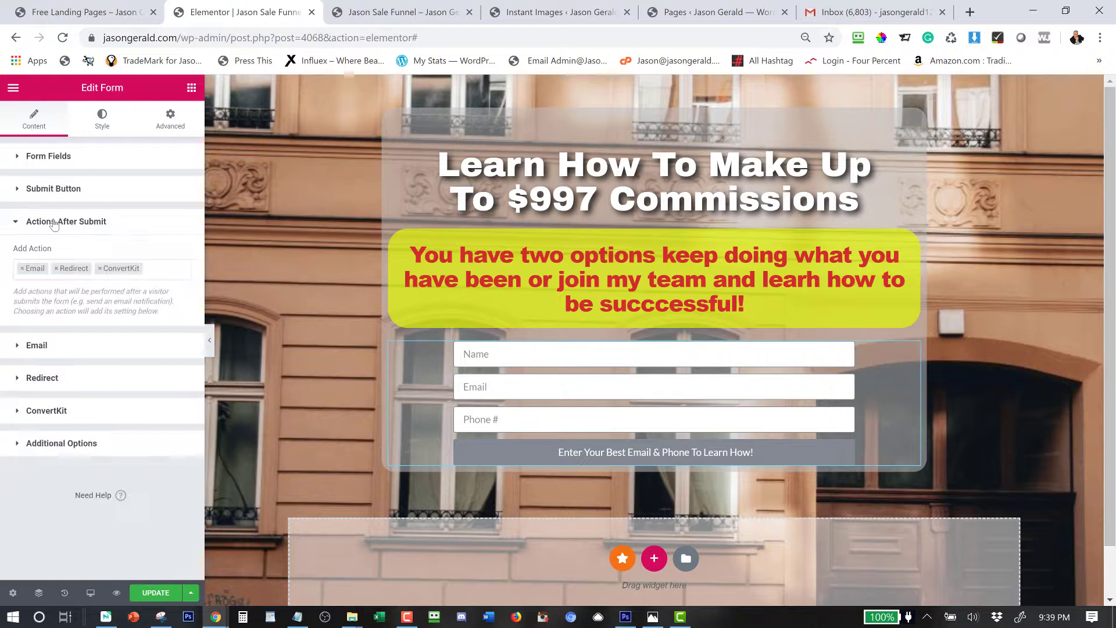
Confirm Item #1 is the name field and Item #2 the email field.
click(42, 159)
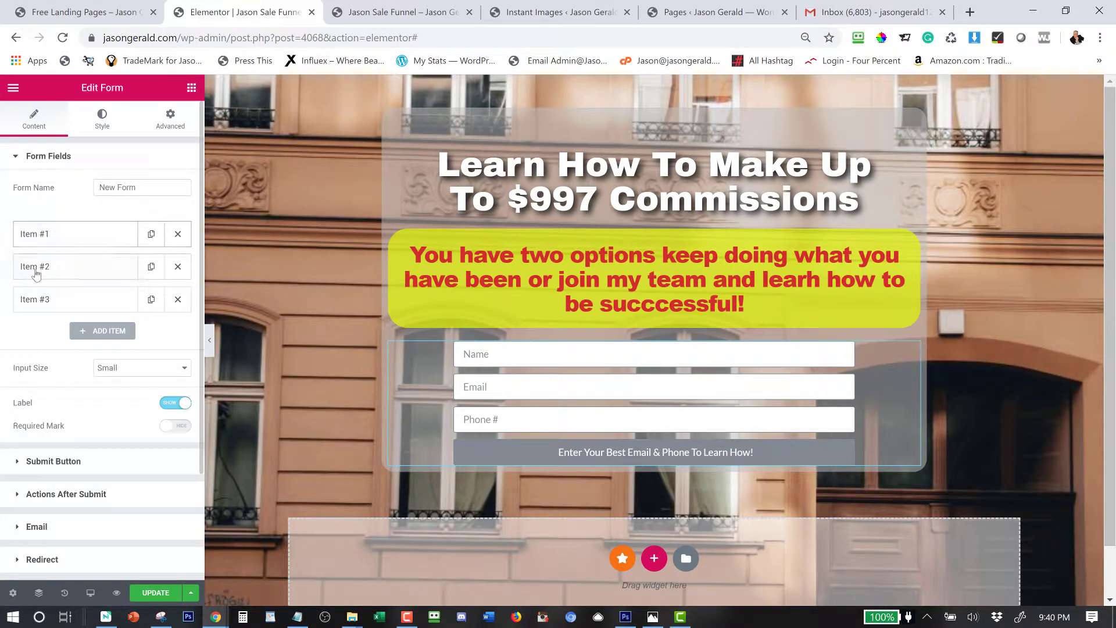
click(79, 269)
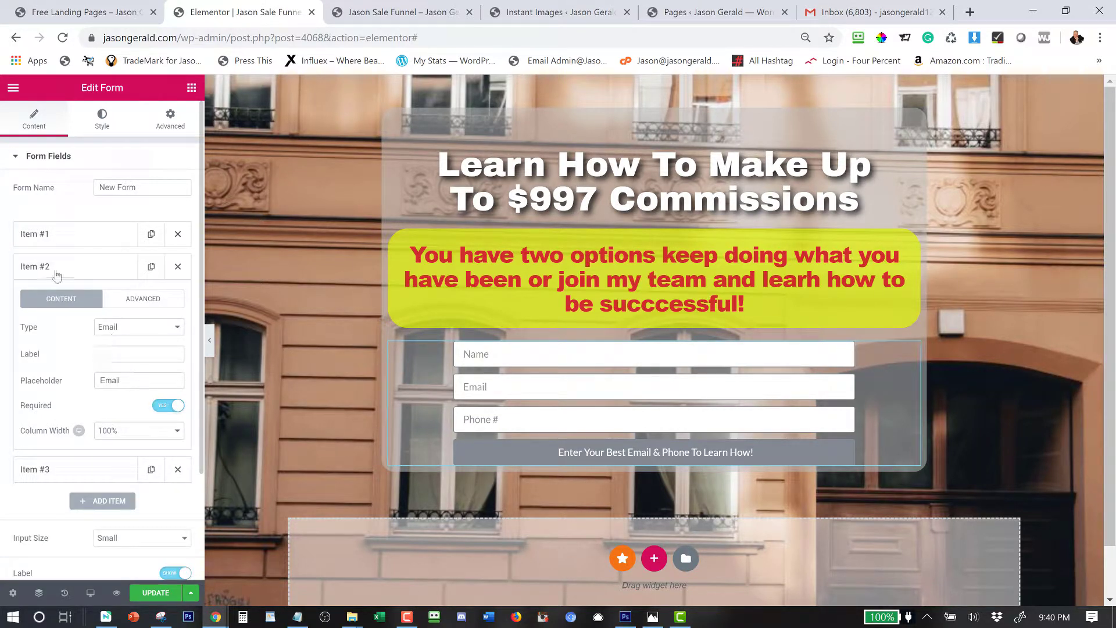
click(45, 259)
click(41, 236)
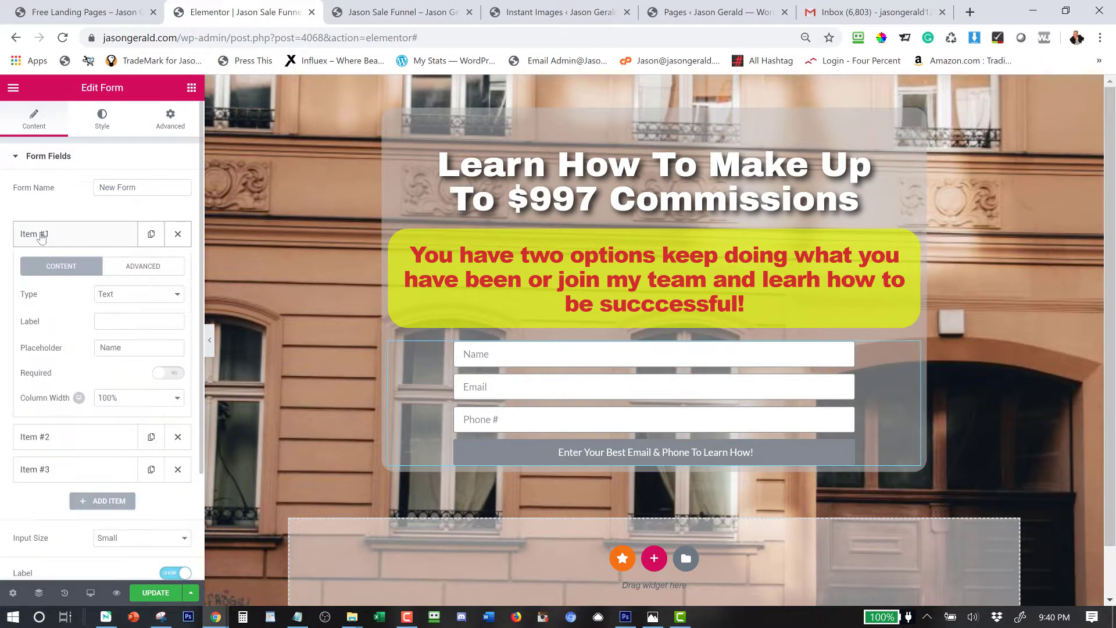
click(41, 236)
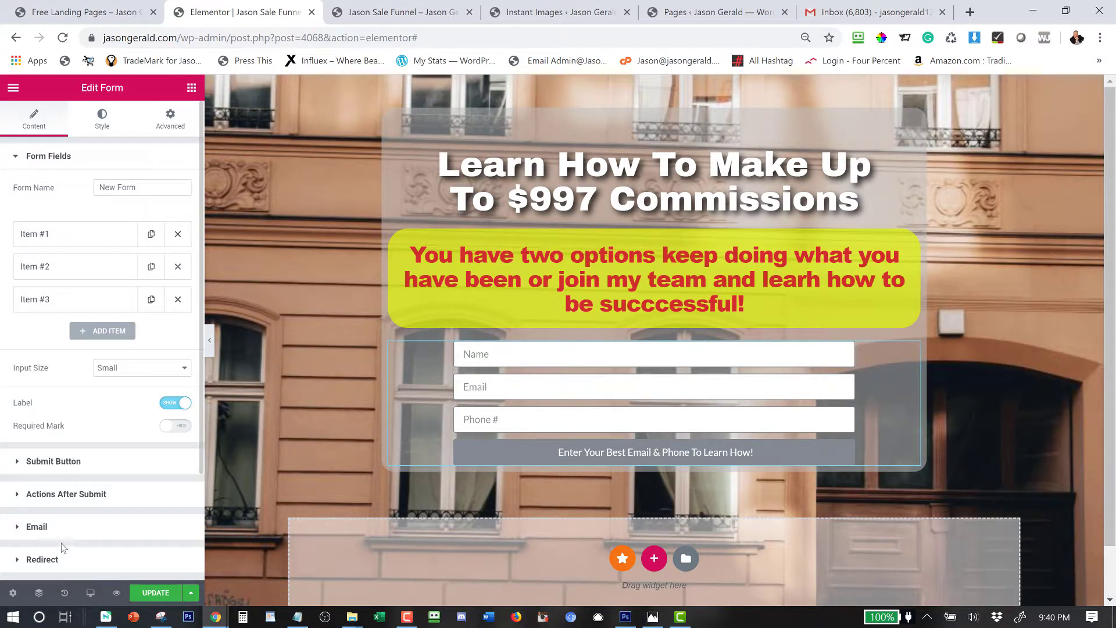
Map ConvertKit's First Name to Field #1.
scroll(62, 523, down, 3)
click(51, 456)
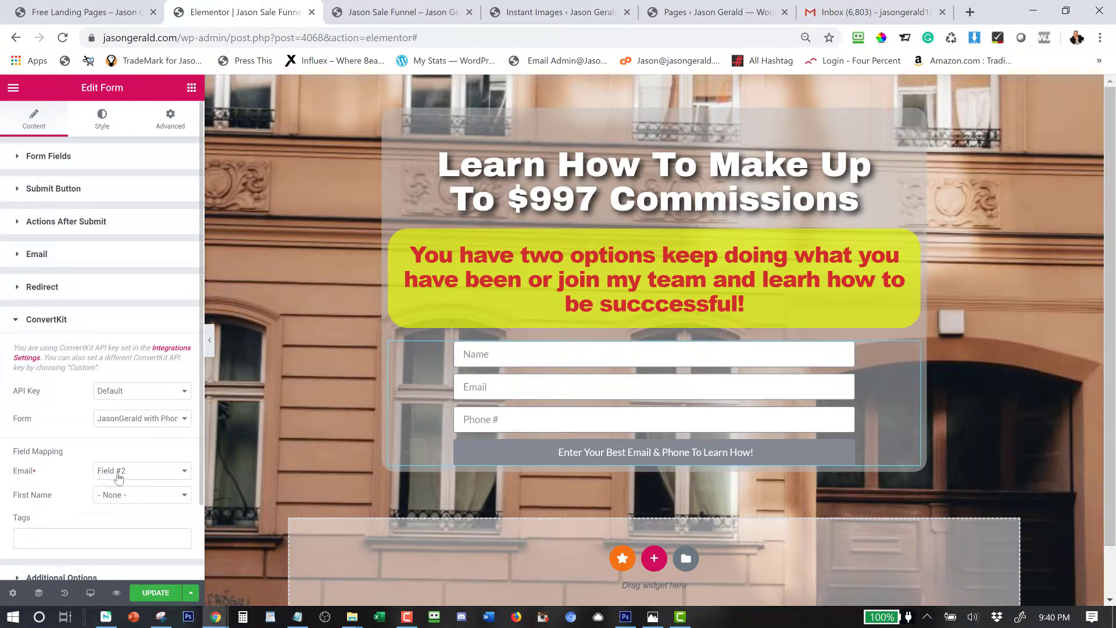
click(119, 498)
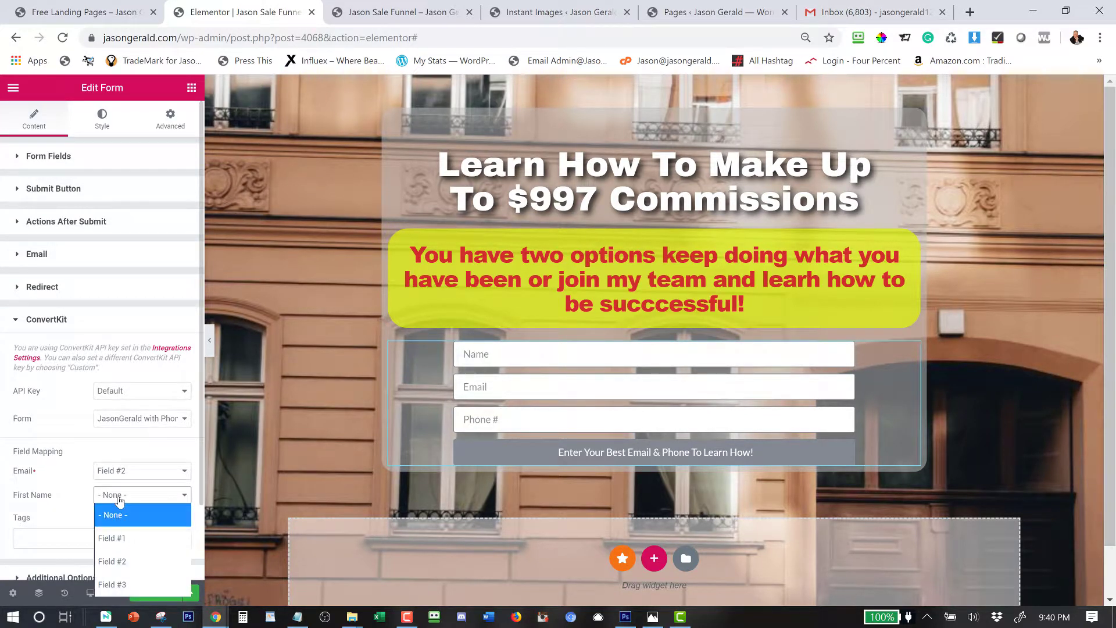
click(117, 540)
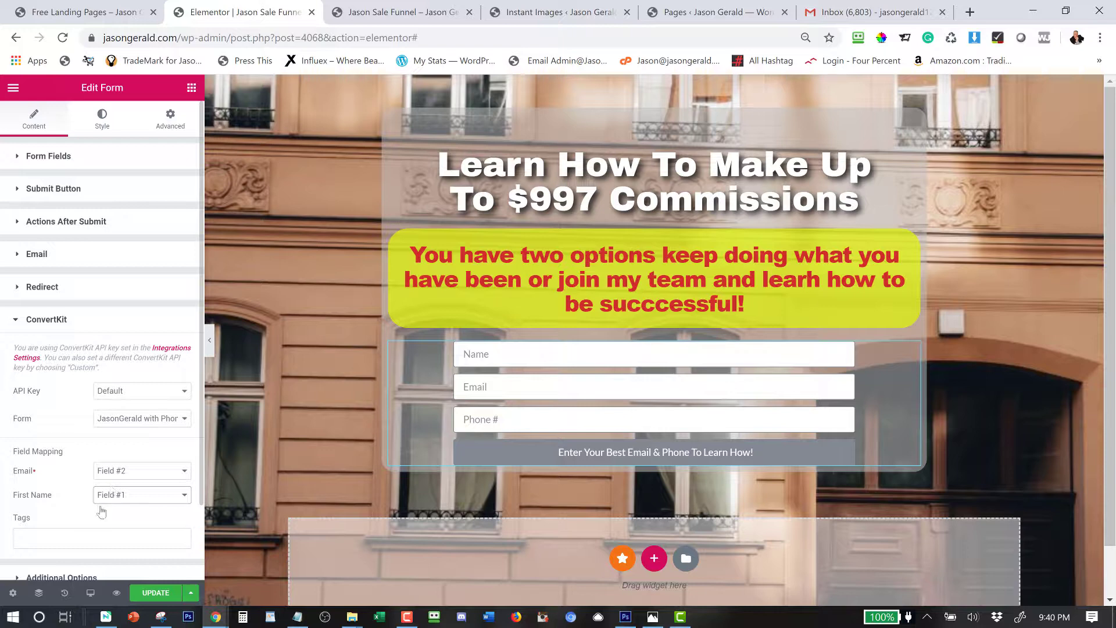
Tag new ConvertKit subscribers with 'How To Go From Zero To $10K'.
click(105, 535)
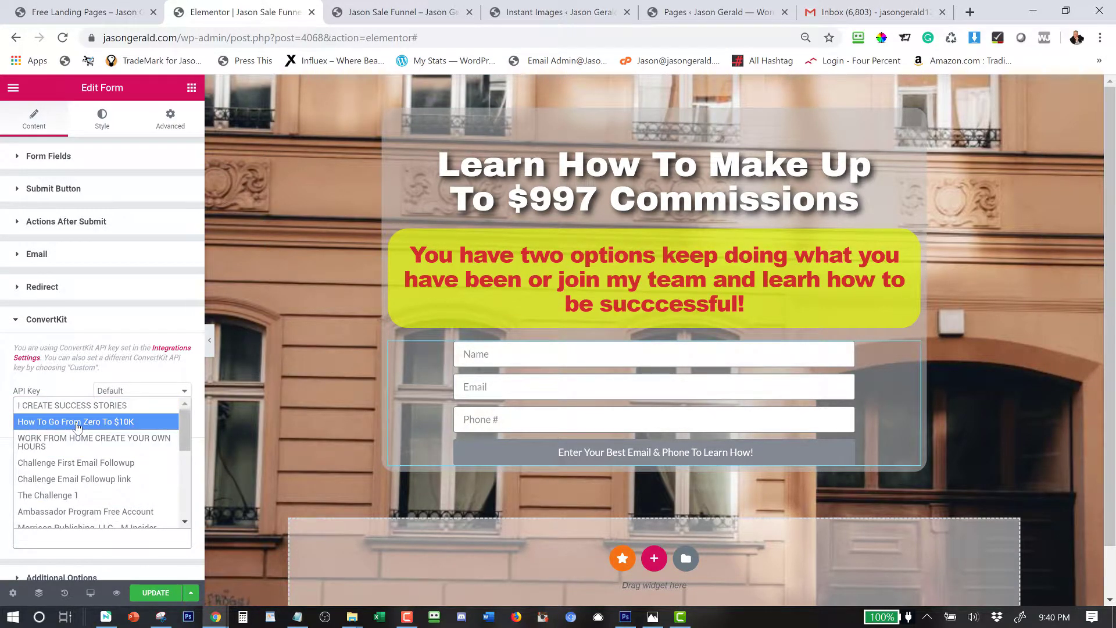
click(77, 423)
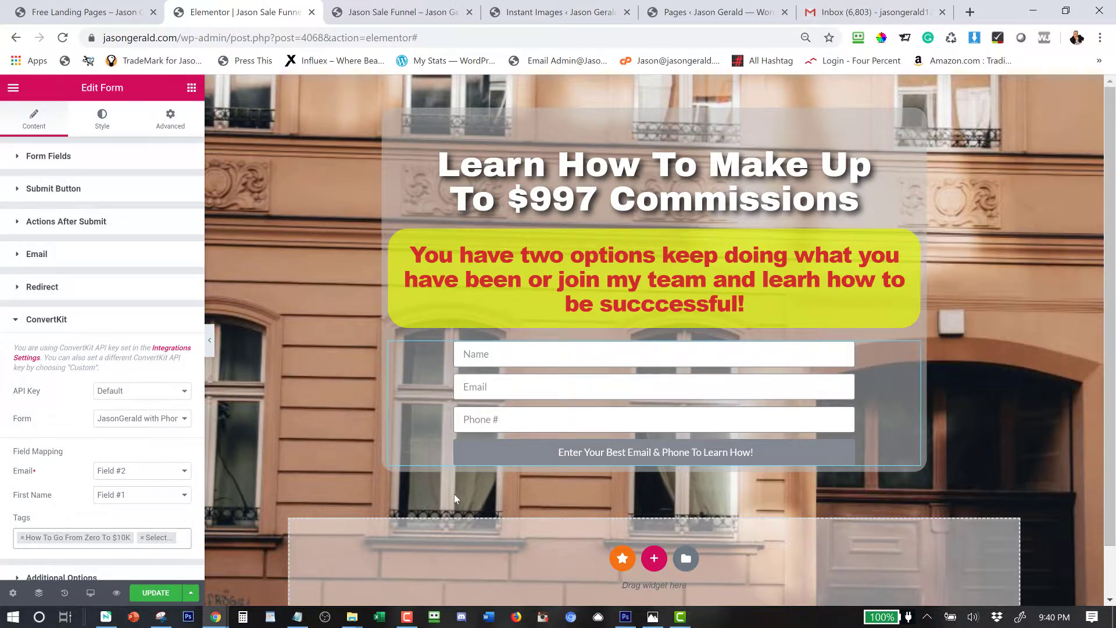
click(47, 323)
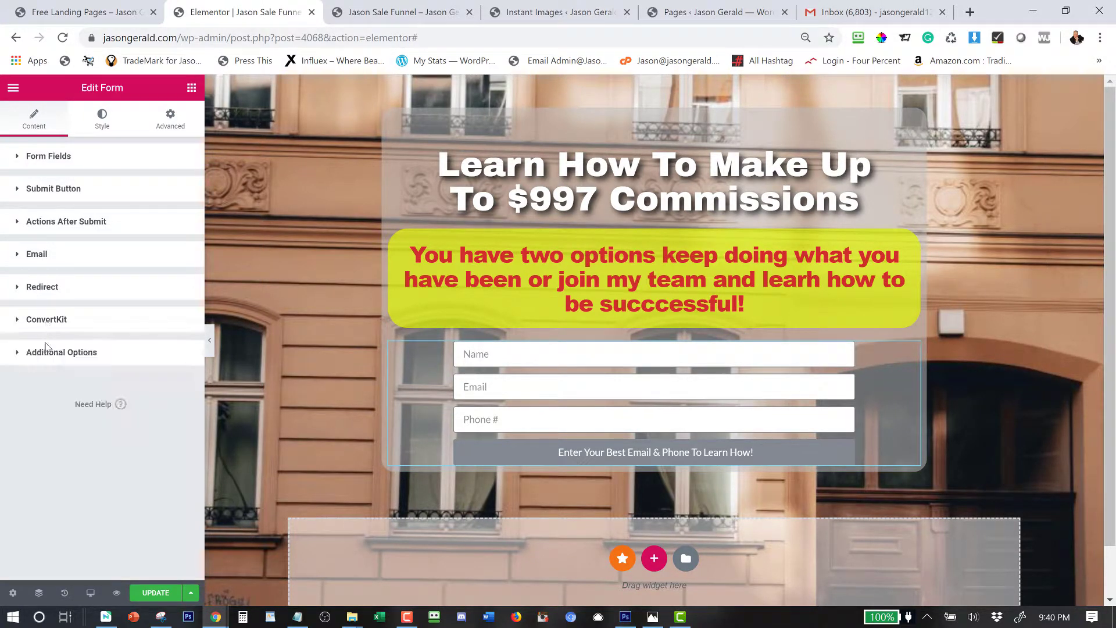
click(47, 356)
Give the submit button a dark blue background colour.
click(48, 355)
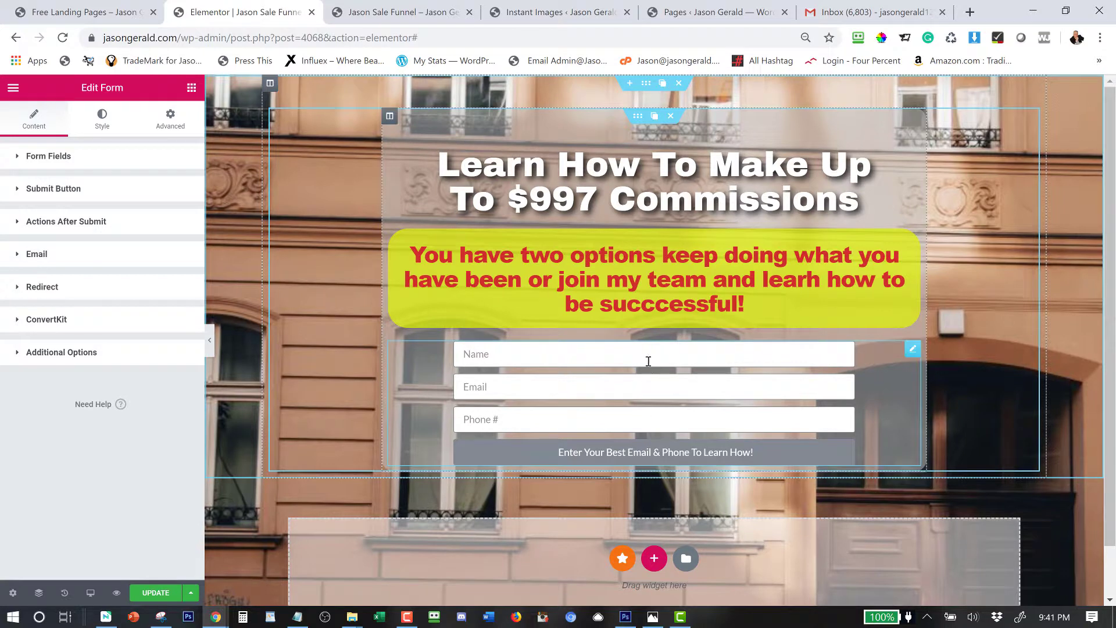
click(101, 118)
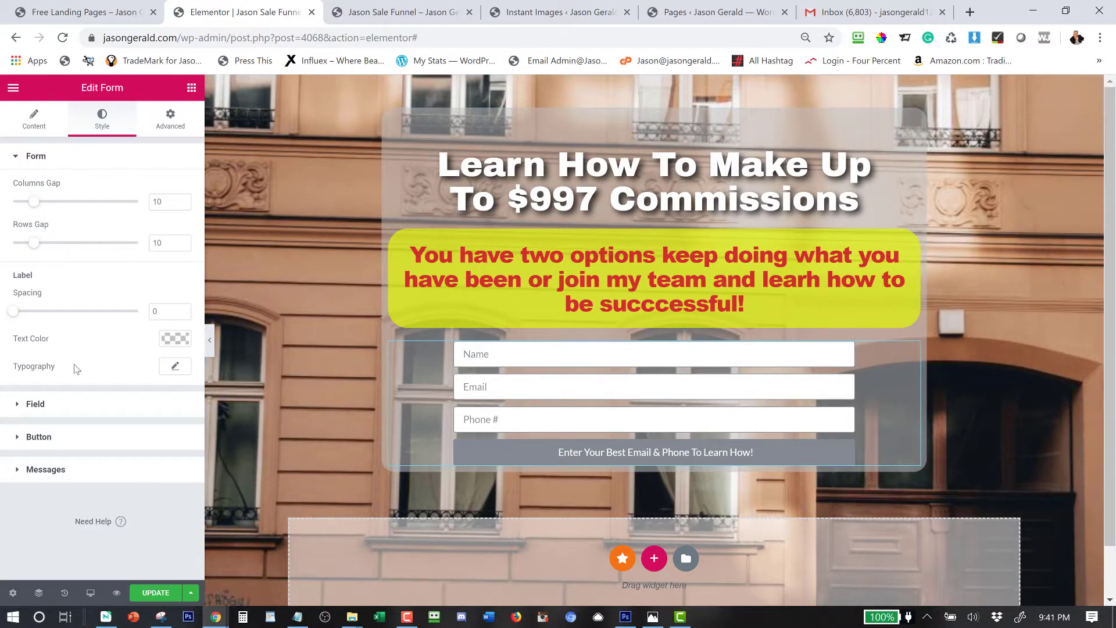
click(36, 404)
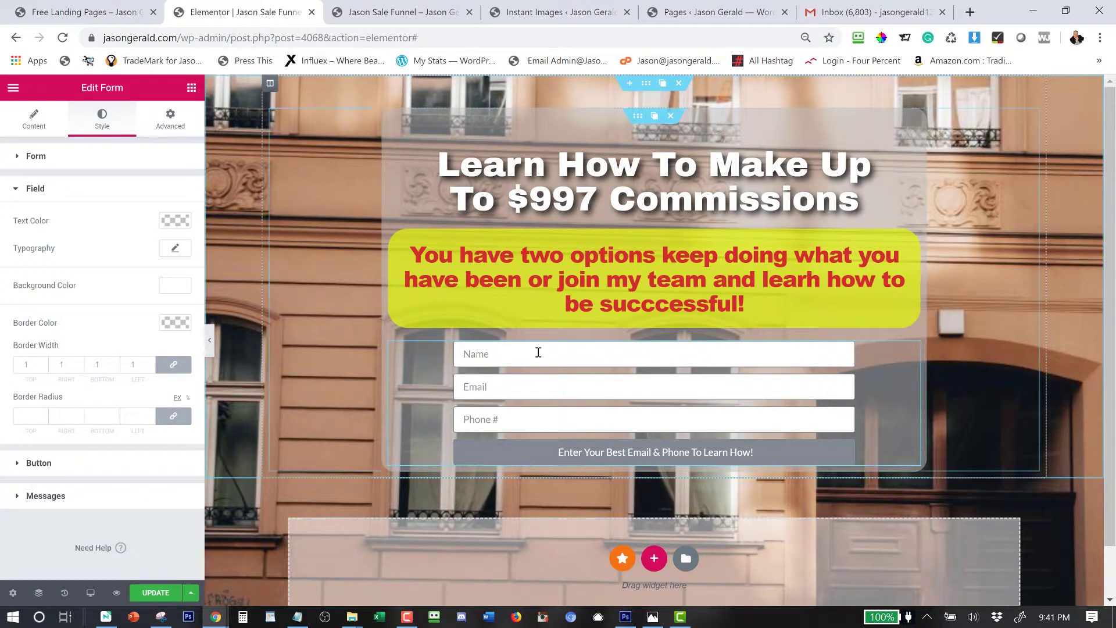
click(32, 469)
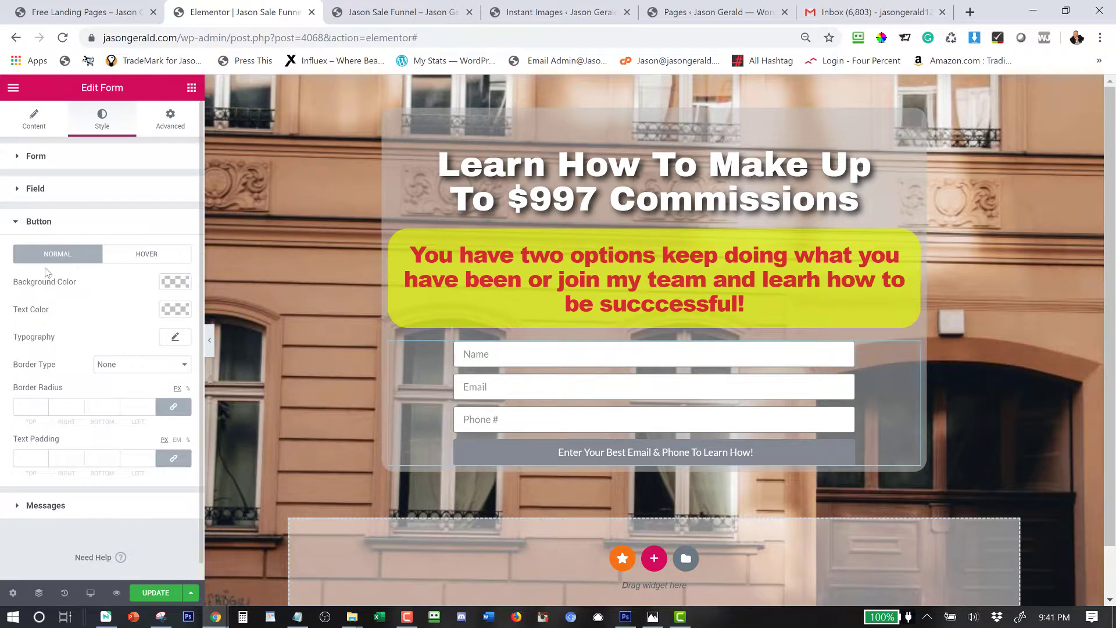
click(170, 285)
click(95, 437)
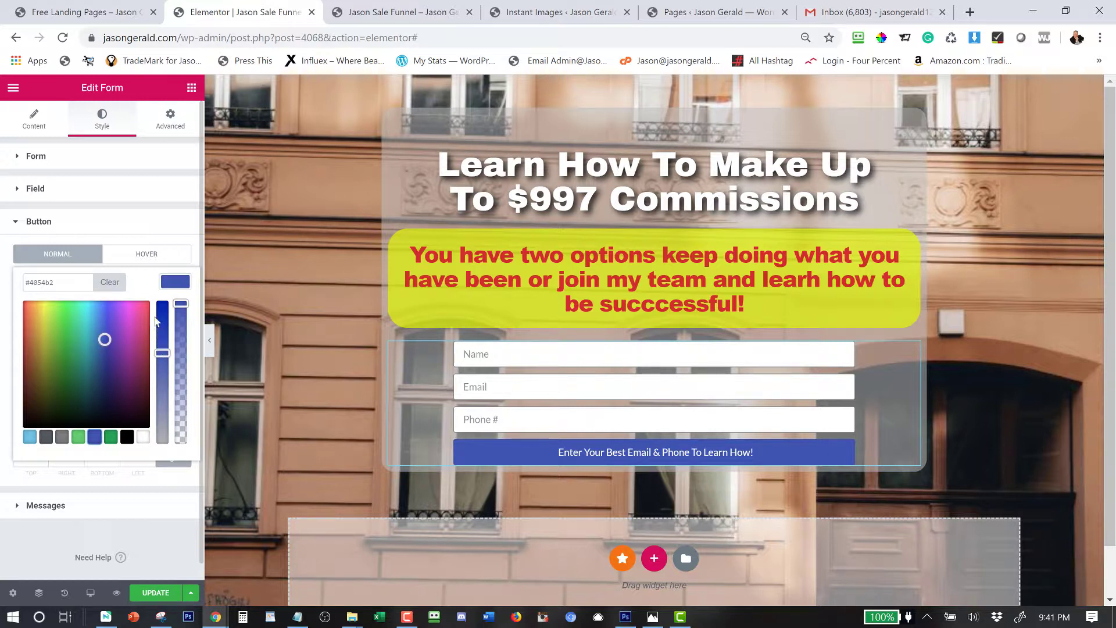
drag(156, 321, 156, 298)
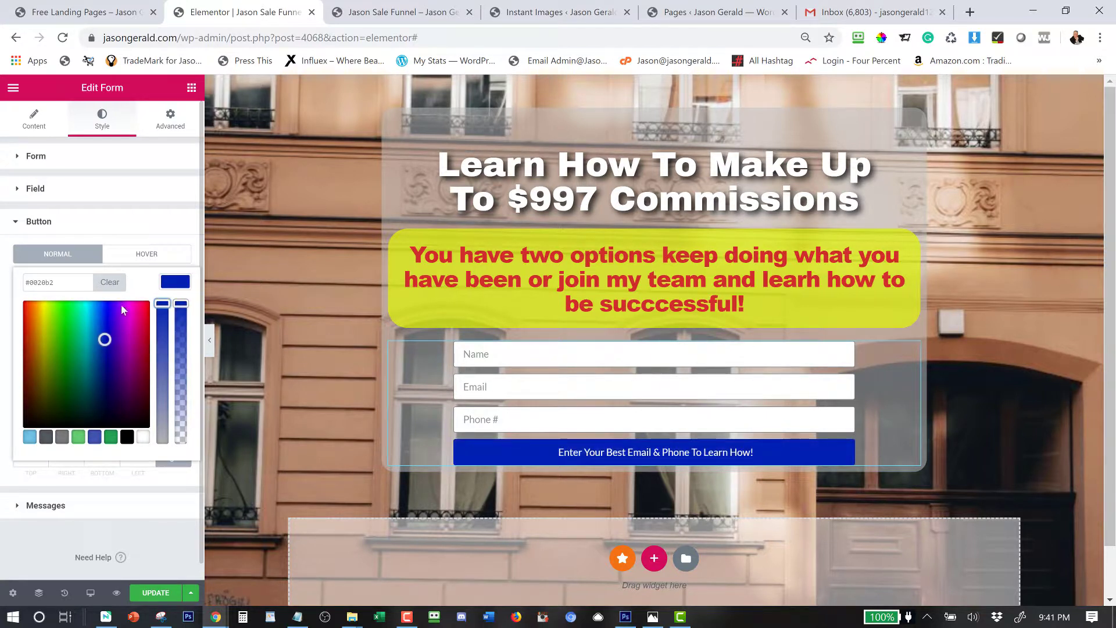
click(172, 284)
Make the button turn deep green on hover and enlarge its text size.
click(147, 257)
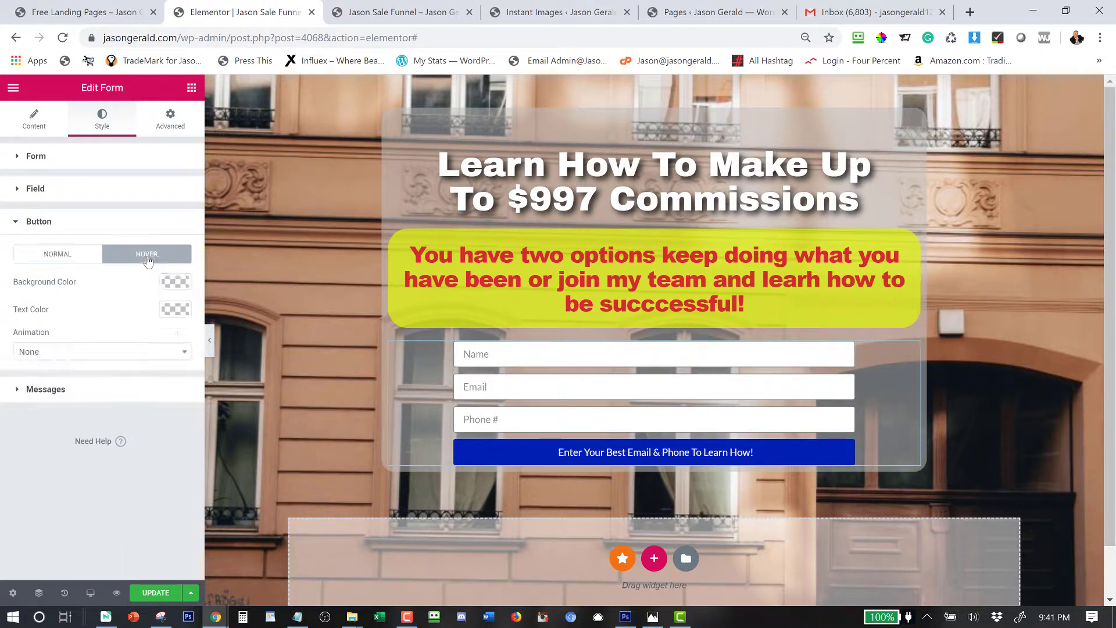
click(175, 282)
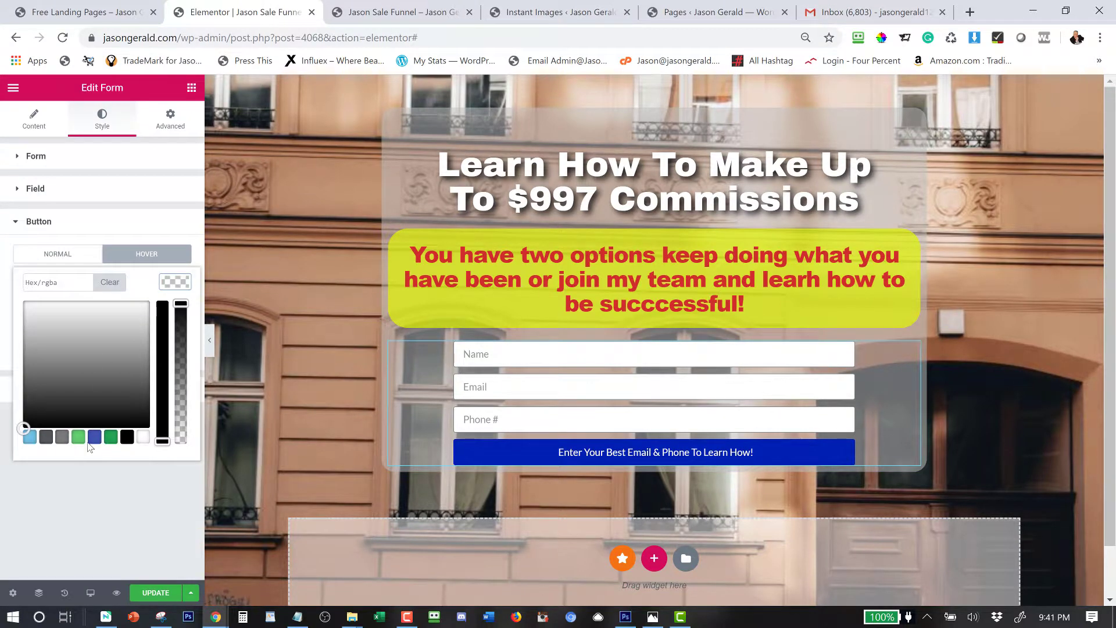
click(111, 437)
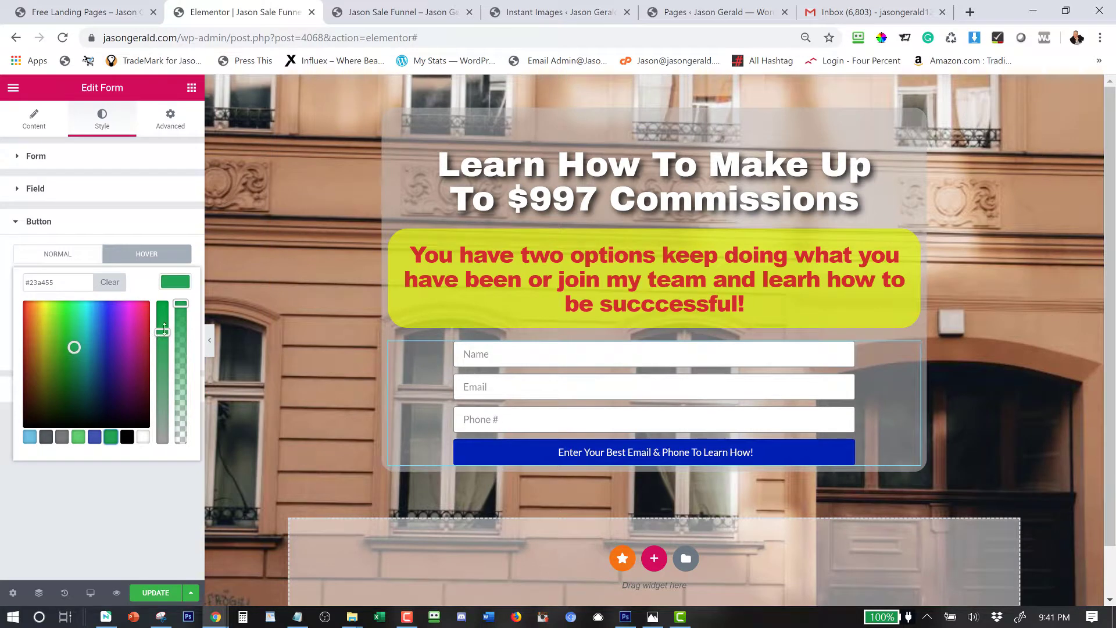
drag(164, 330, 162, 303)
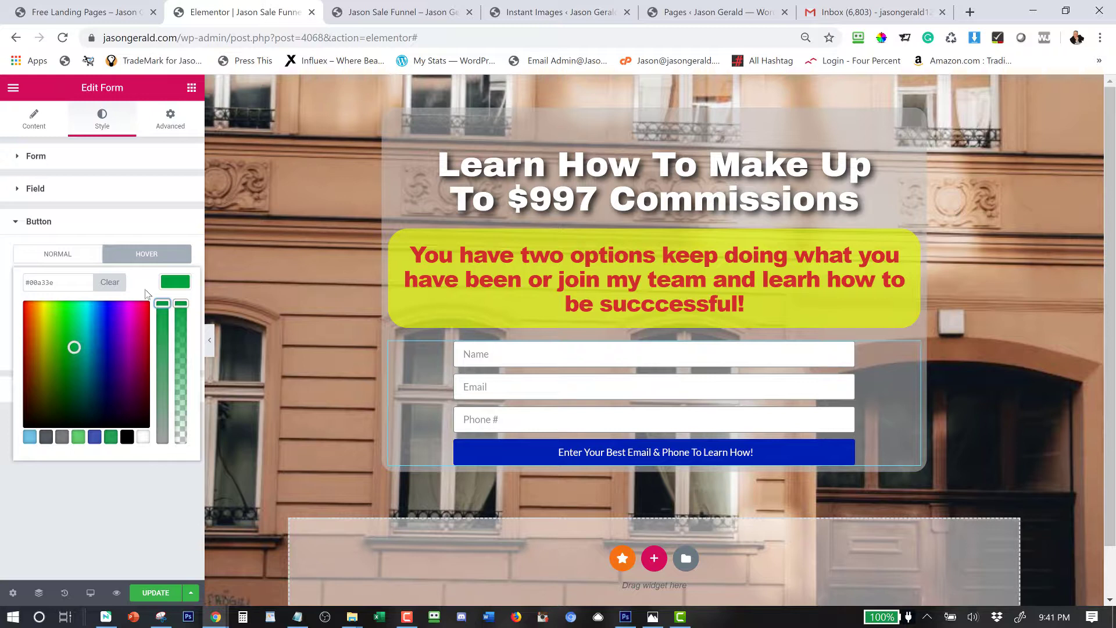
click(67, 255)
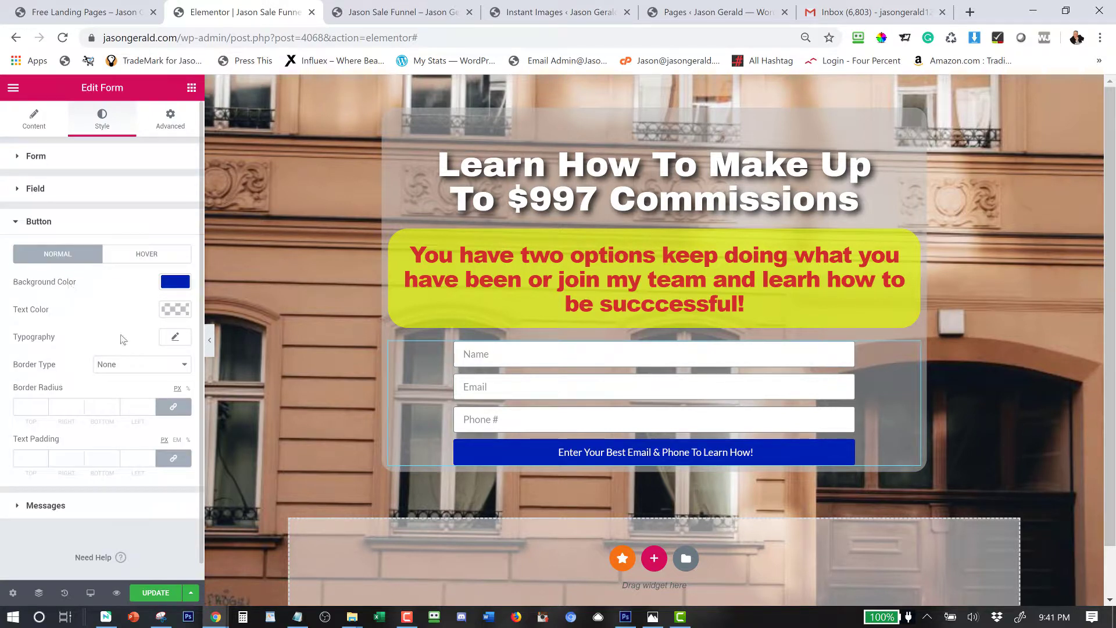
click(181, 342)
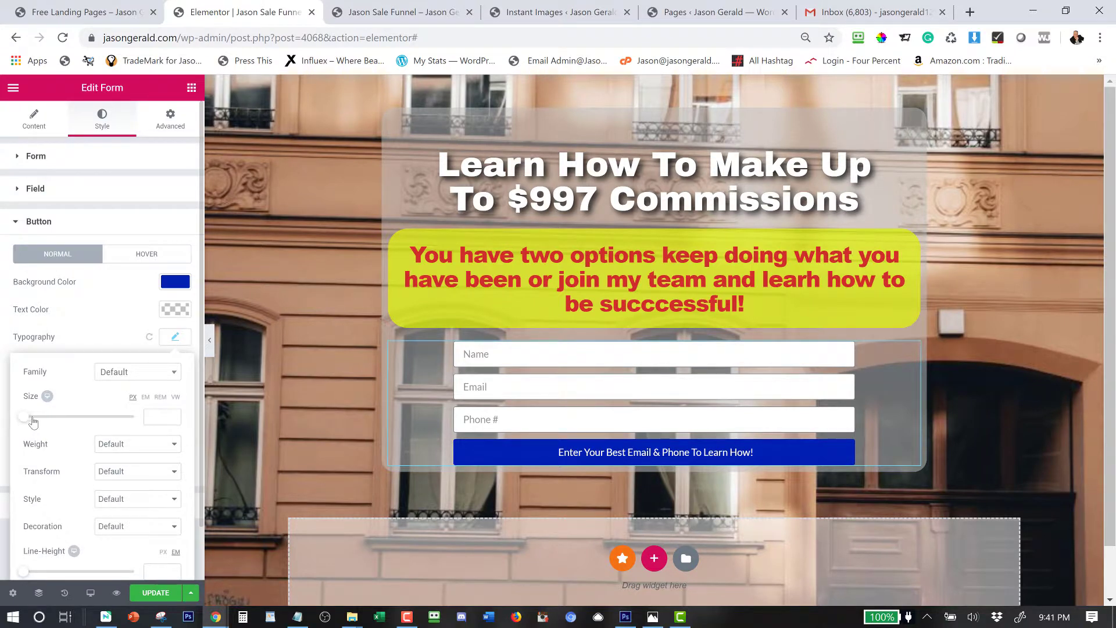
drag(33, 421, 38, 423)
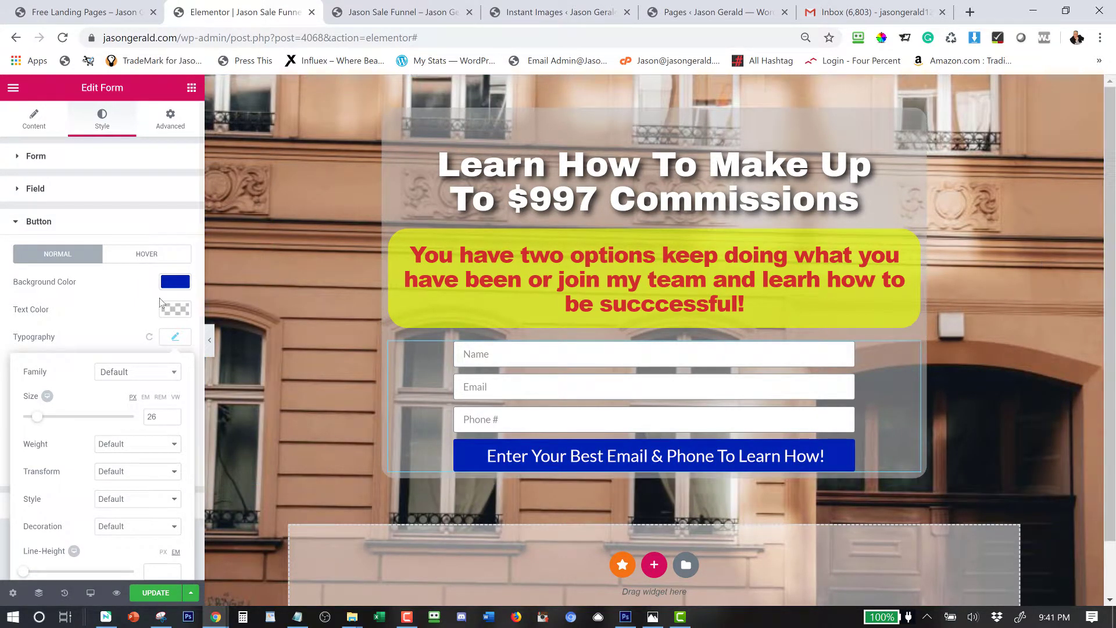
Add an Image widget below the form and open the media library for it.
click(191, 87)
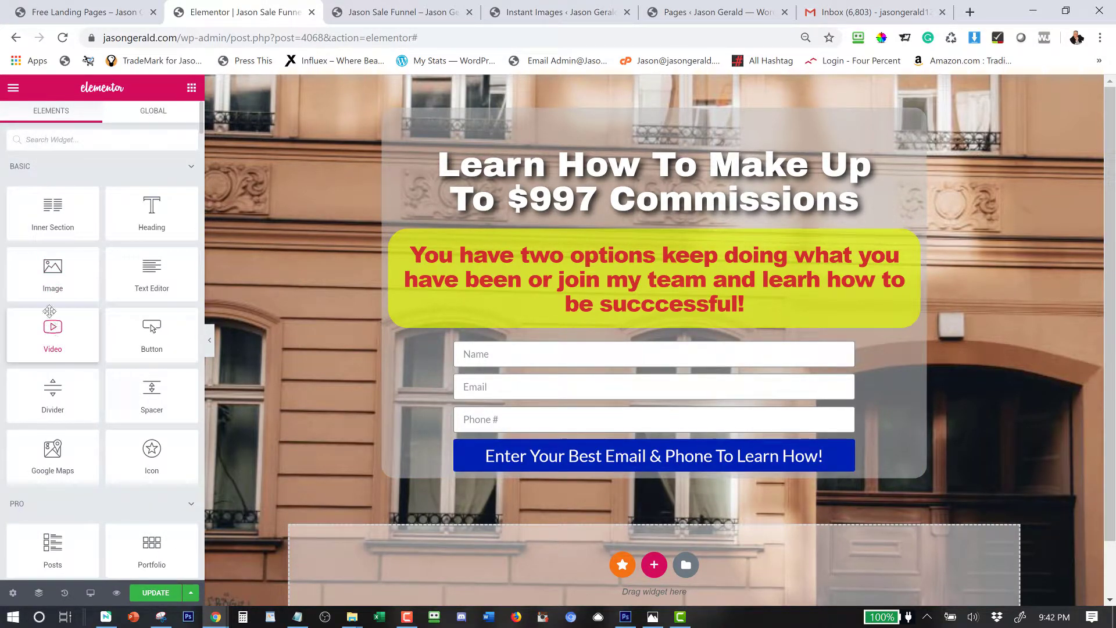
drag(46, 279, 535, 473)
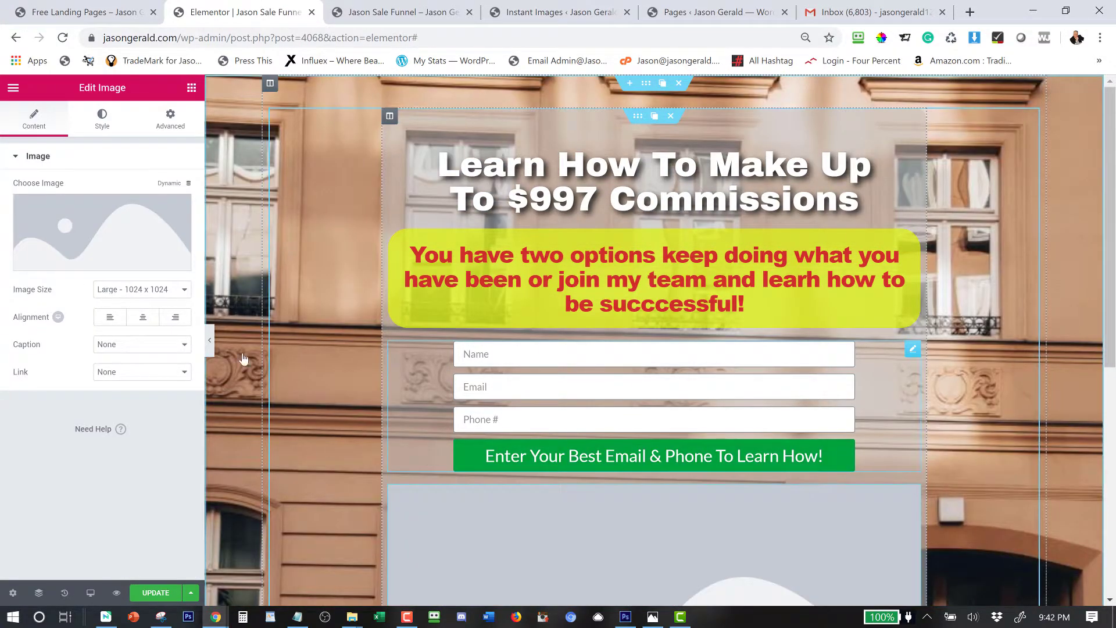
click(112, 228)
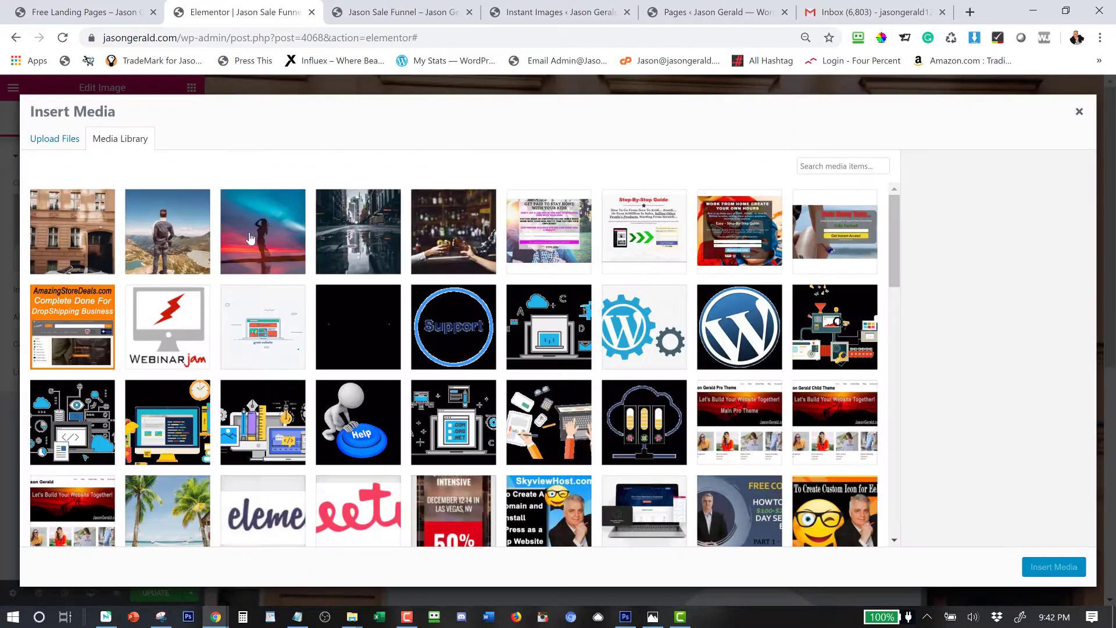
Browse the media library for the badge image, briefly selecting JG-Logo-366x94.png.
click(818, 169)
scroll(727, 323, down, 8)
scroll(726, 322, down, 15)
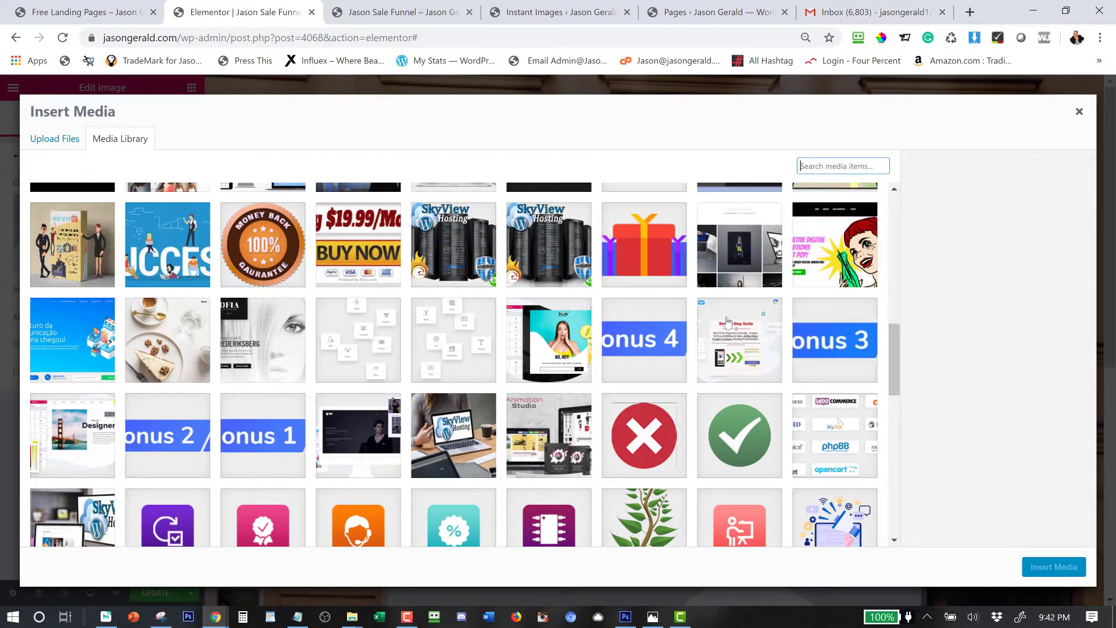
scroll(727, 323, down, 15)
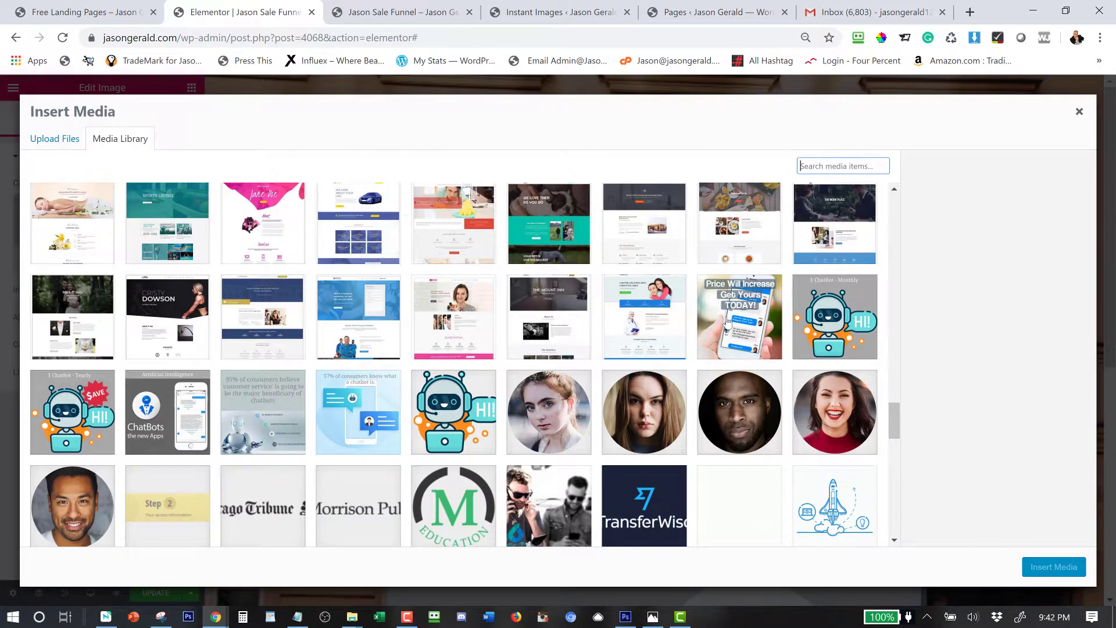
scroll(727, 323, down, 5)
scroll(726, 323, down, 12)
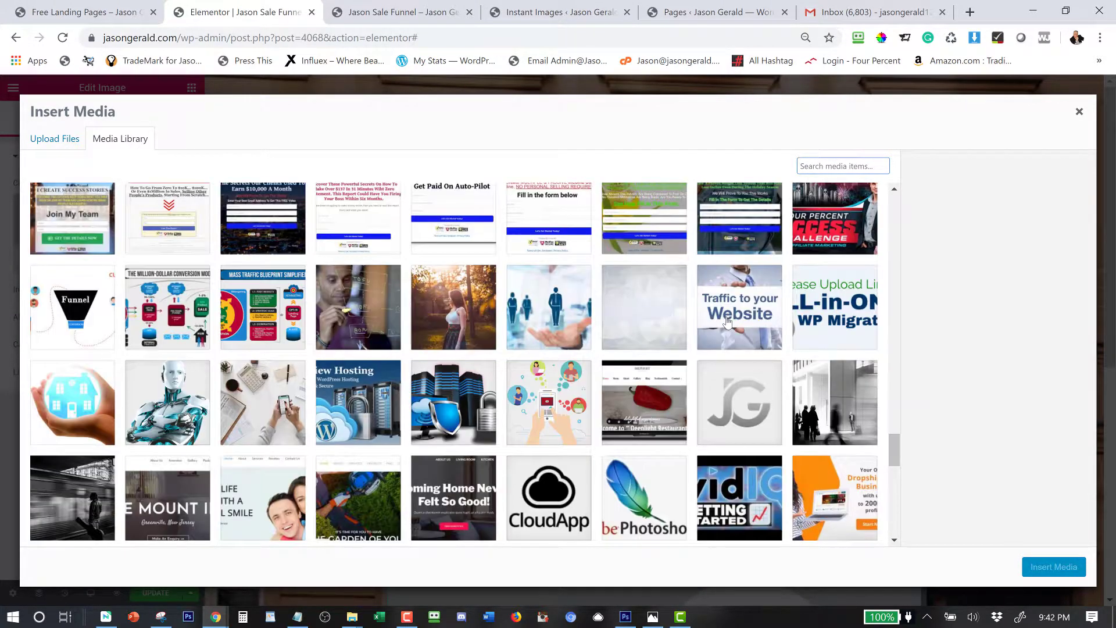
scroll(726, 322, down, 10)
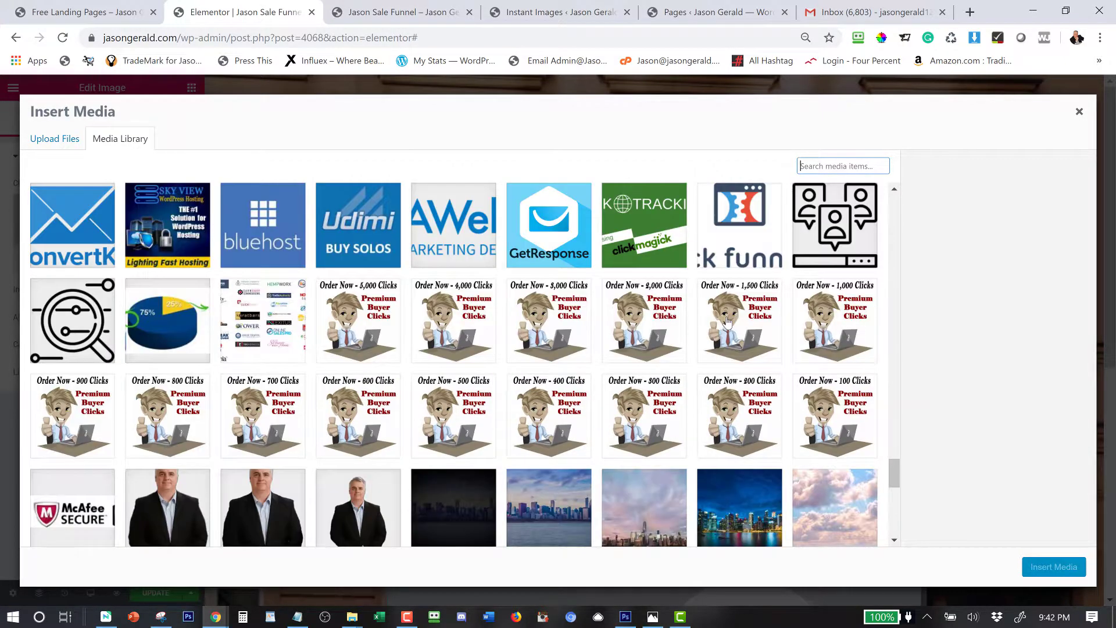
scroll(726, 322, down, 8)
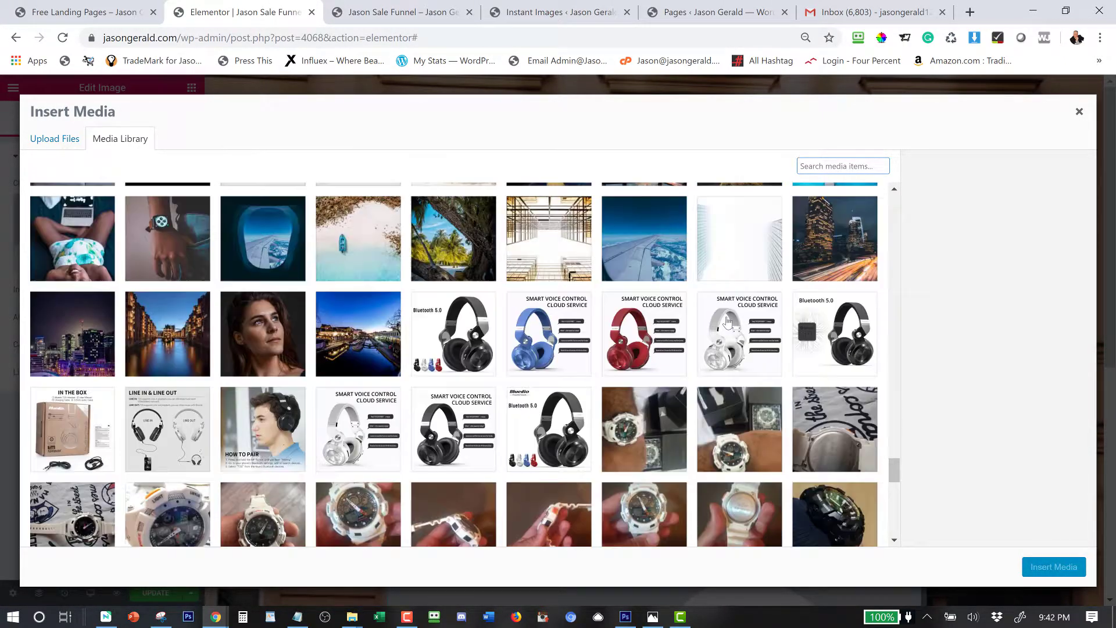
scroll(726, 322, down, 3)
scroll(726, 323, up, 8)
scroll(727, 323, up, 7)
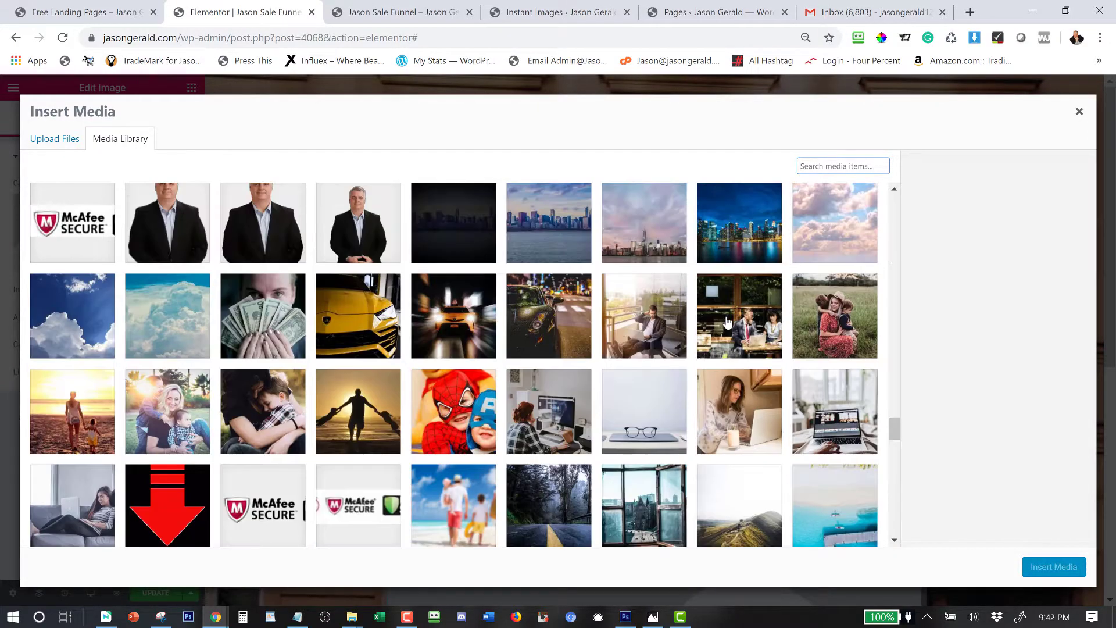
scroll(726, 323, up, 5)
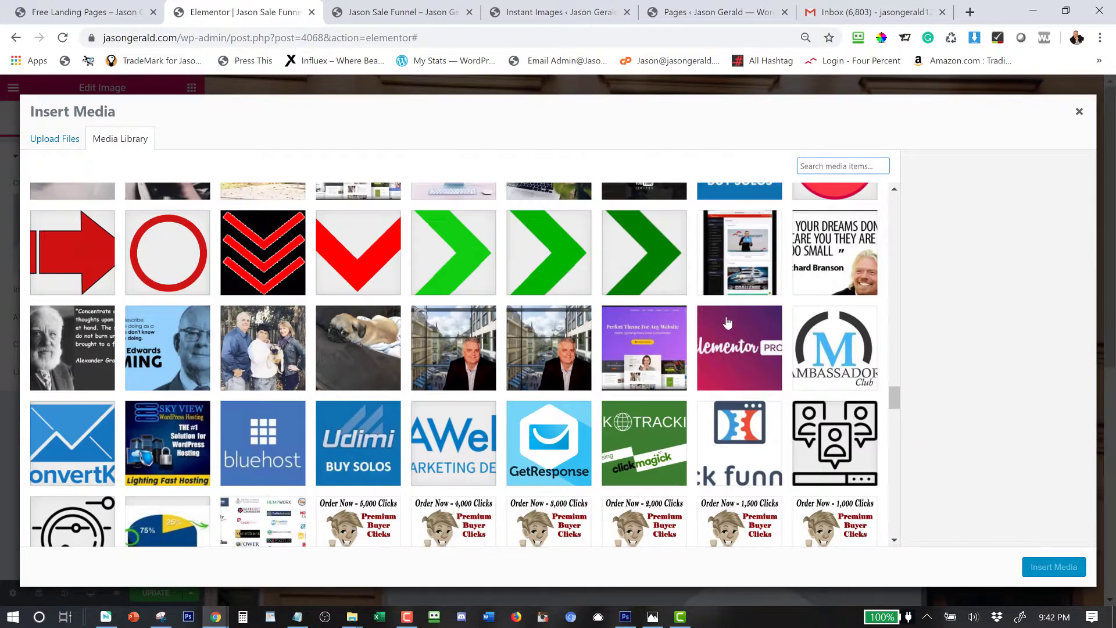
scroll(726, 323, up, 5)
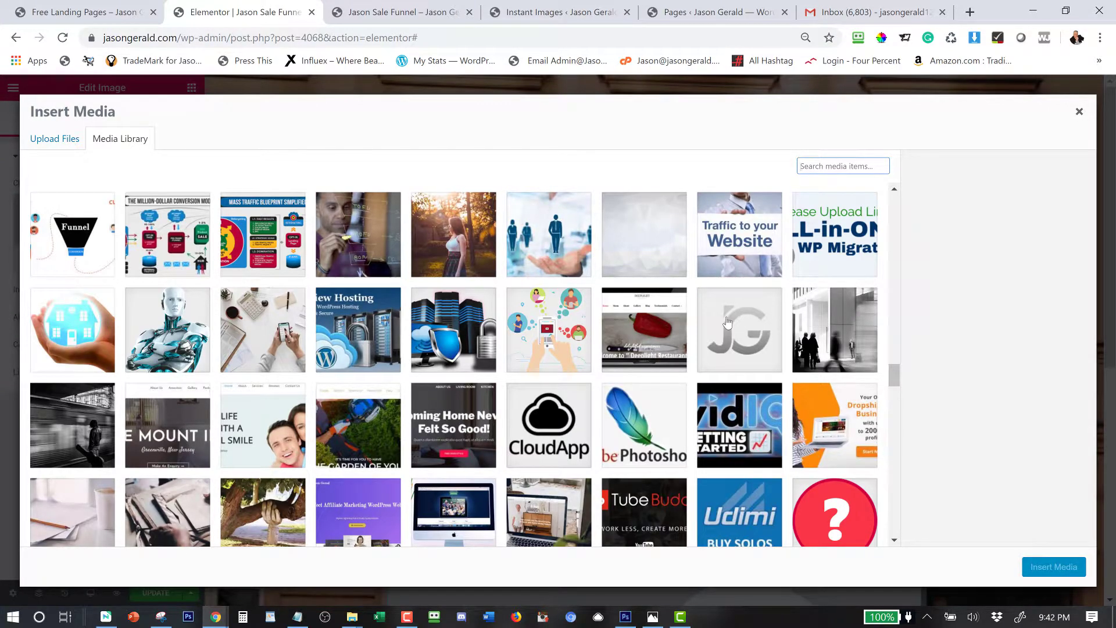
scroll(727, 323, up, 5)
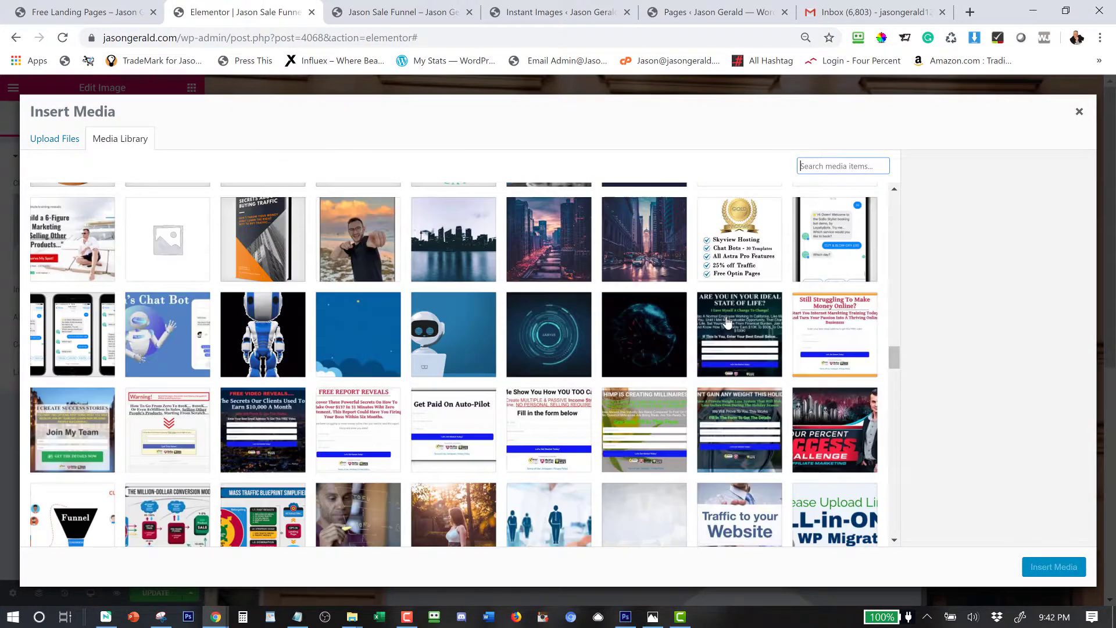
scroll(726, 323, up, 6)
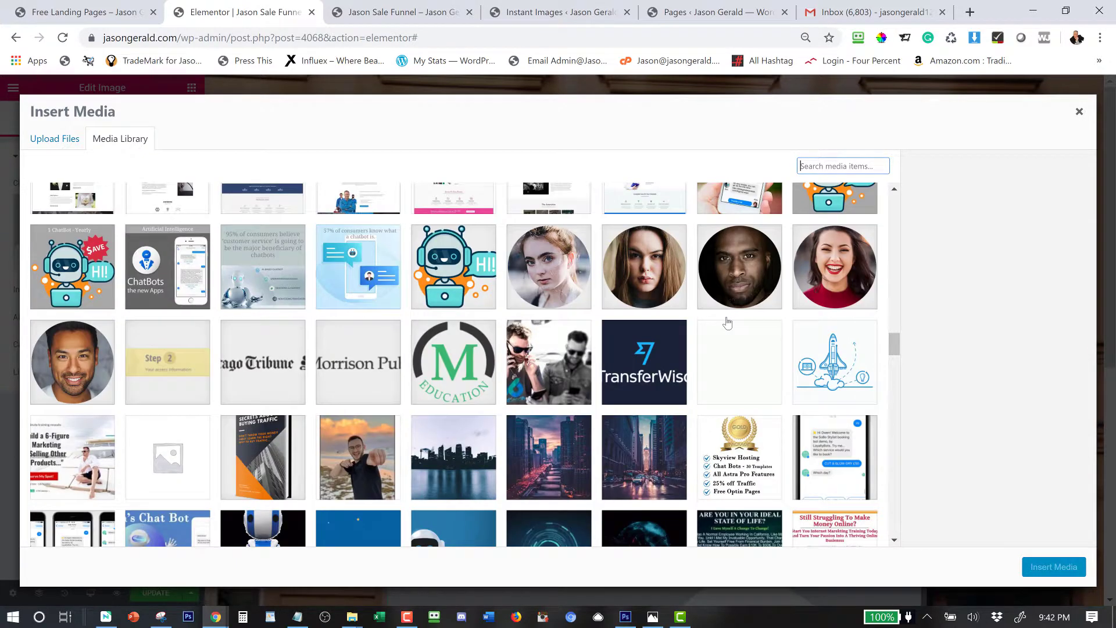
scroll(726, 323, up, 5)
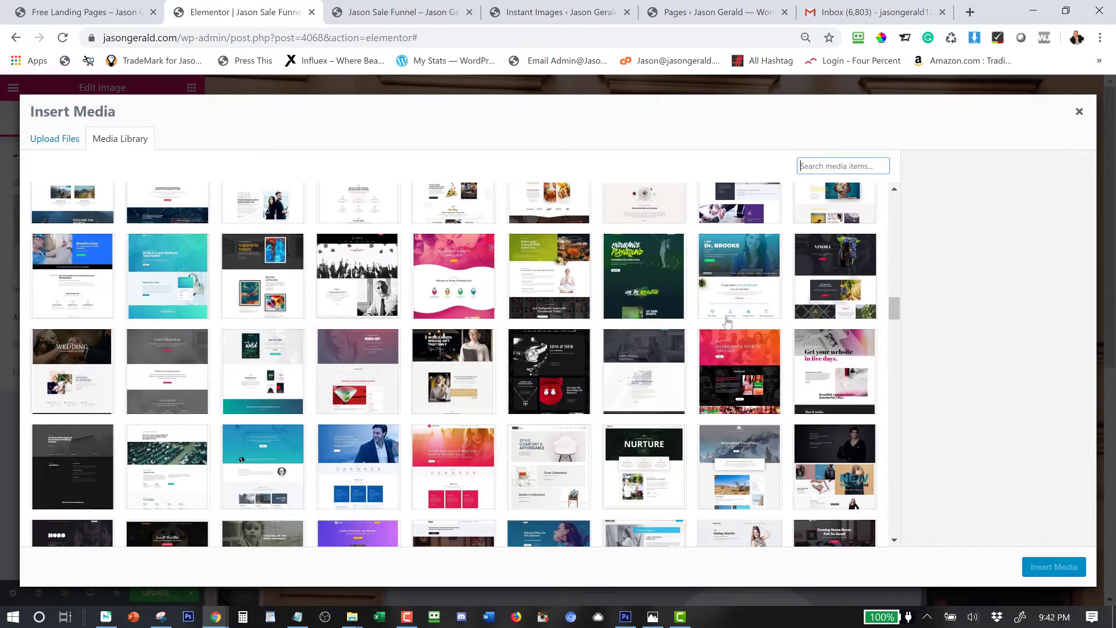
scroll(726, 322, up, 5)
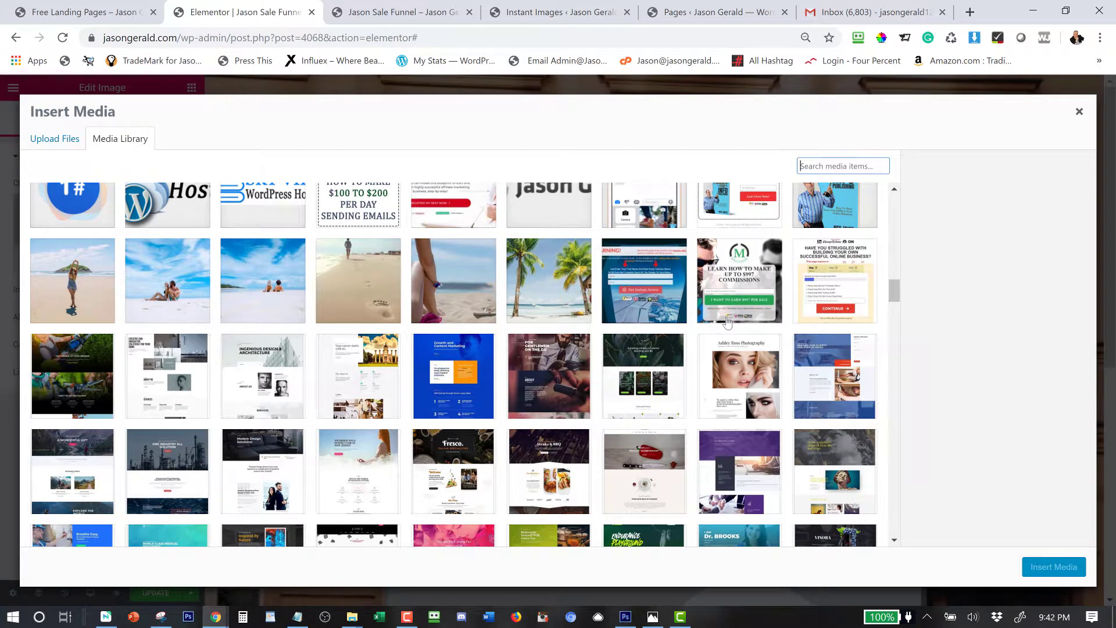
scroll(726, 323, up, 3)
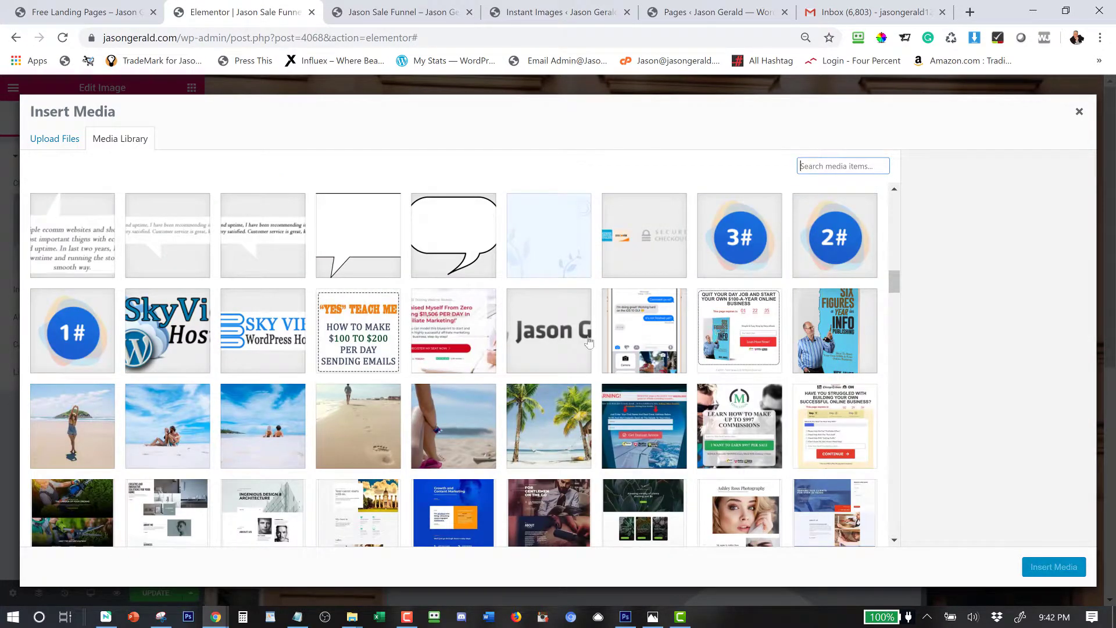
click(563, 330)
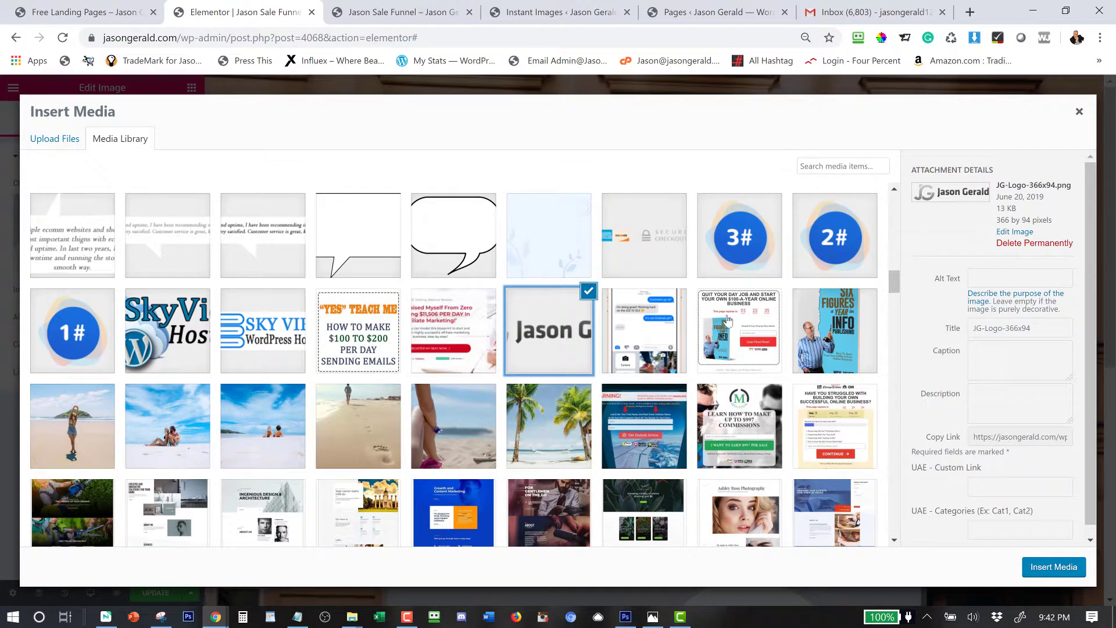
scroll(705, 407, down, 5)
scroll(705, 407, down, 15)
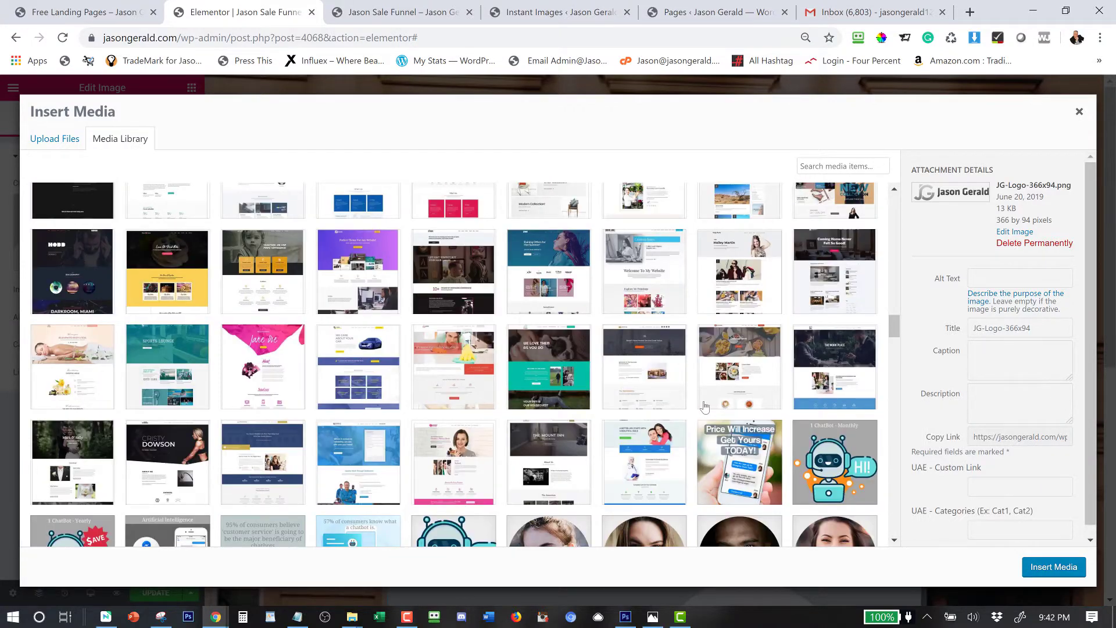
scroll(705, 405, down, 4)
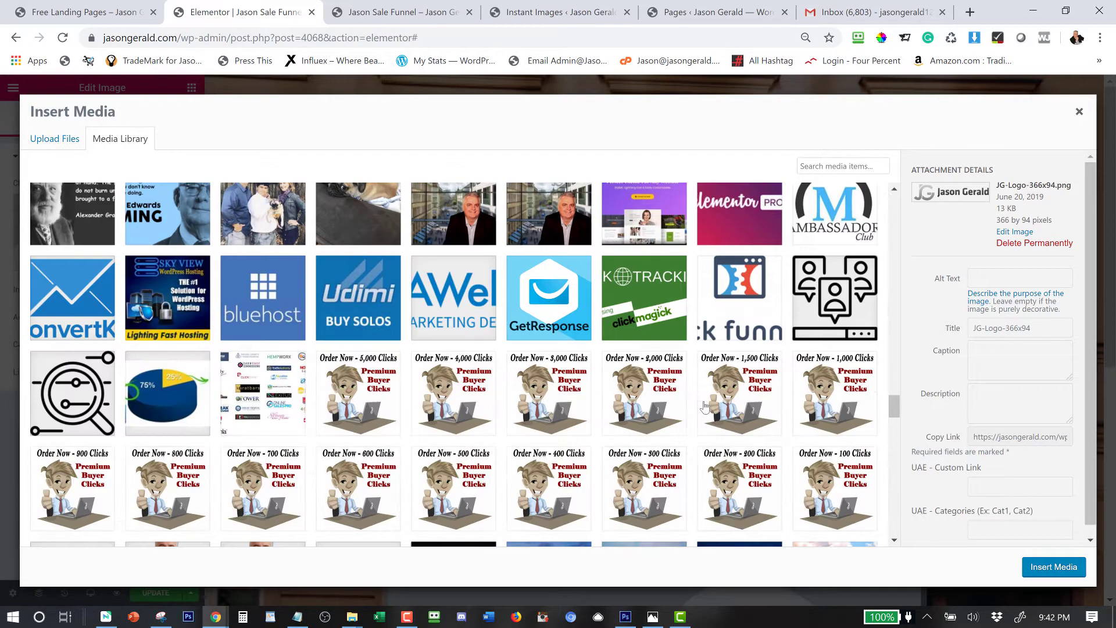
scroll(705, 405, down, 15)
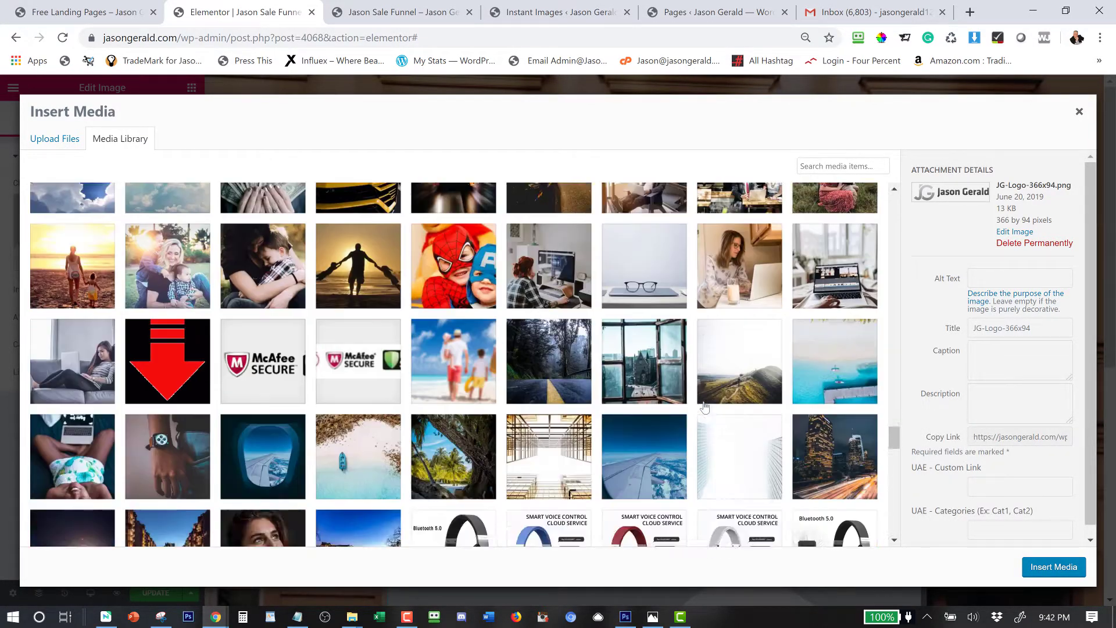
scroll(704, 405, down, 15)
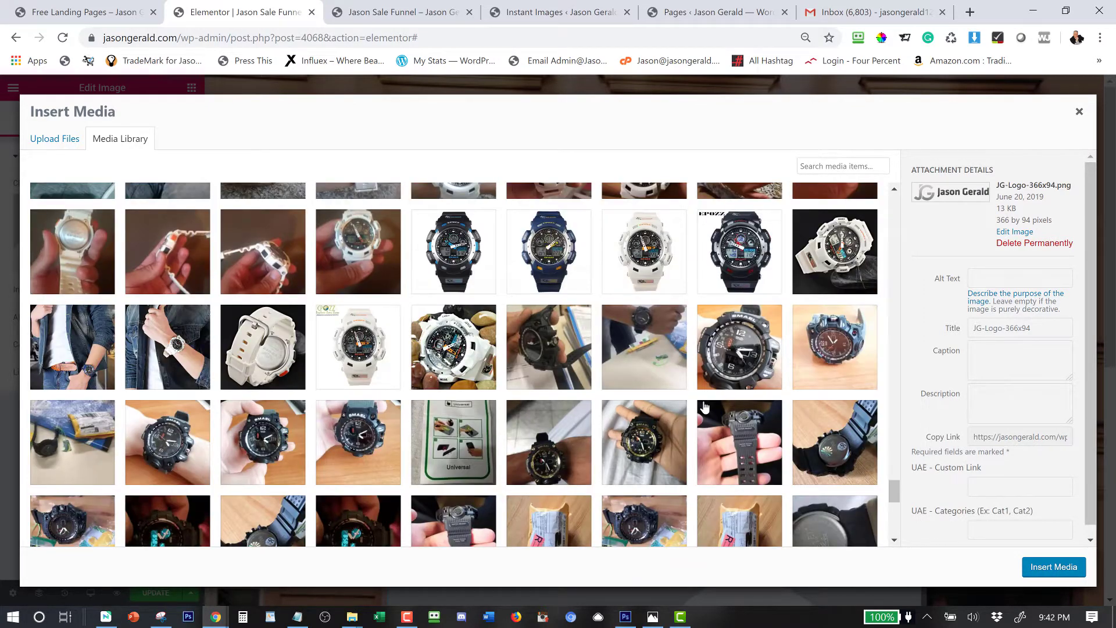
scroll(704, 405, down, 5)
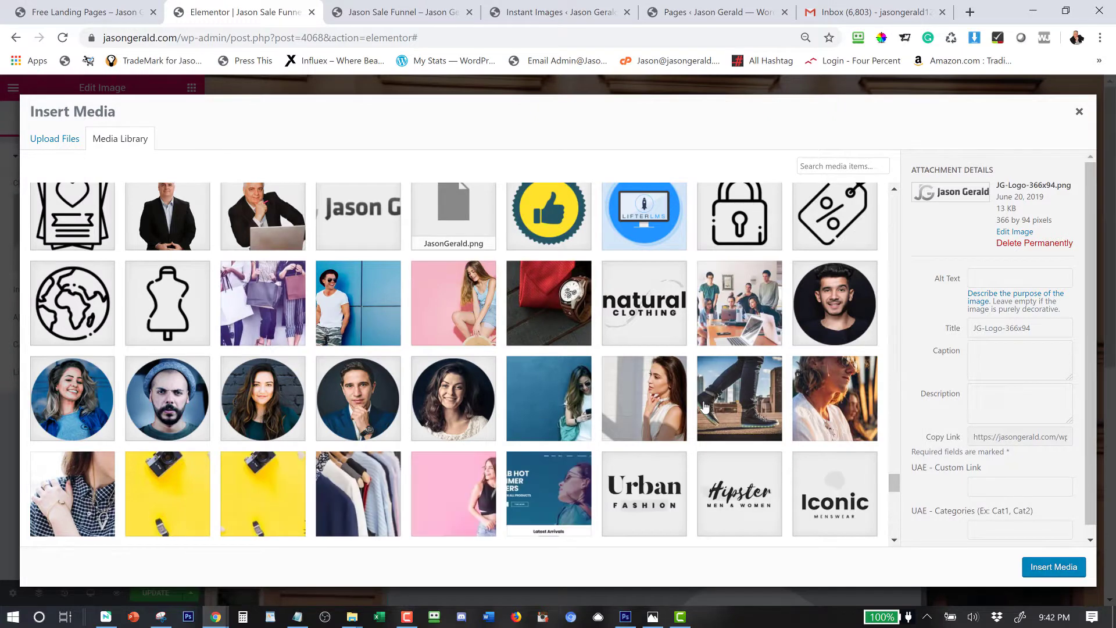
scroll(705, 405, up, 15)
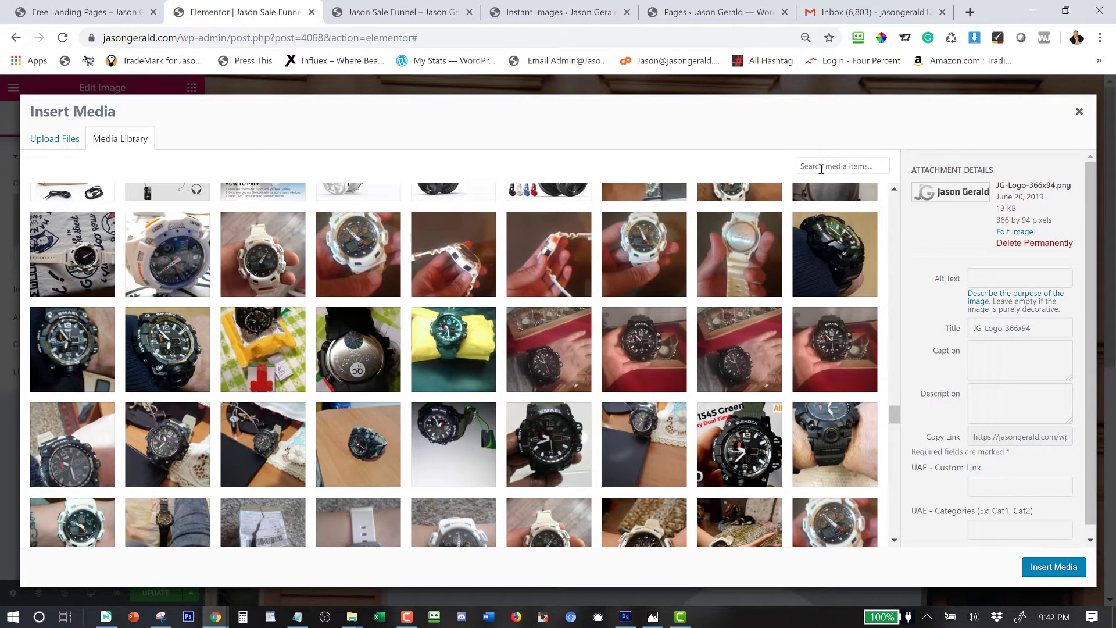
Search for 's', select the Norton-McAfee-Hacker Safe badges image, clear the search and insert it.
click(822, 169)
text(se)
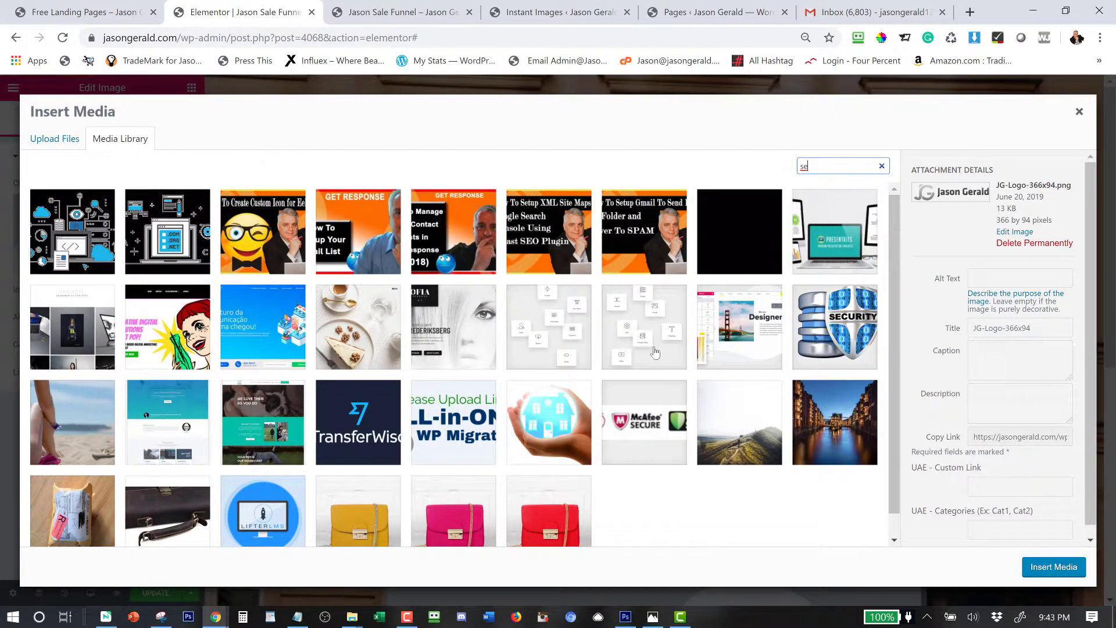
click(640, 415)
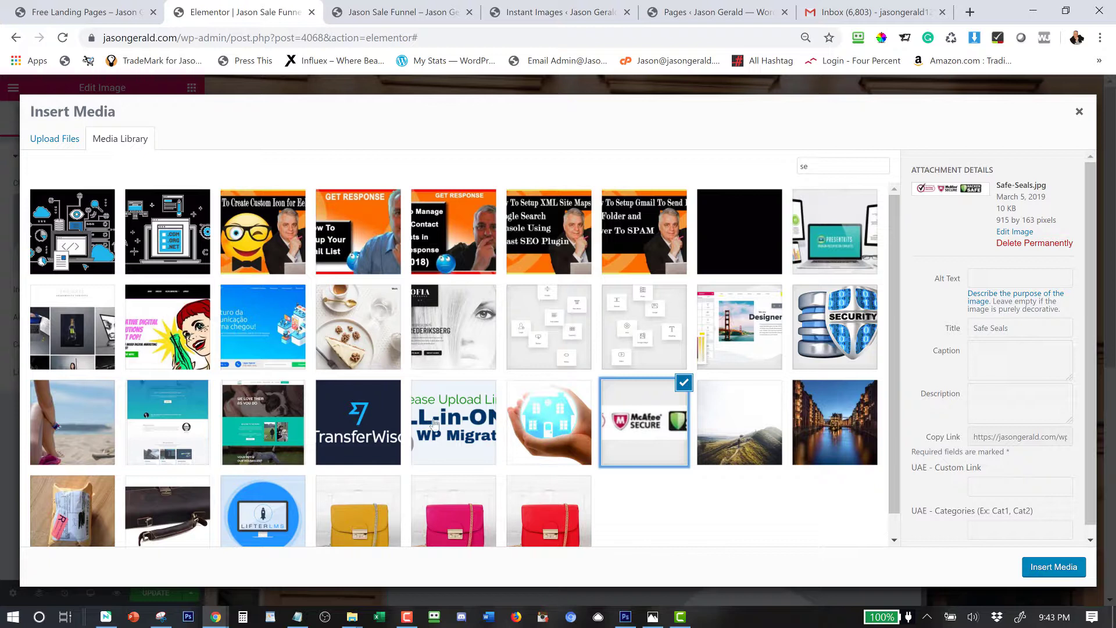
scroll(434, 424, down, 1)
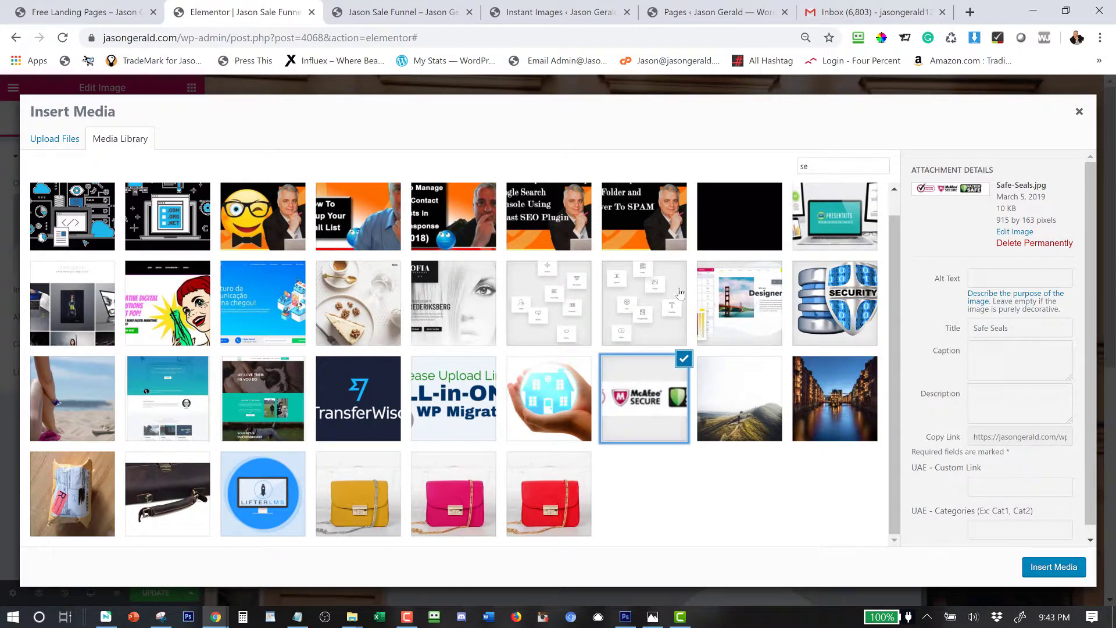
scroll(293, 490, up, 1)
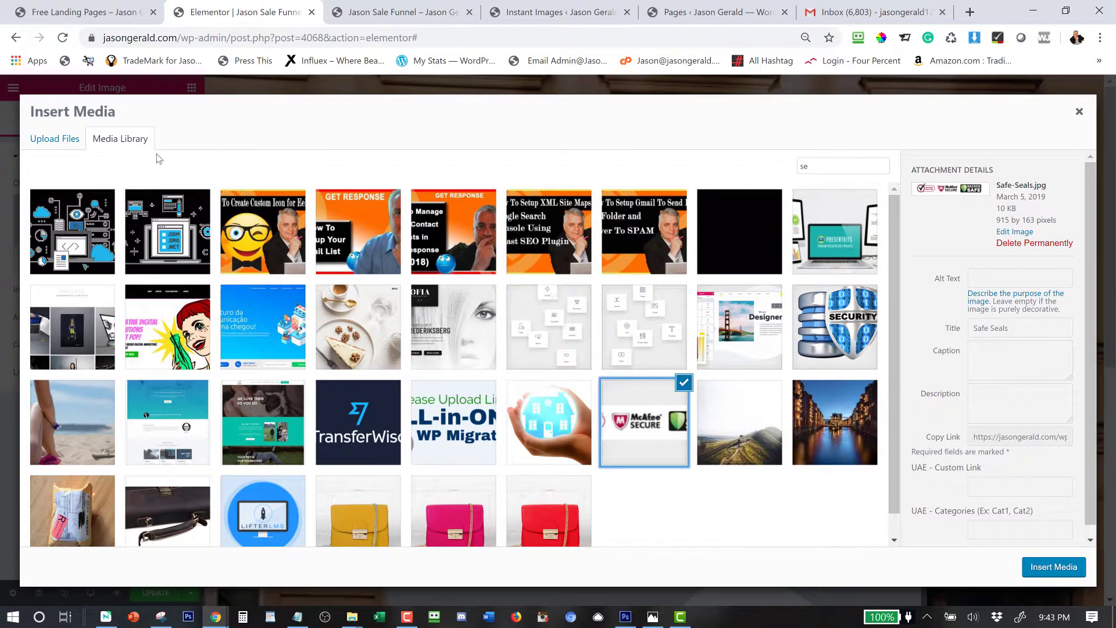
key(shift+Tab)
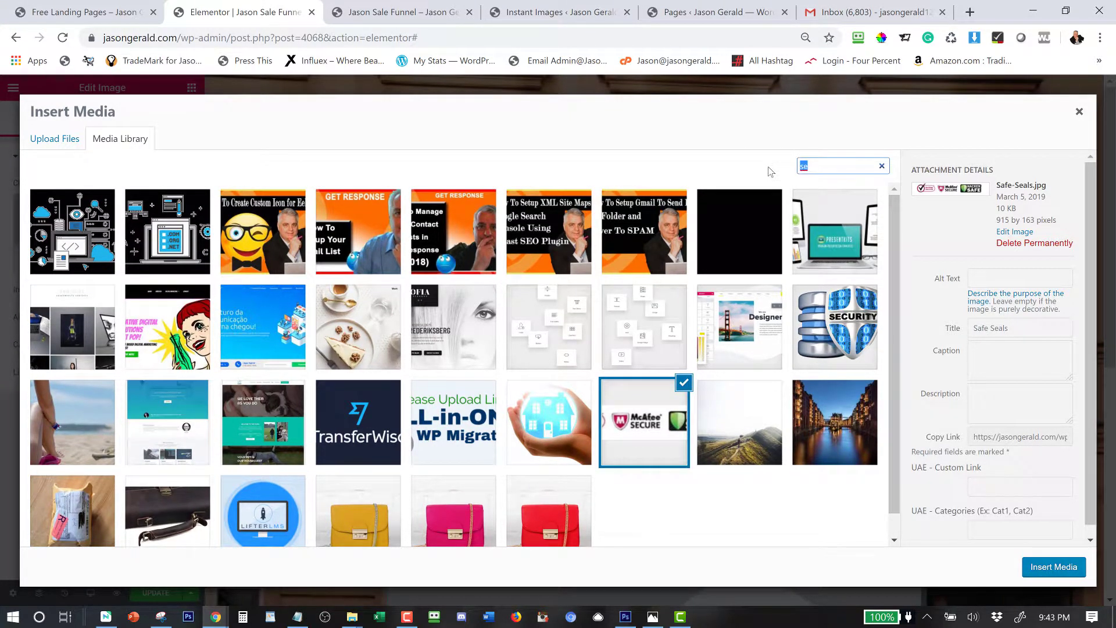
key(BackSpace)
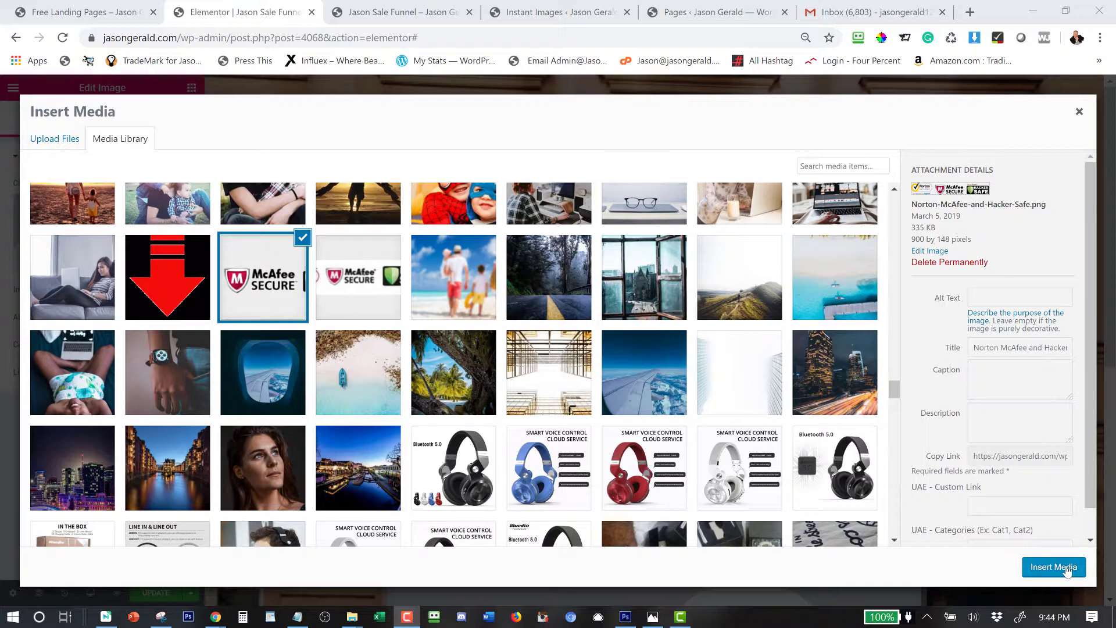
click(1067, 569)
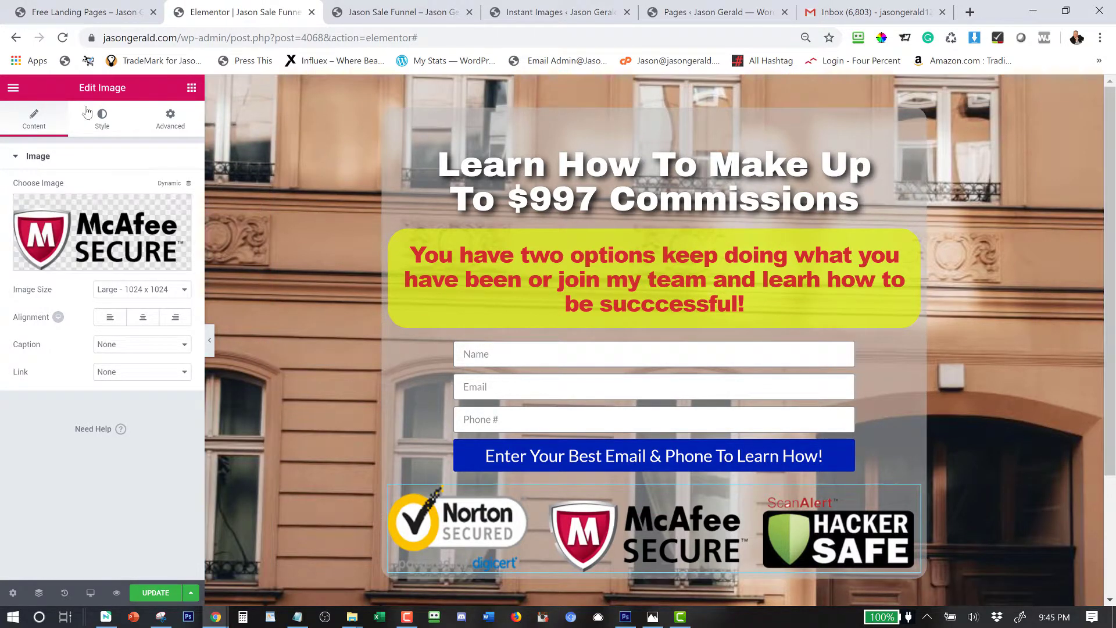
Reduce the badge image's width to about 32% in its Style settings.
click(103, 121)
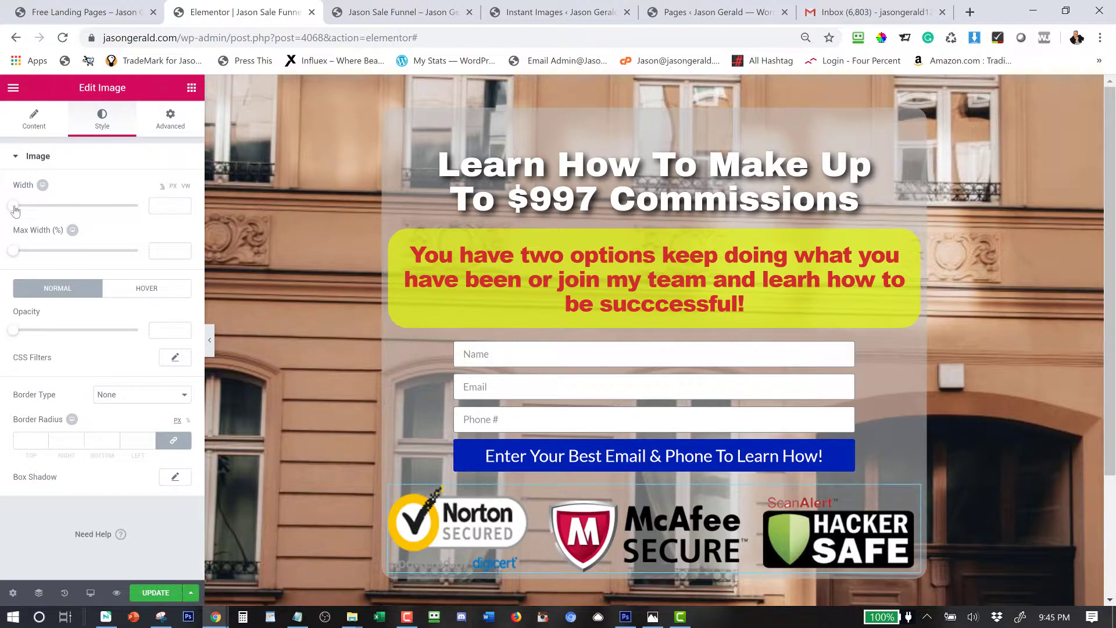
drag(13, 205, 53, 207)
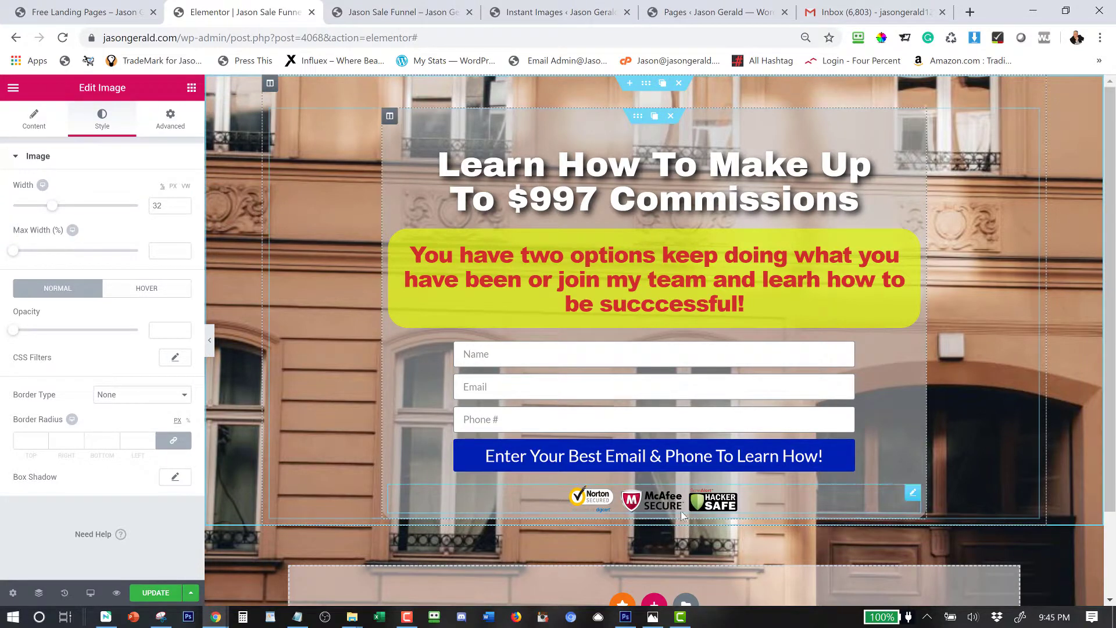
Add a Nav Menu widget under the badges showing the Footer Menu, aligned to center.
click(192, 88)
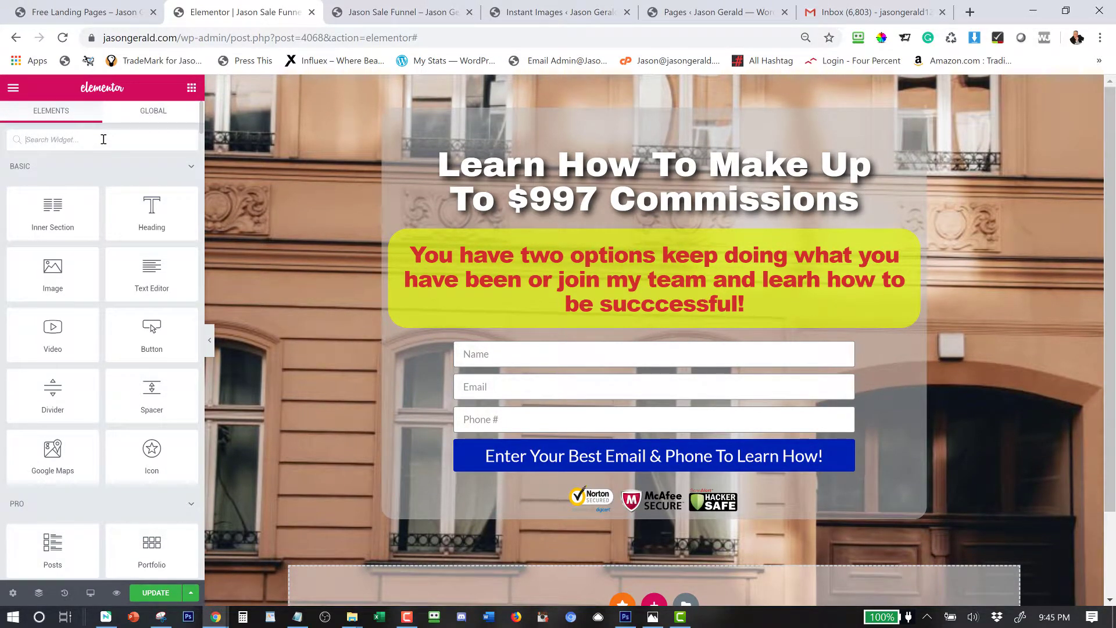
text(nav)
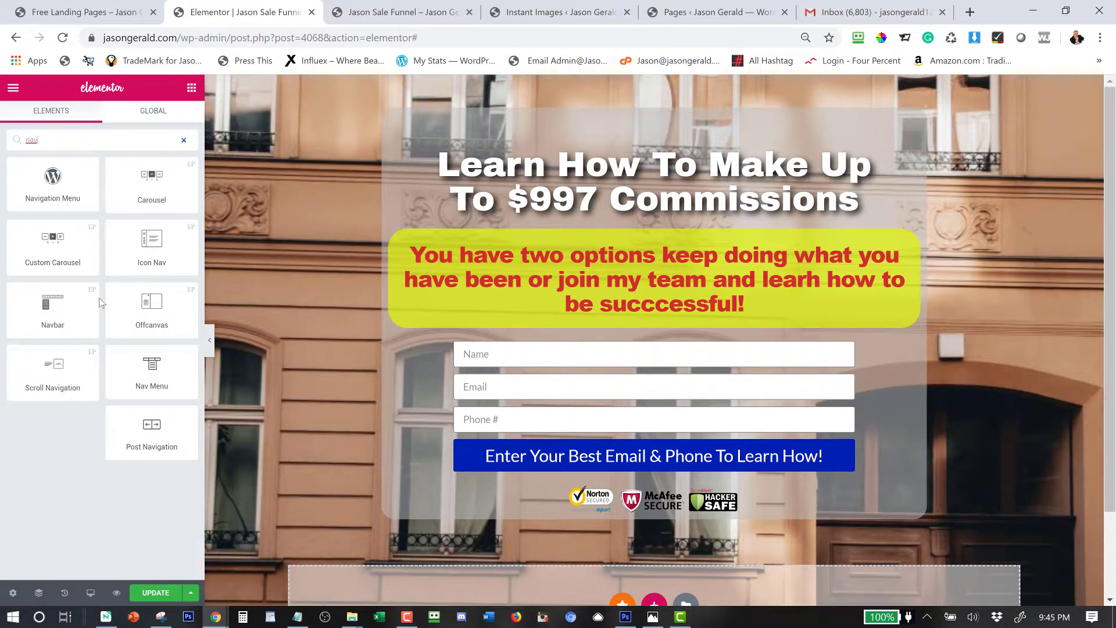
drag(159, 386, 603, 511)
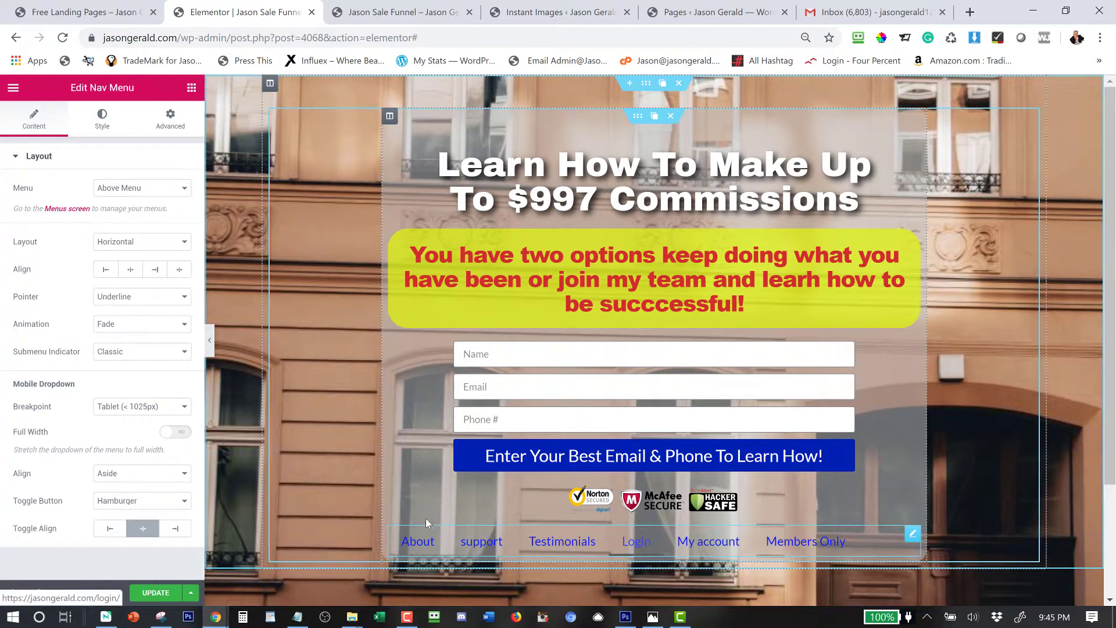
click(123, 192)
click(126, 232)
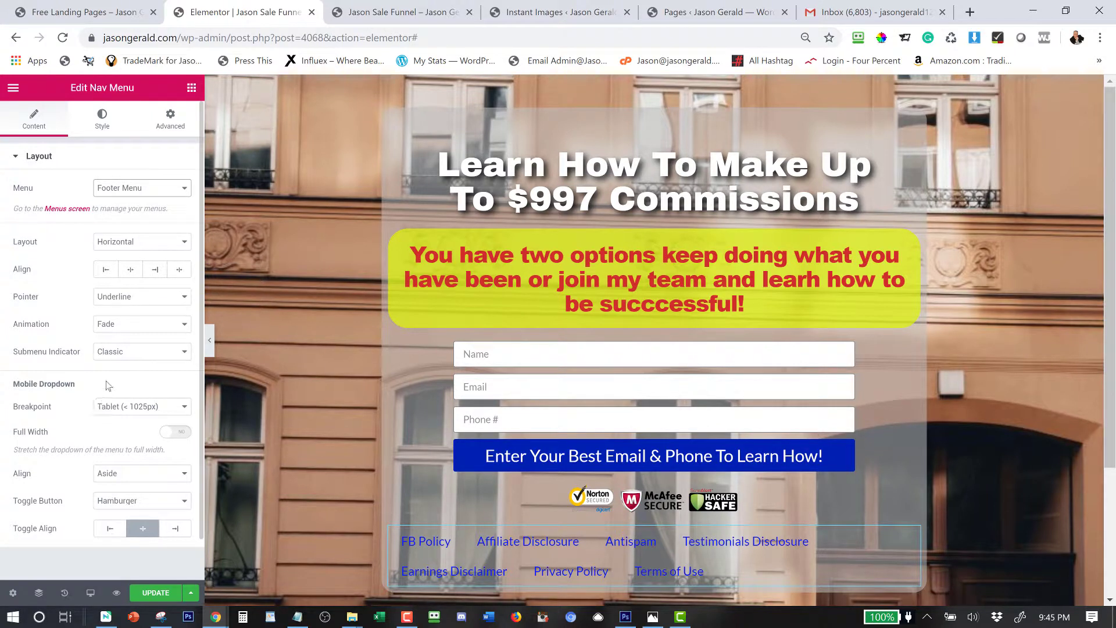
click(132, 271)
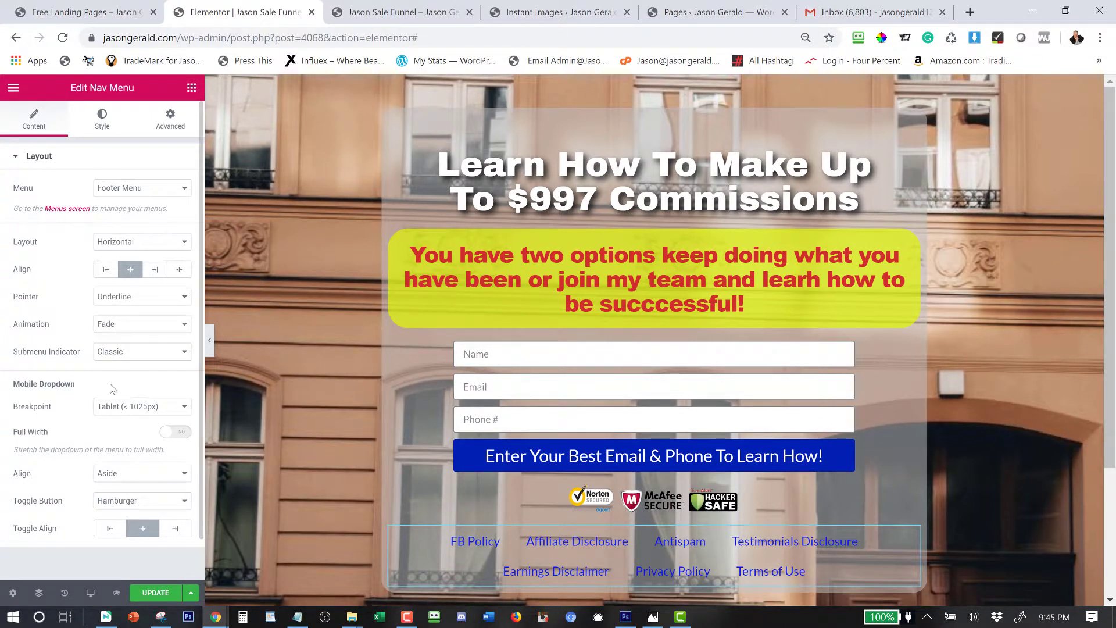
scroll(113, 389, down, 1)
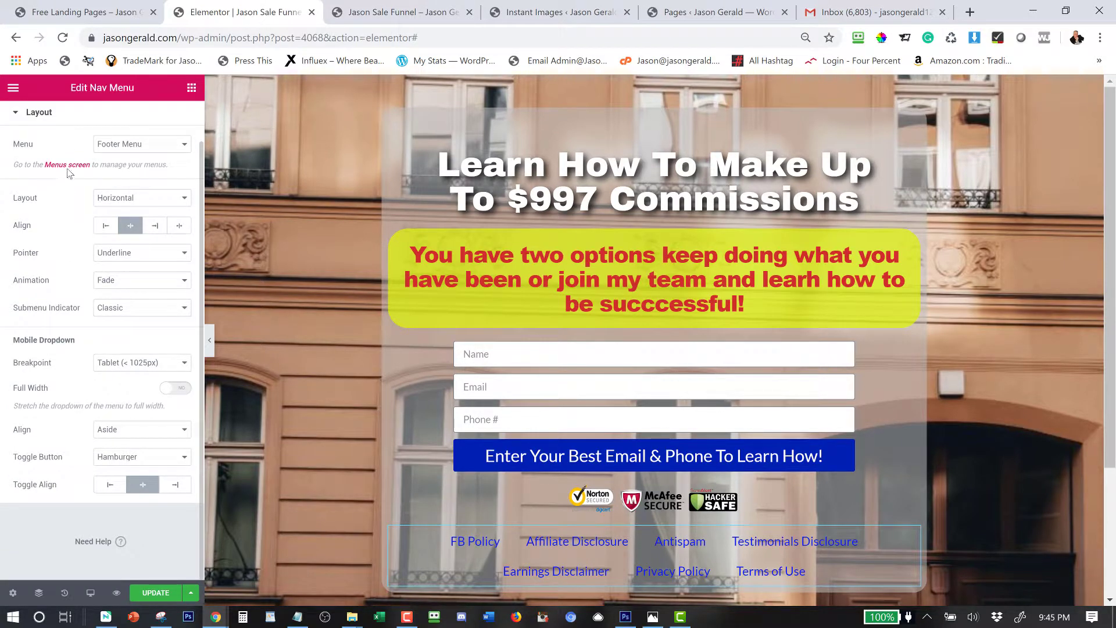
scroll(59, 275, up, 1)
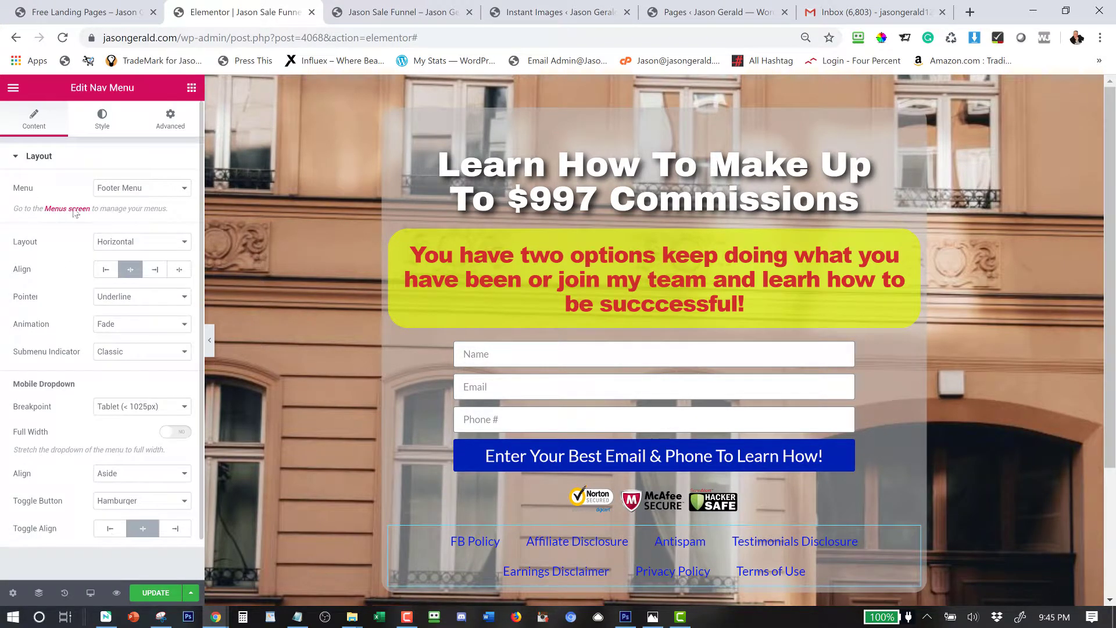
Tighten the footer links' horizontal padding and set their font size to 10 px.
click(102, 119)
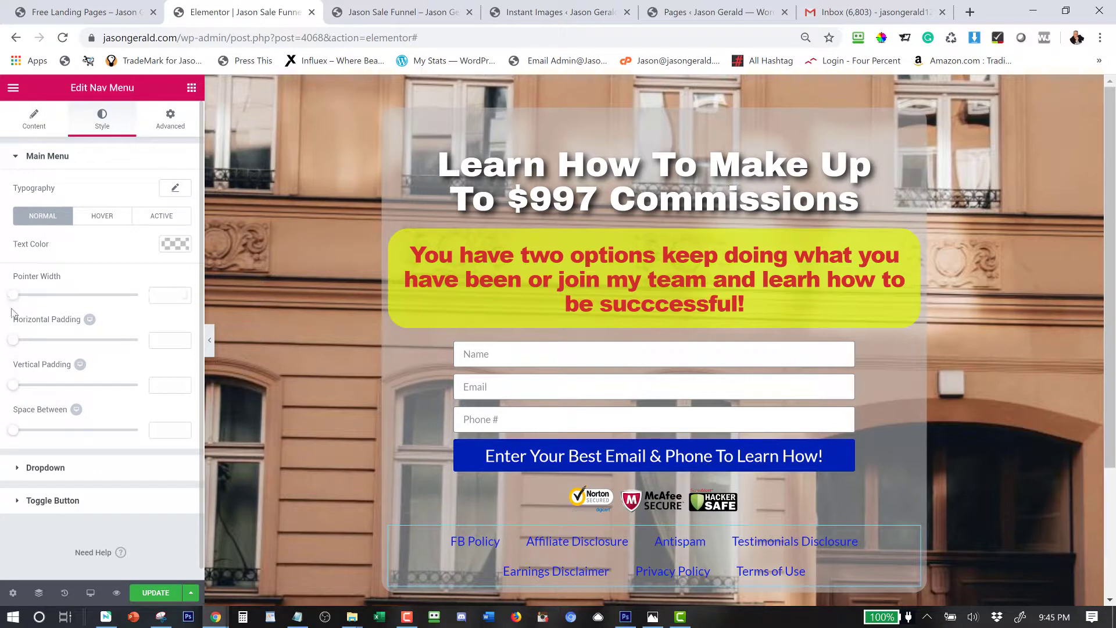
drag(14, 343, 26, 342)
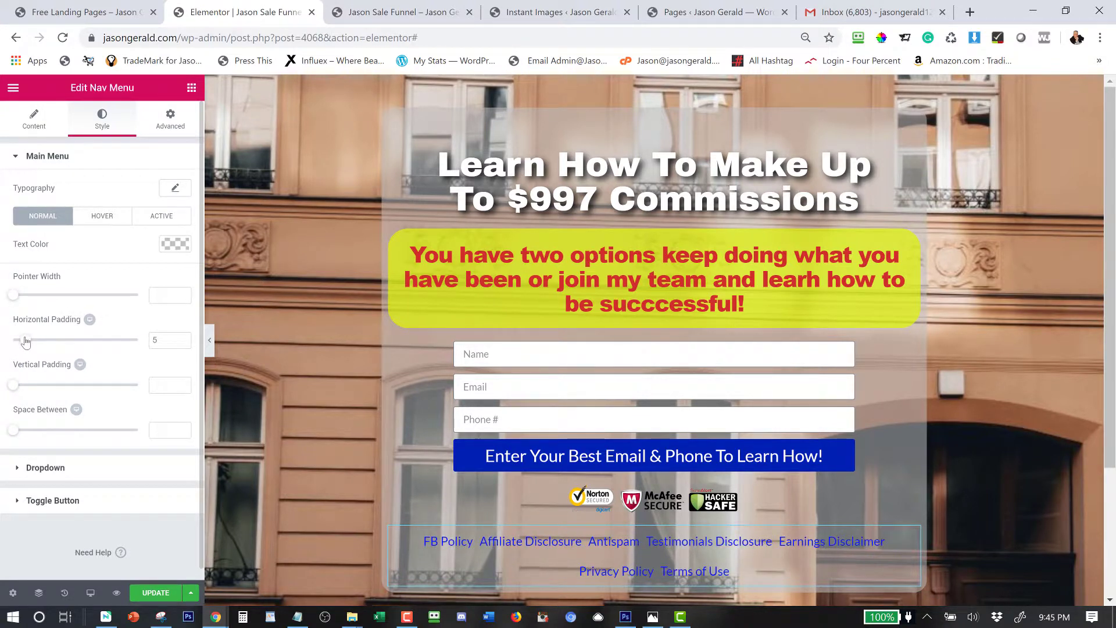
click(176, 187)
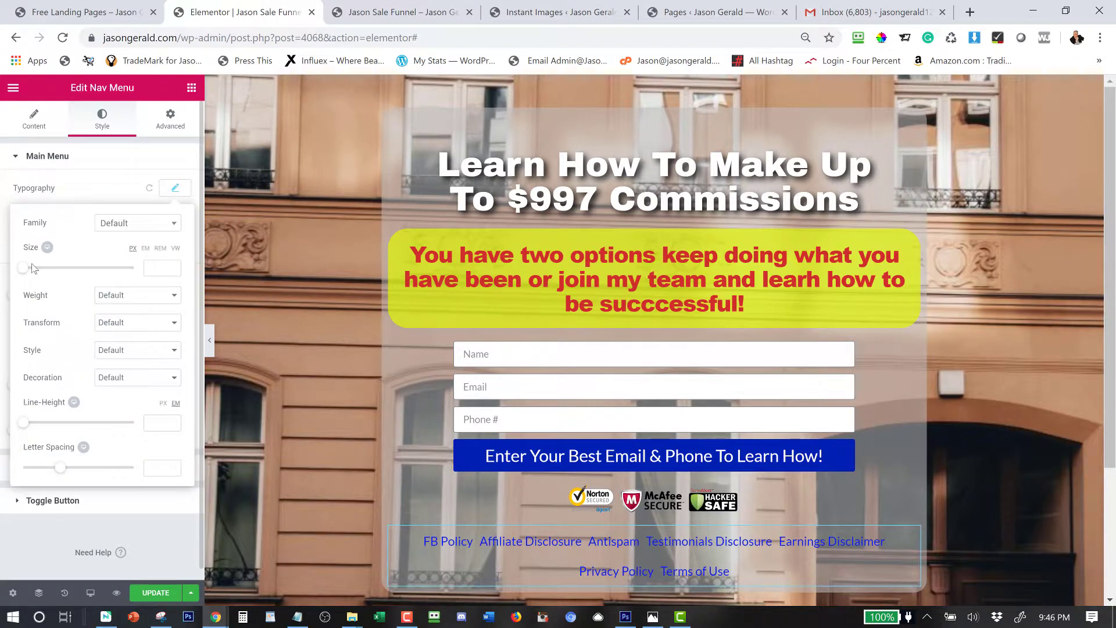
click(154, 266)
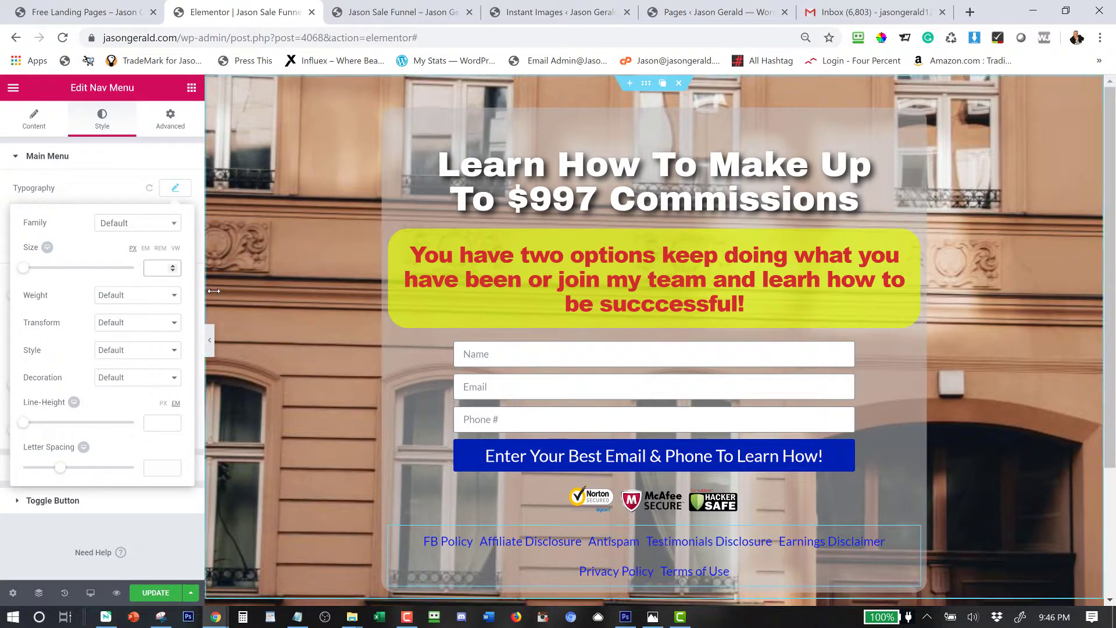
text(10)
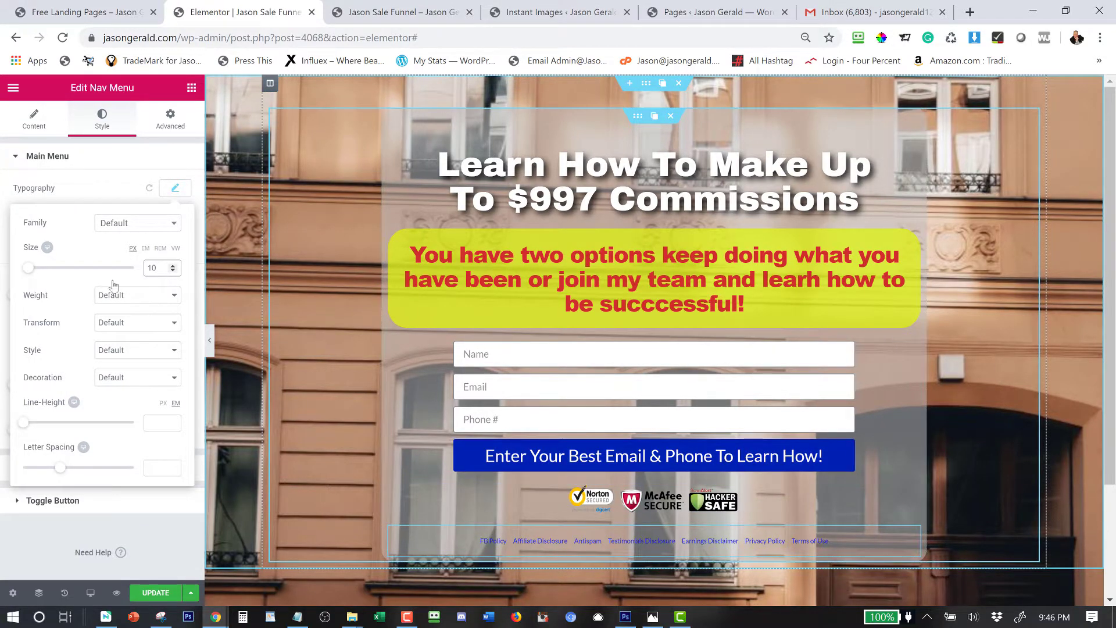
click(47, 158)
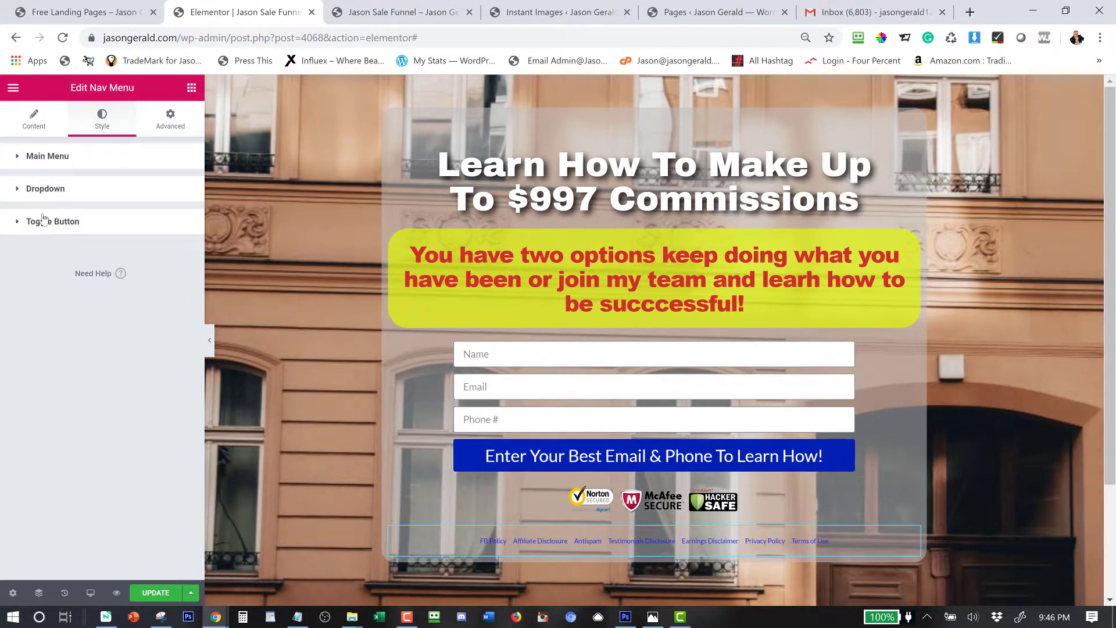
Widen the link spacing slightly and make the footer link text white (#ffffff).
click(48, 168)
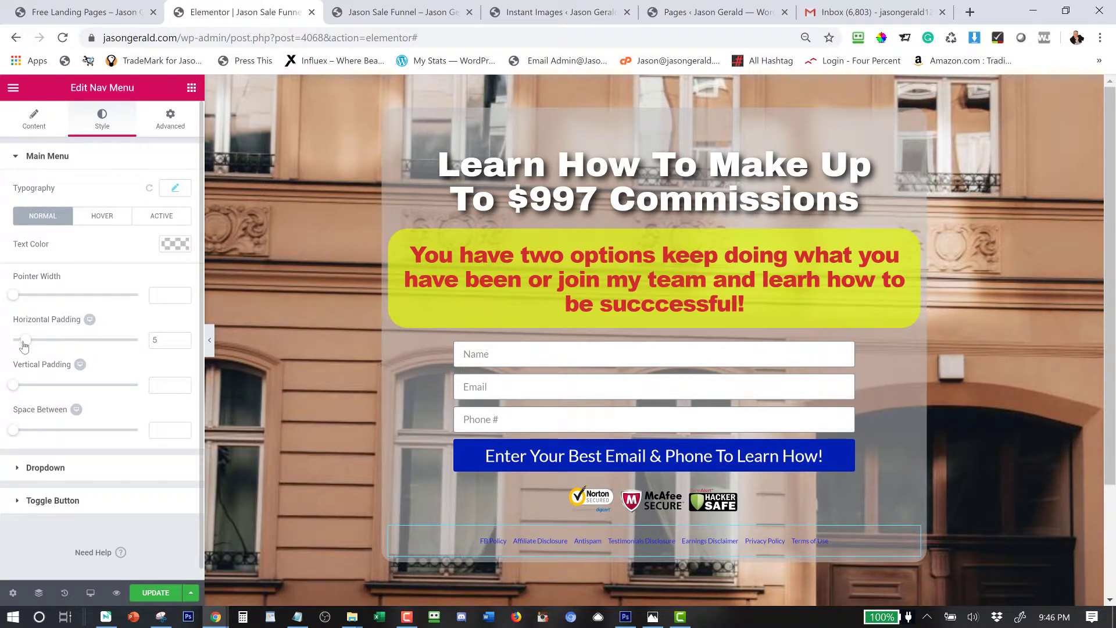
drag(20, 341, 38, 348)
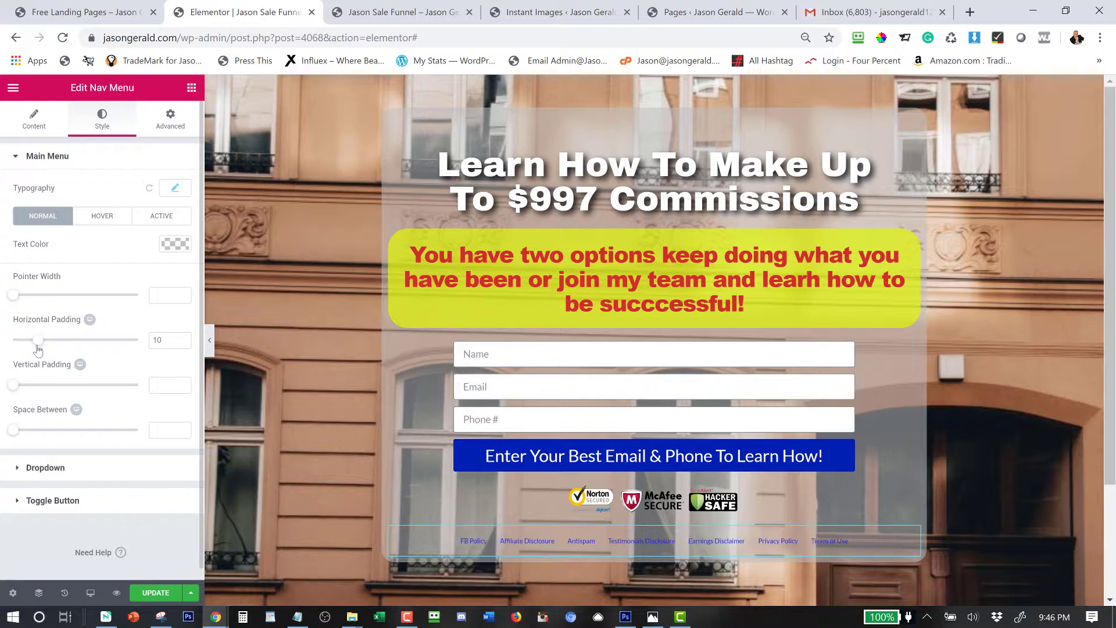
click(176, 245)
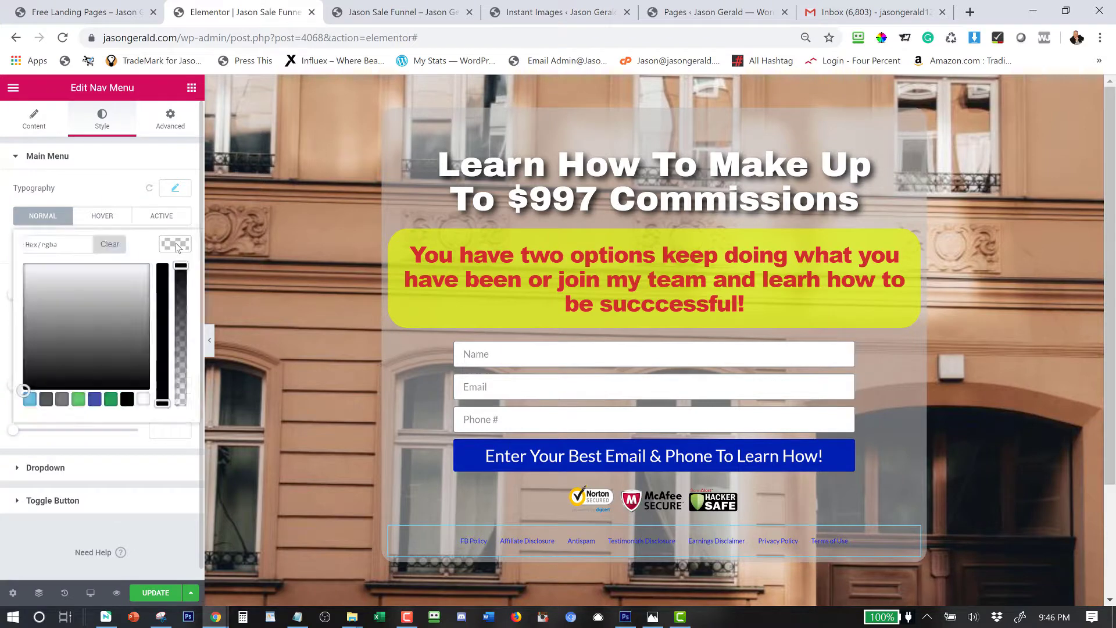
click(143, 400)
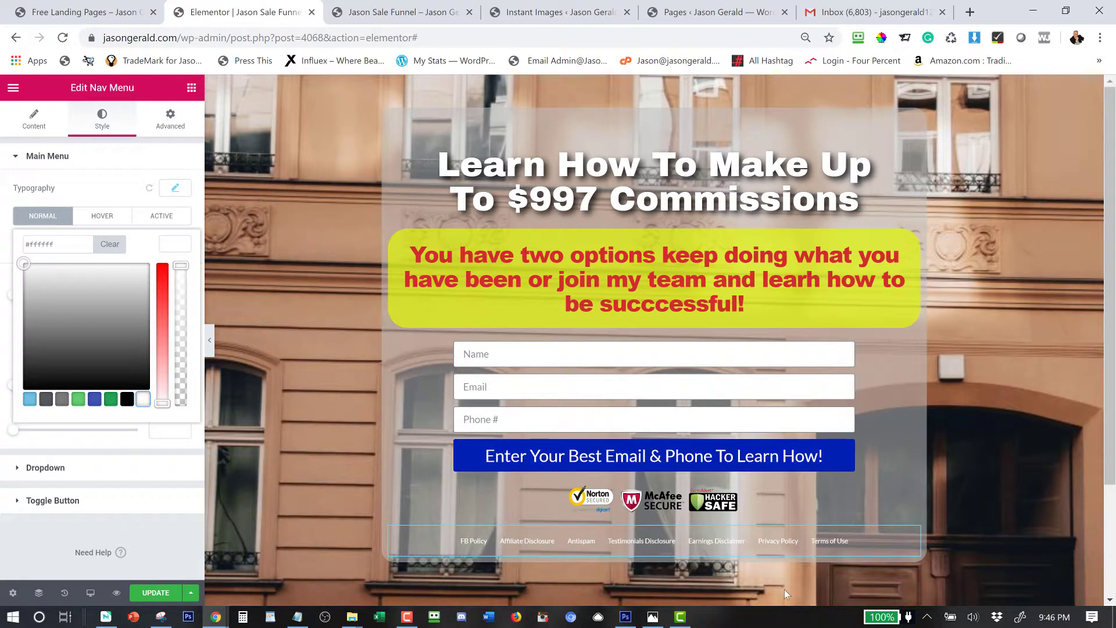
scroll(780, 584, down, 3)
scroll(772, 581, up, 3)
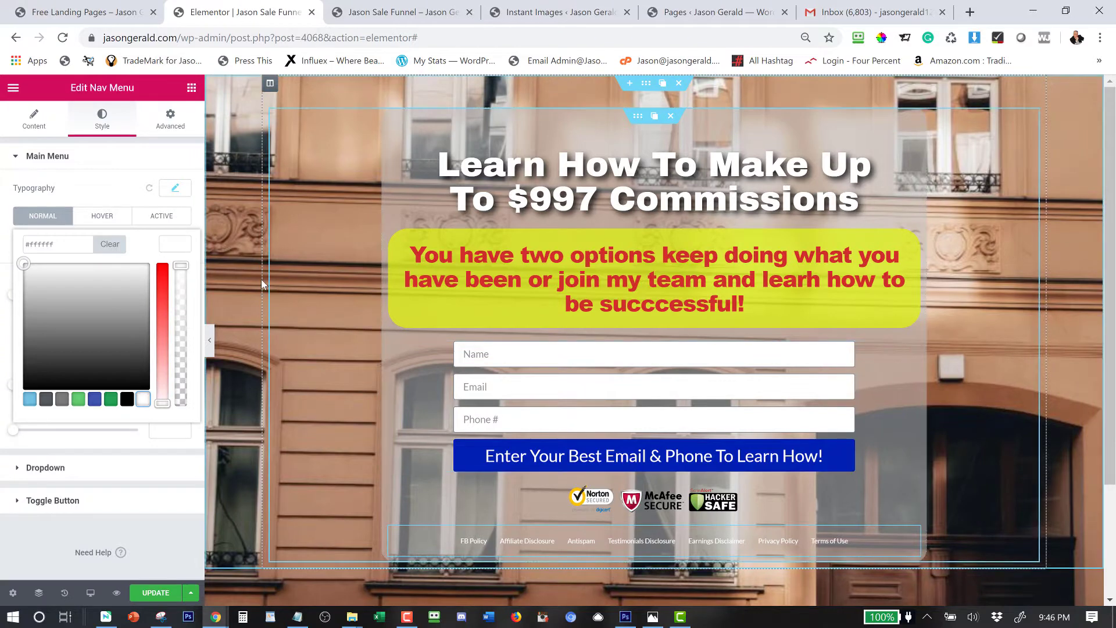
click(13, 595)
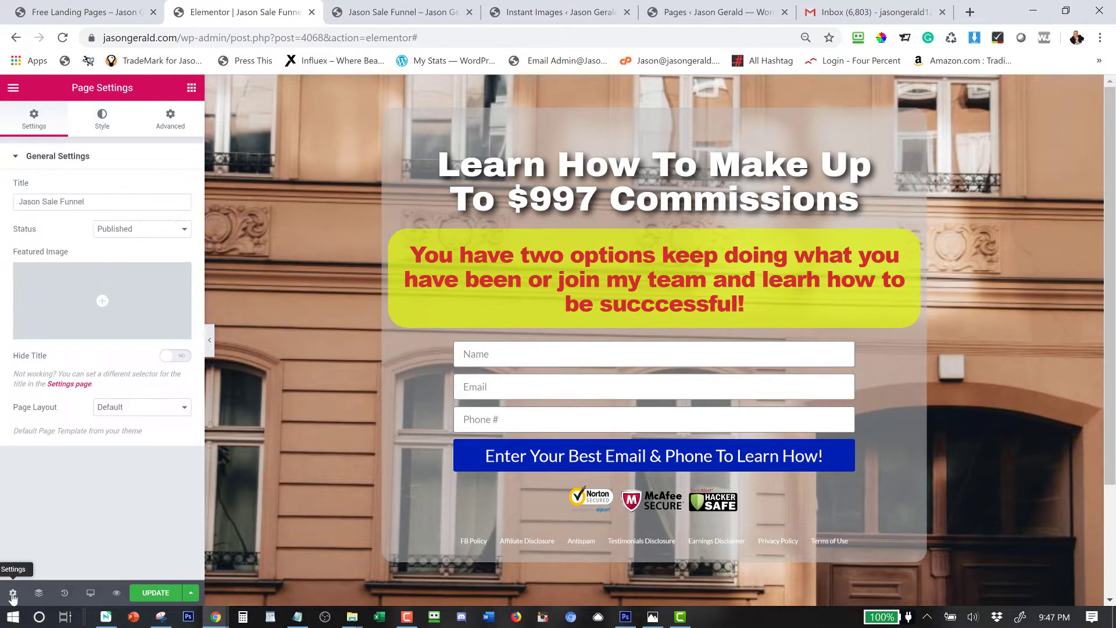
click(101, 123)
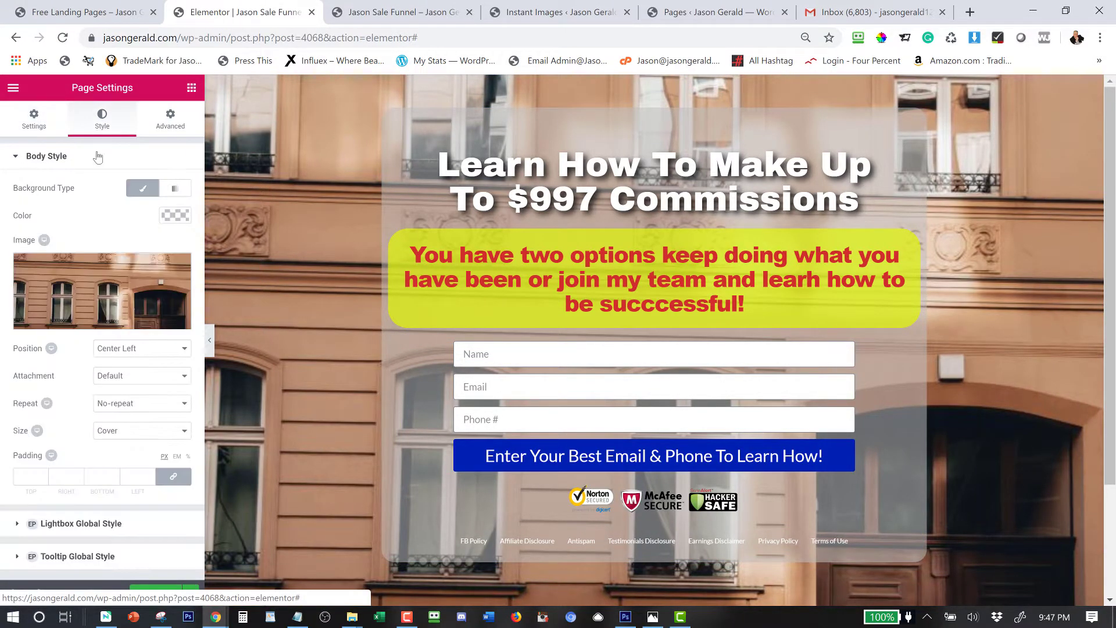
click(117, 351)
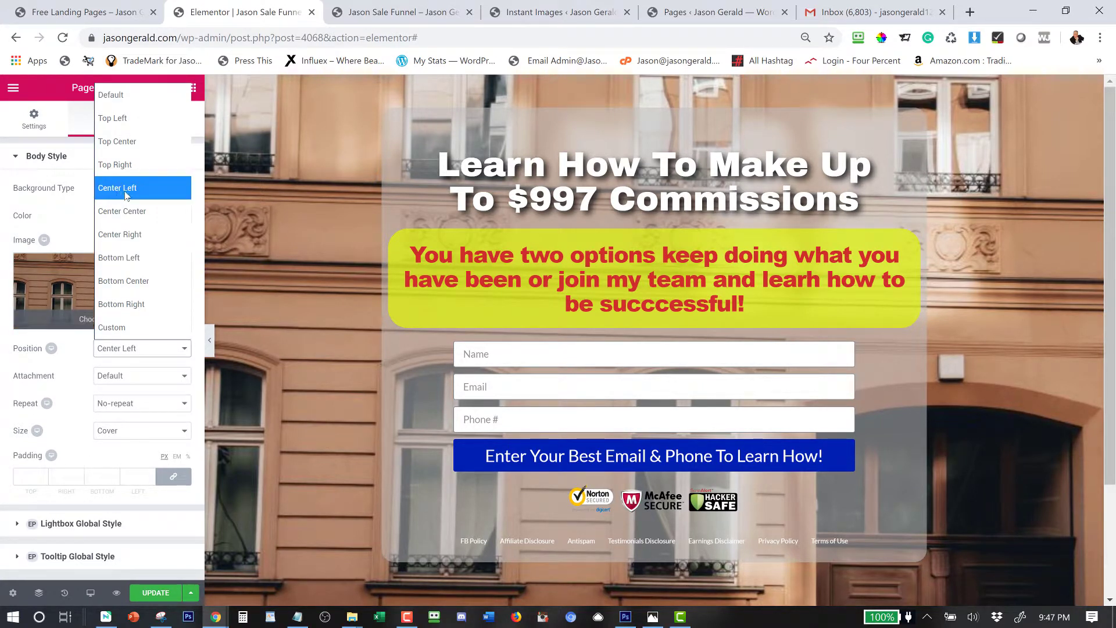
click(106, 211)
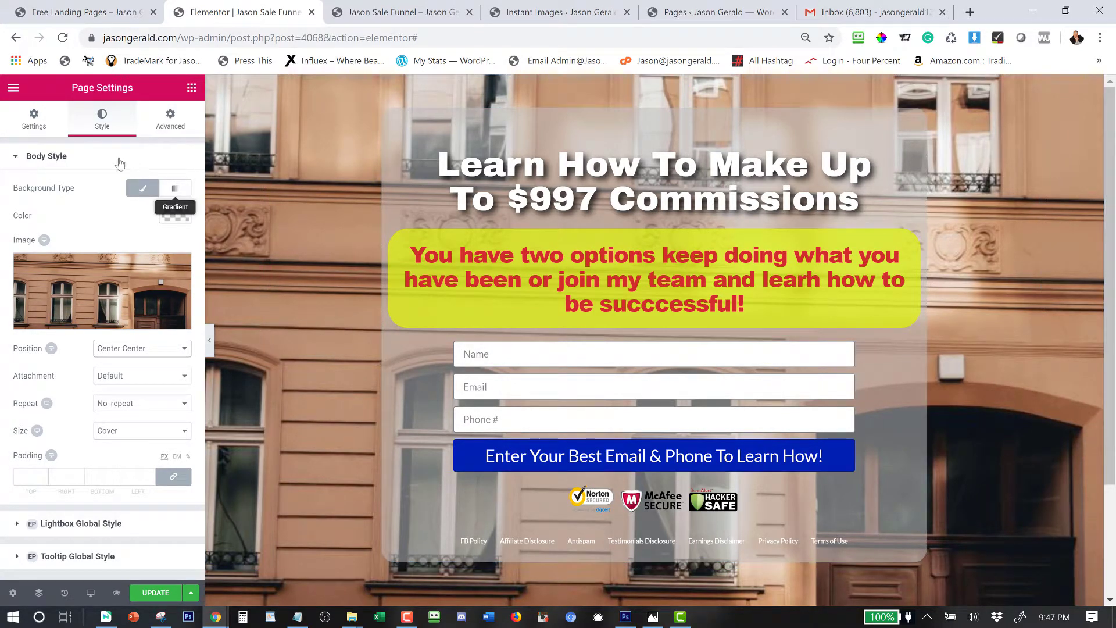
click(141, 351)
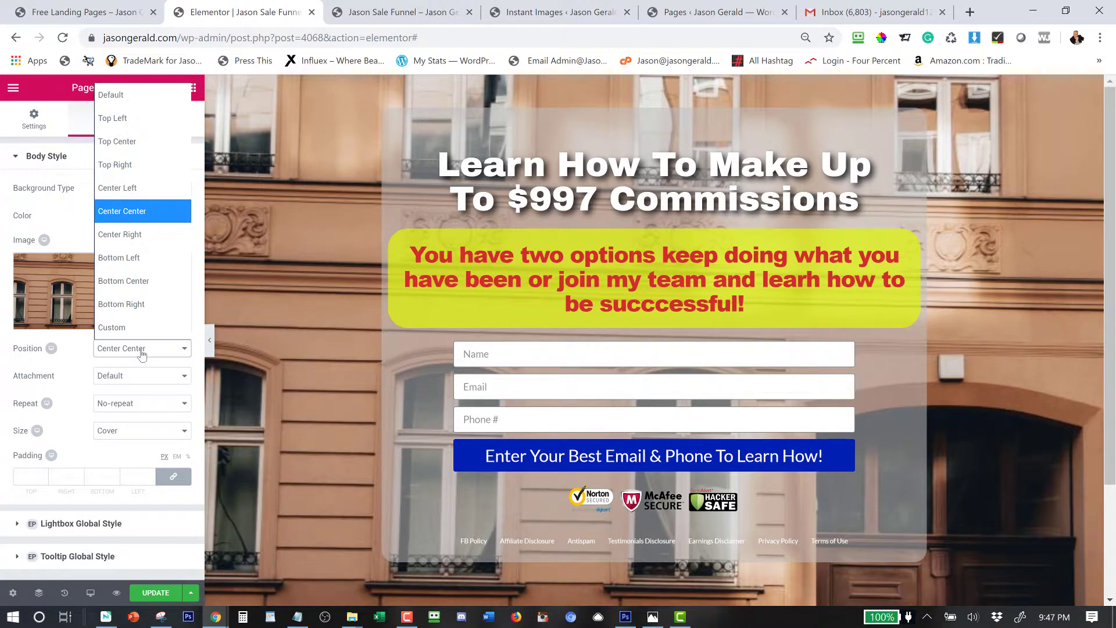
click(123, 281)
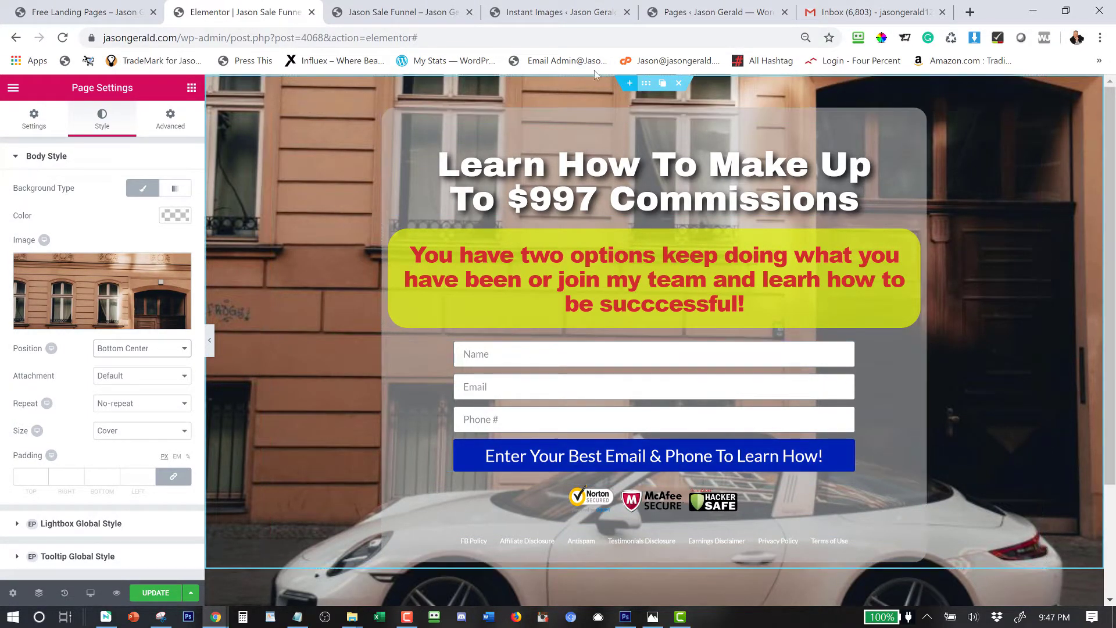
scroll(350, 365, down, 3)
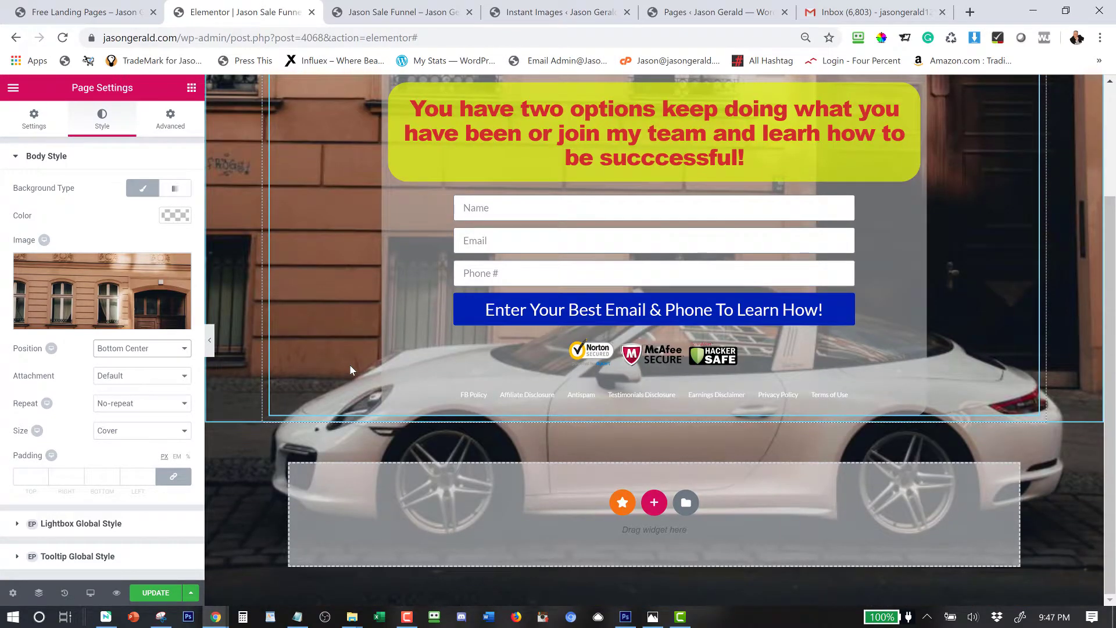
scroll(349, 364, up, 3)
scroll(349, 362, down, 3)
scroll(562, 507, up, 3)
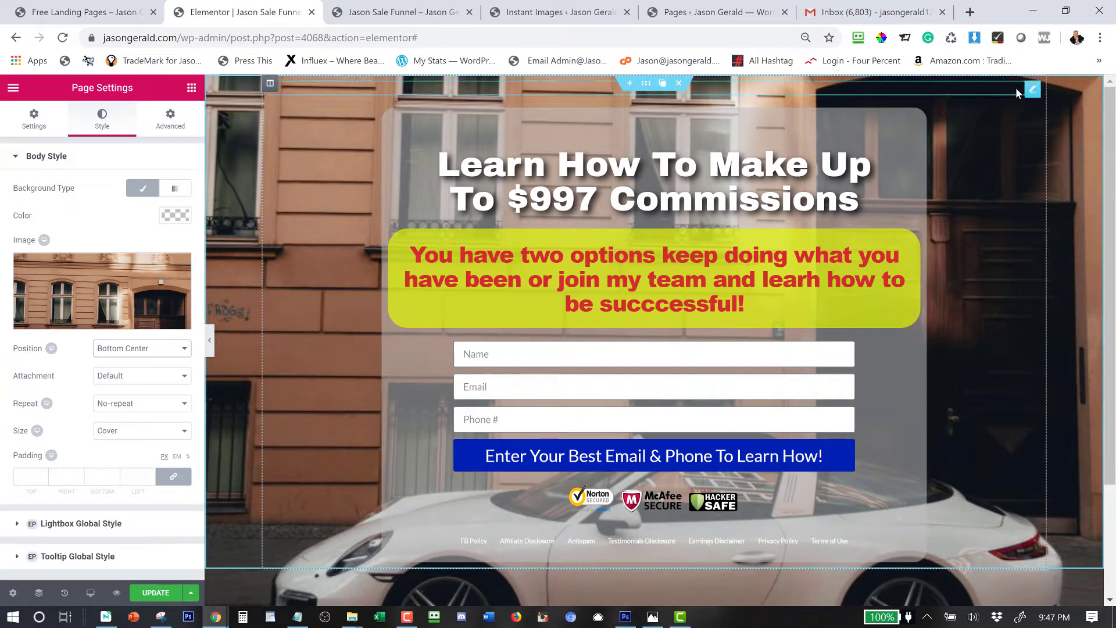
Set the top spacer's space to 10 and place a copy below the footer links.
click(1032, 90)
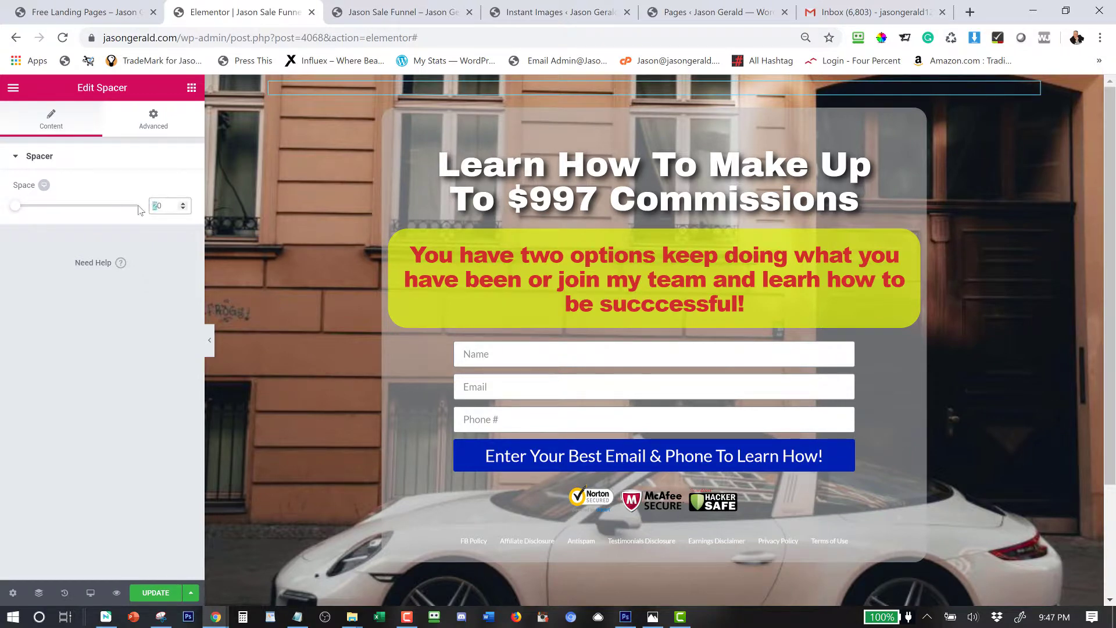
text(1)
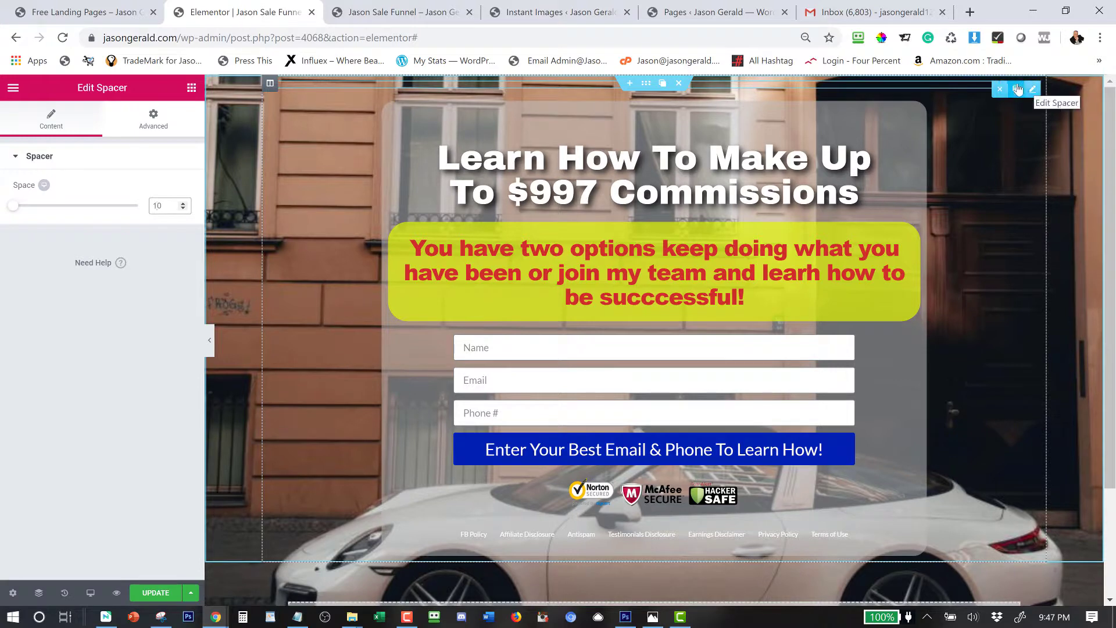
click(1016, 89)
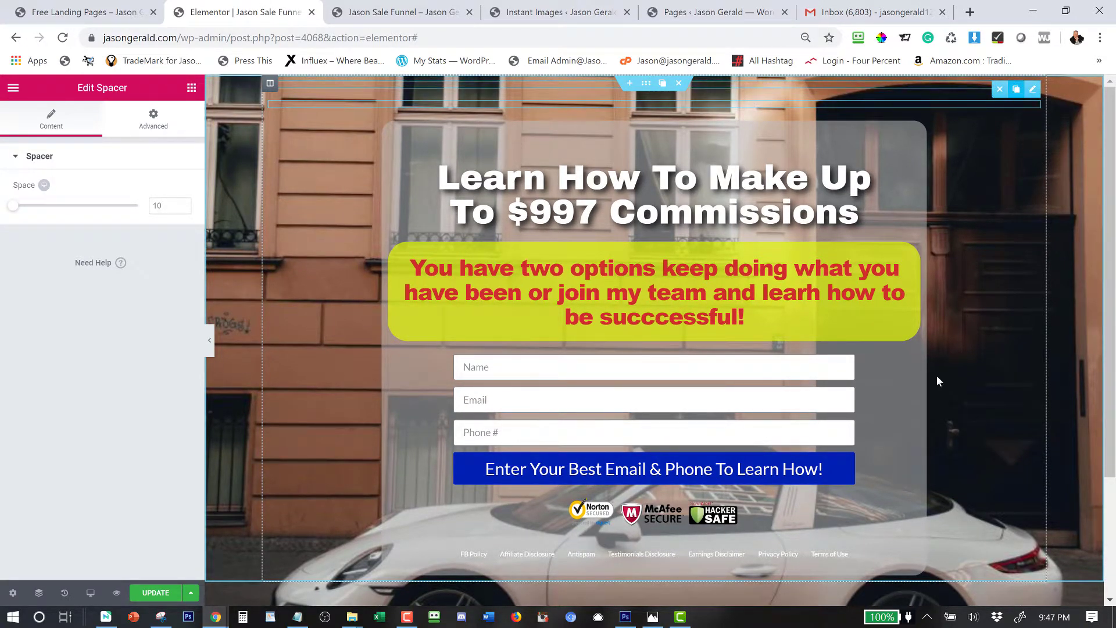
drag(1027, 97, 903, 586)
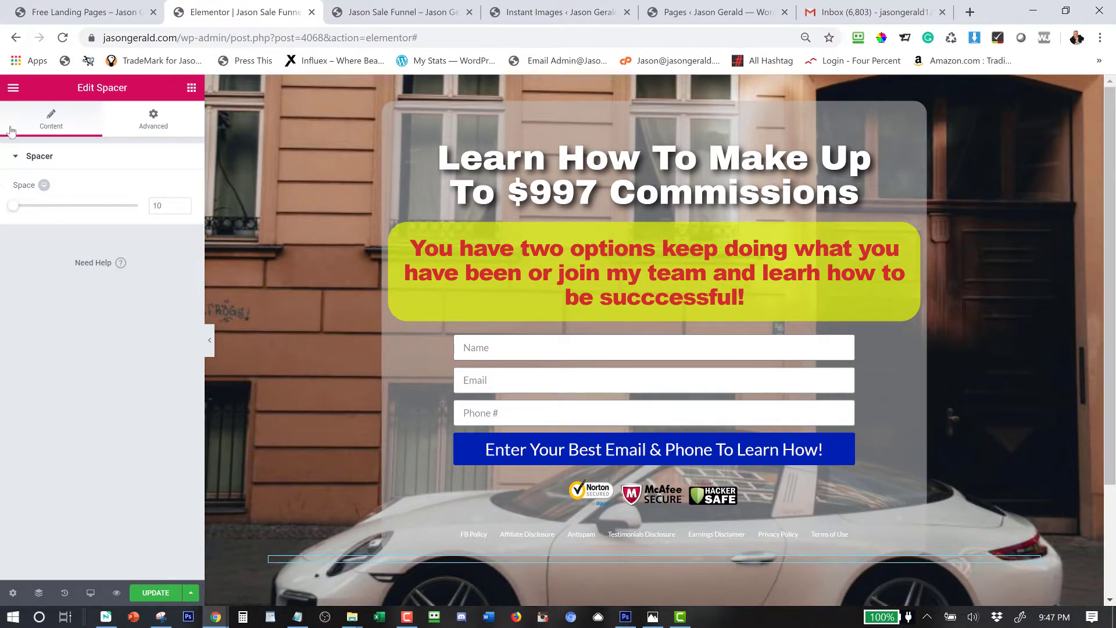
Try heights of 25 and then 50 on the copied spacer.
double_click(161, 206)
click(165, 208)
text(25)
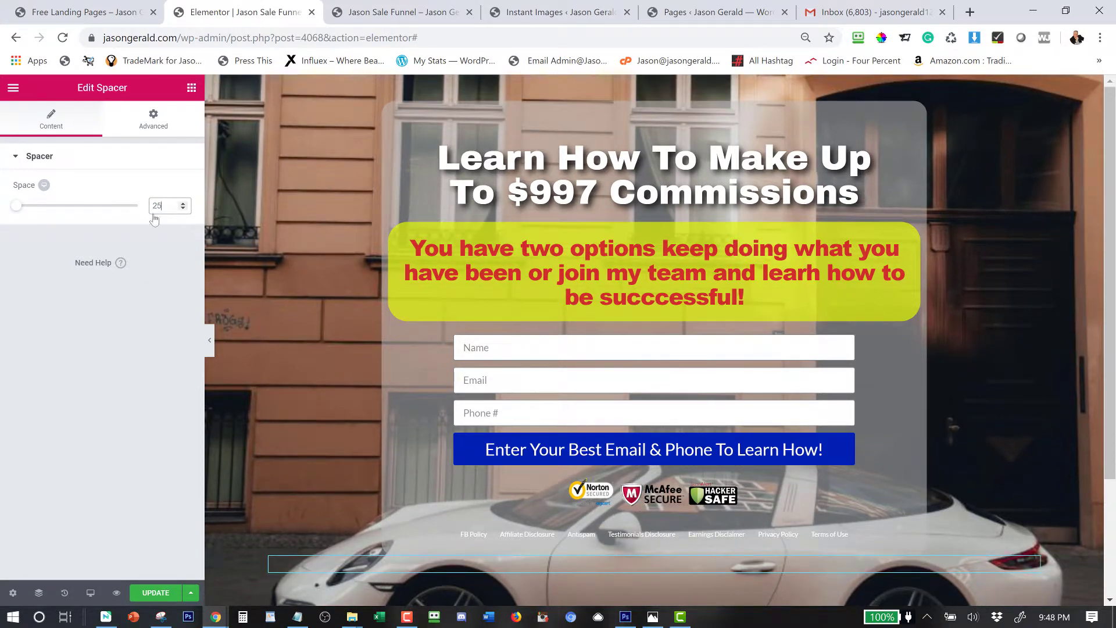
scroll(303, 189, down, 3)
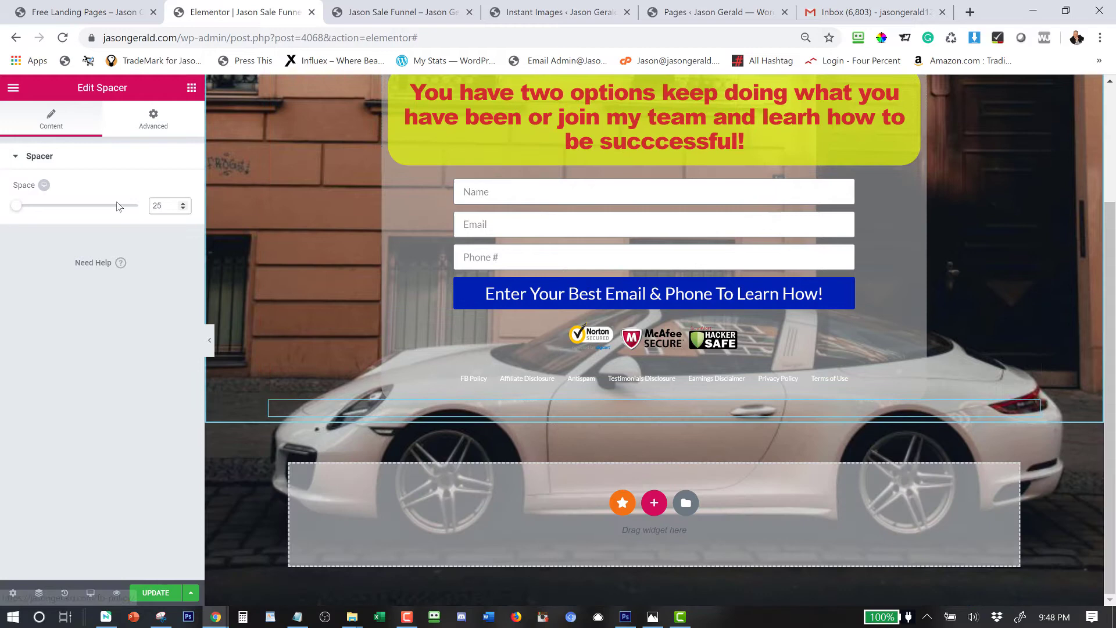
double_click(154, 206)
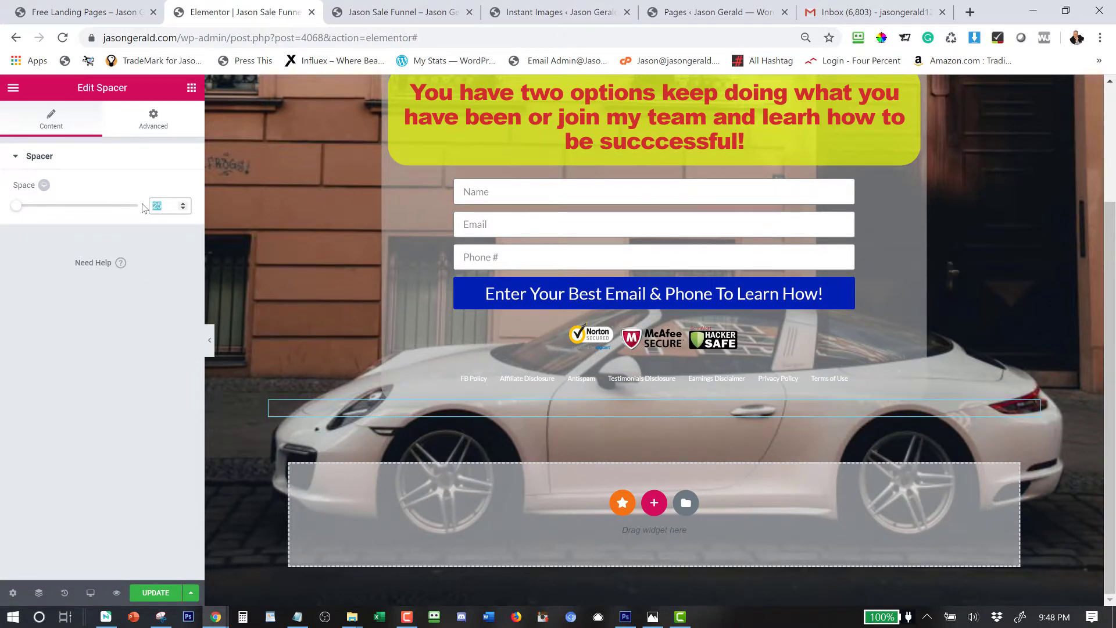
text(50)
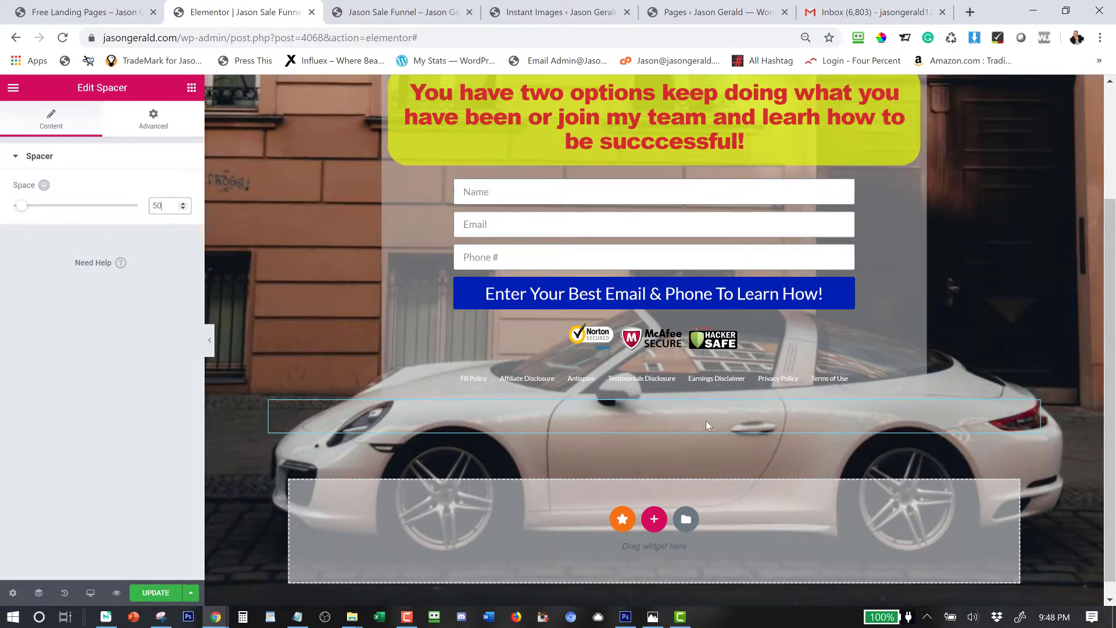
scroll(669, 390, up, 3)
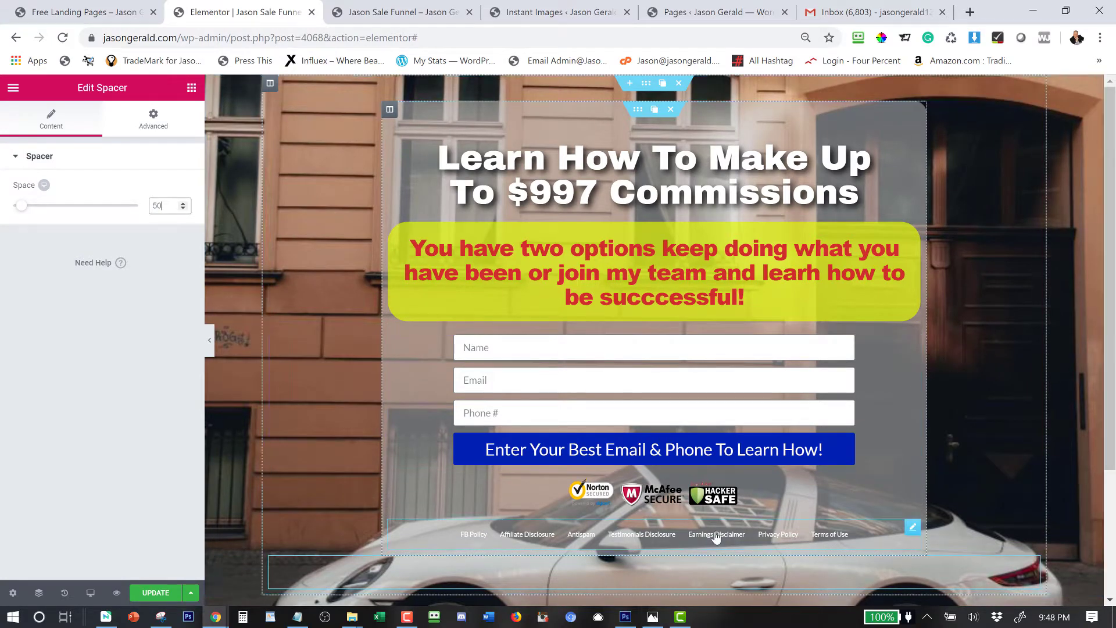
scroll(638, 445, down, 3)
scroll(712, 445, up, 3)
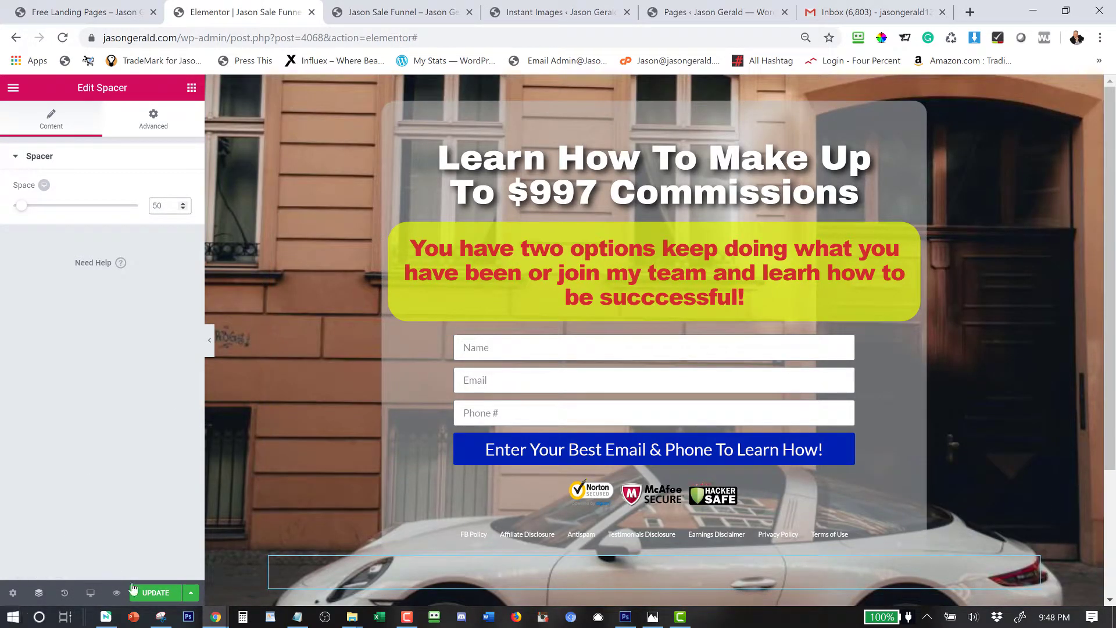
Update the page and preview it in a new tab.
click(150, 592)
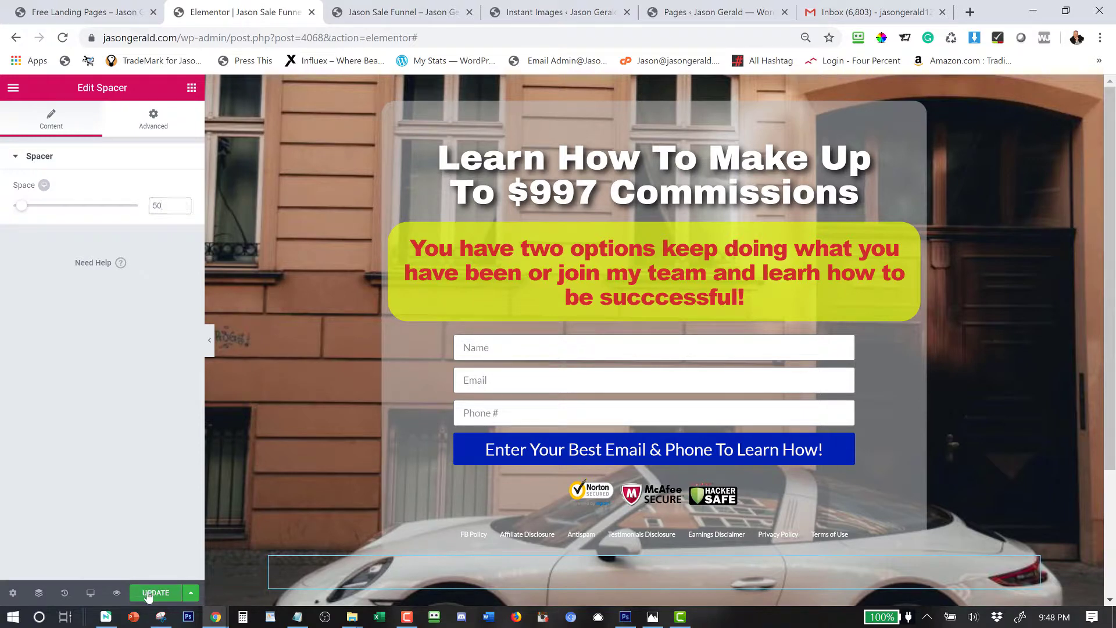
click(117, 593)
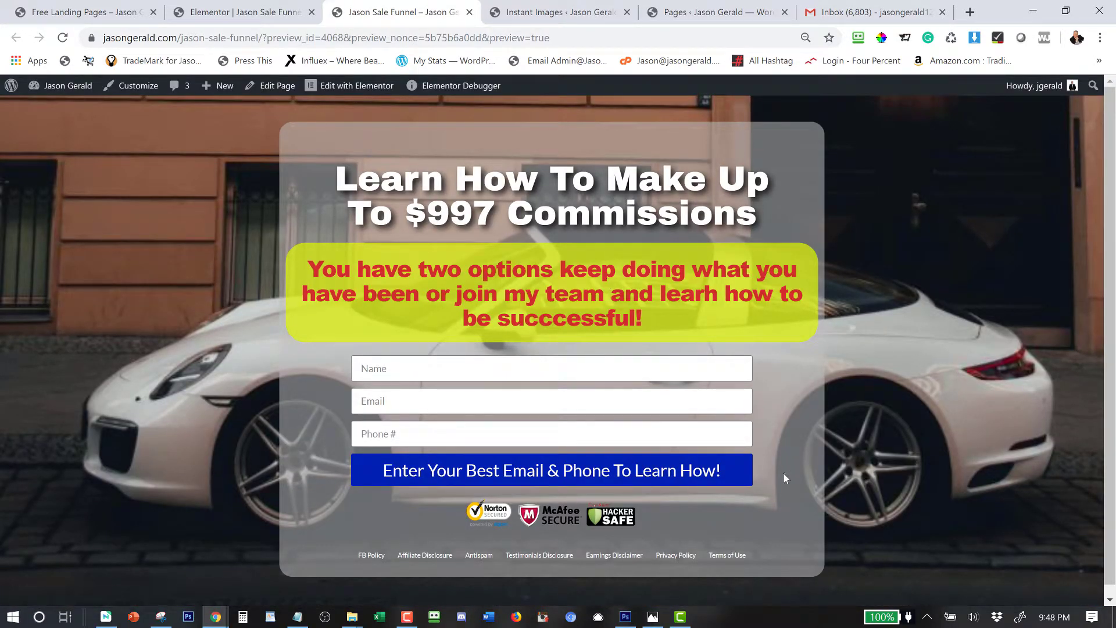
scroll(692, 533, down, 1)
scroll(689, 523, up, 1)
Delete the spacer under the footer links and preview the updated page again.
click(229, 13)
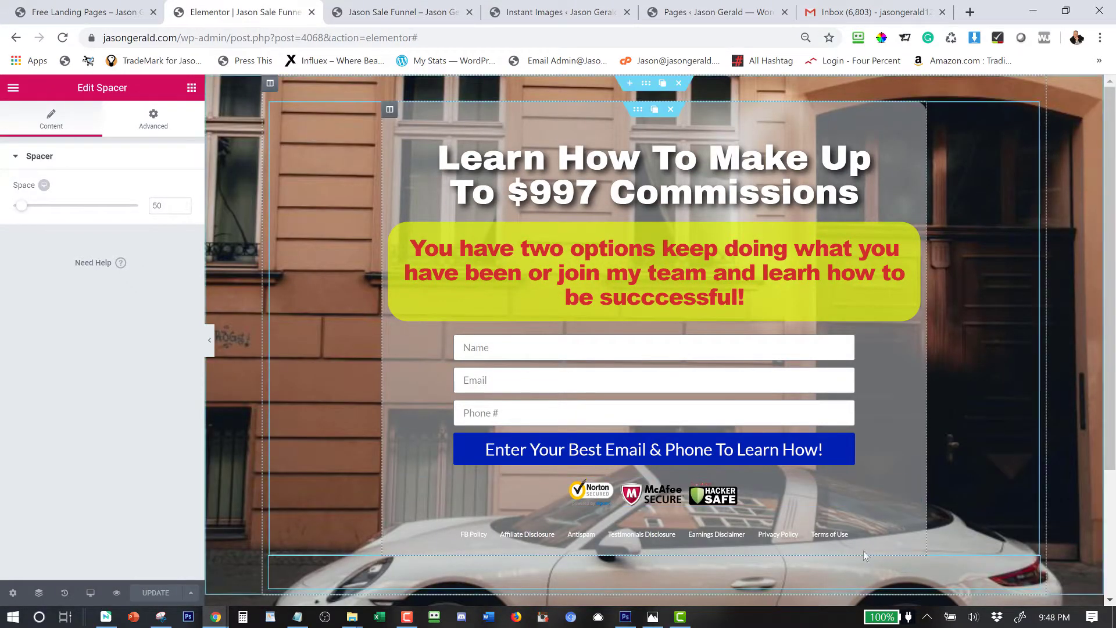
scroll(863, 549, down, 3)
mouse_move(1018, 398)
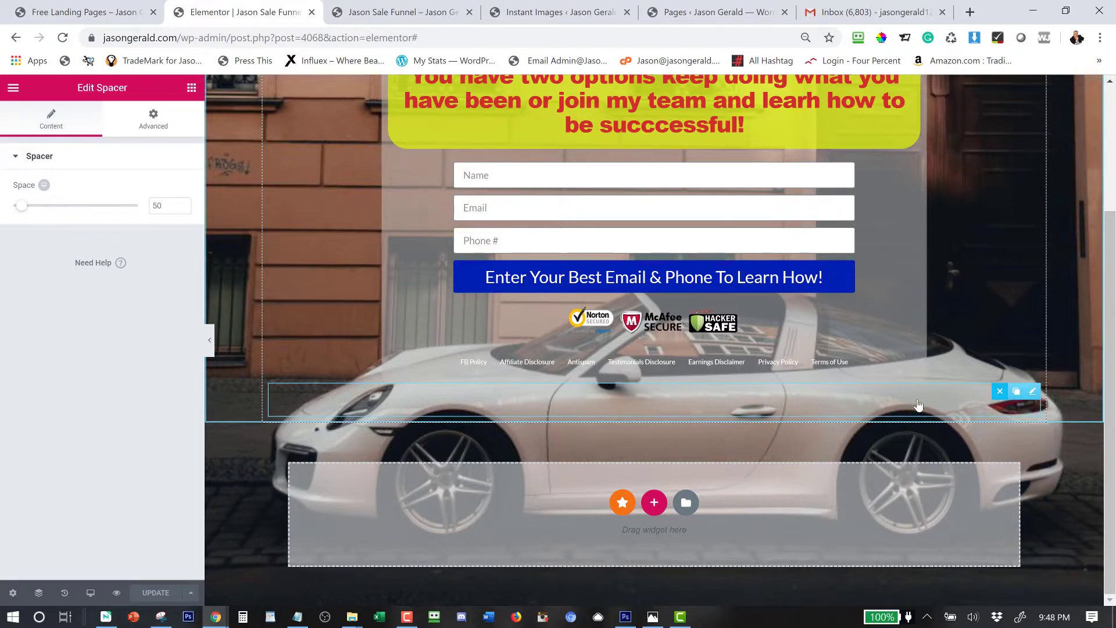
click(999, 394)
scroll(567, 355, up, 2)
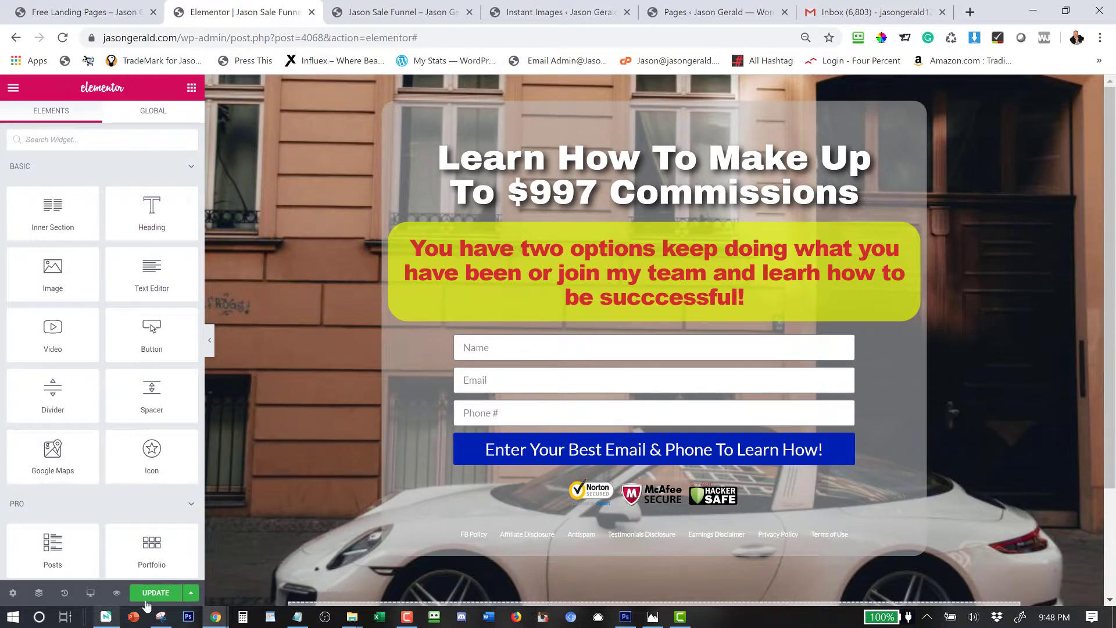
click(116, 593)
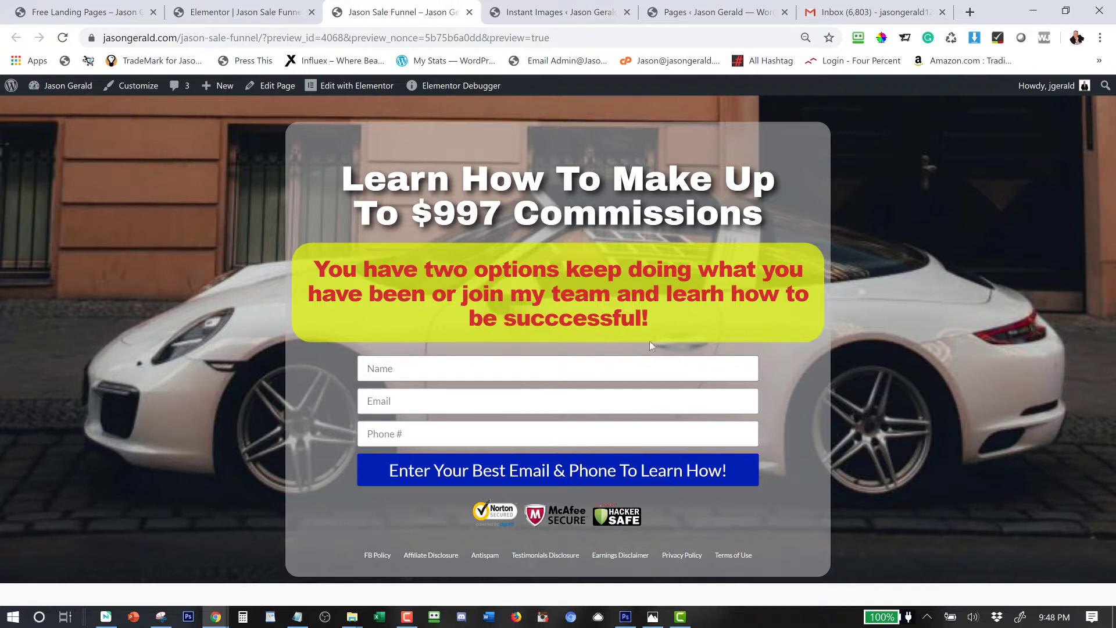
Fill the preview form with a test name, email and phone number, submit, then go back.
click(387, 369)
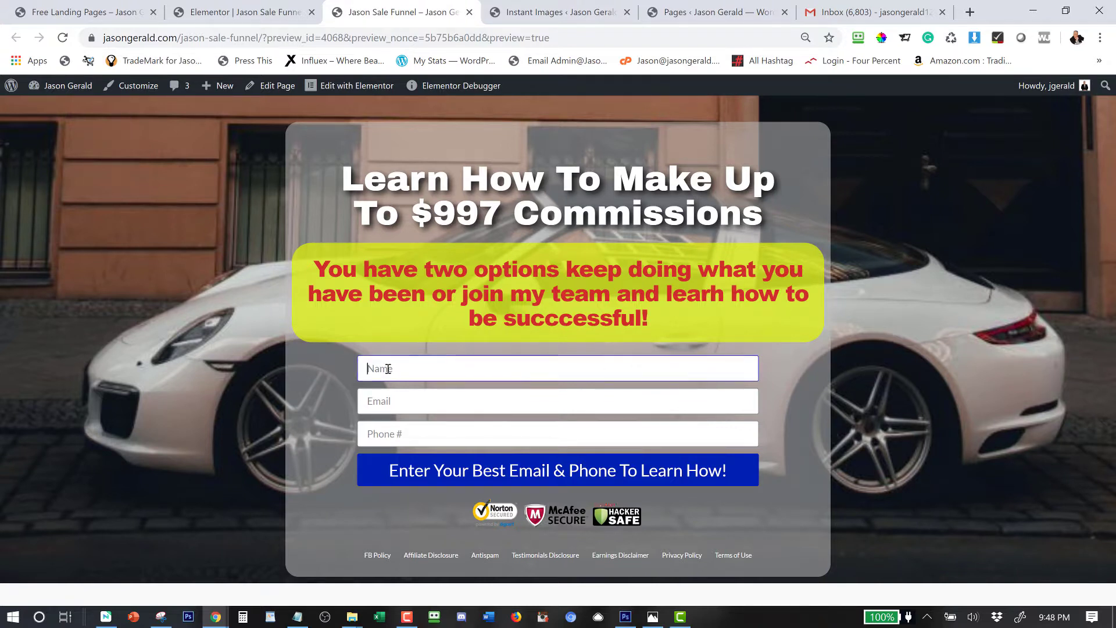
text(Jason test)
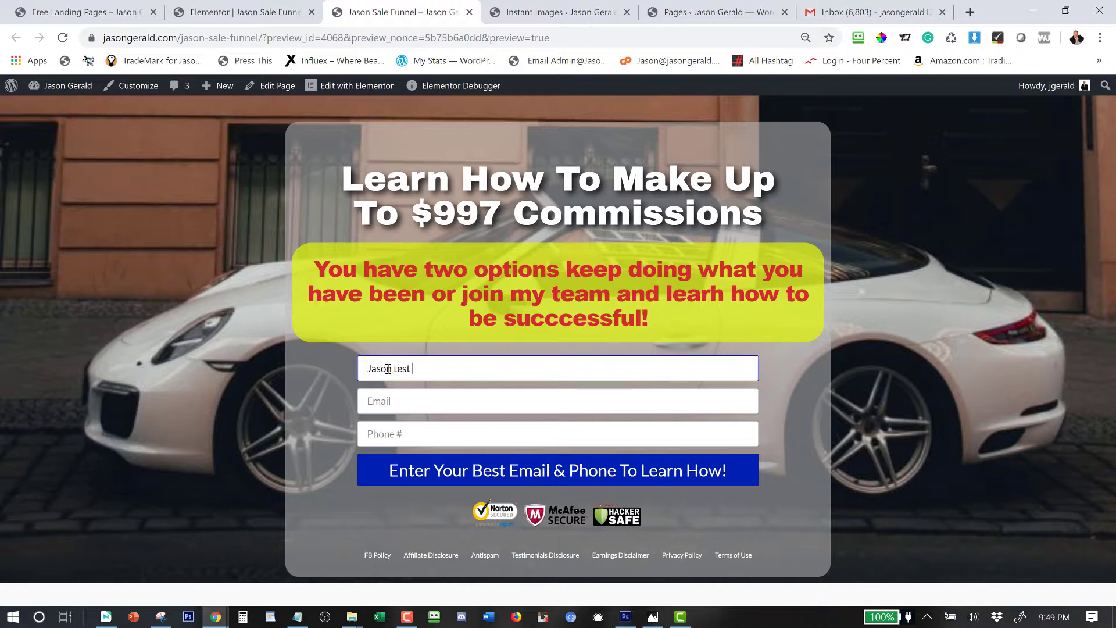
text( 123@gmaifl)
key(BackSpace)
key(BackSpace)
key(BackSpace)
key(BackSpace)
key(BackSpace)
key(BackSpace)
key(BackSpace)
key(BackSpace)
key(BackSpace)
key(BackSpace)
key(BackSpace)
key(BackSpace)
key(Tab)
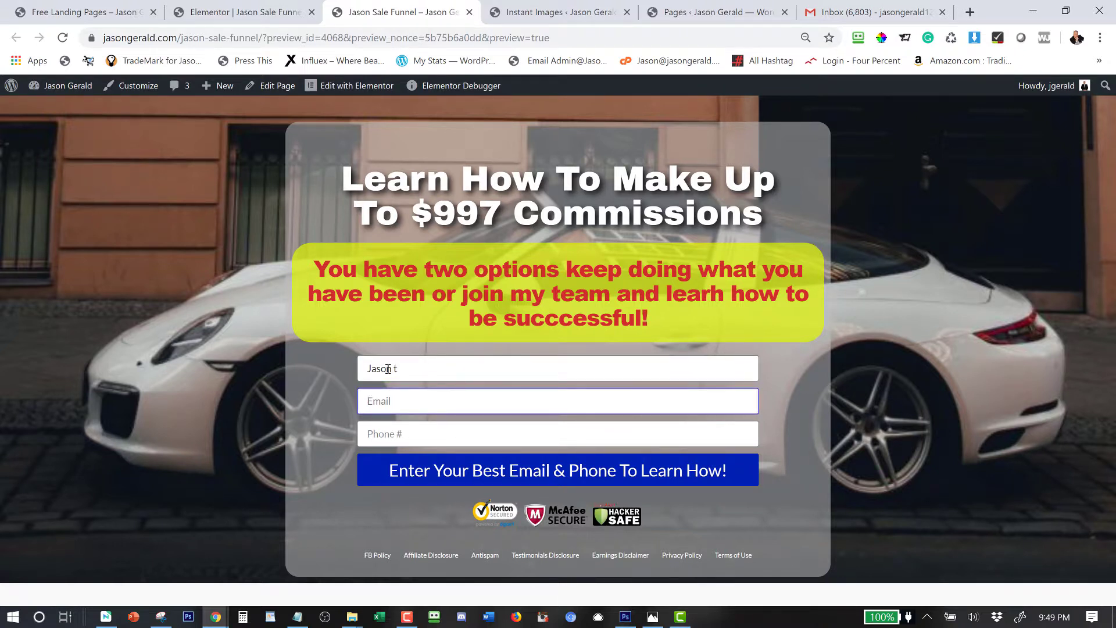
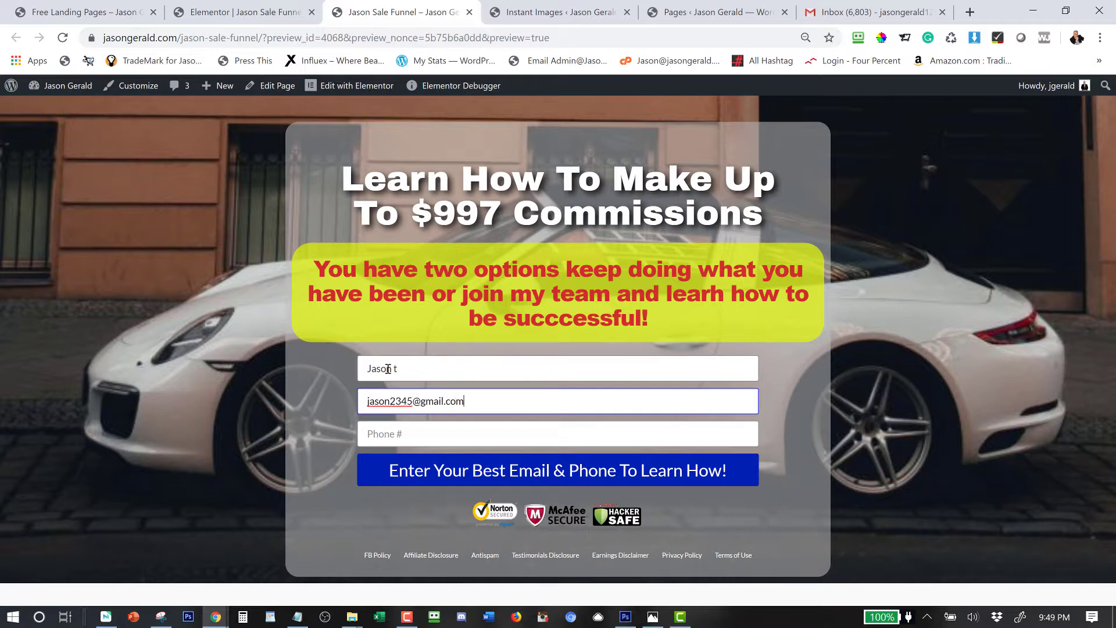
key(Tab)
text(919)
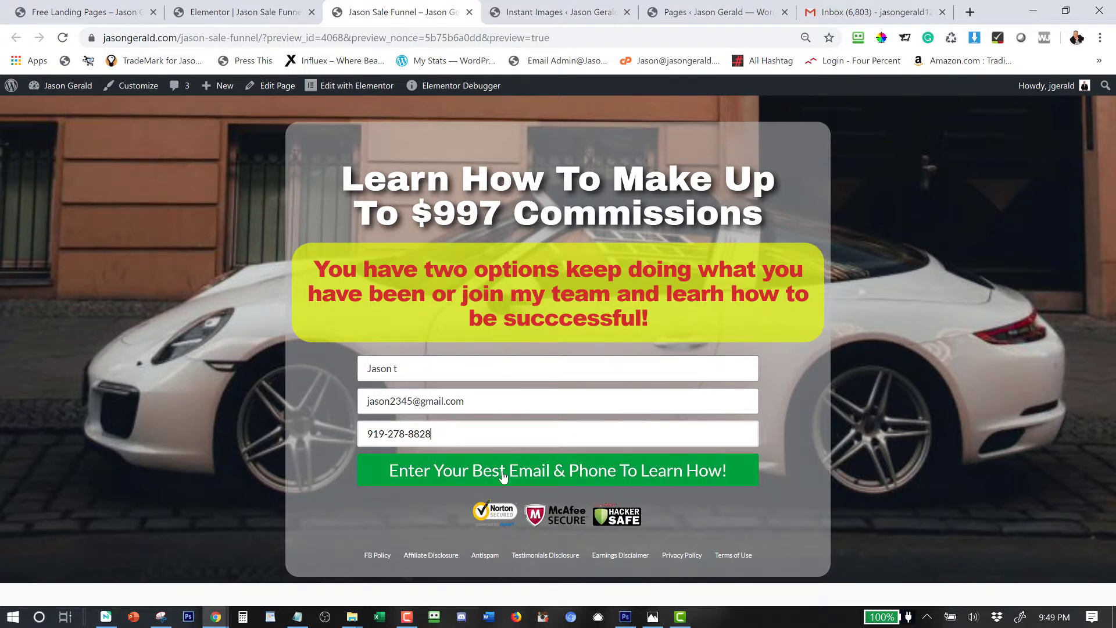
click(531, 482)
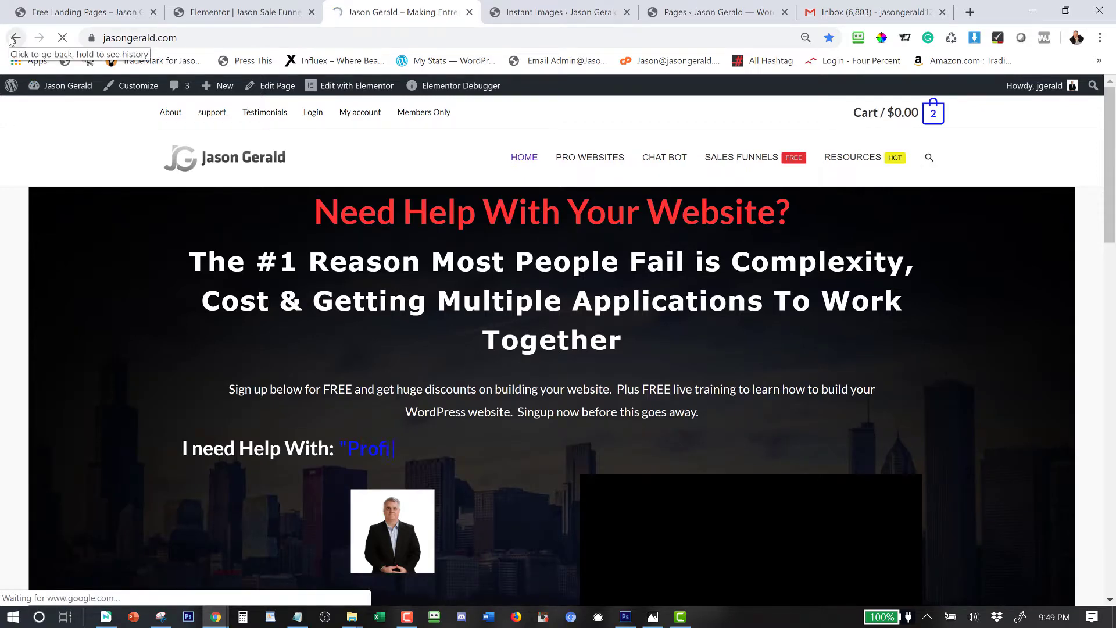
click(10, 41)
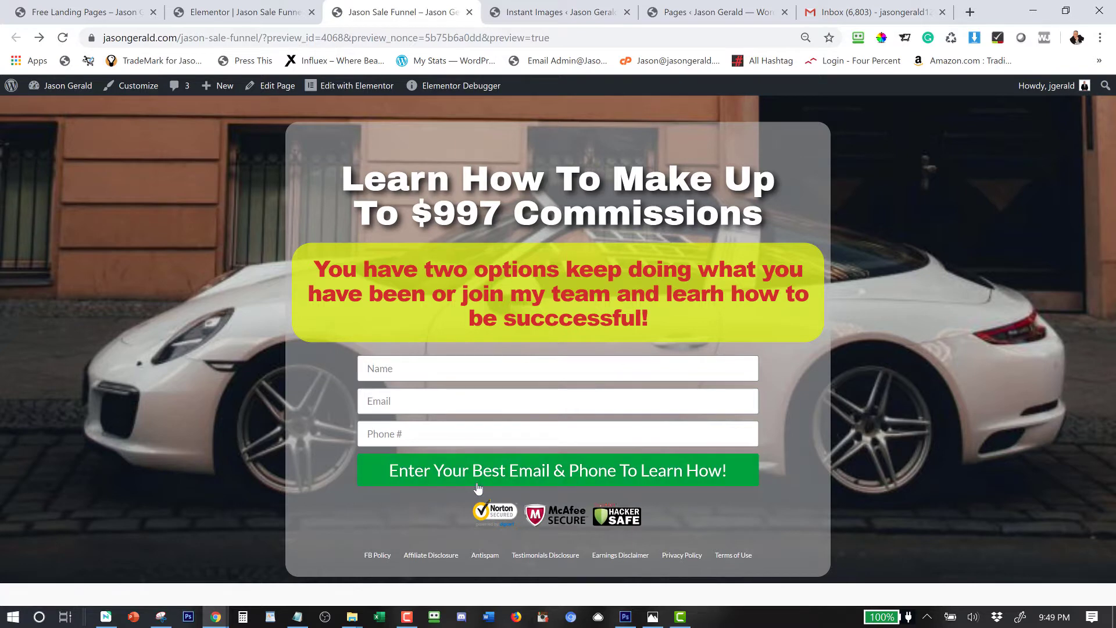
Open the new form notification email in Gmail, then return to the funnel preview tab.
click(844, 16)
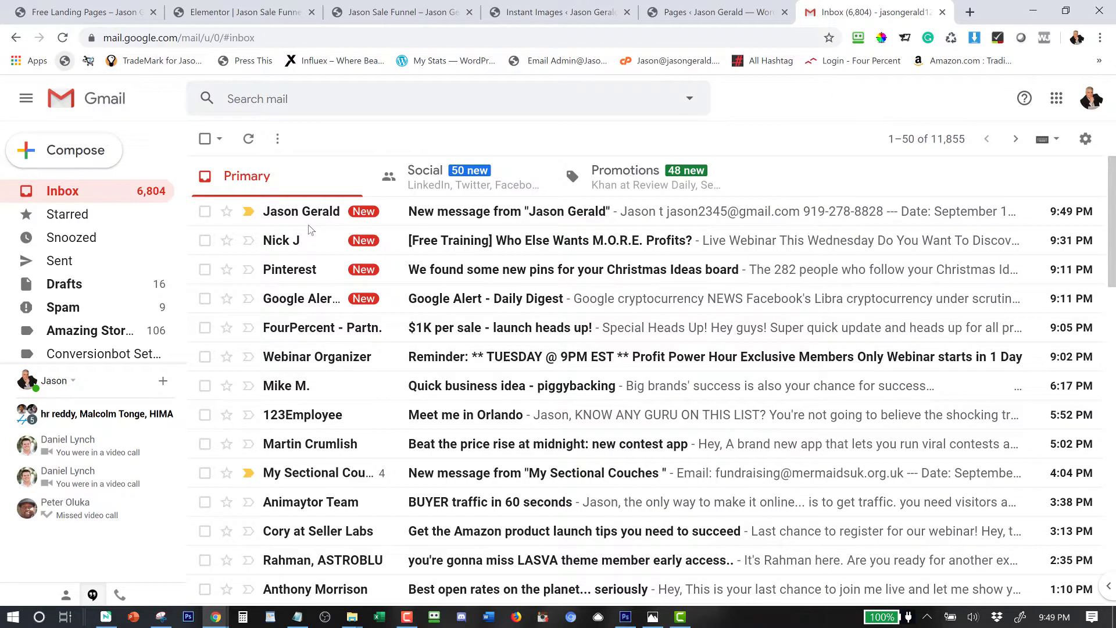
click(516, 213)
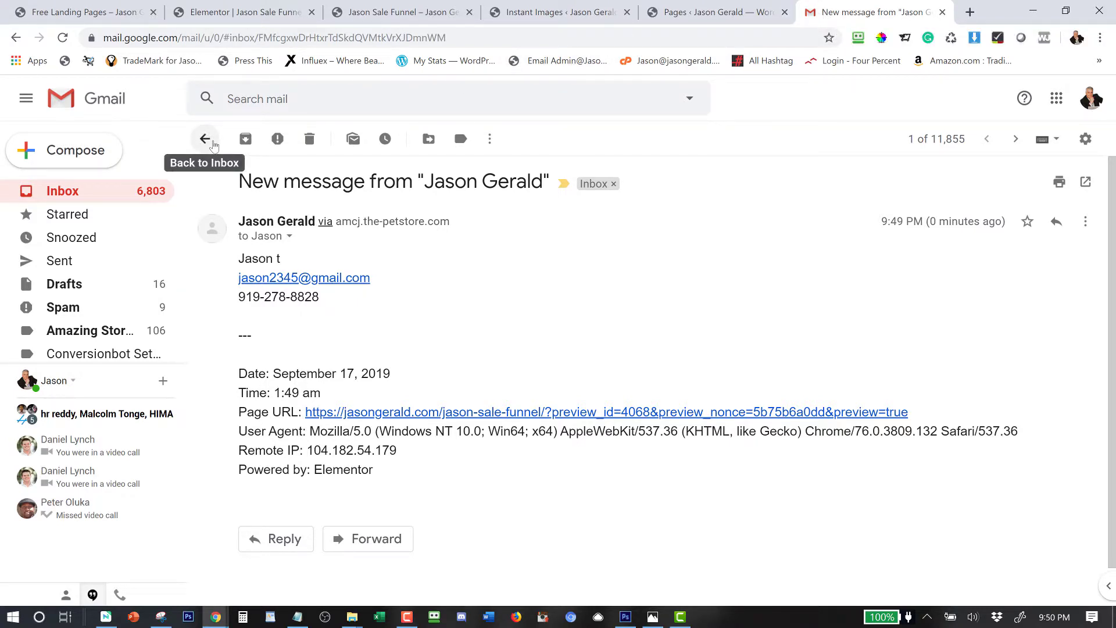
click(205, 139)
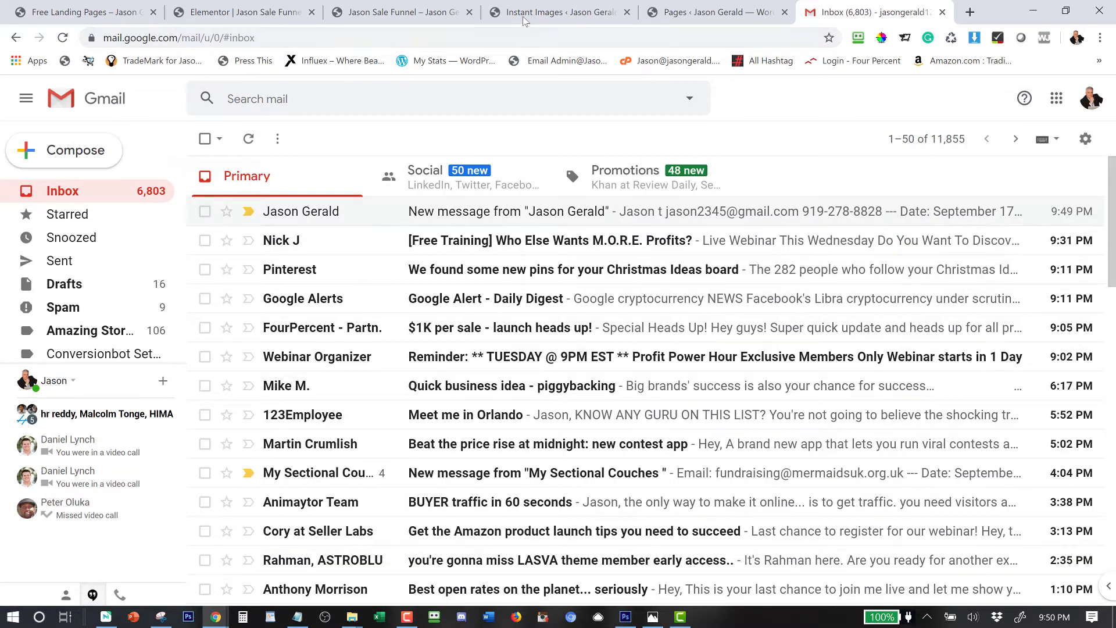
click(412, 7)
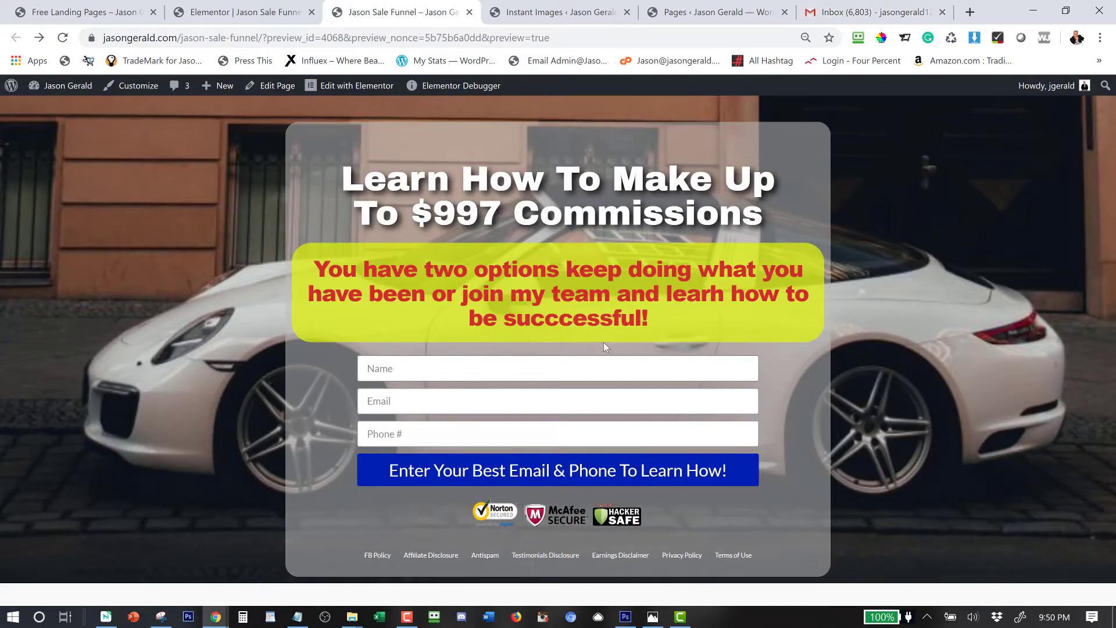
Add a right column beside the form and widen the left column to about 70%.
click(258, 13)
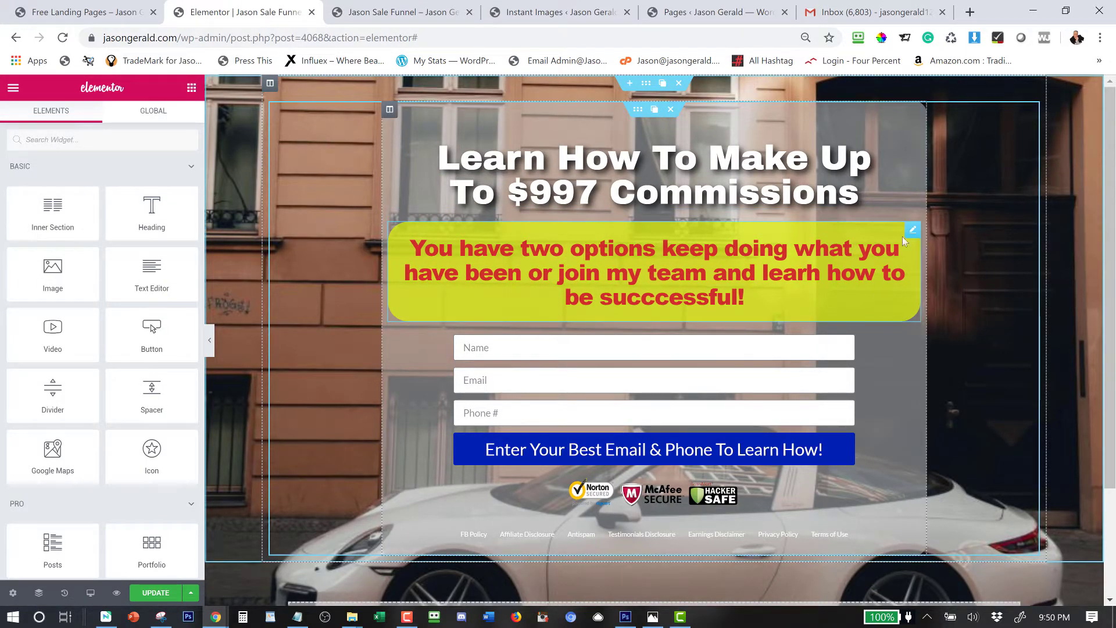
mouse_move(390, 114)
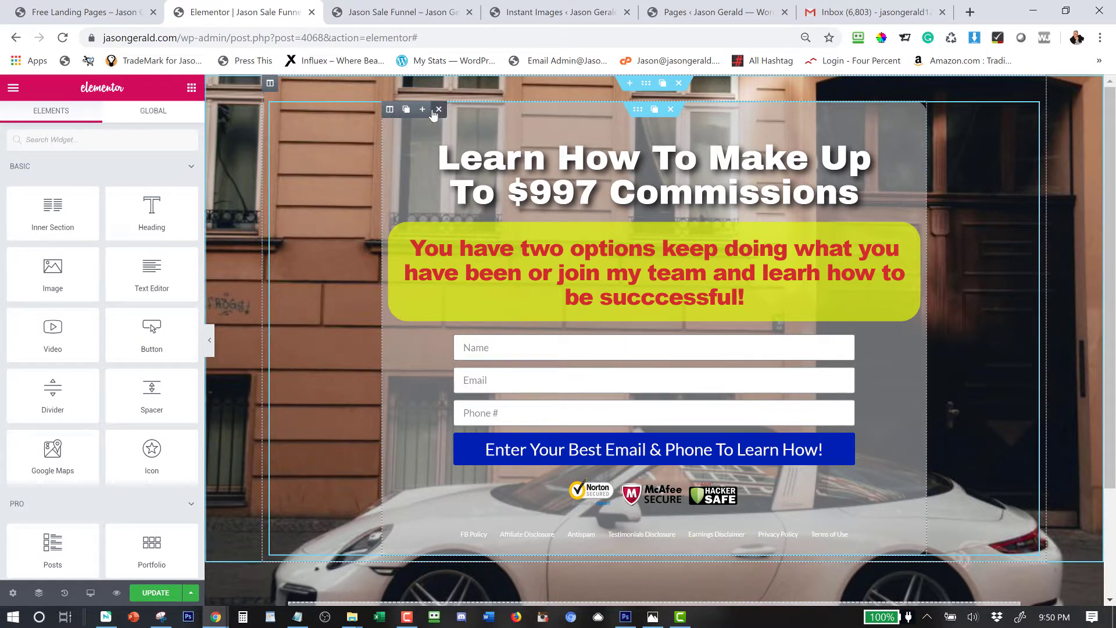
click(424, 112)
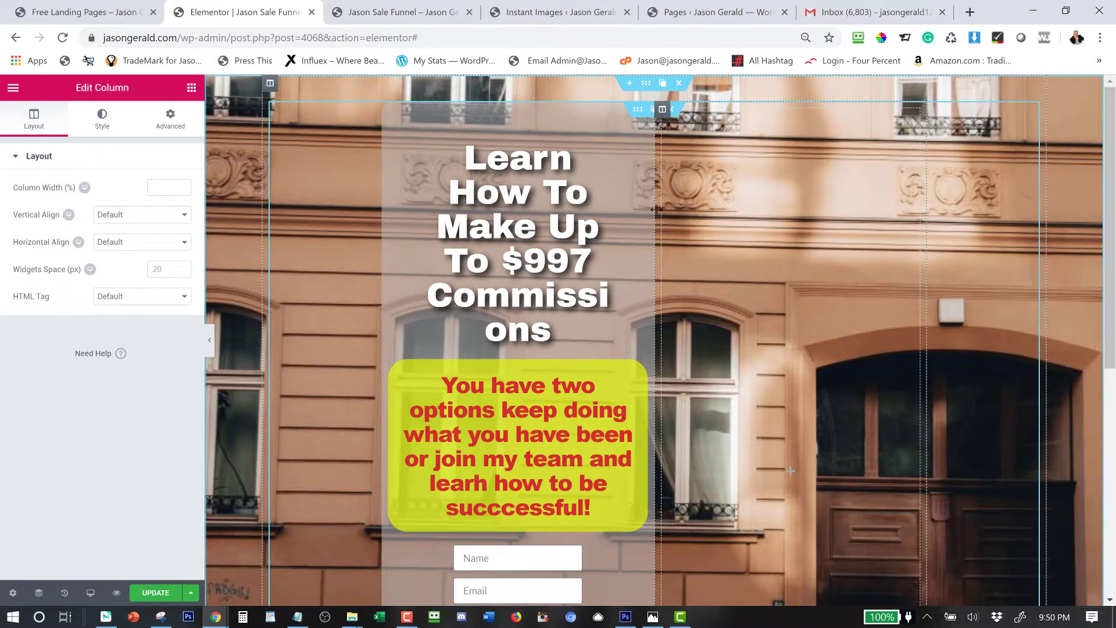
drag(652, 209, 897, 202)
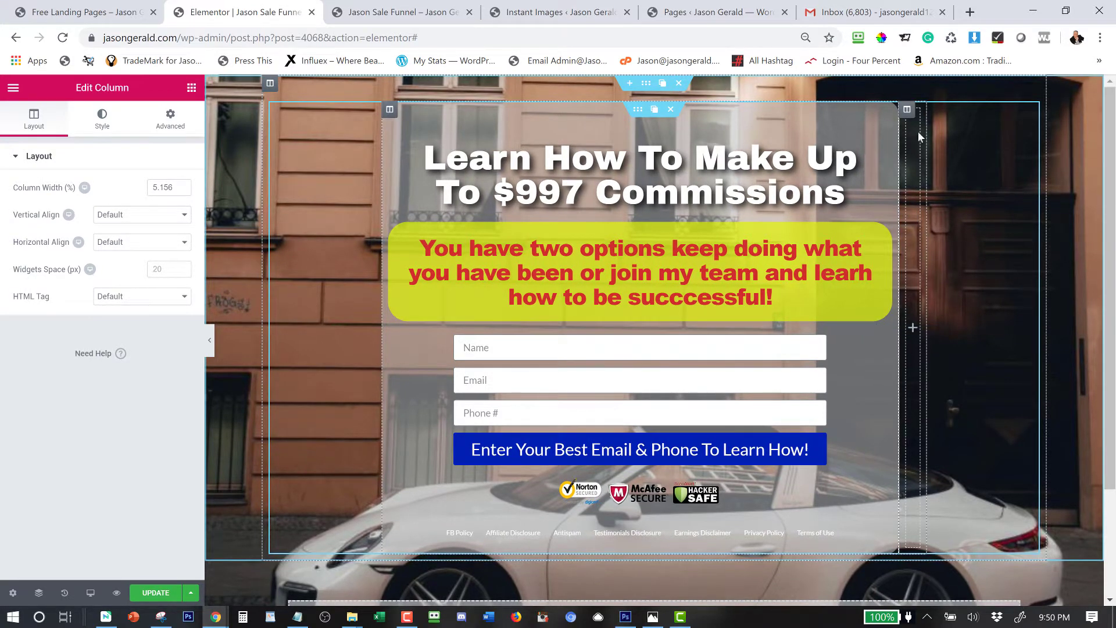
click(912, 329)
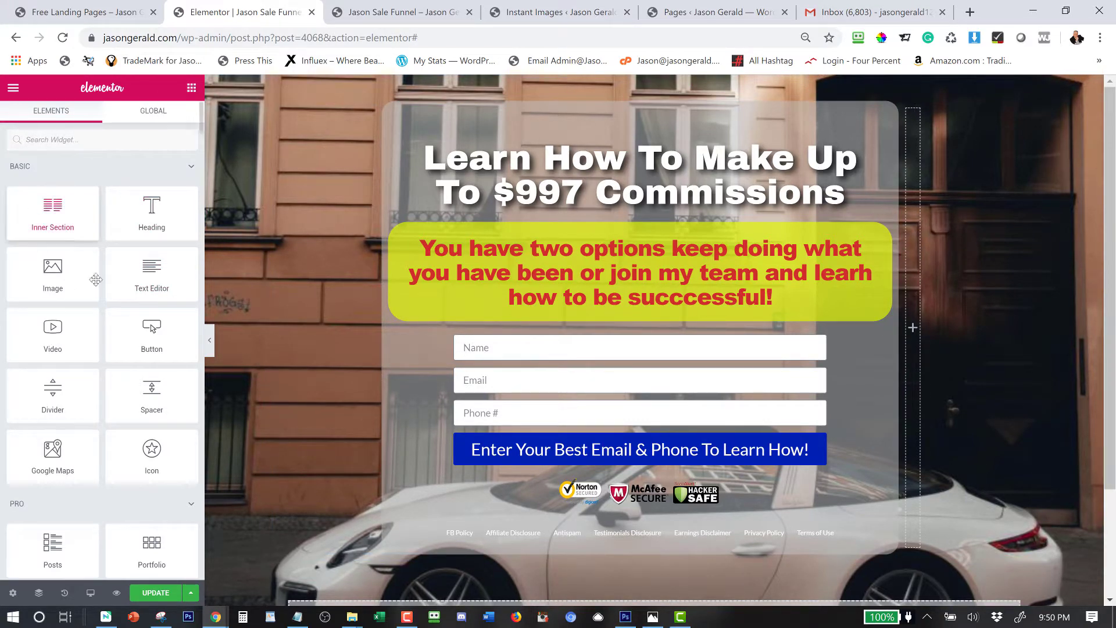
Drop an Image widget into the right column and insert the suited presenter photo from the Media Library.
drag(52, 291, 914, 327)
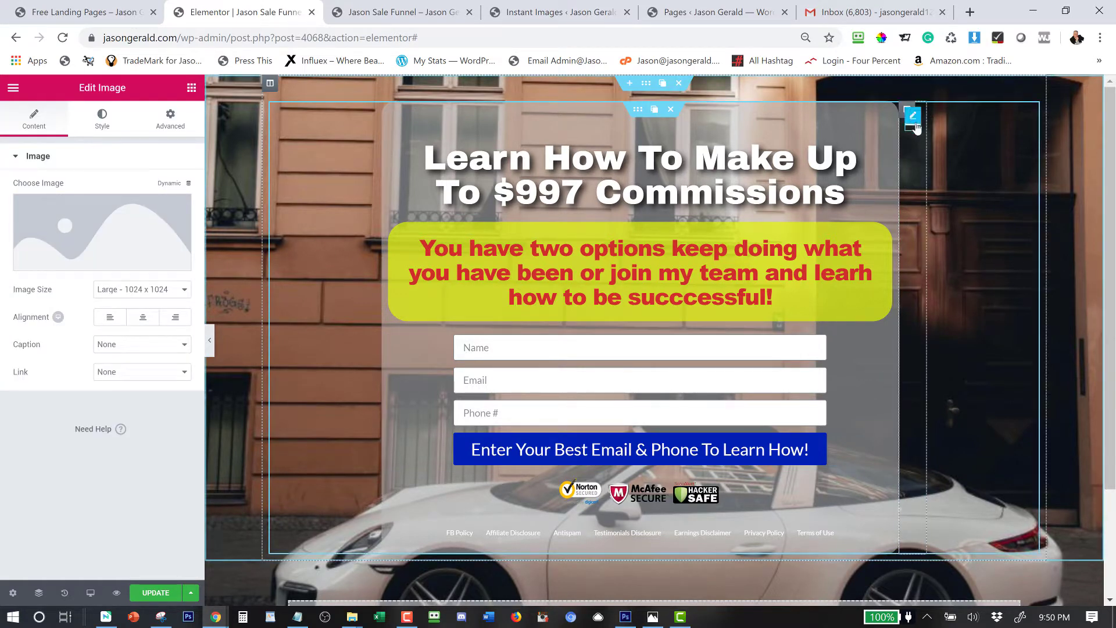
mouse_move(68, 241)
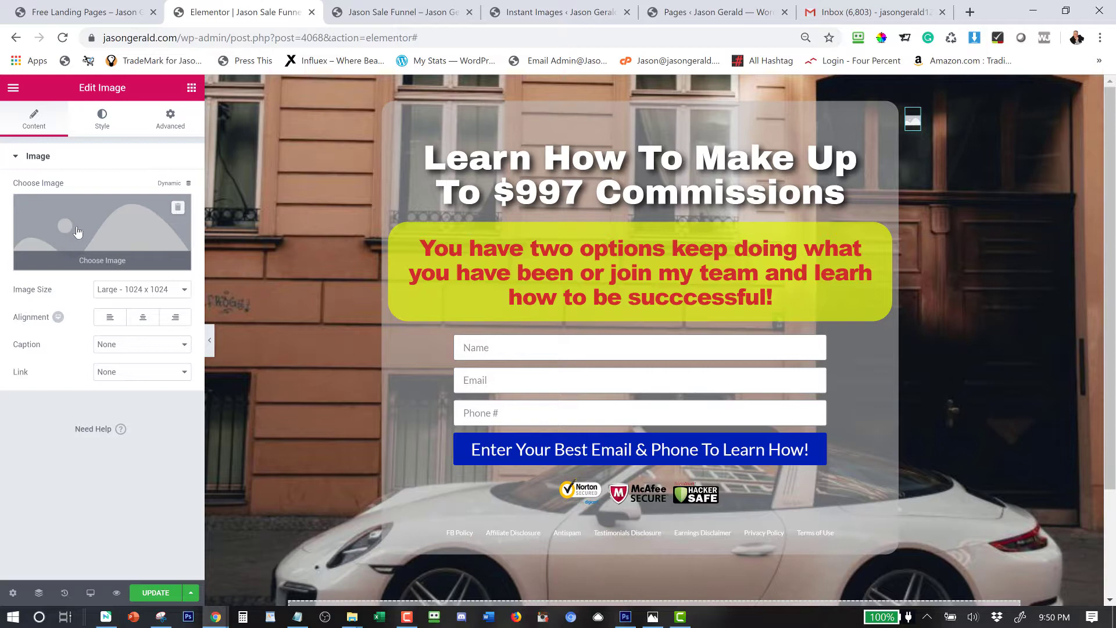
click(78, 231)
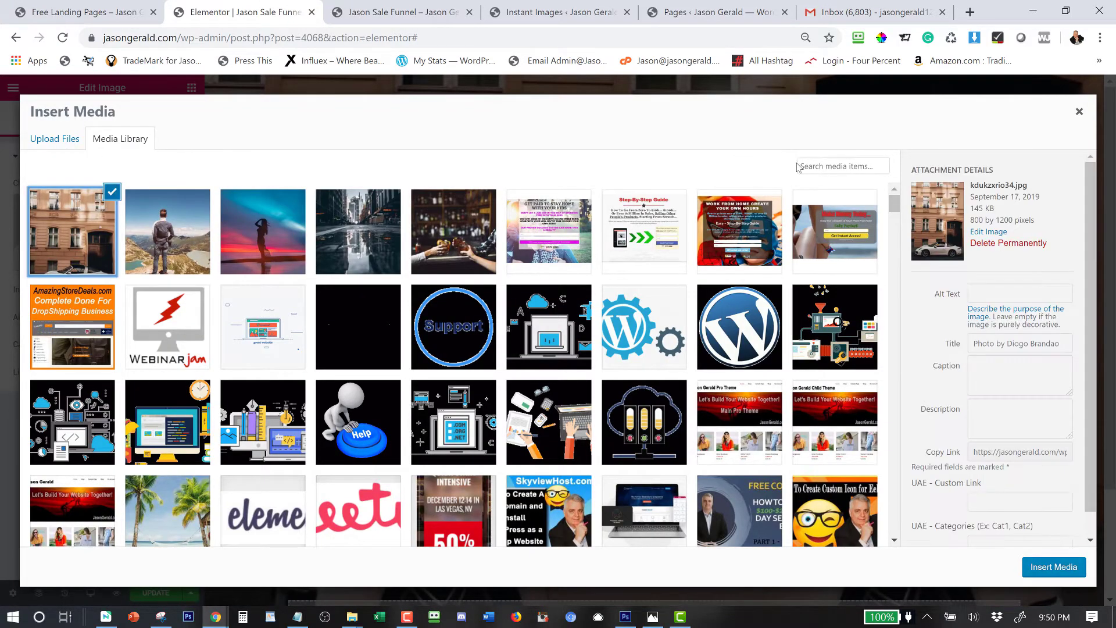
click(824, 167)
text(jason)
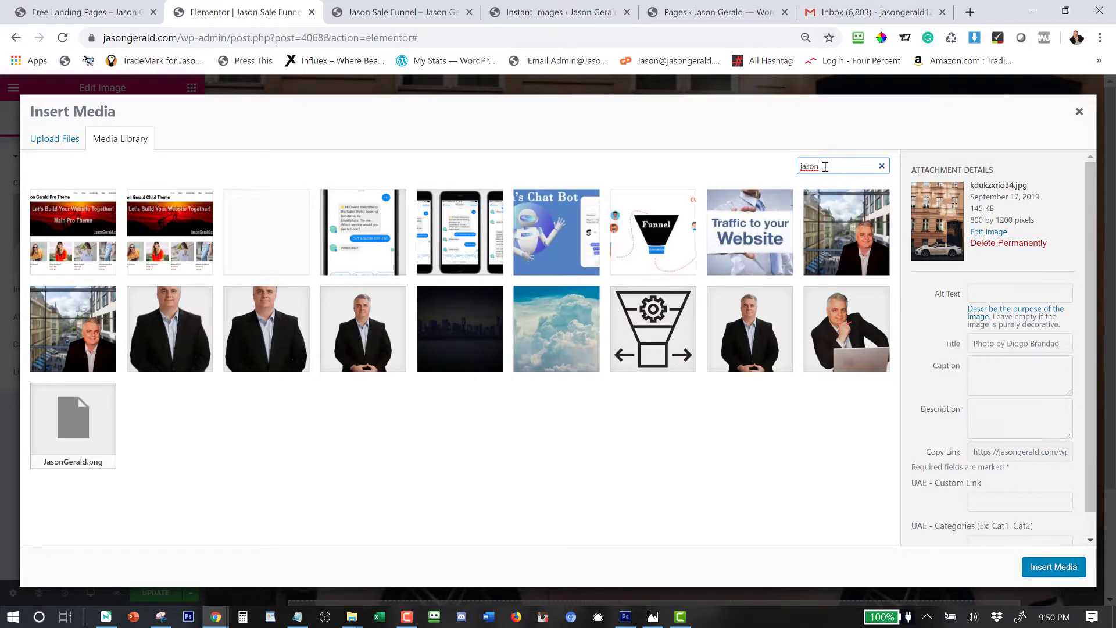
click(346, 329)
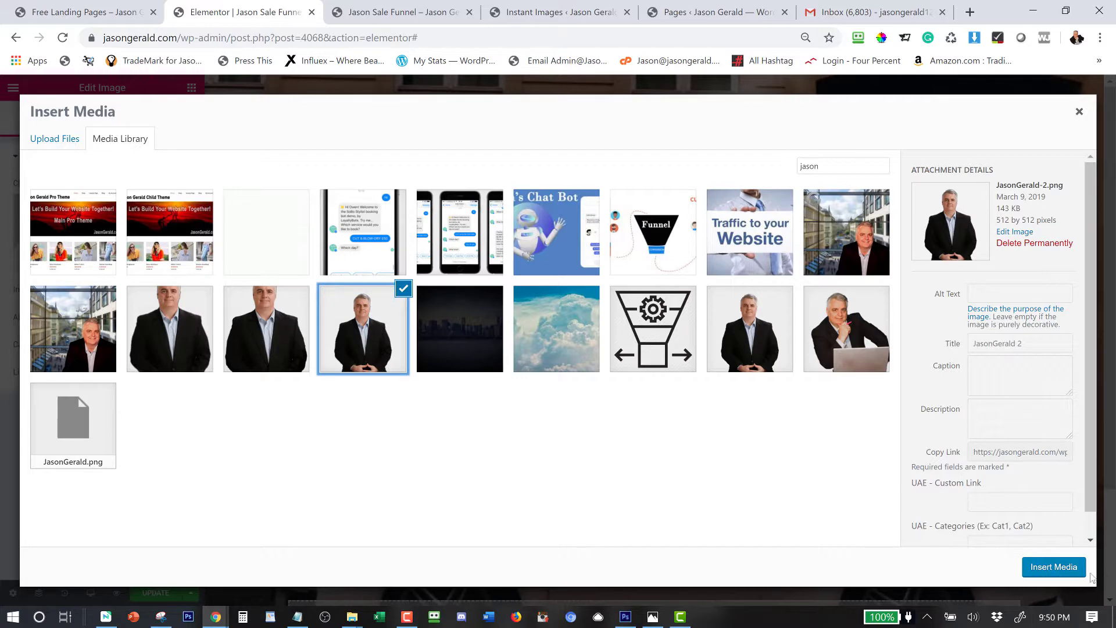
click(1063, 572)
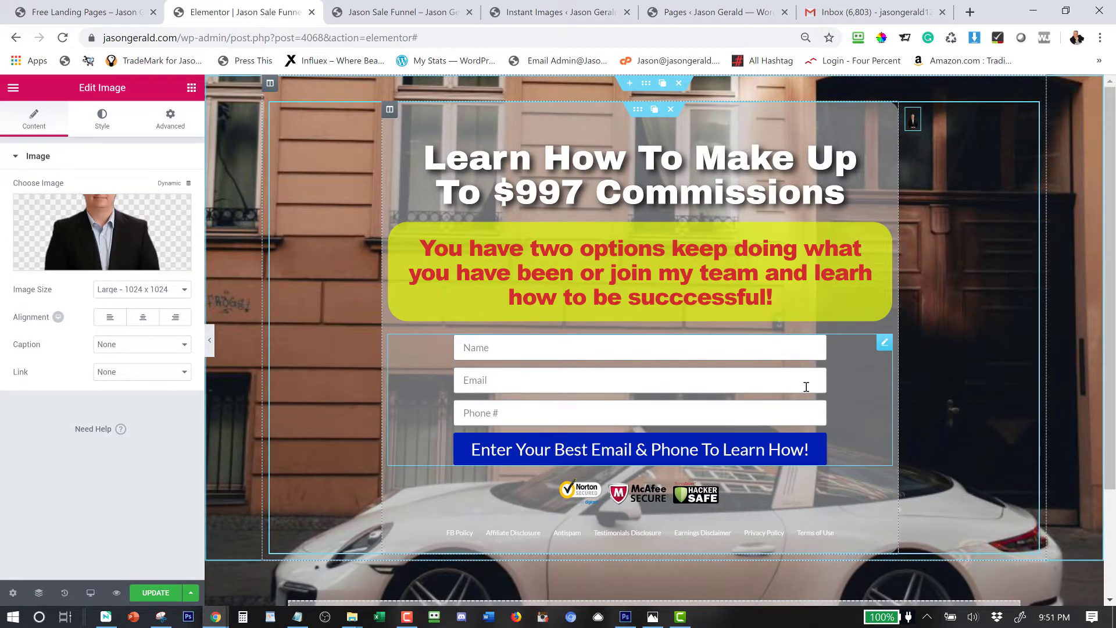
Center the image and set its width to Custom and position to Absolute.
click(143, 318)
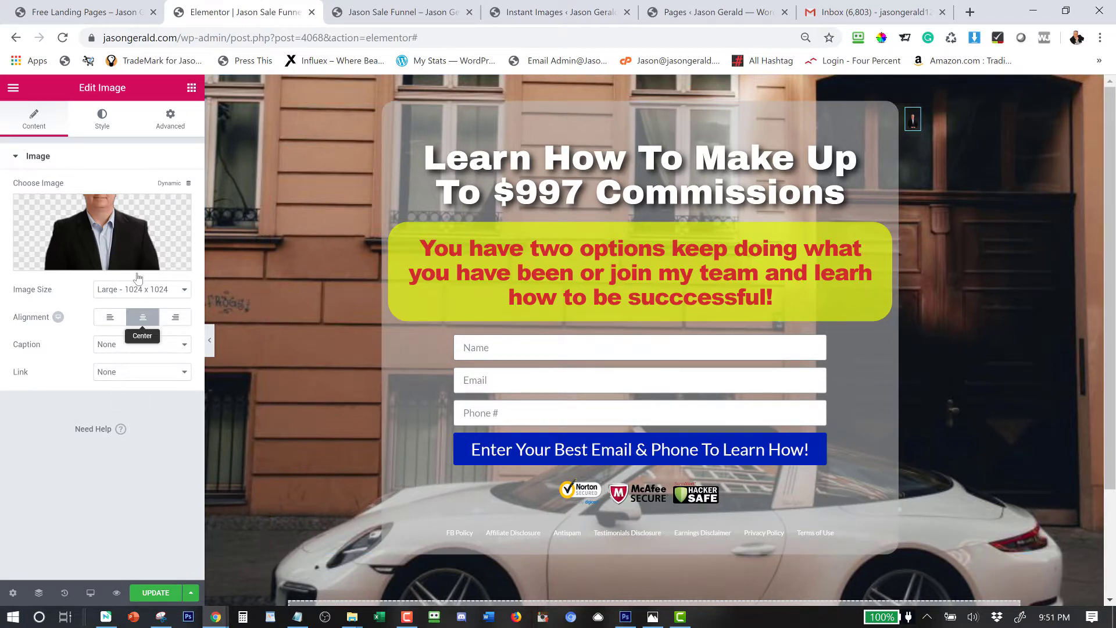
click(171, 119)
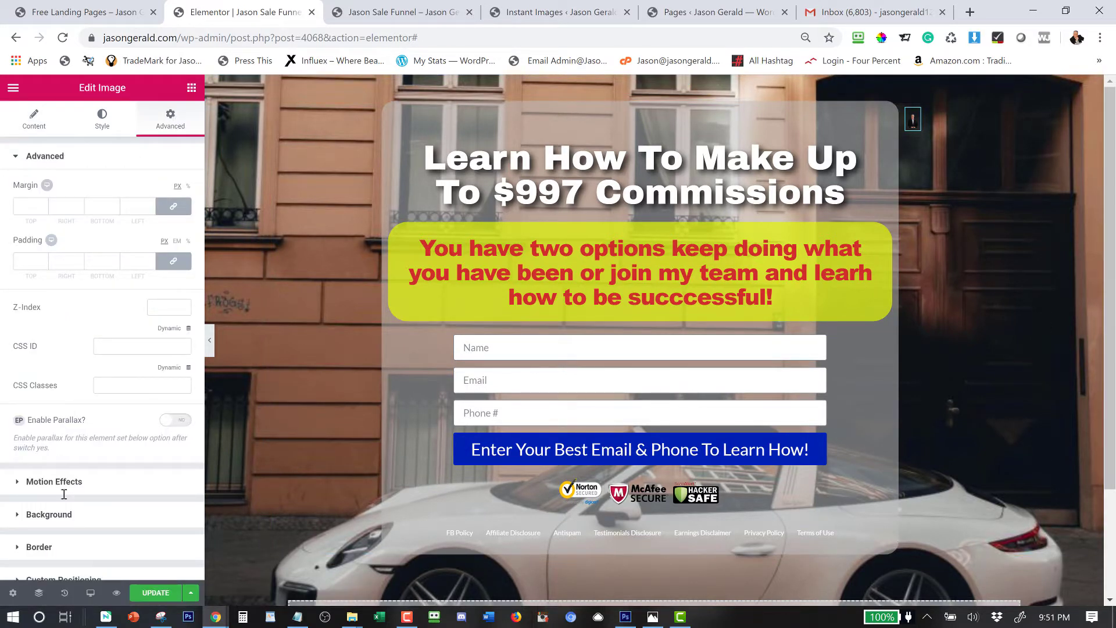
scroll(70, 500, down, 3)
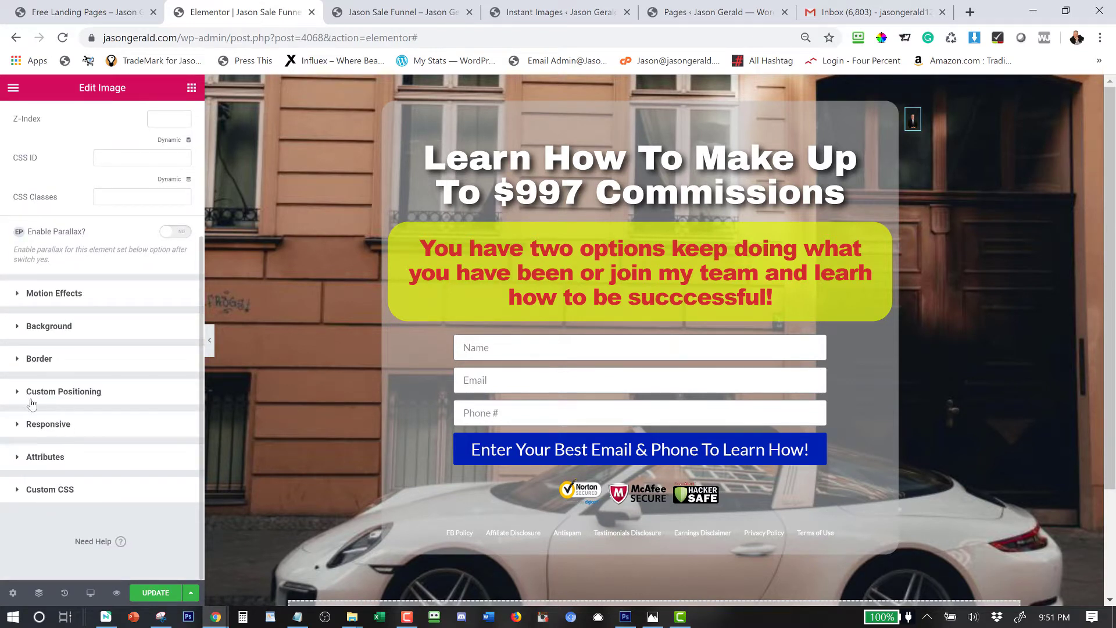
click(57, 393)
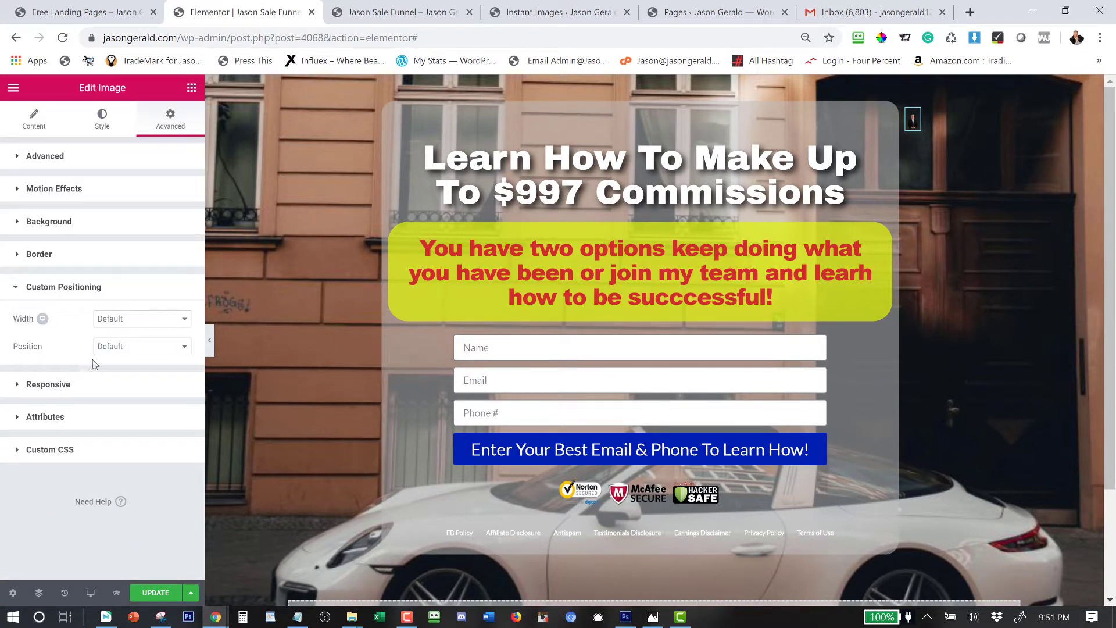
click(118, 320)
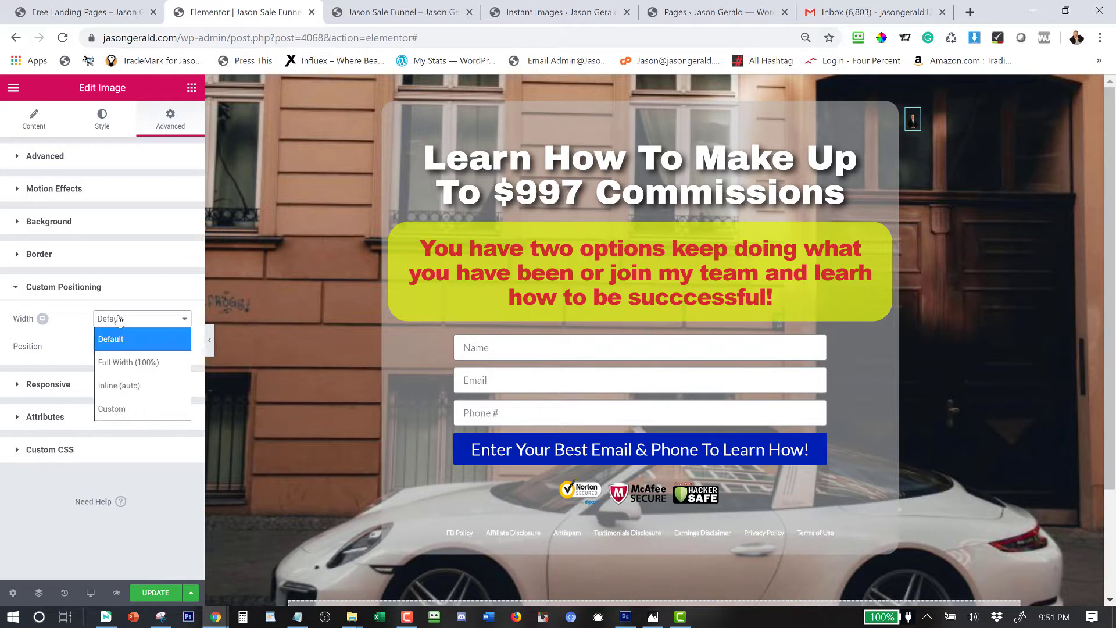
click(114, 408)
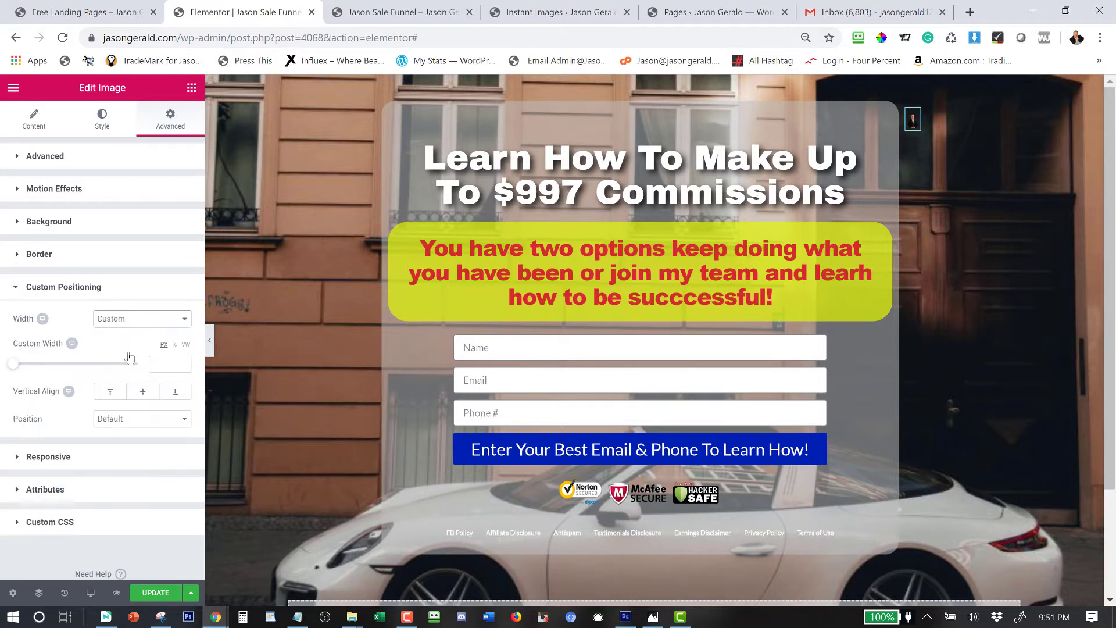
click(121, 421)
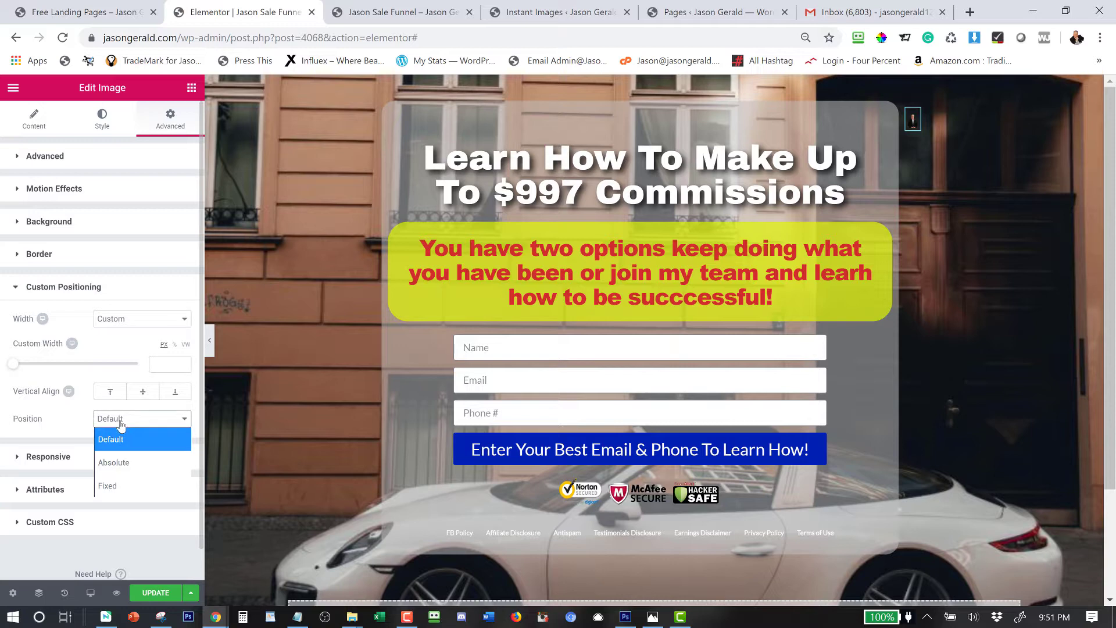
click(116, 463)
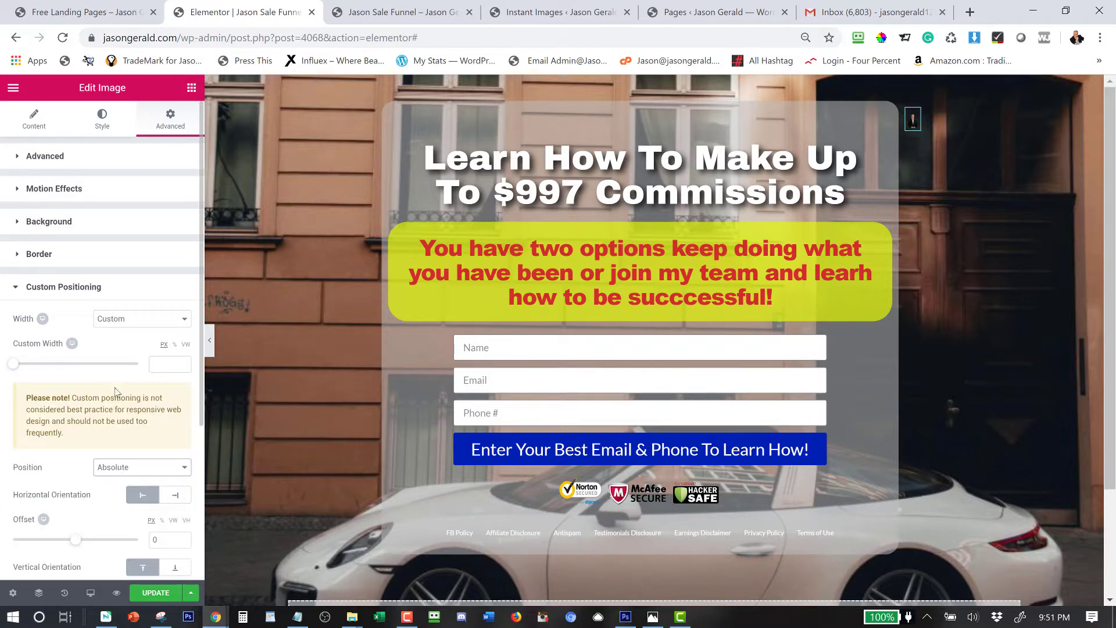
Size the photo to 529 px with offsets -252 and 105, then update the page.
scroll(114, 386, down, 4)
scroll(115, 390, up, 3)
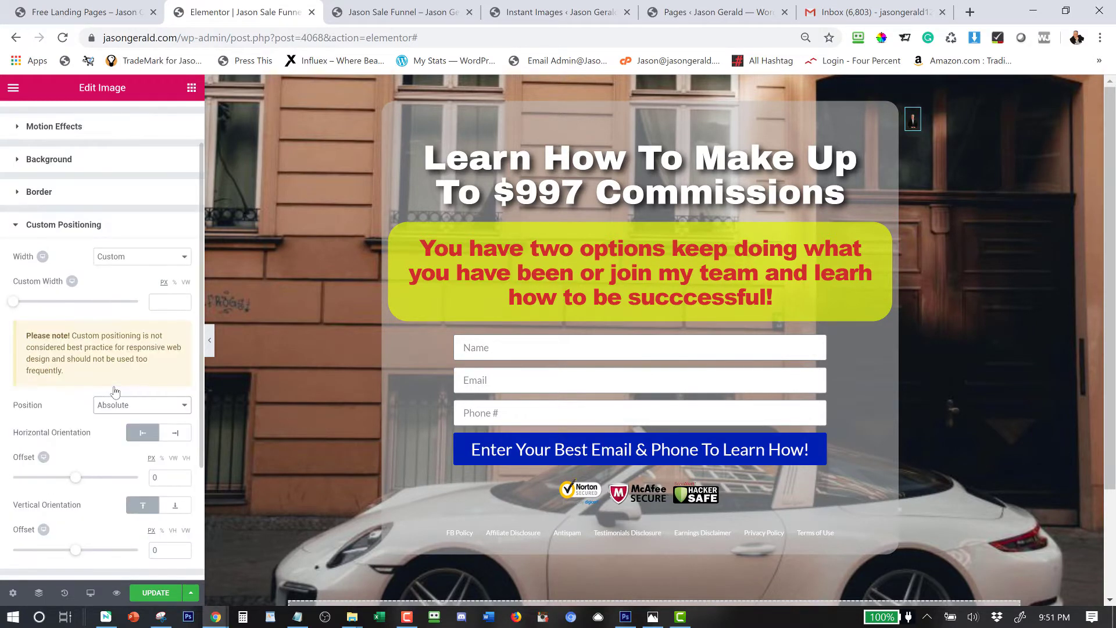
drag(13, 301, 79, 312)
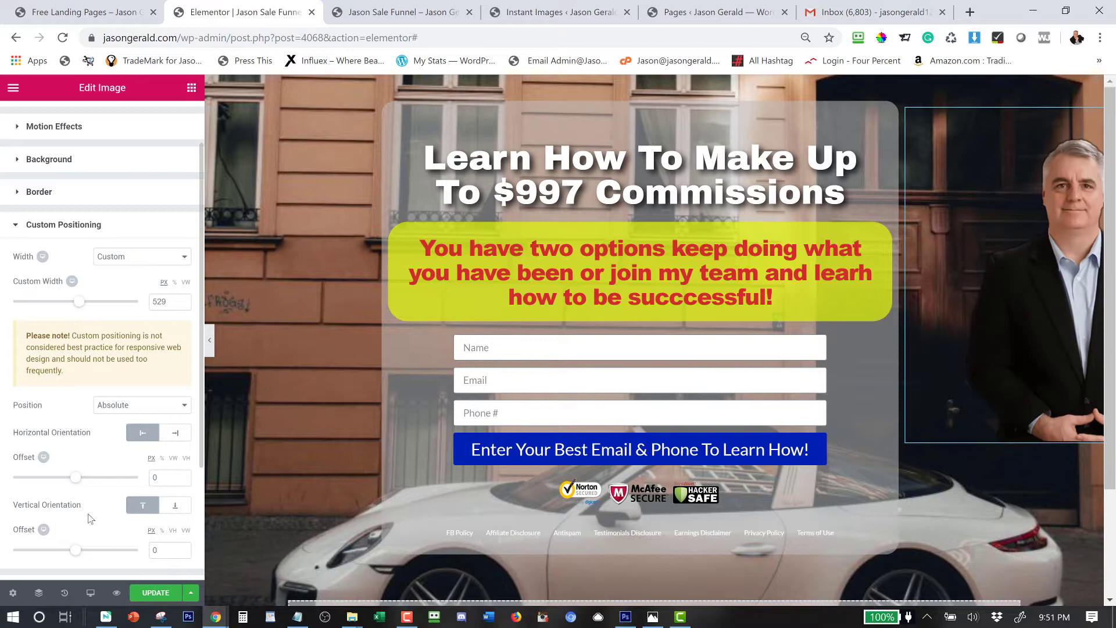
mouse_move(76, 477)
mouse_down()
mouse_move(48, 480)
mouse_move(81, 480)
mouse_move(66, 478)
mouse_up()
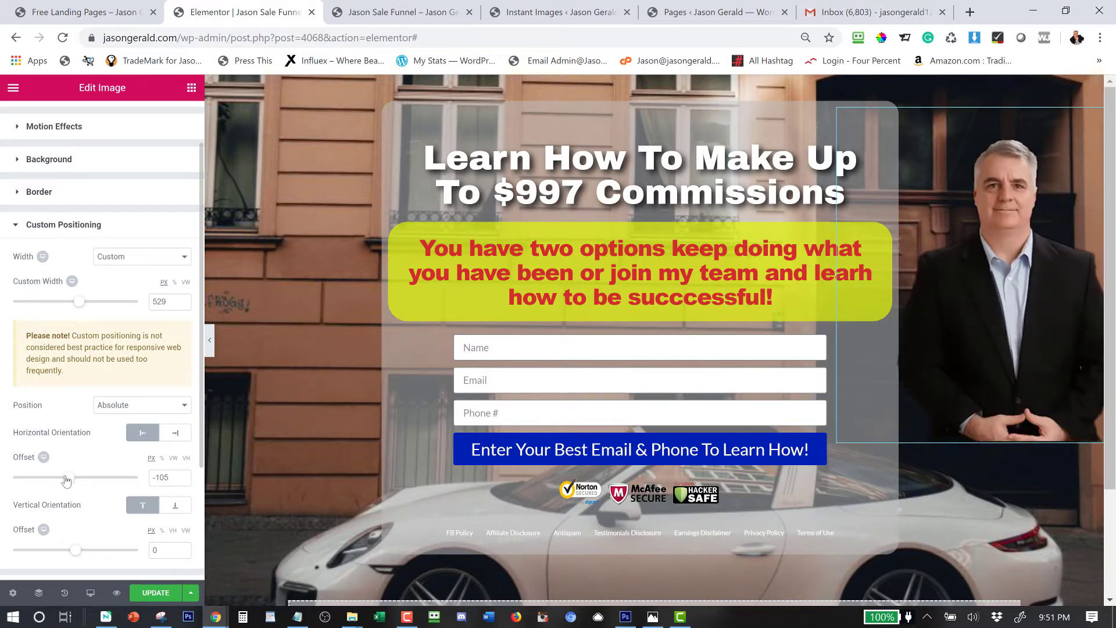
mouse_move(75, 550)
mouse_down()
mouse_move(92, 552)
mouse_move(83, 553)
mouse_up()
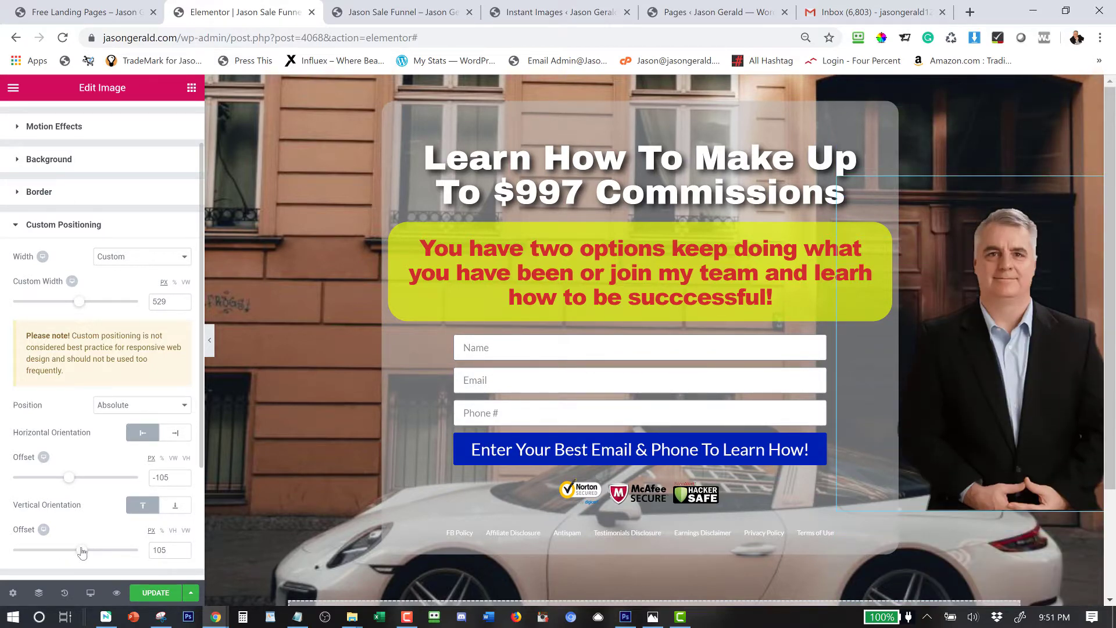
drag(69, 478, 60, 485)
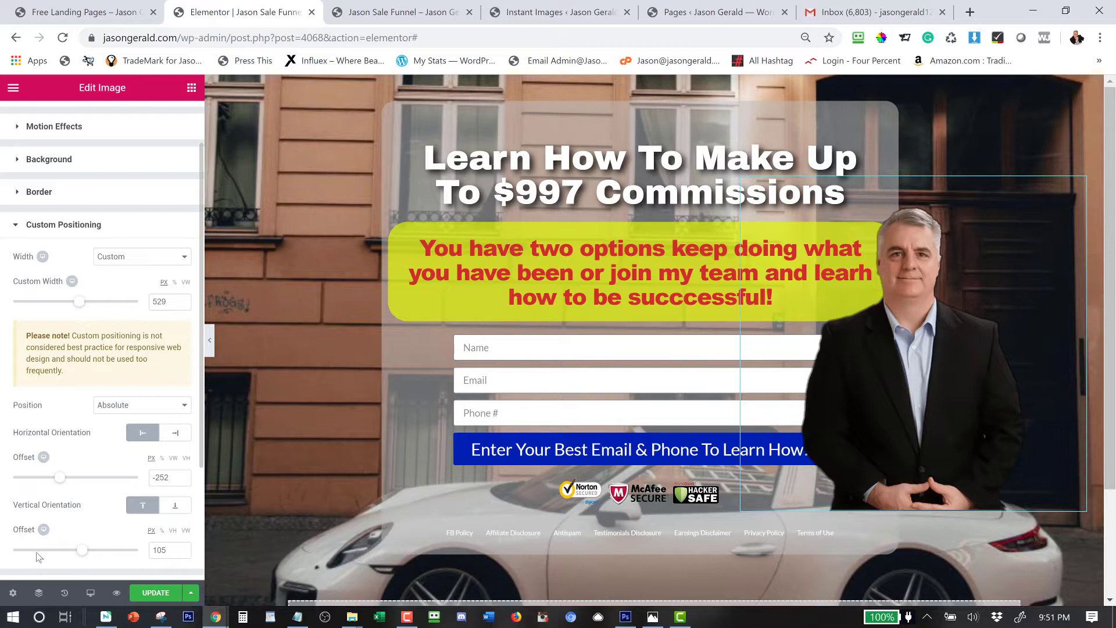
click(155, 592)
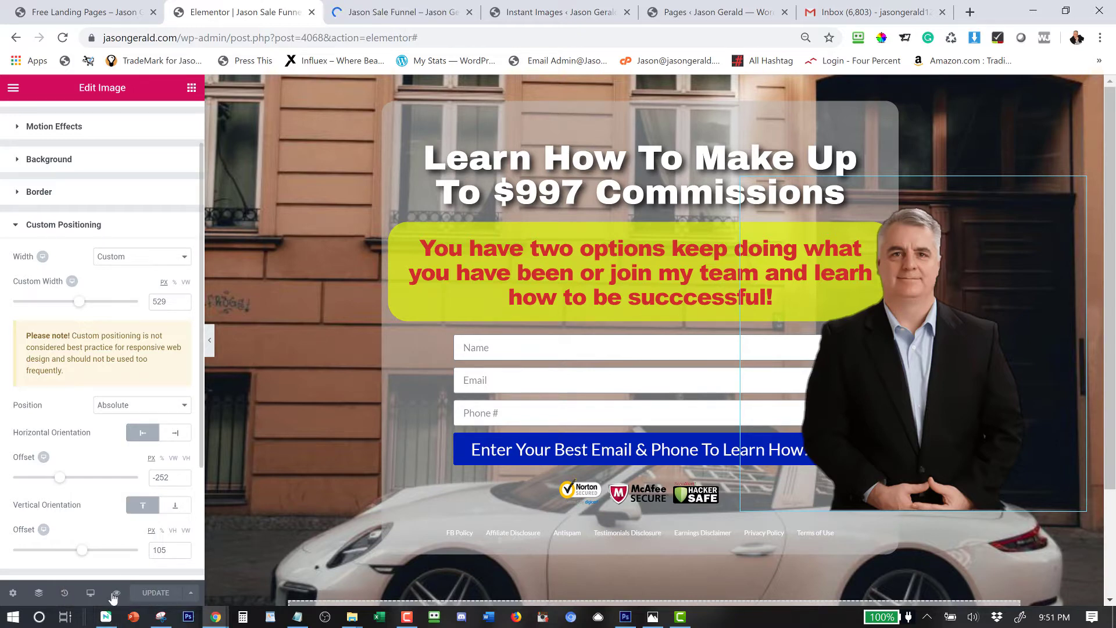
Check the Sale Funnel preview tab showing the presenter photo overlapping the form's right edge.
click(386, 11)
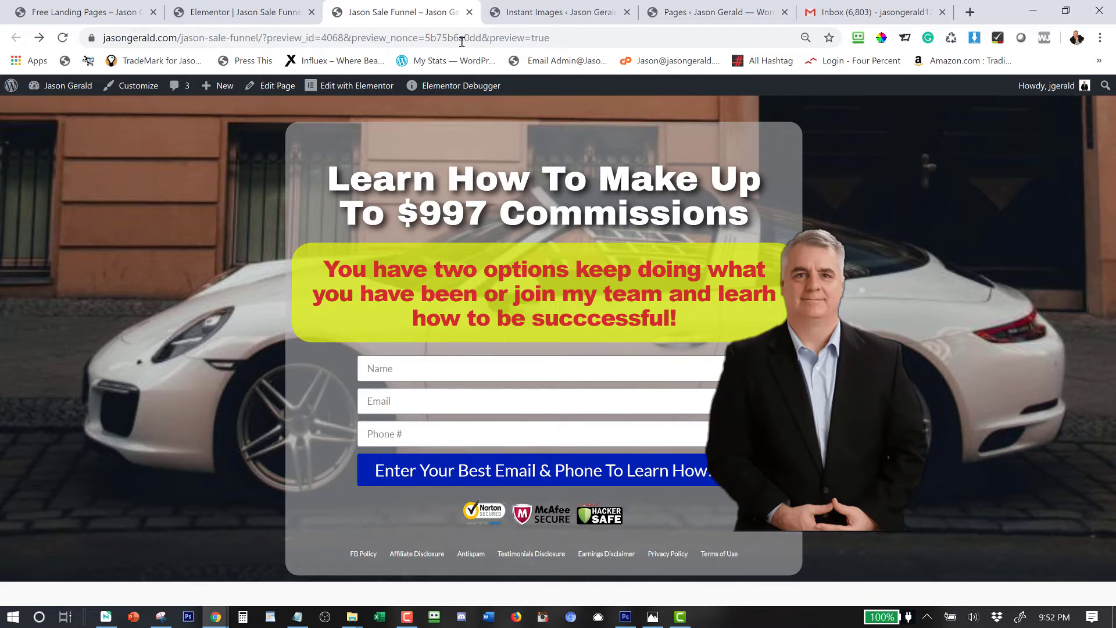
click(211, 11)
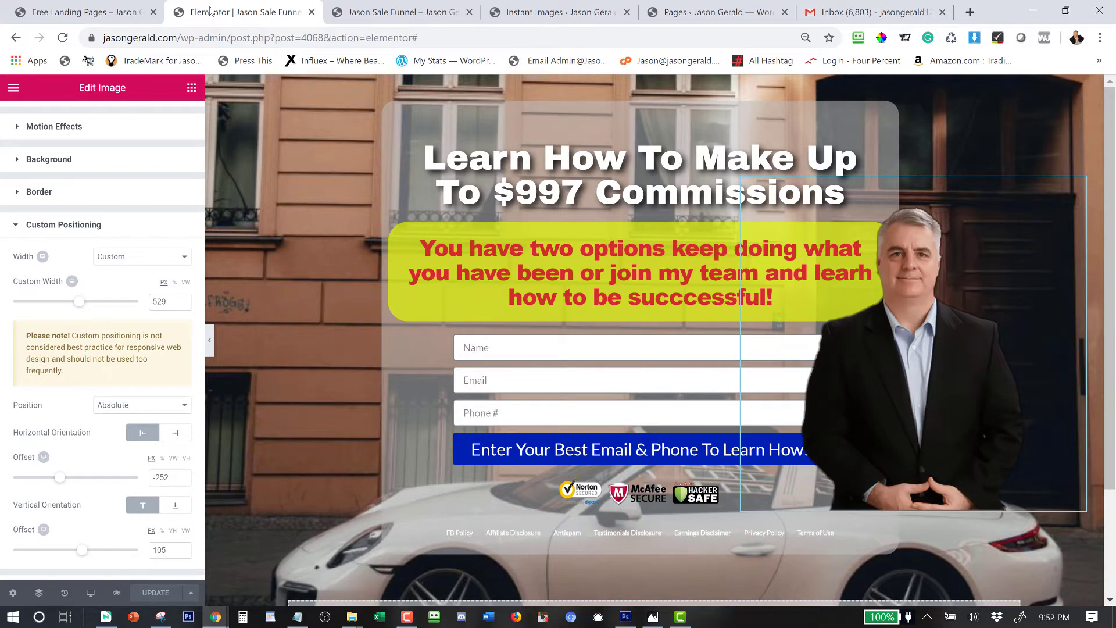
click(384, 14)
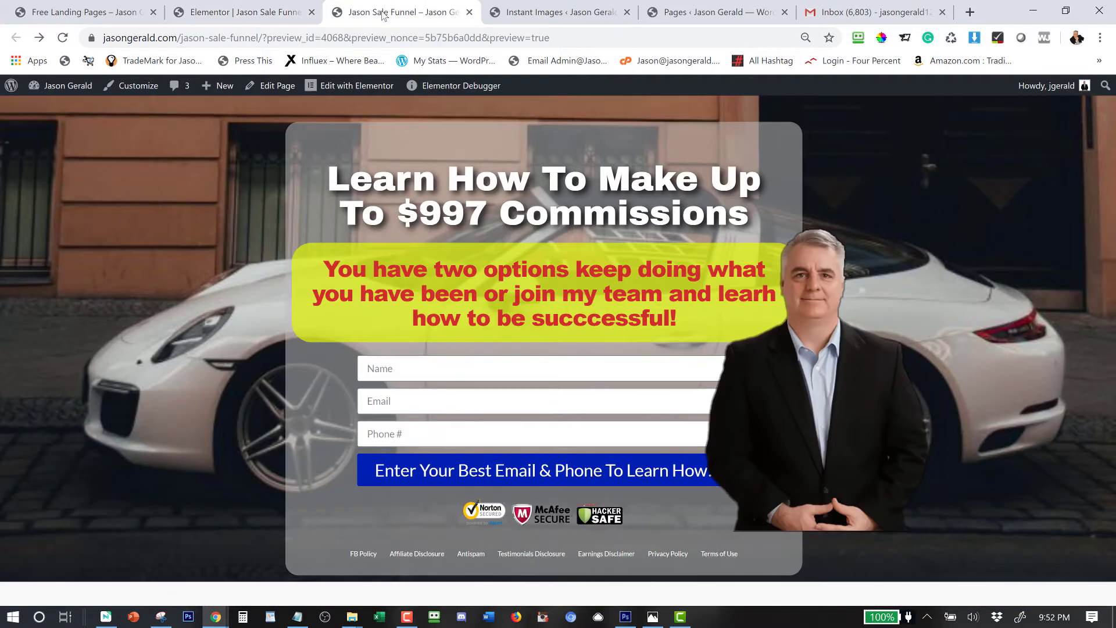